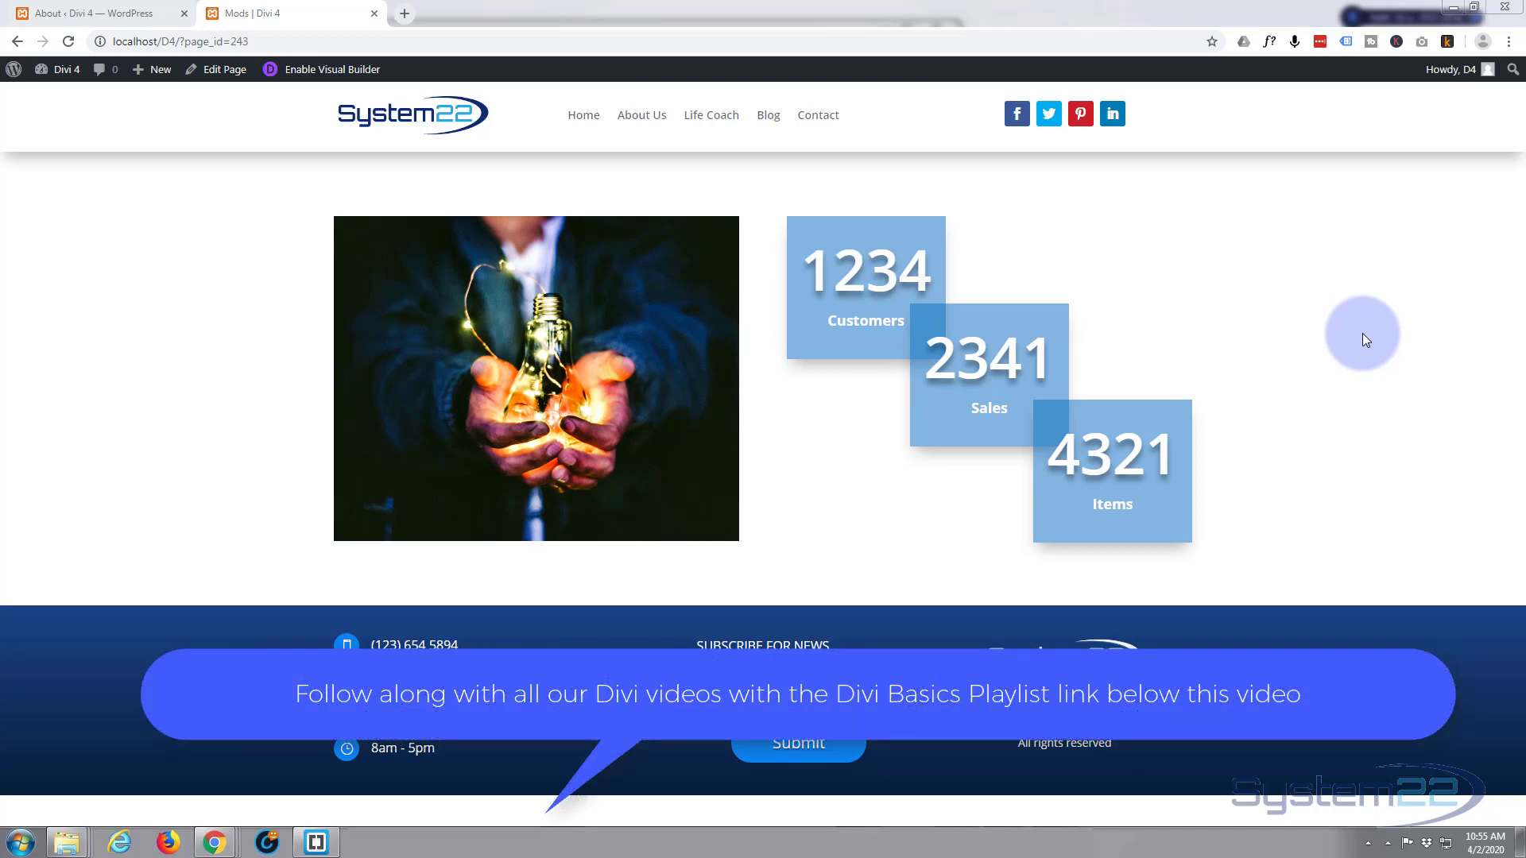
Enable the Visual Builder on the Mods page and expand the page settings bar.
left_click(323, 76)
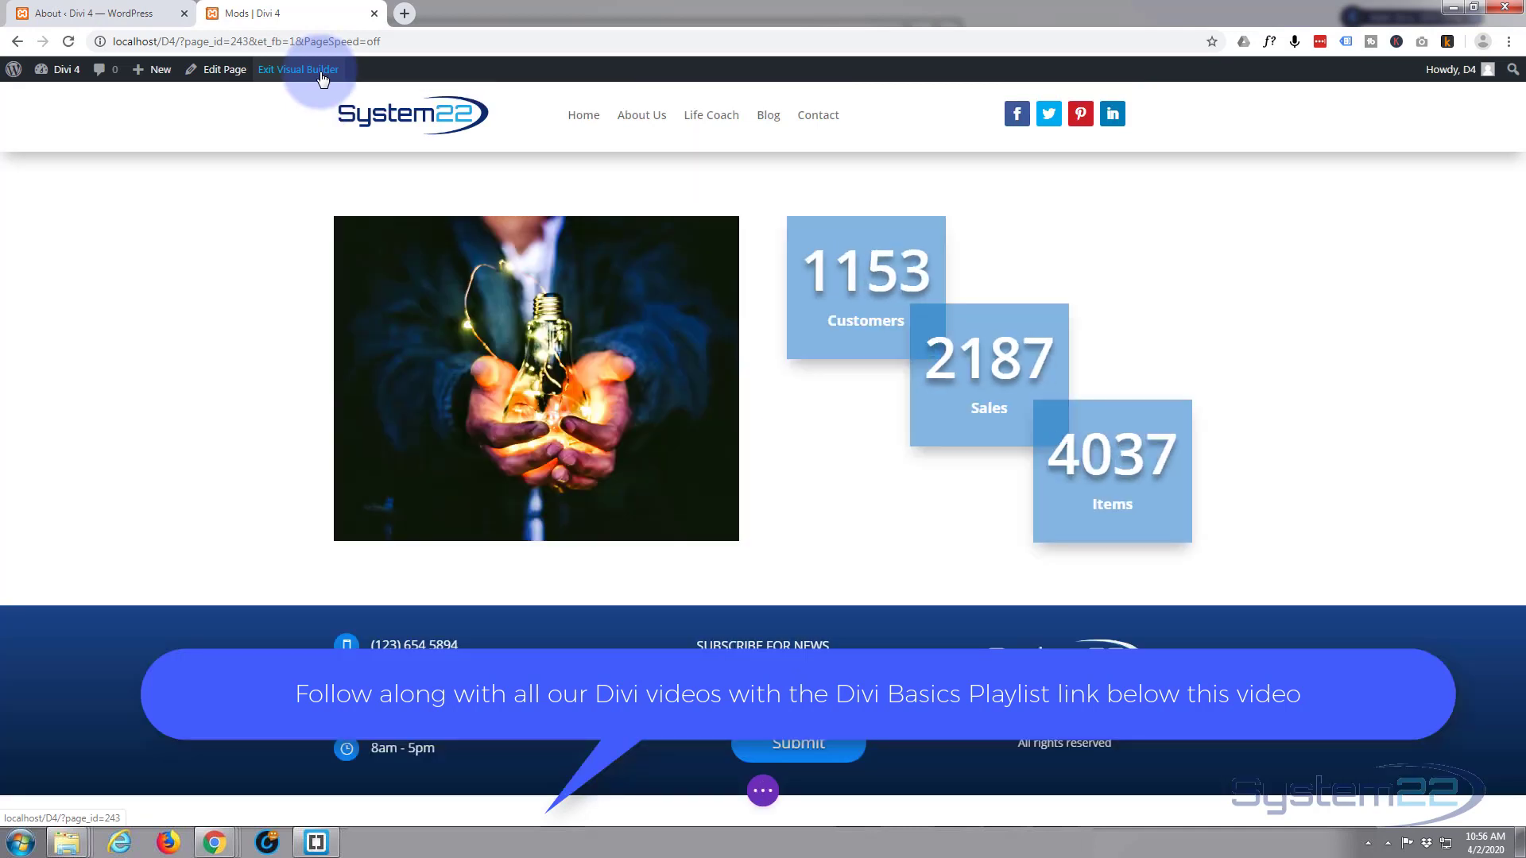
mouse_move(408, 340)
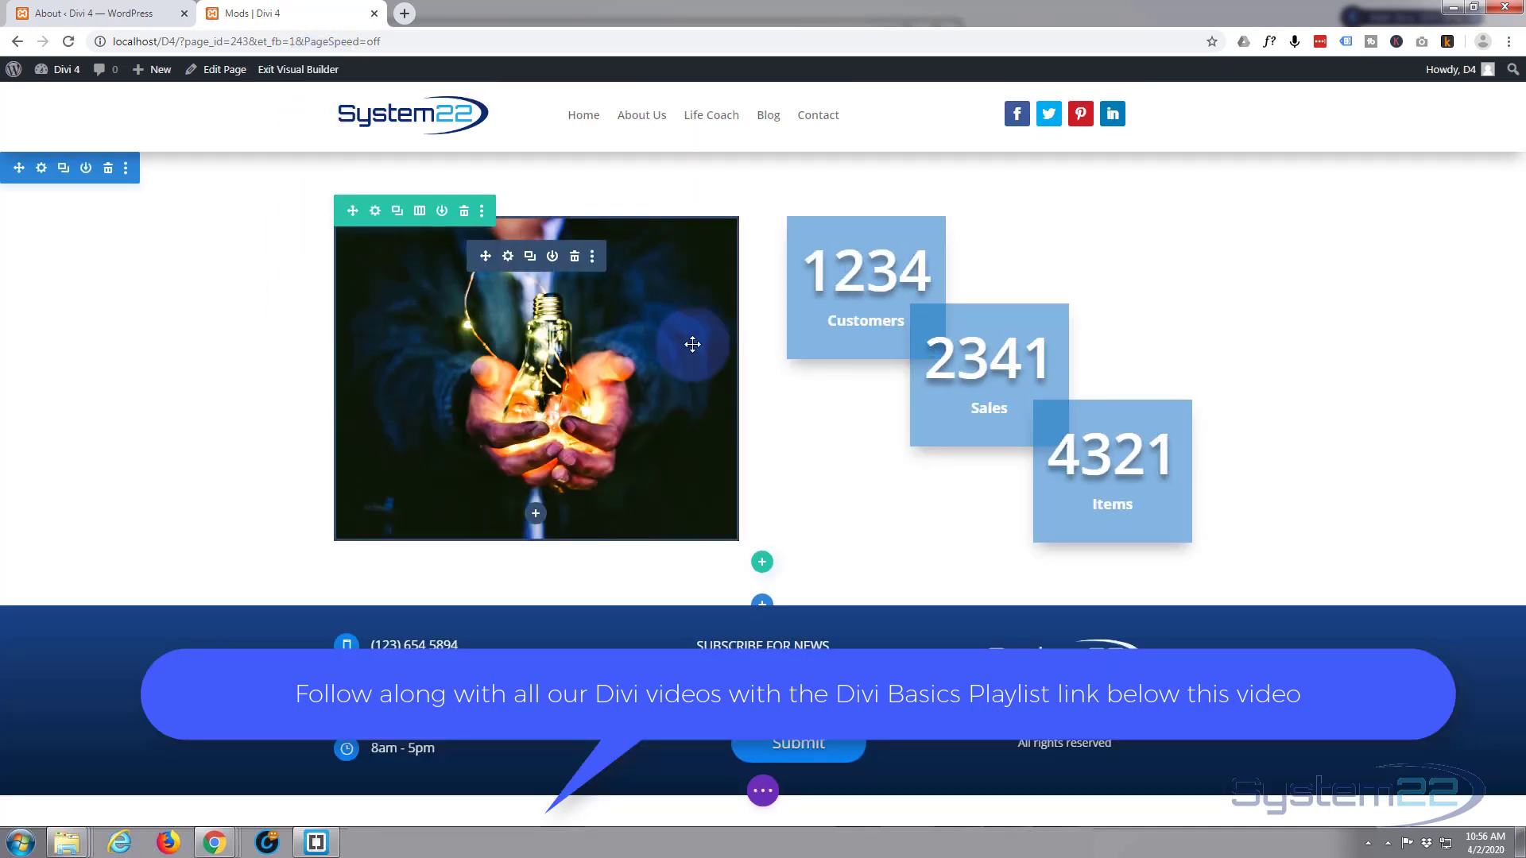
mouse_move(874, 290)
mouse_move(415, 231)
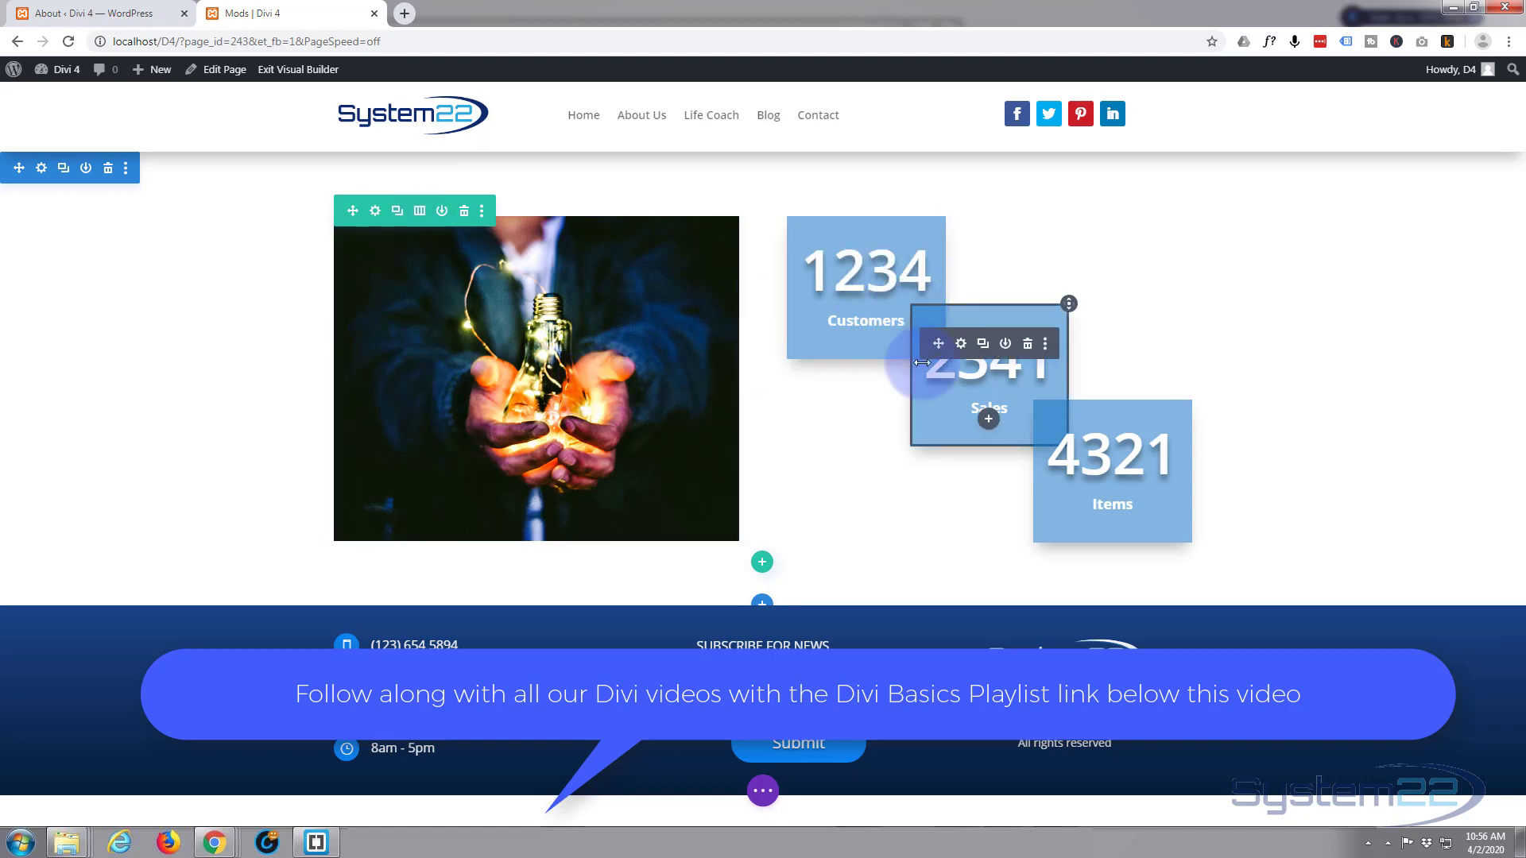
mouse_move(1063, 467)
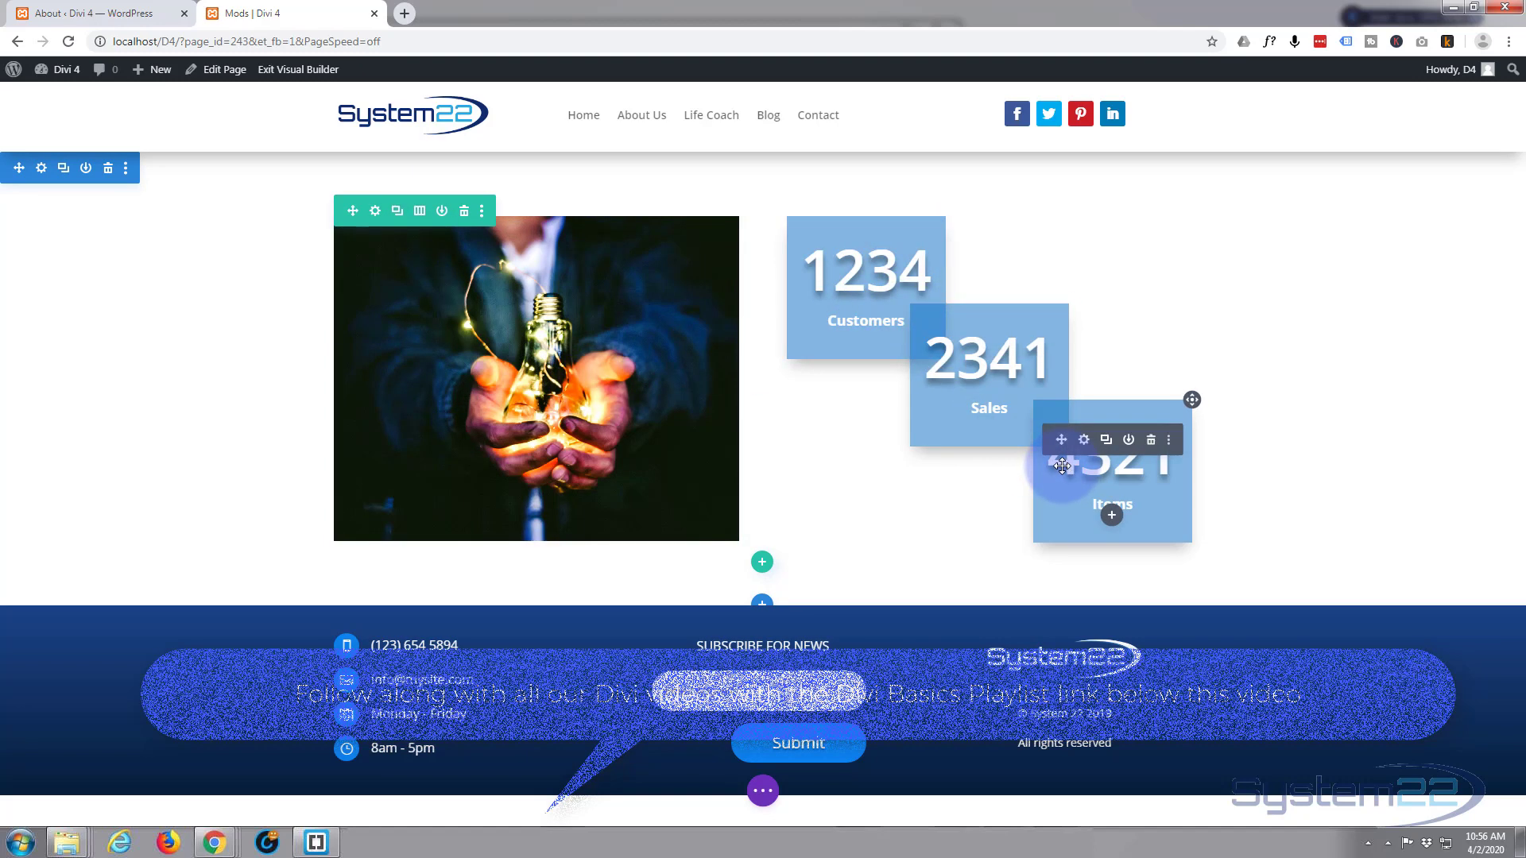
left_click(763, 793)
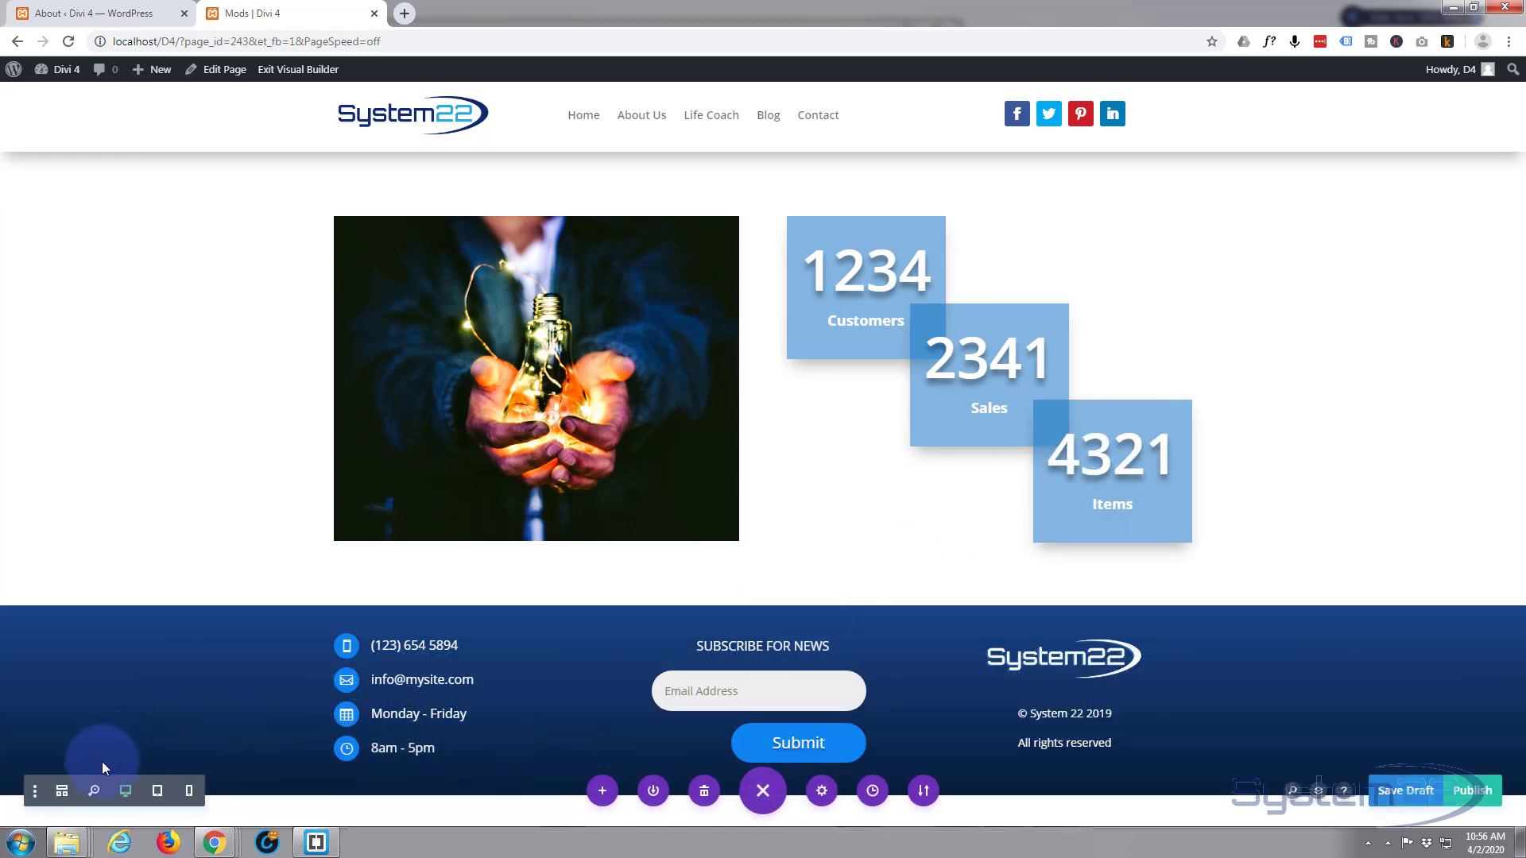
Preview the counter layout at tablet and phone widths, then return to desktop view.
left_click(157, 793)
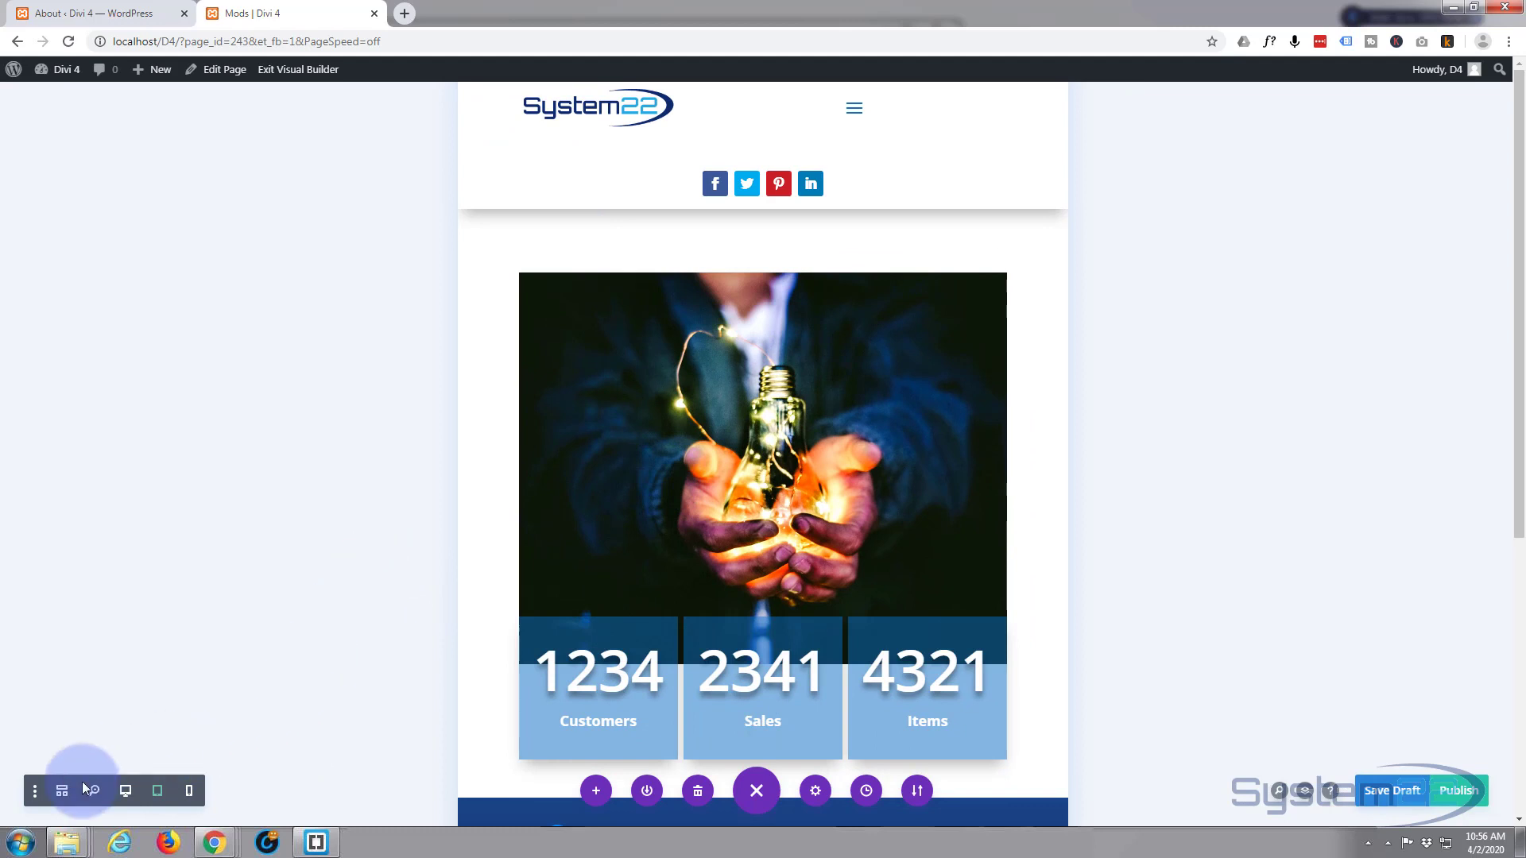
left_click(189, 793)
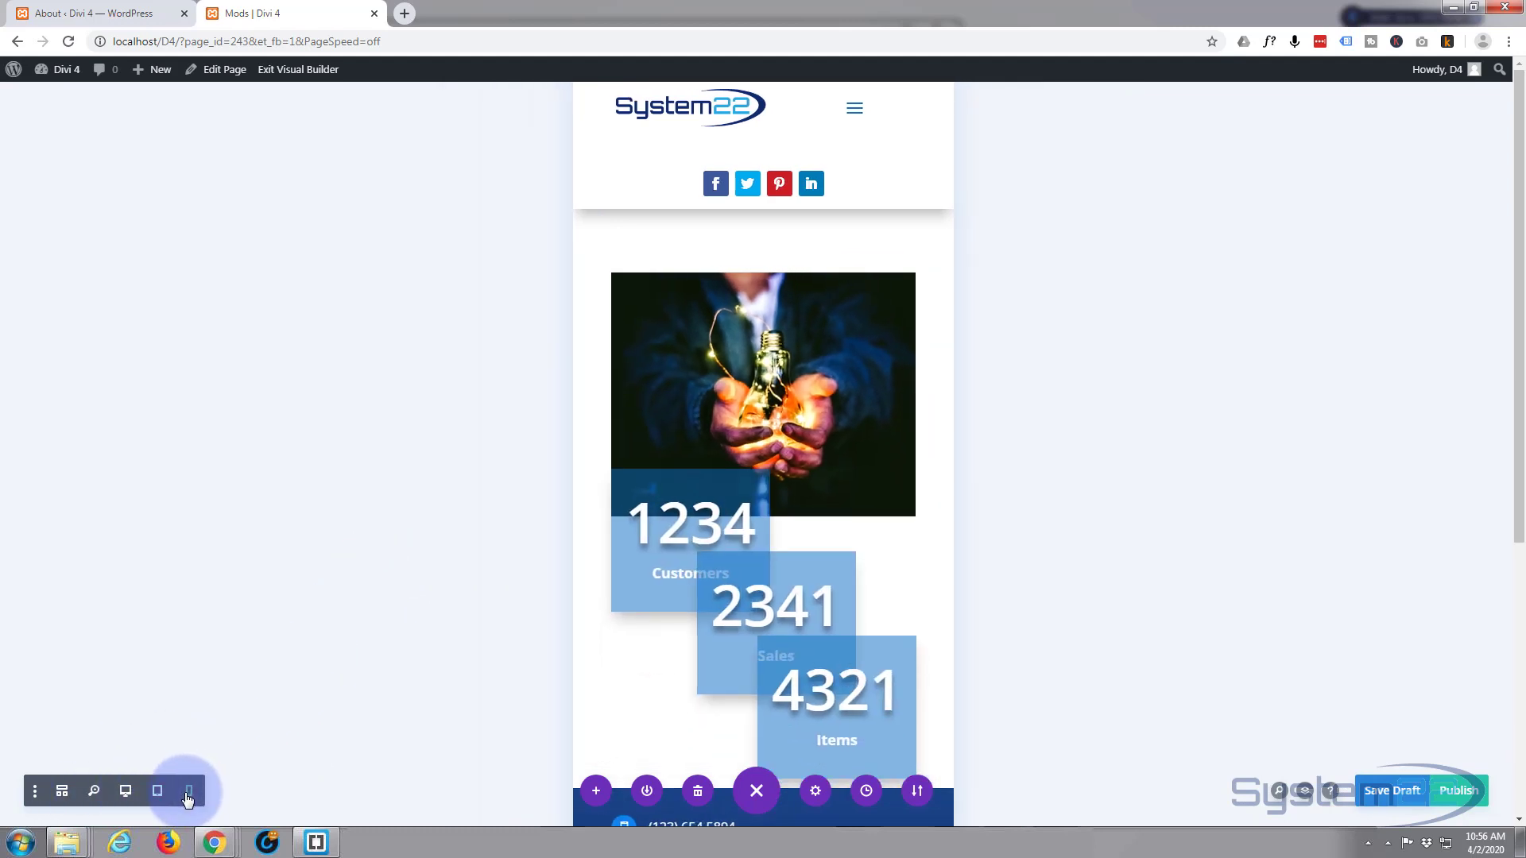
left_click(125, 791)
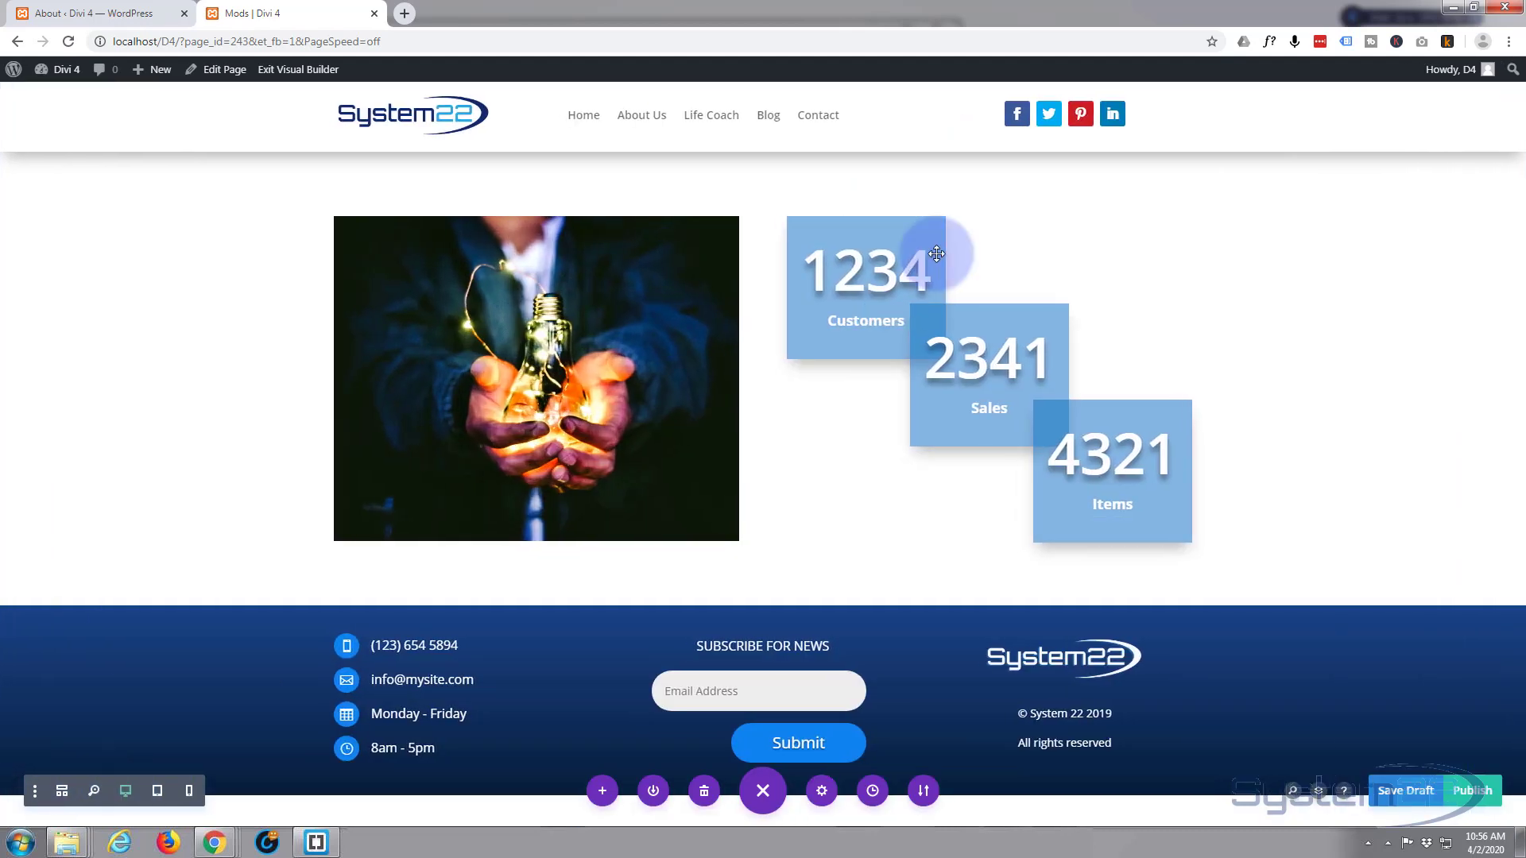
Delete the 1234, 2341 and 4321 counters and the row holding the image.
mouse_move(942, 238)
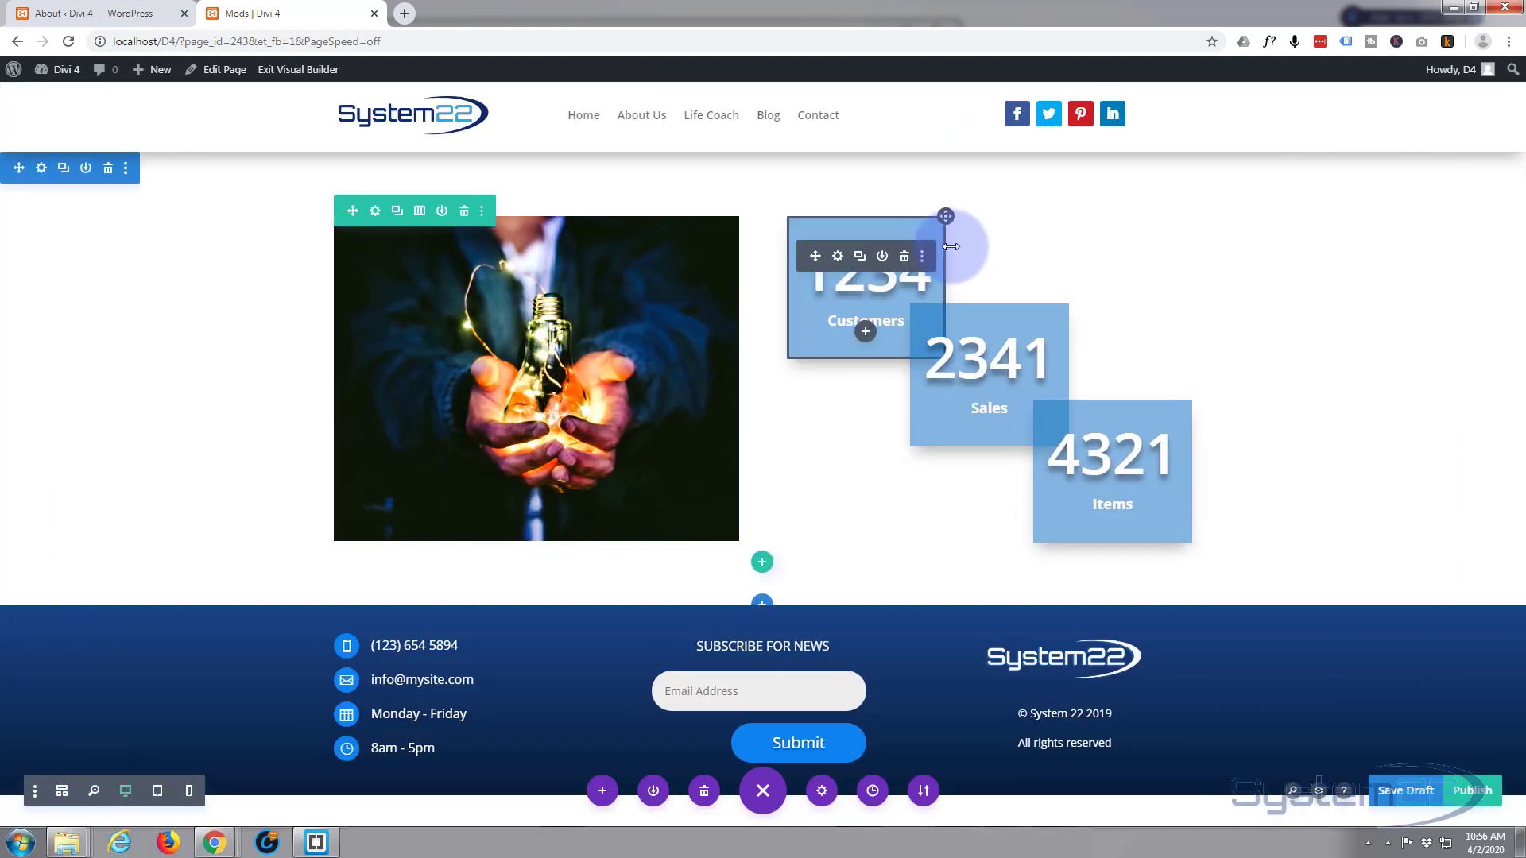
left_click(903, 257)
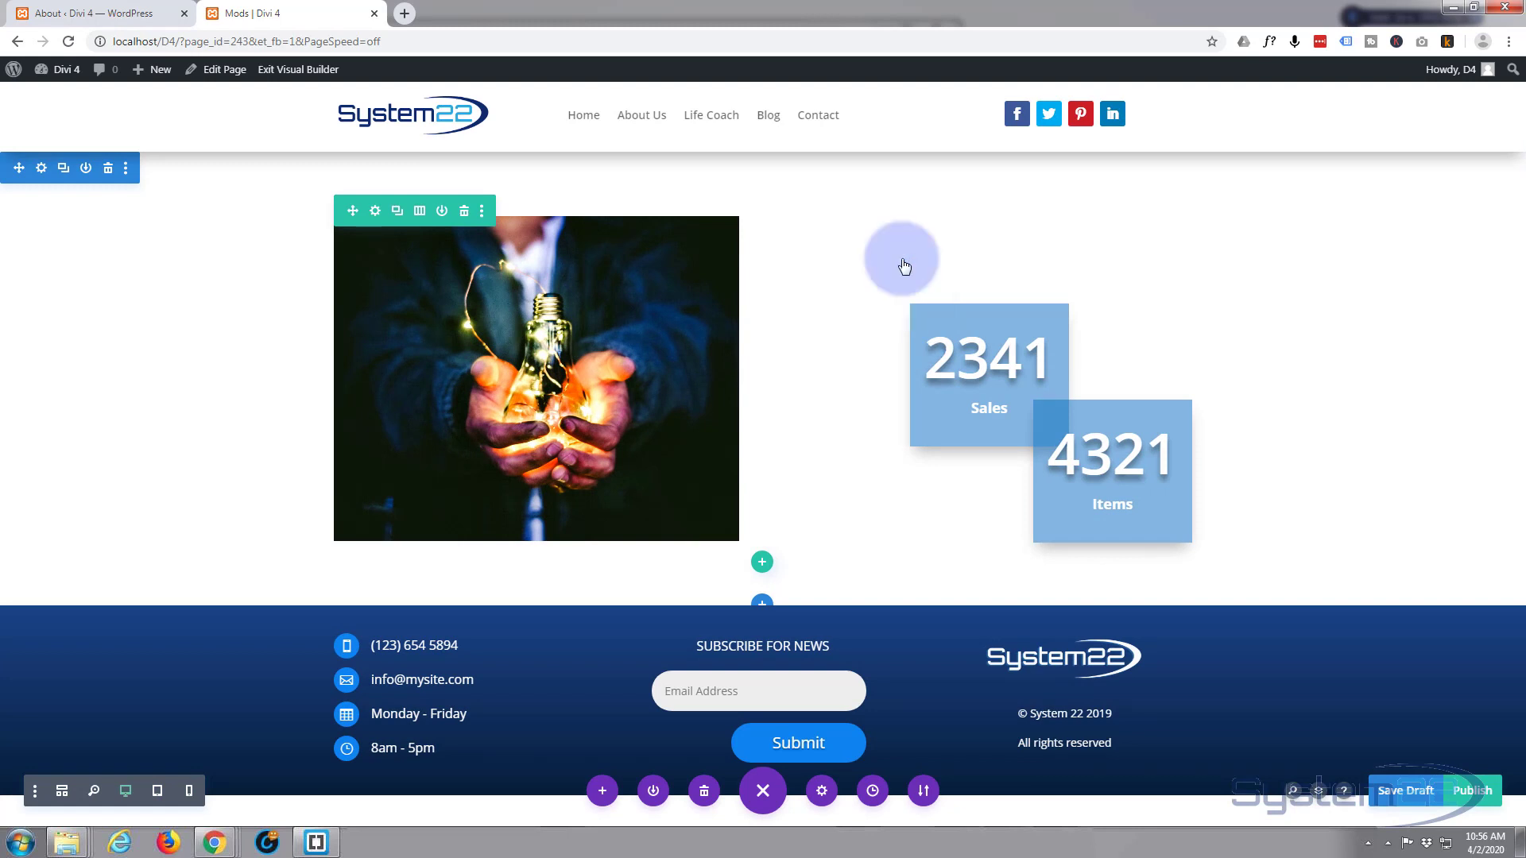
left_click(1026, 347)
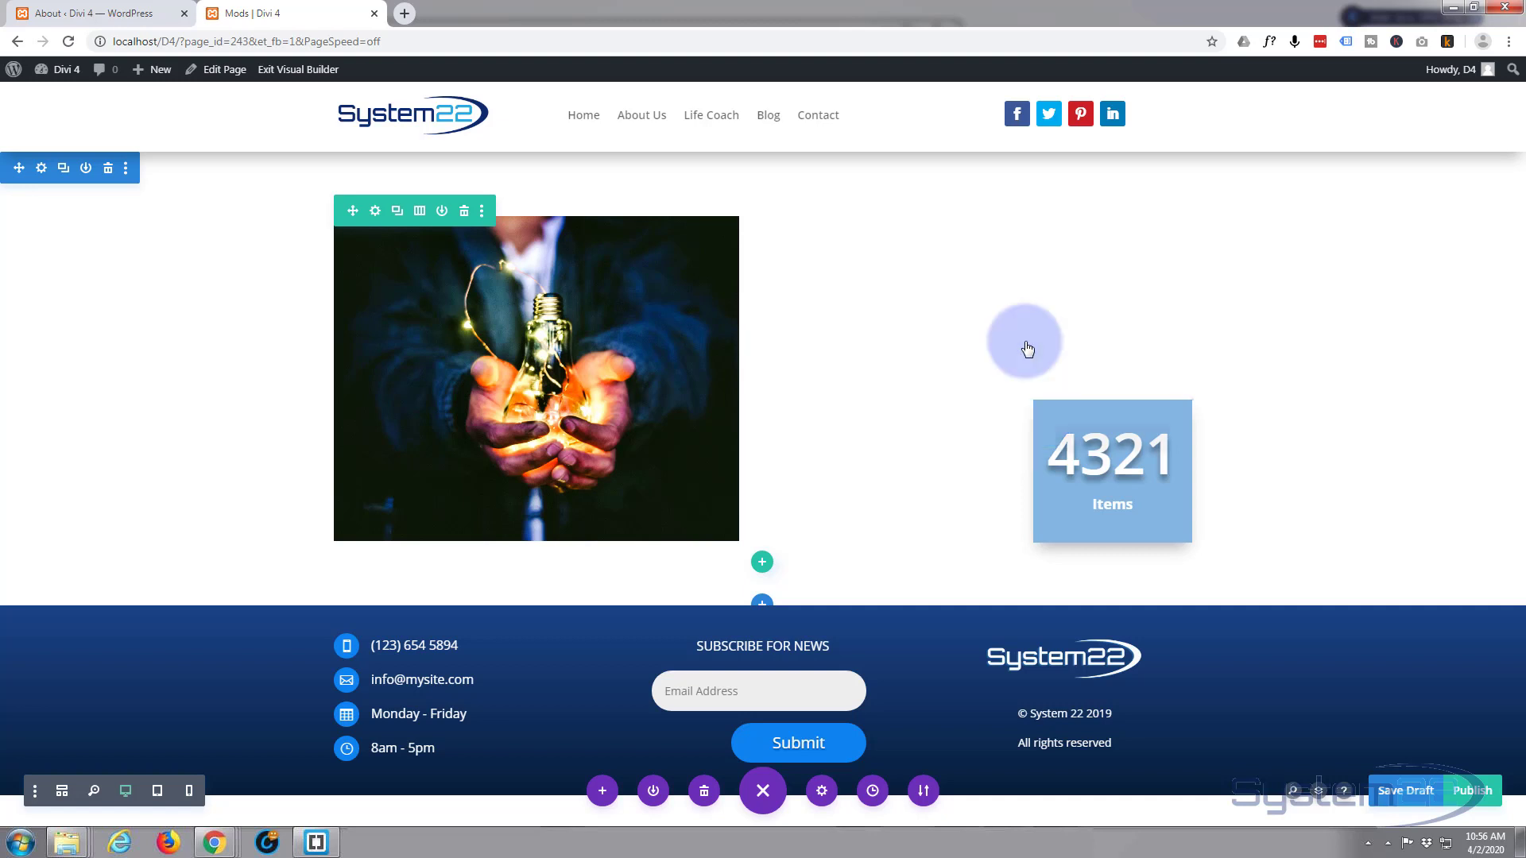
mouse_move(1084, 403)
left_click(1152, 441)
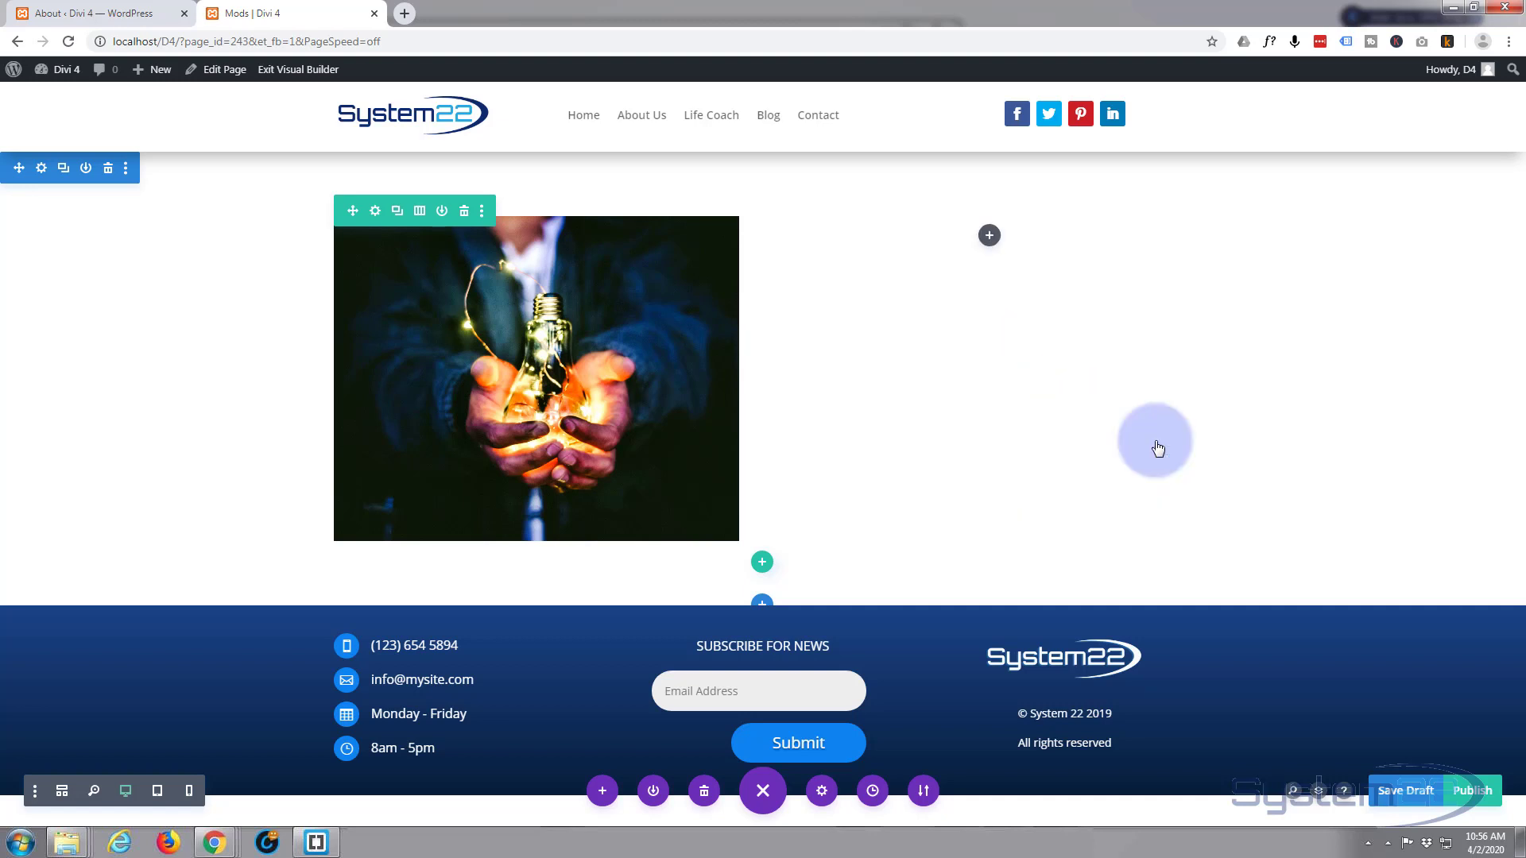
left_click(464, 212)
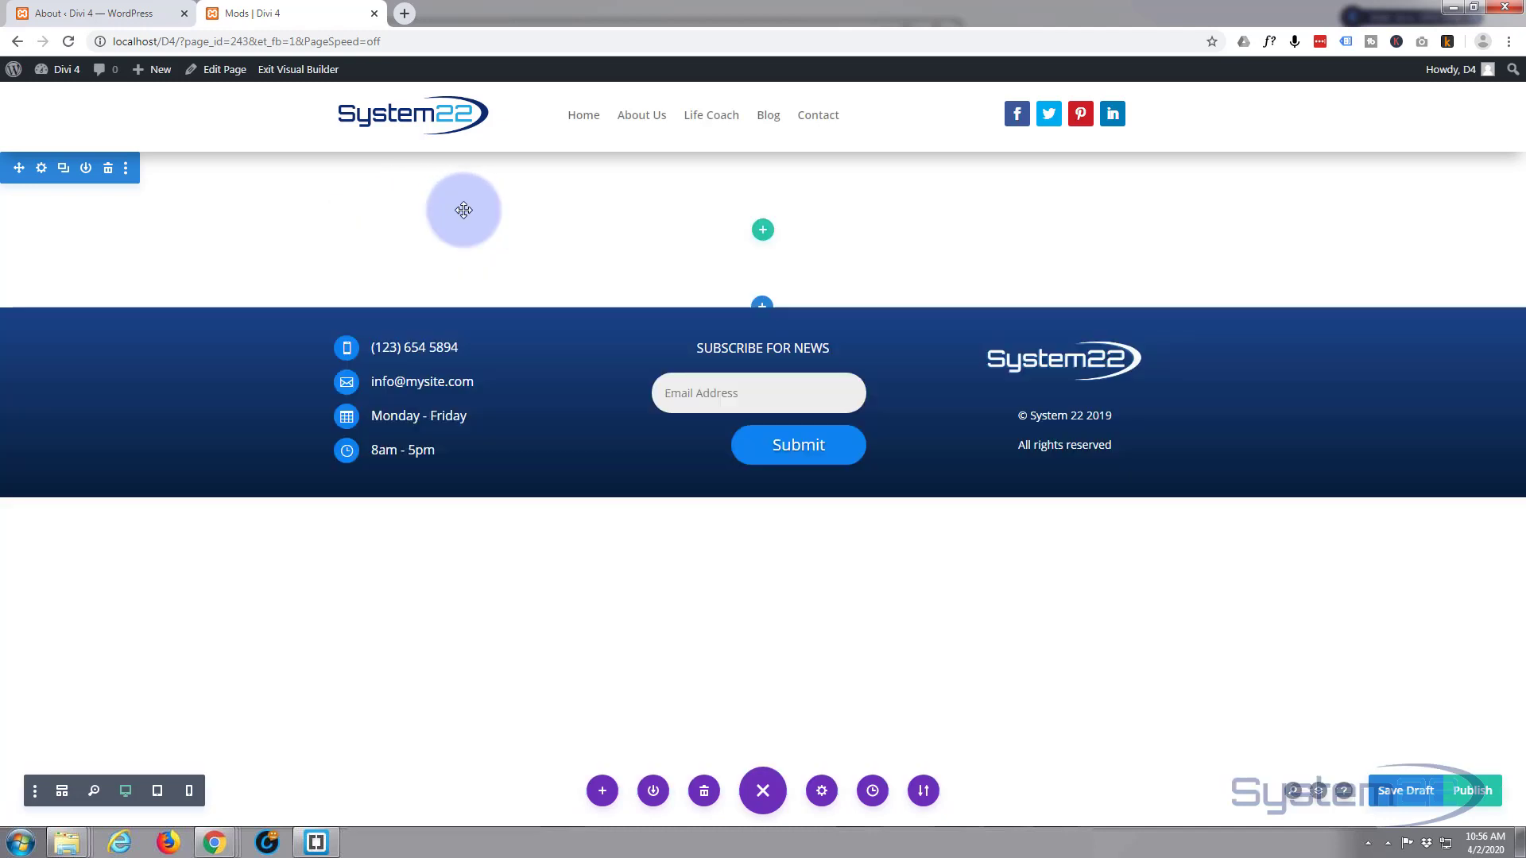
Insert a two-column row with an Image module showing the light-bulb photo in the left column.
left_click(762, 232)
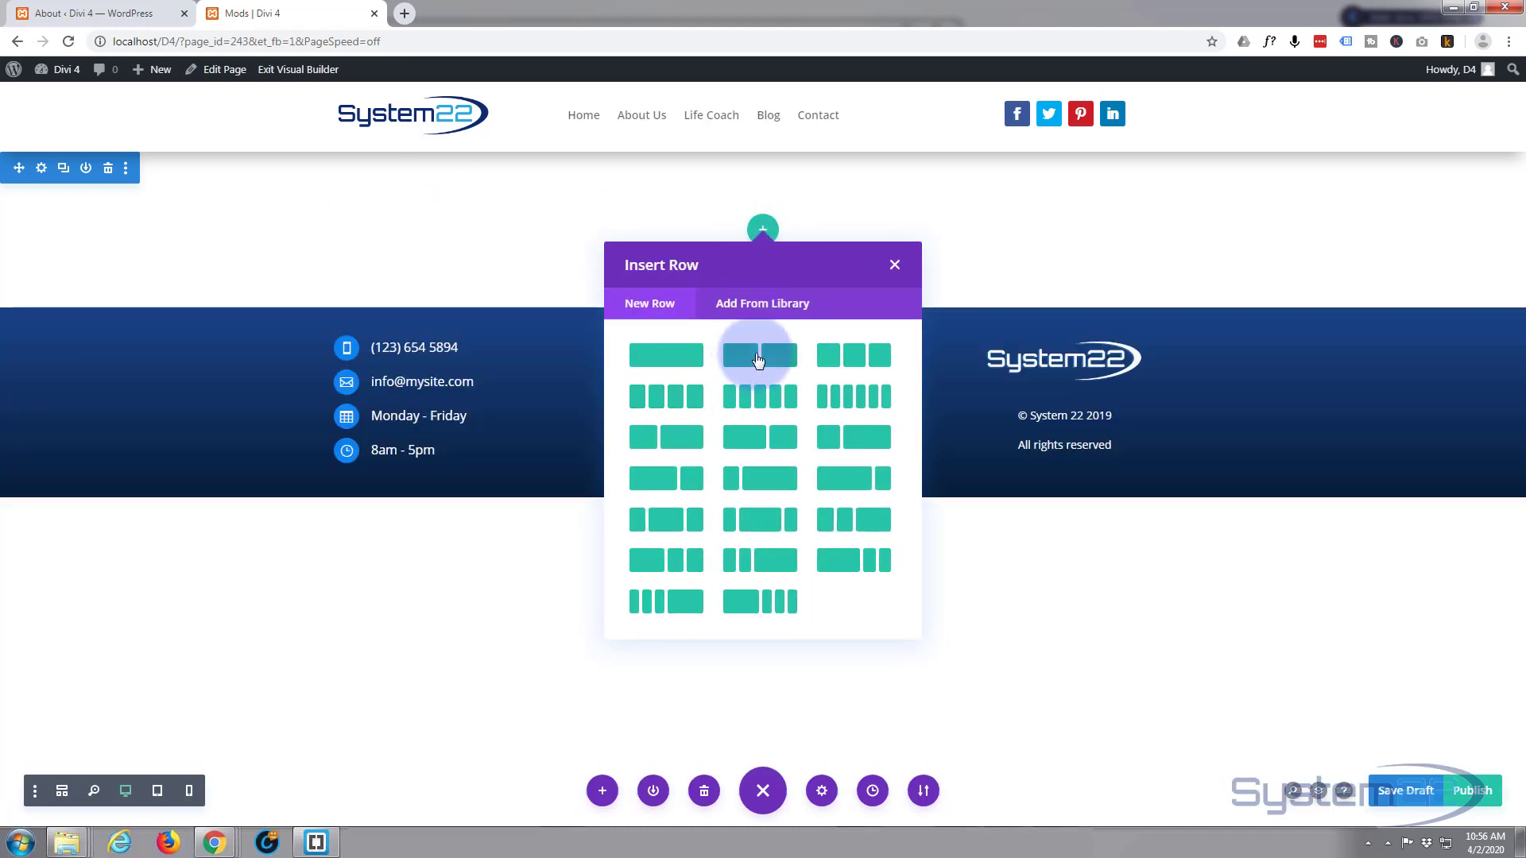
left_click(760, 360)
left_click(453, 556)
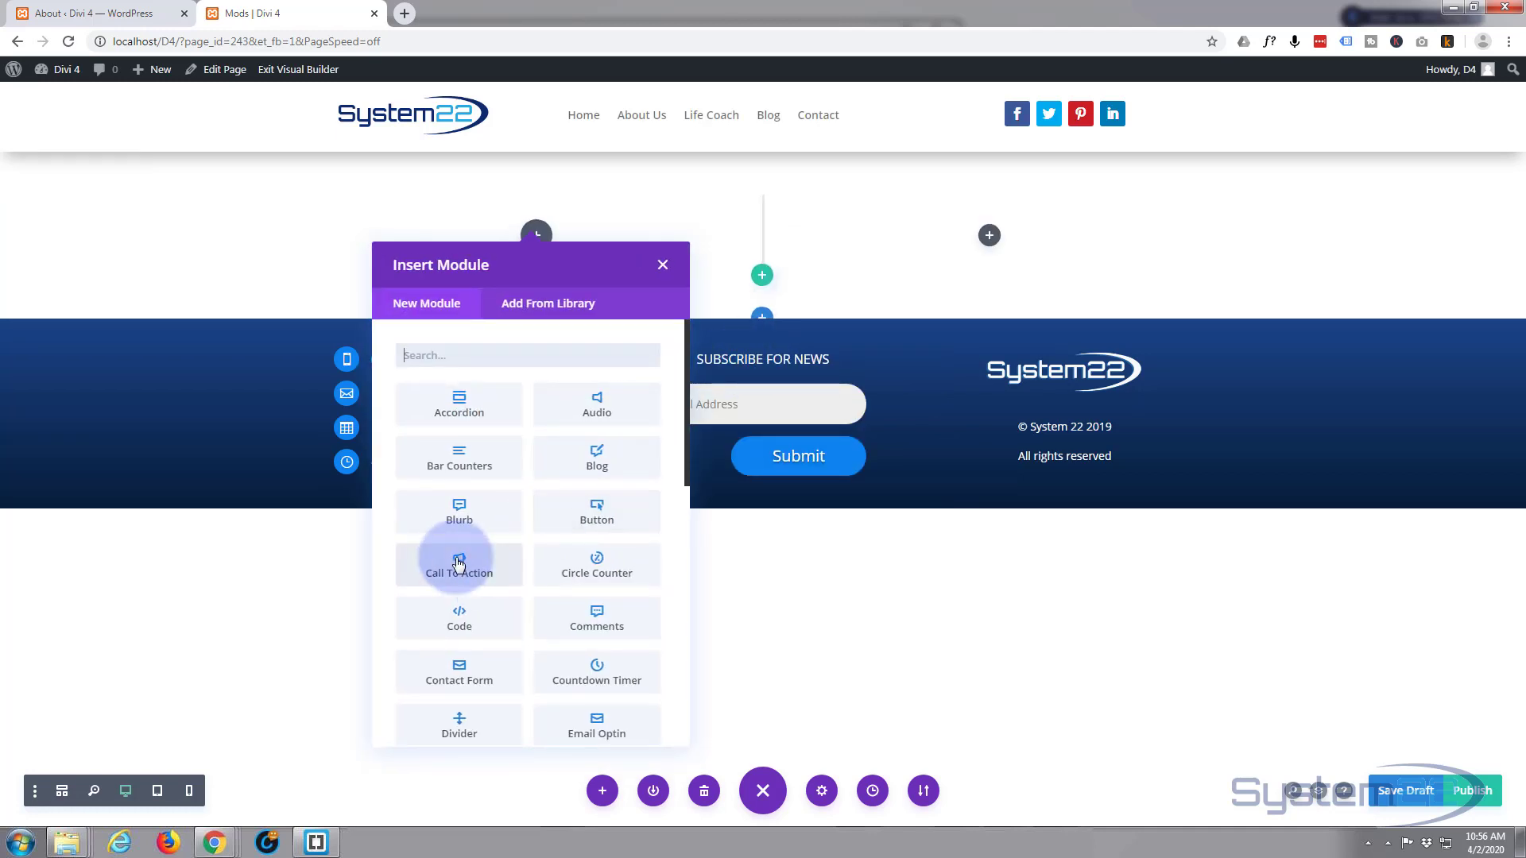
scroll(456, 541, "down", 4)
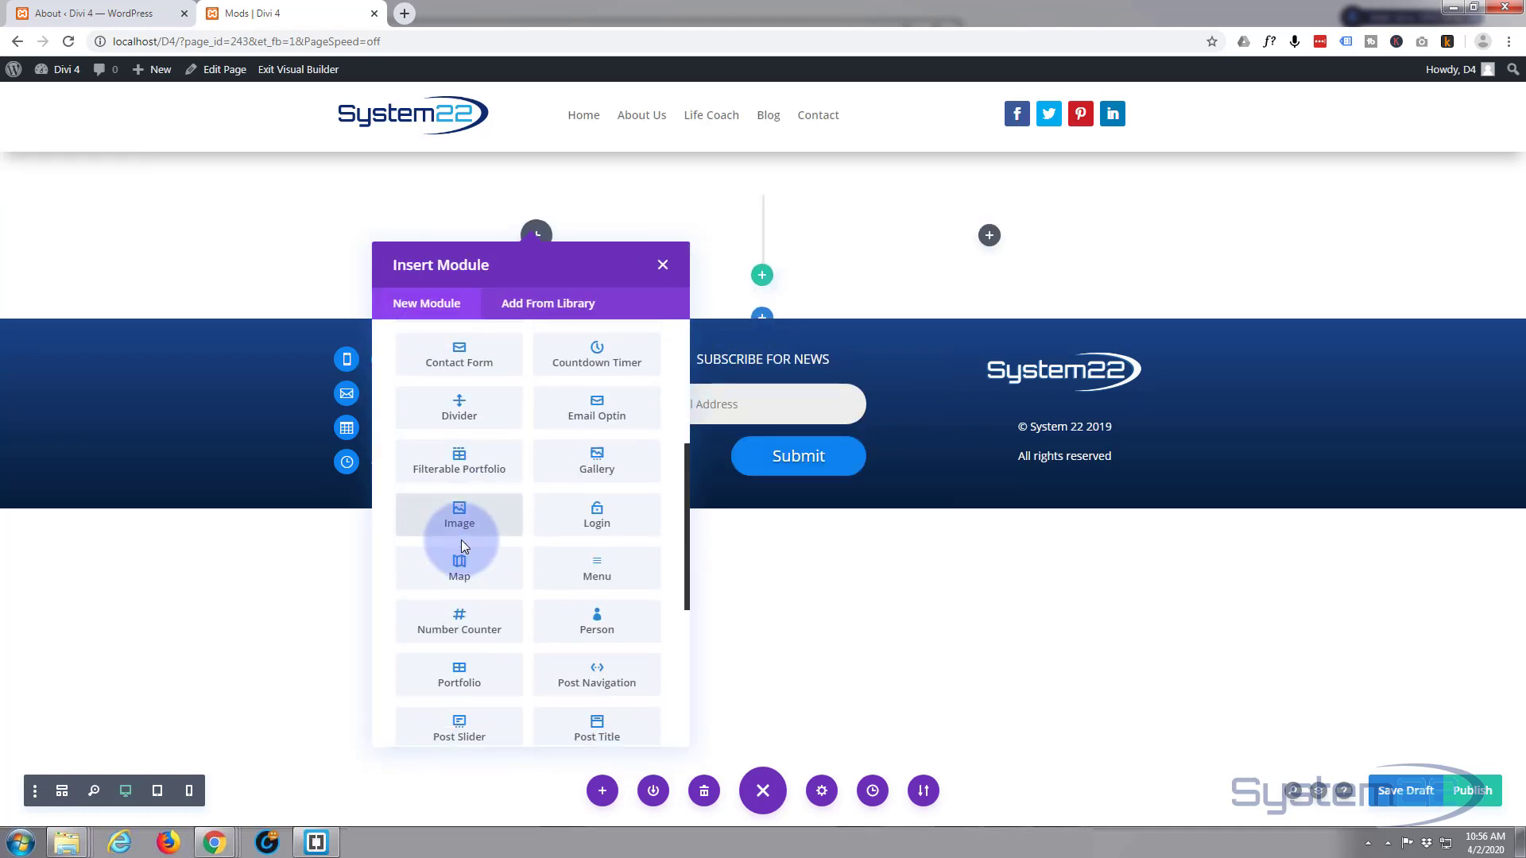
left_click(484, 511)
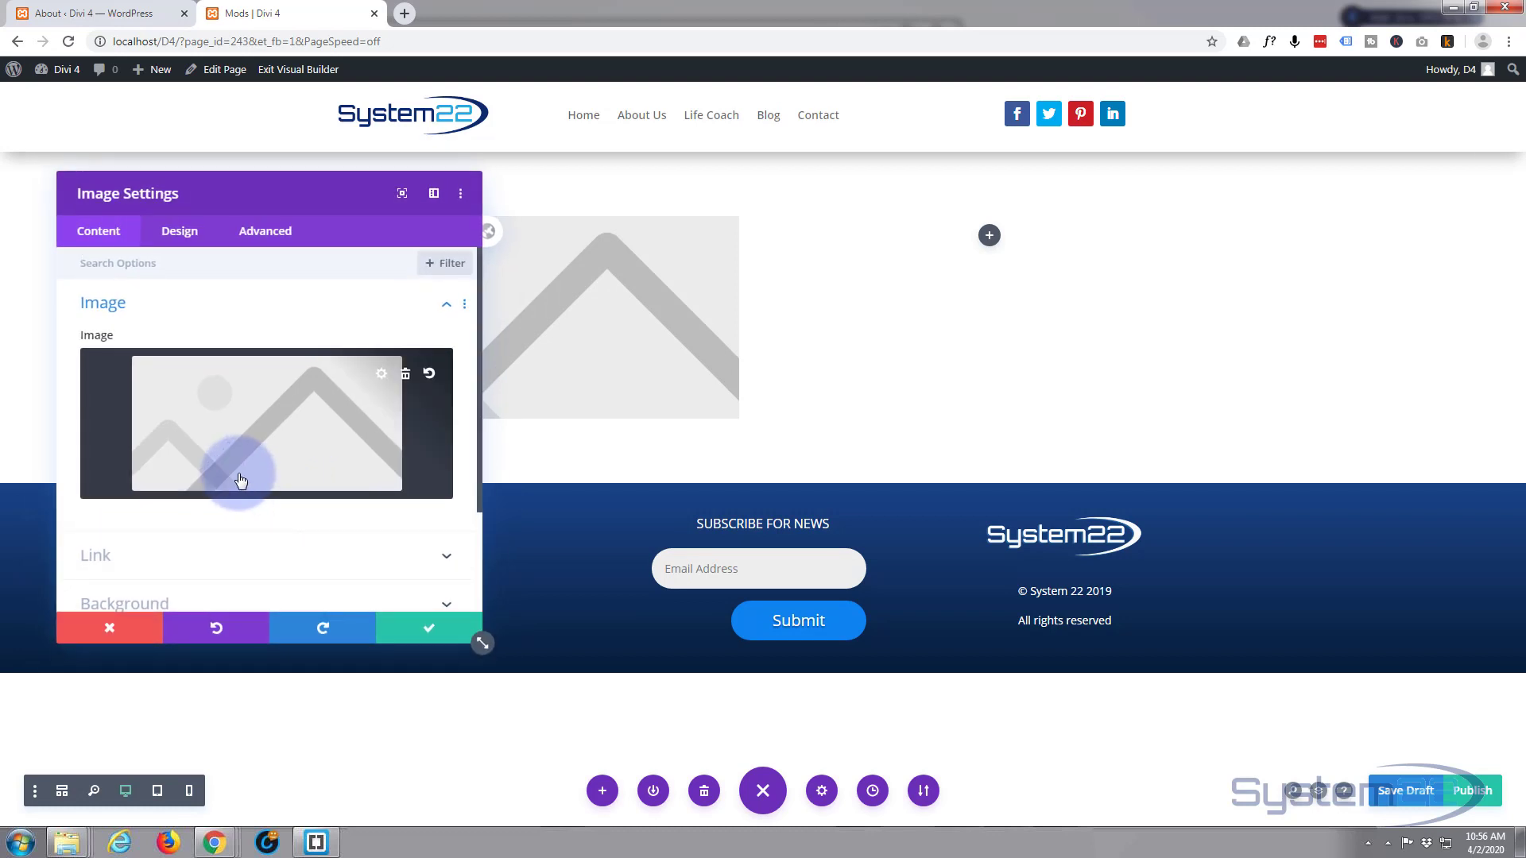
left_click(264, 443)
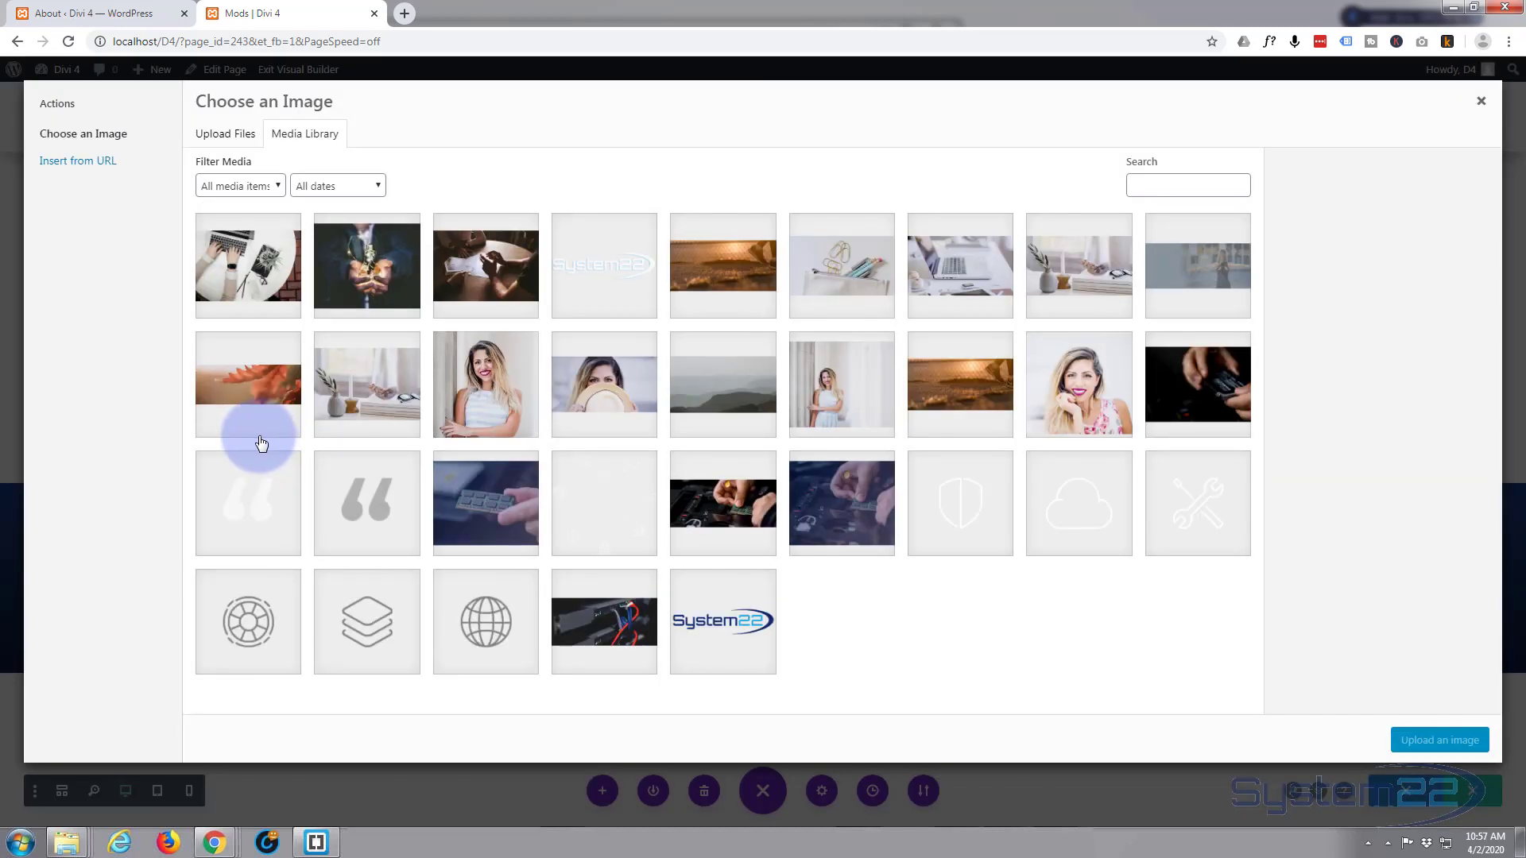
left_click(369, 275)
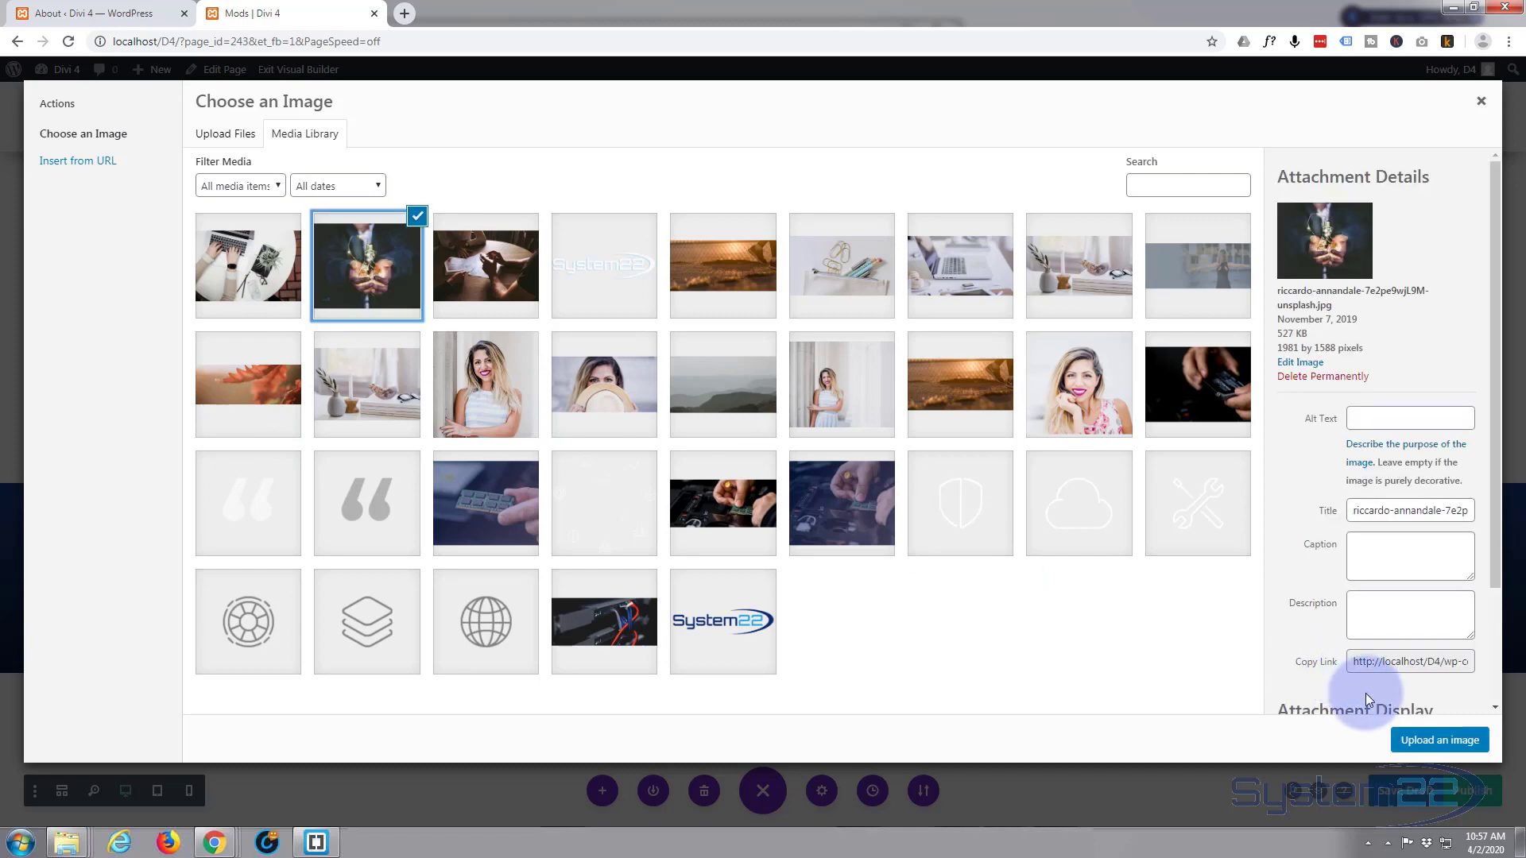
left_click(1437, 740)
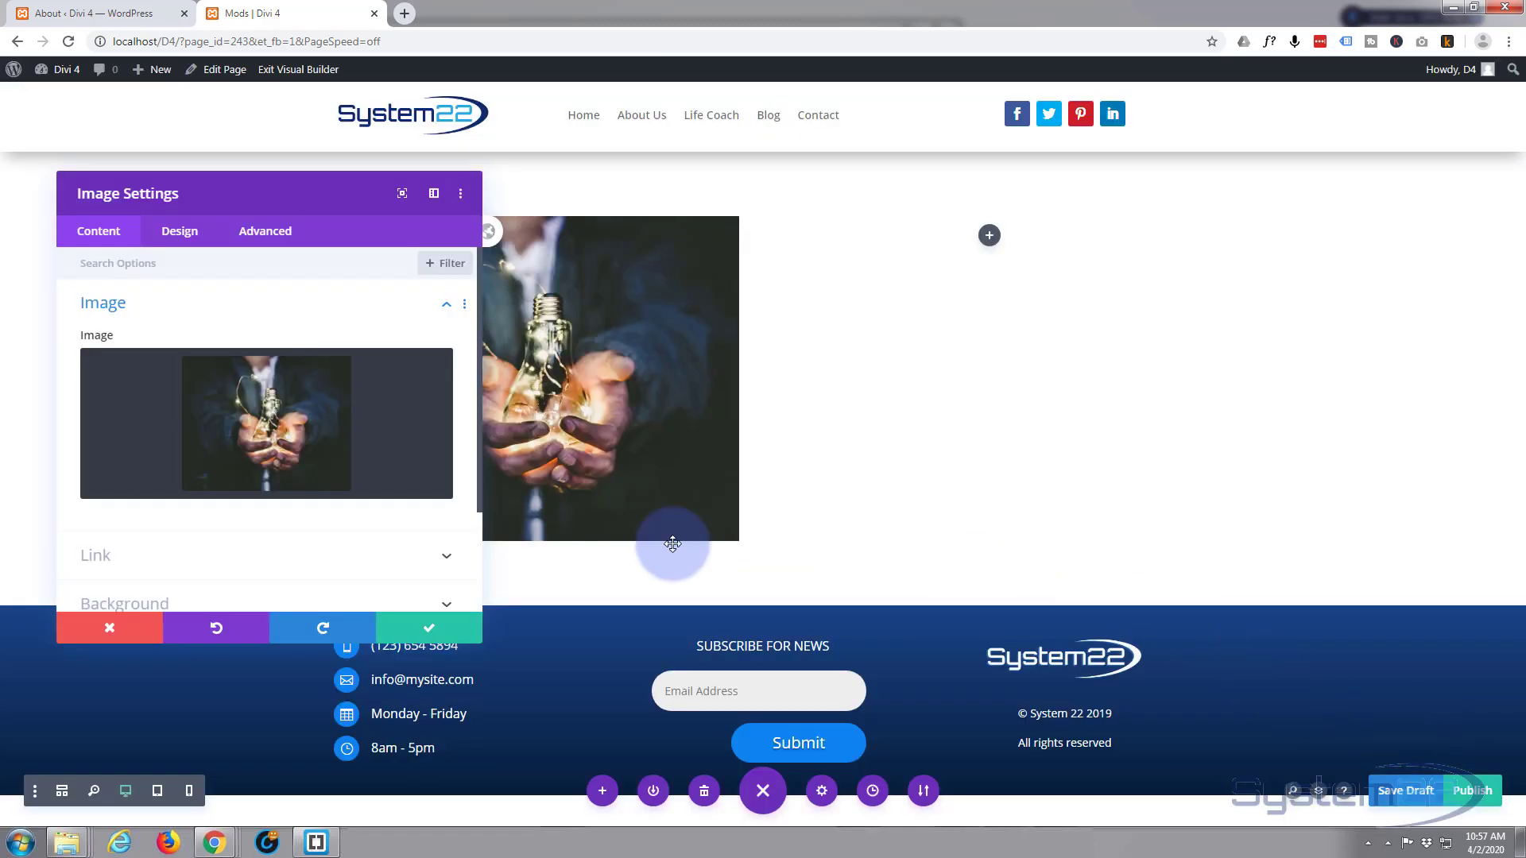
Save the image and add a Number Counter module to the right column.
left_click(430, 630)
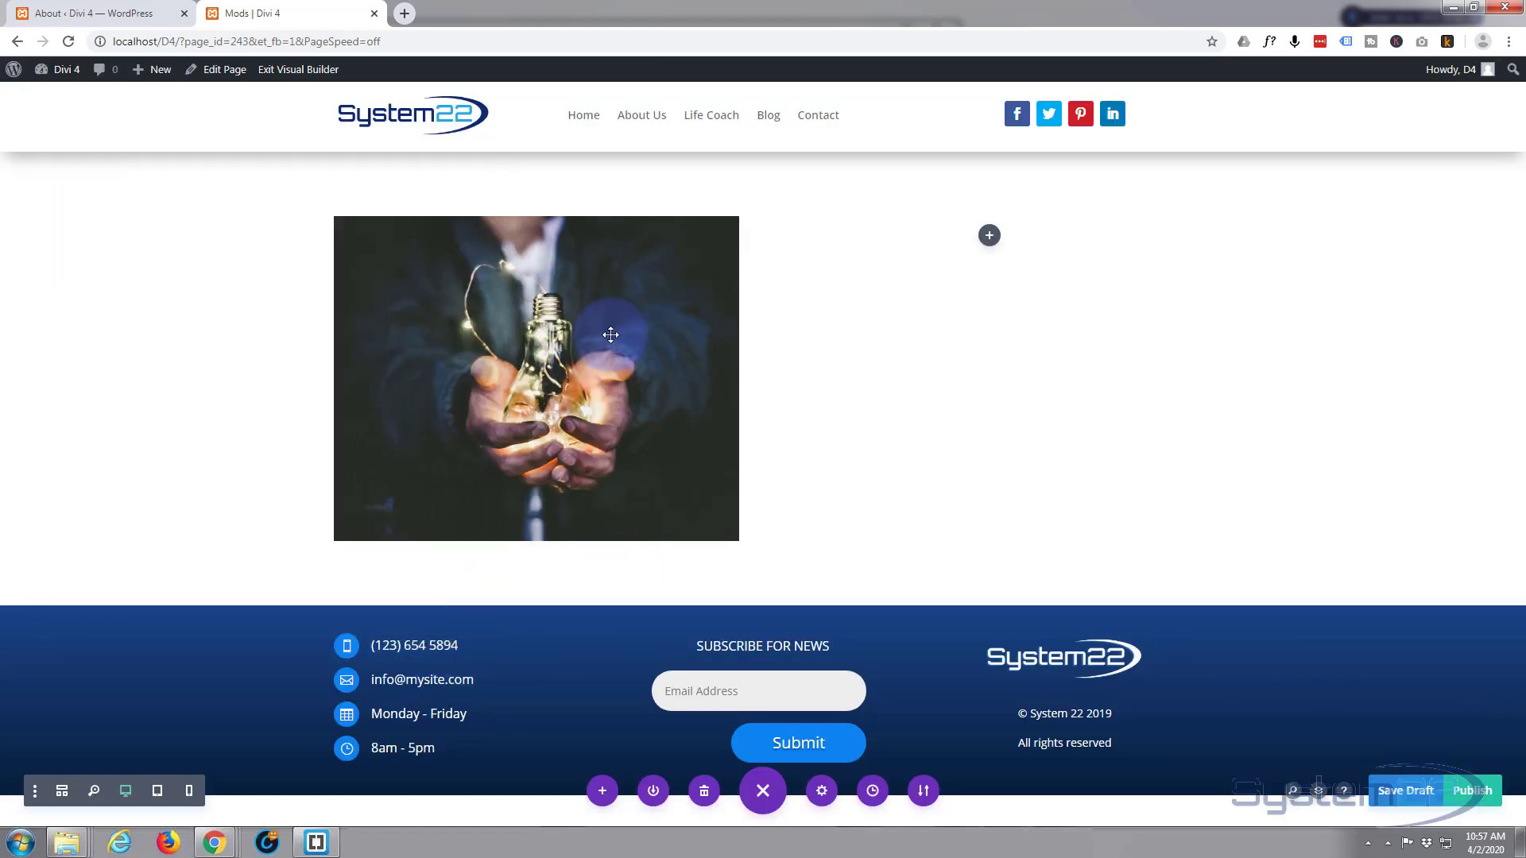
left_click(989, 237)
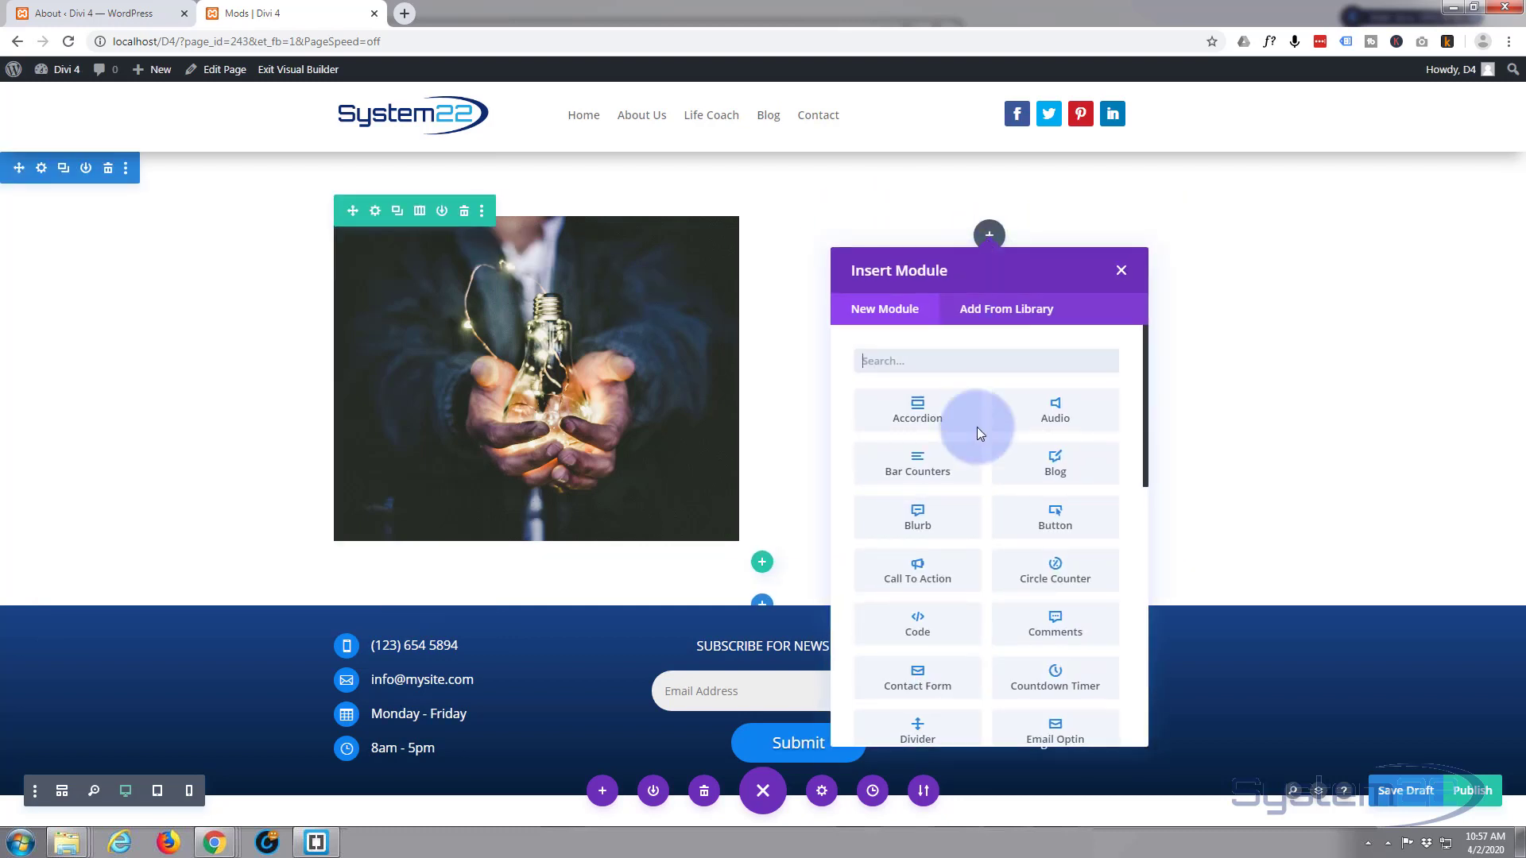
scroll(970, 477, "down", 5)
scroll(969, 475, "down", 3)
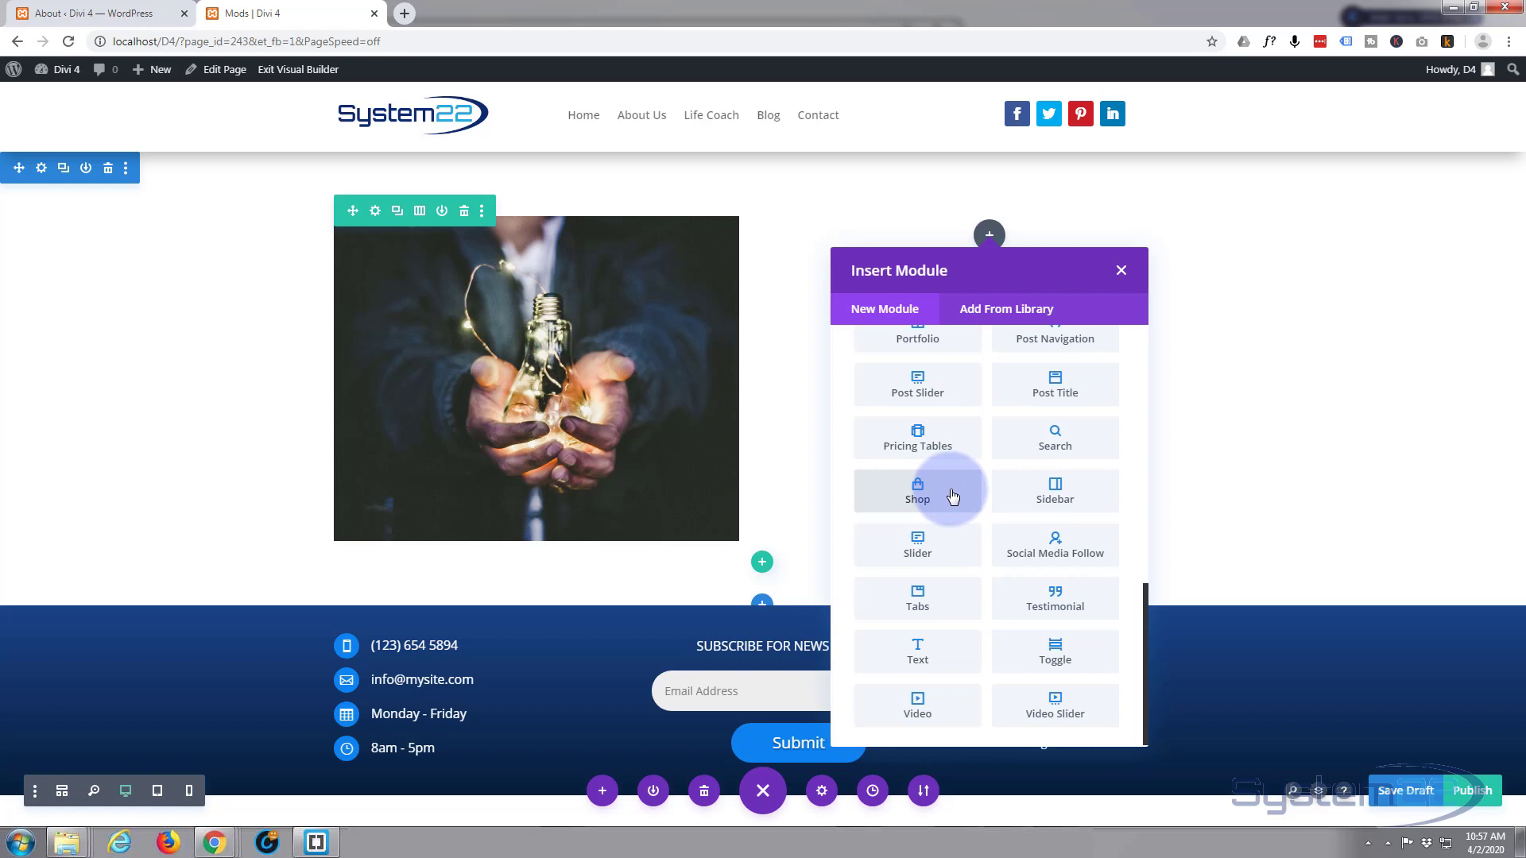
scroll(953, 496, "up", 2)
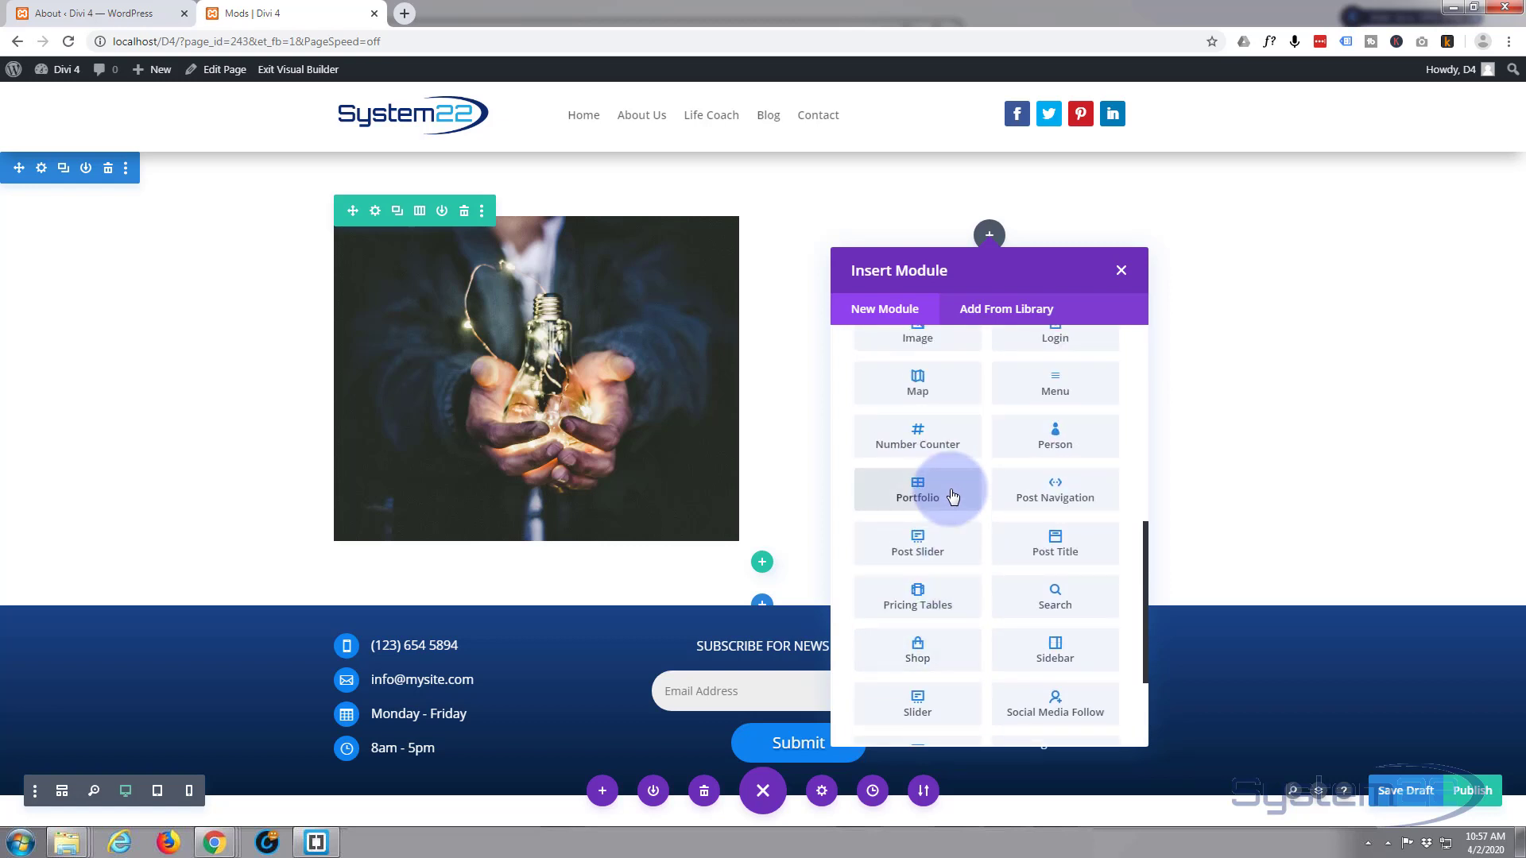
left_click(910, 440)
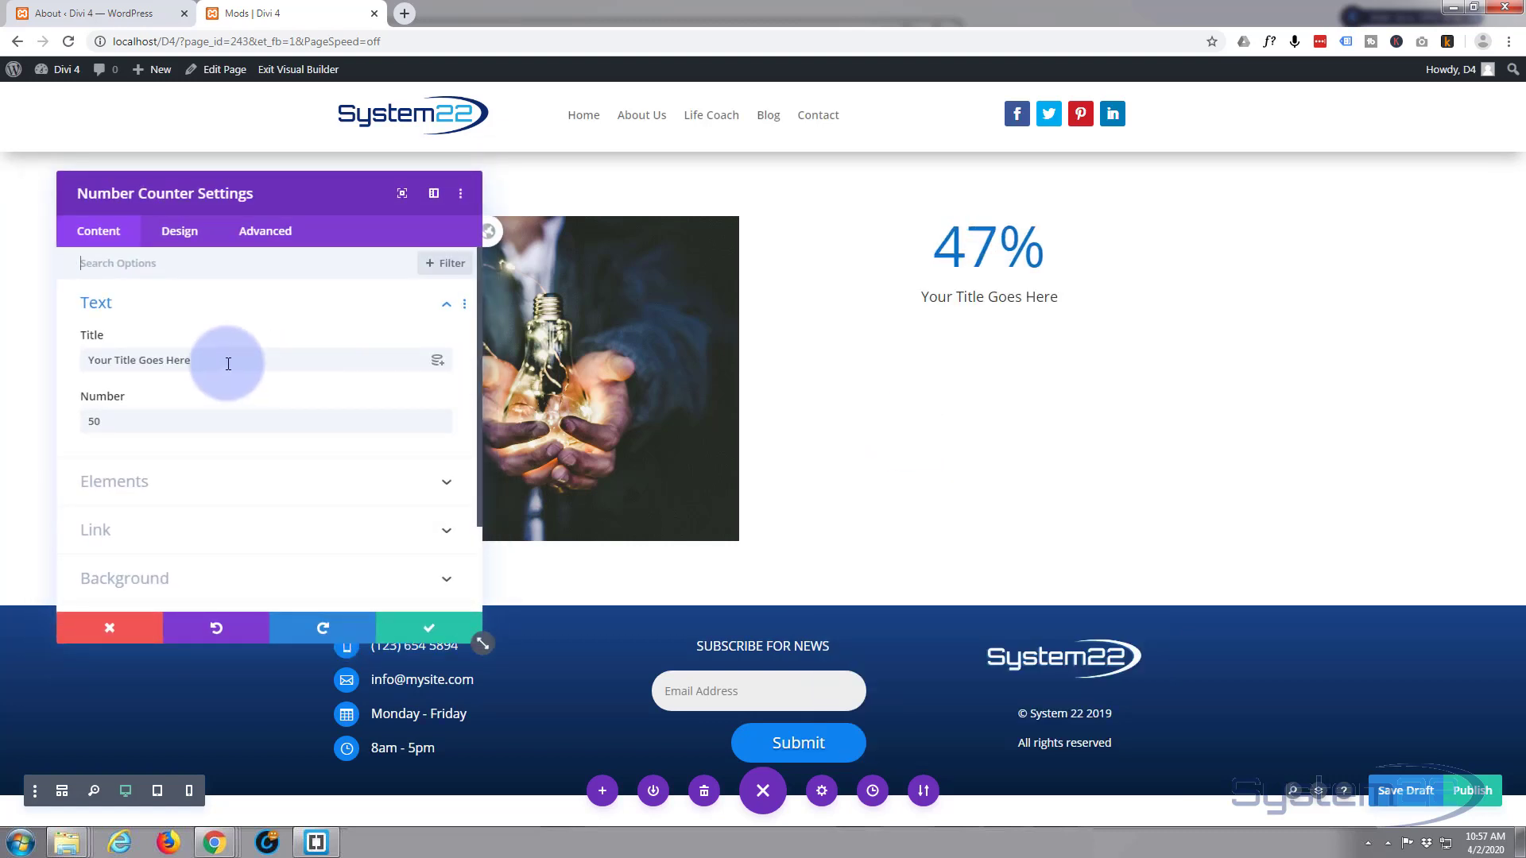
Title the counter Customers with number 1234 and switch off its percent sign.
left_click(191, 362)
left_click_drag(192, 358, 32, 350)
type("Customers")
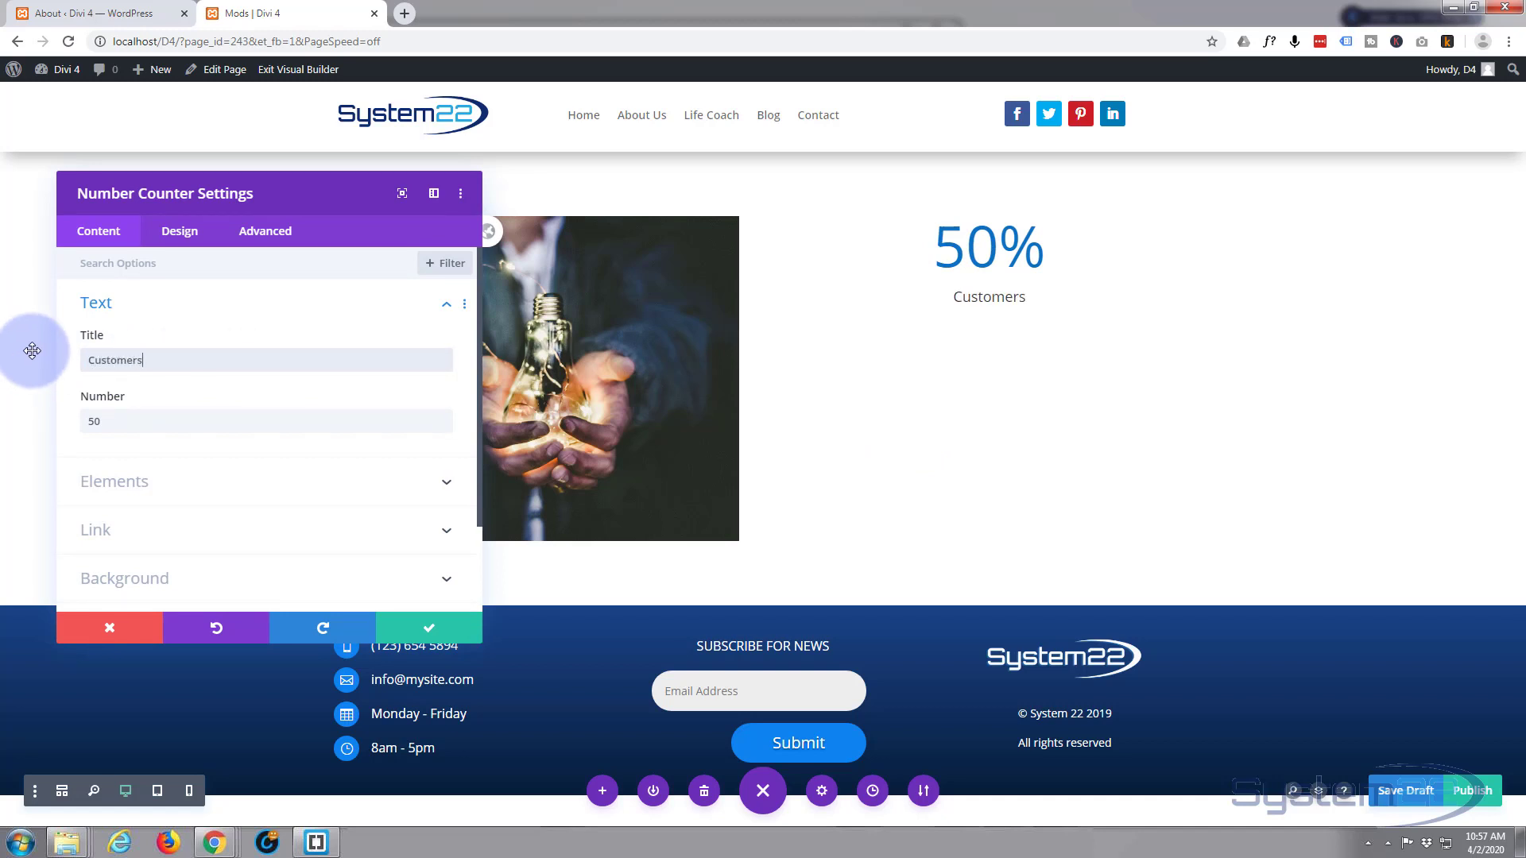
left_click_drag(130, 419, 50, 412)
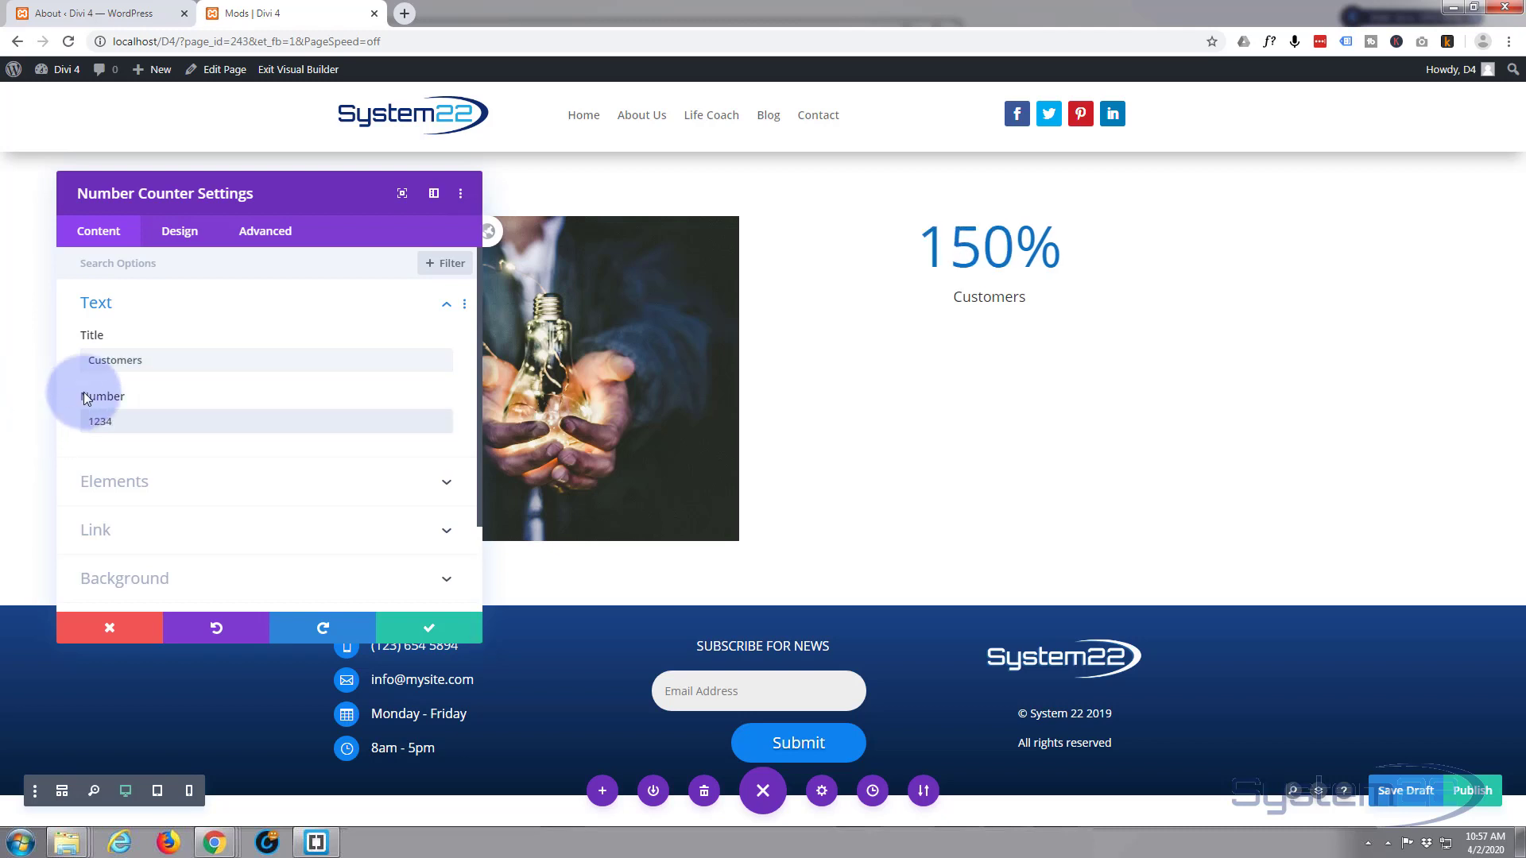
scroll(261, 422, "down", 2)
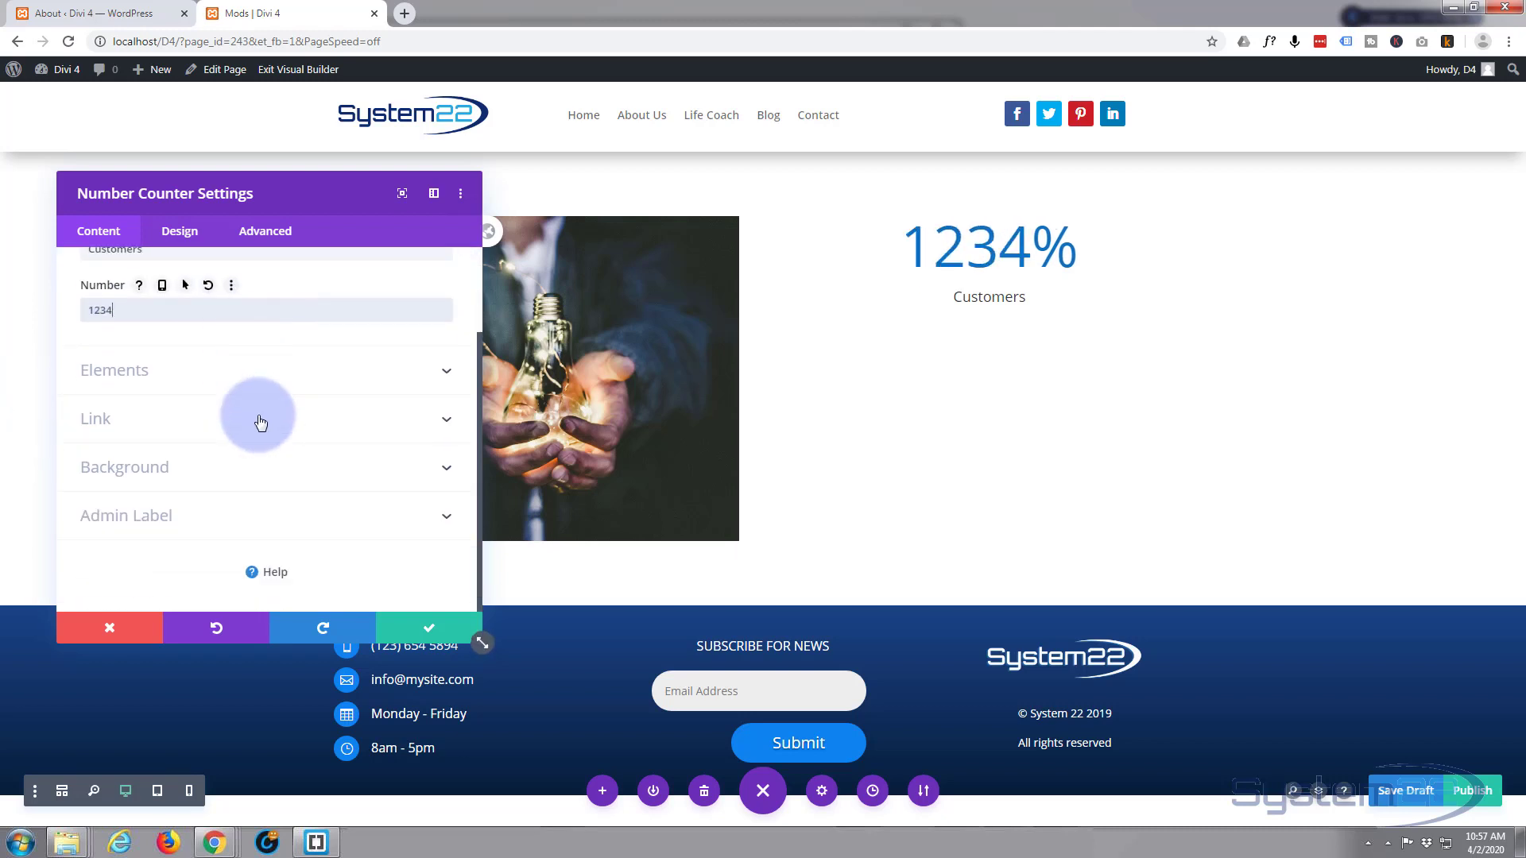
left_click(221, 385)
left_click(103, 366)
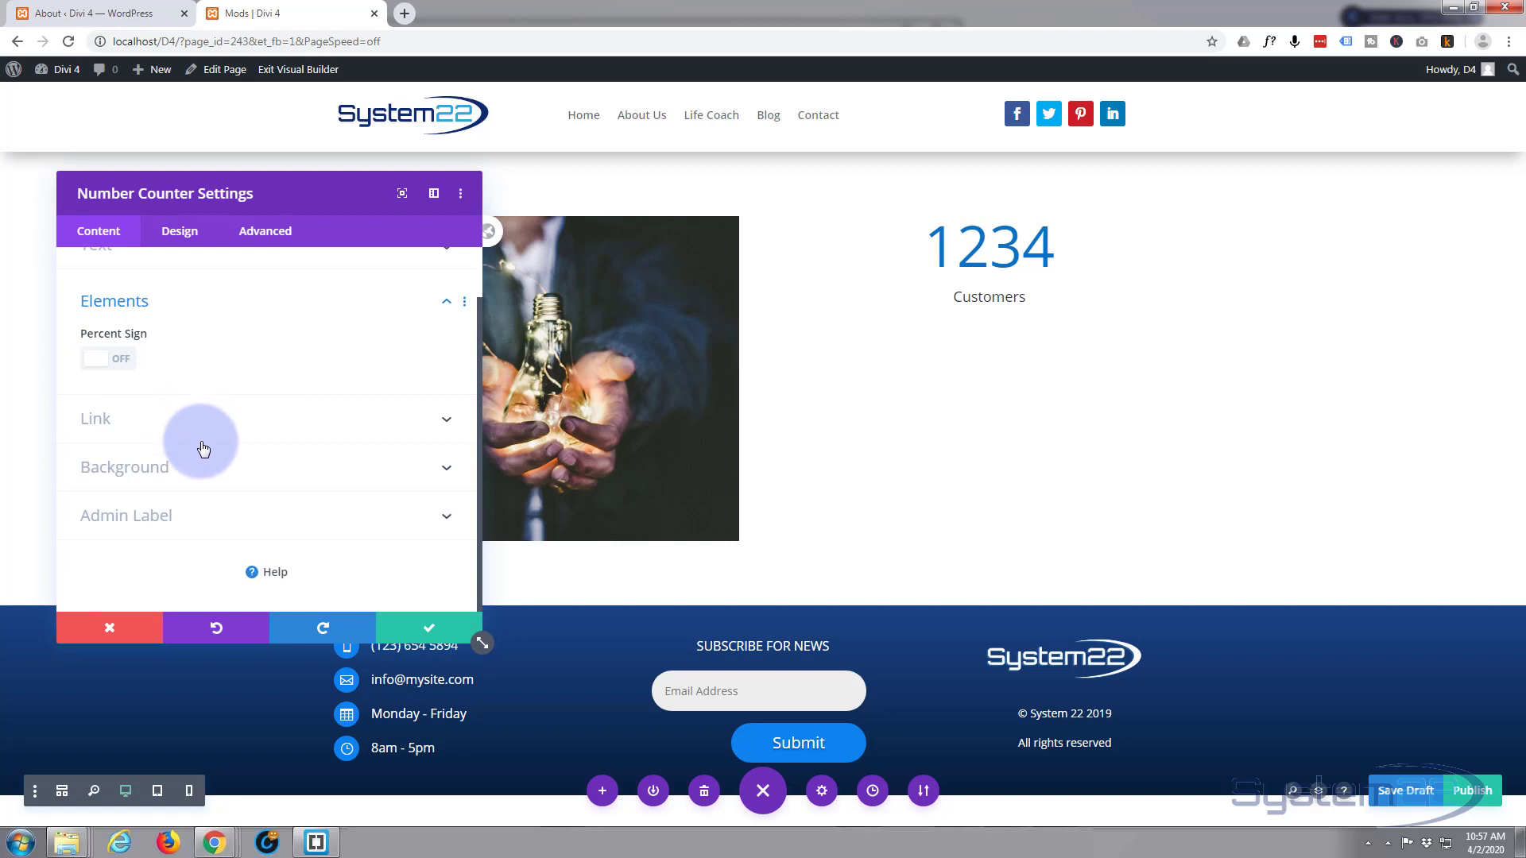
Give the counter a #0c71c3 blue background at about 0.39 opacity.
left_click(214, 474)
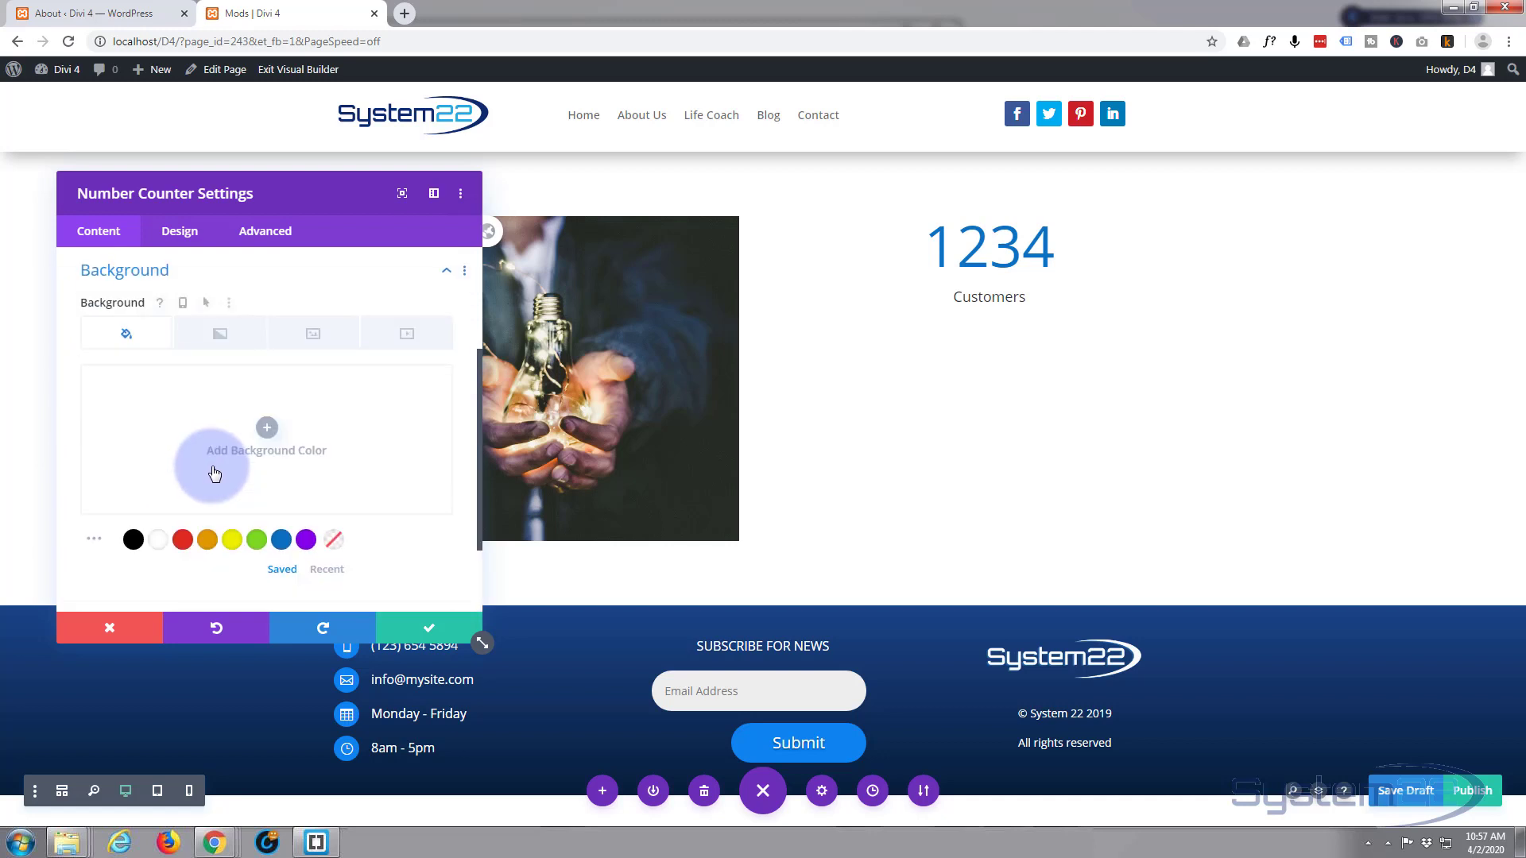
left_click(282, 544)
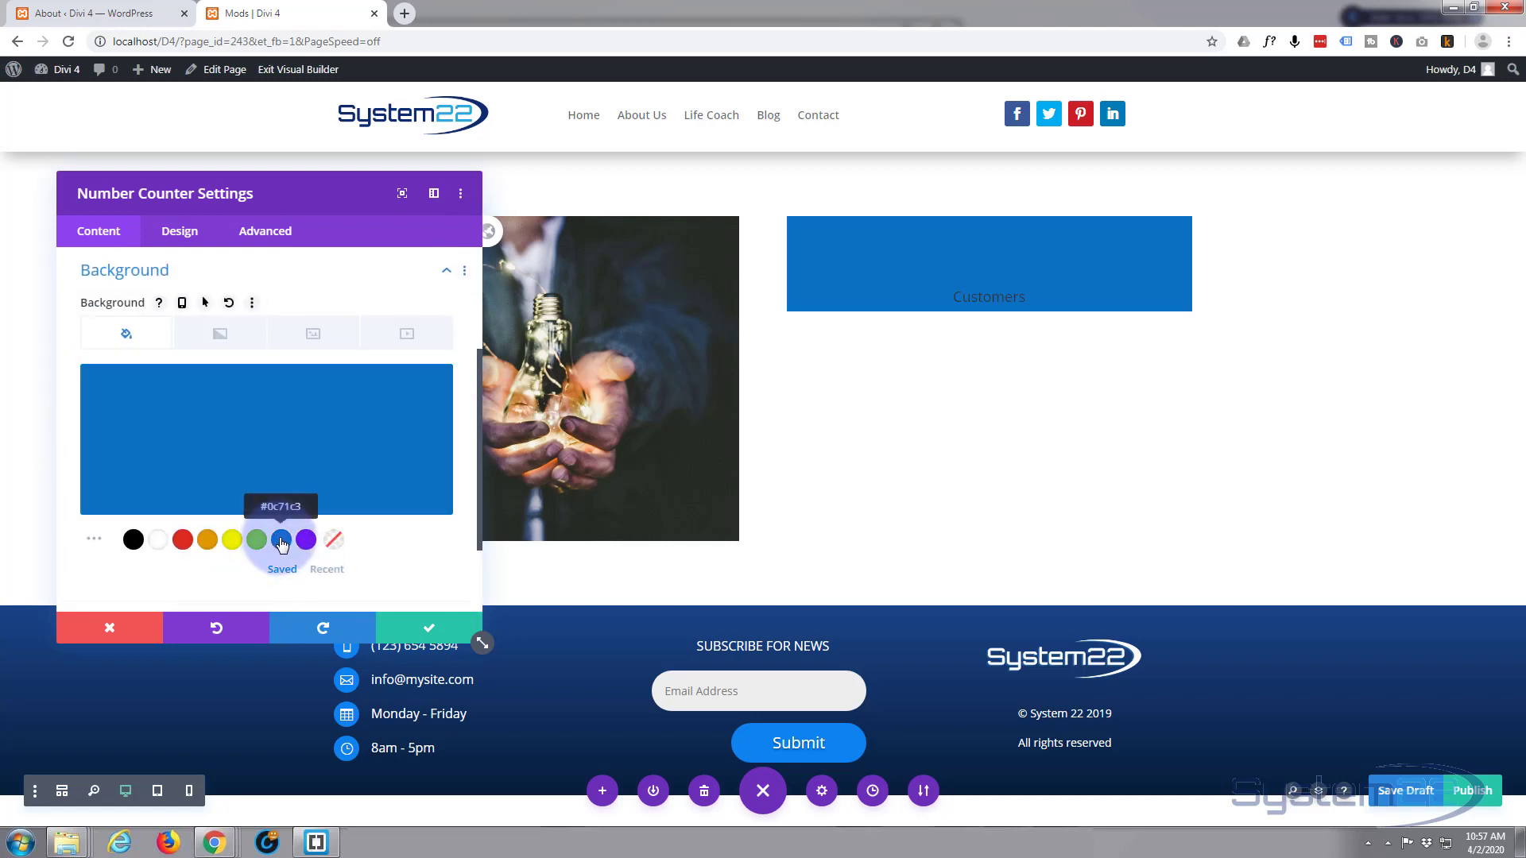
left_click(327, 454)
left_click(432, 390)
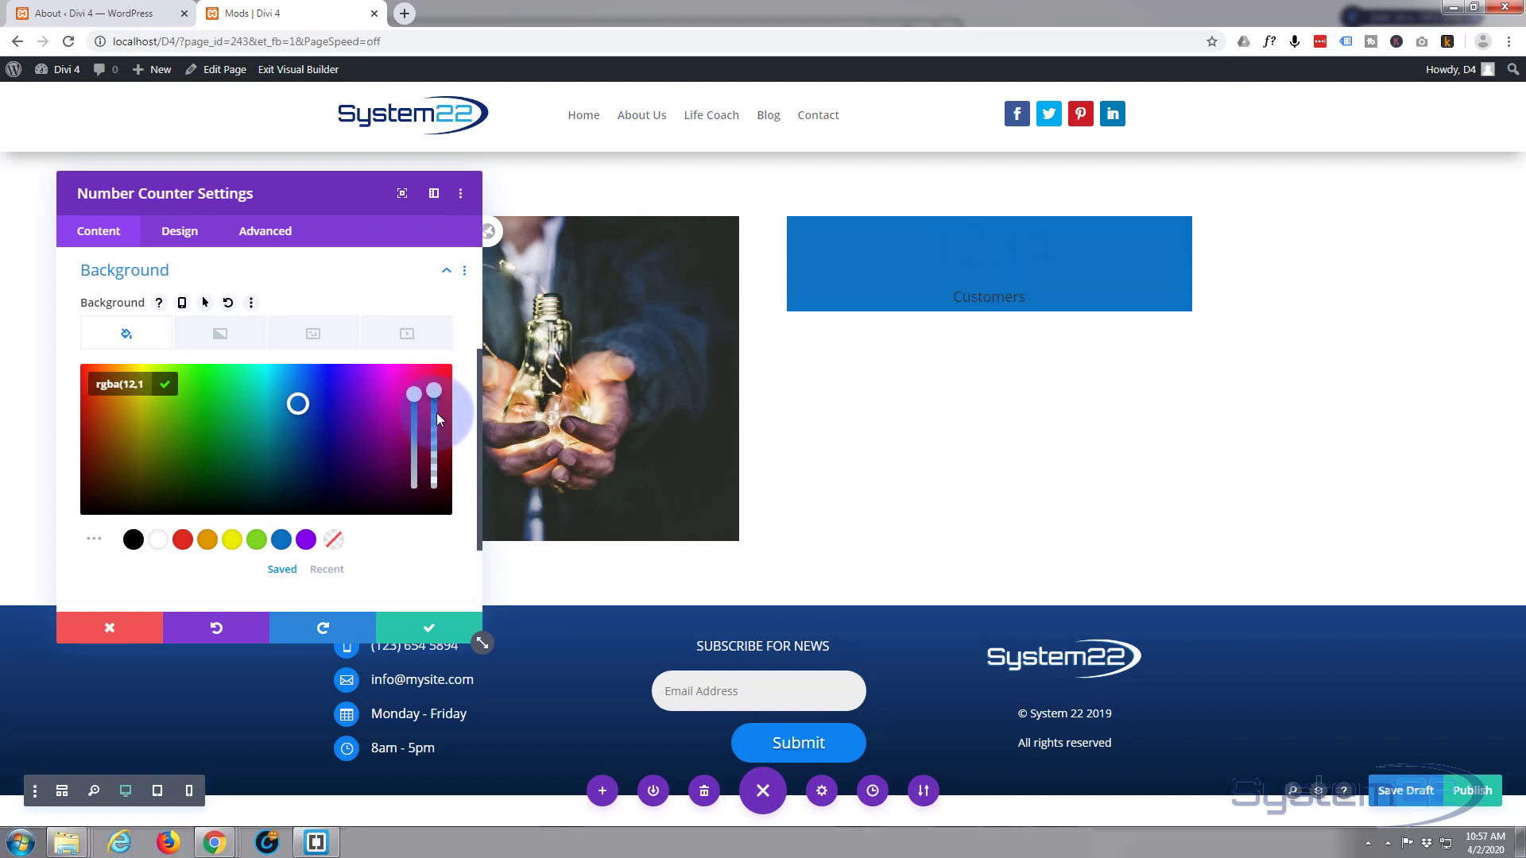
left_click_drag(437, 413, 433, 456)
Set the counter's text colour to Light and make the 1234 number white.
left_click(181, 234)
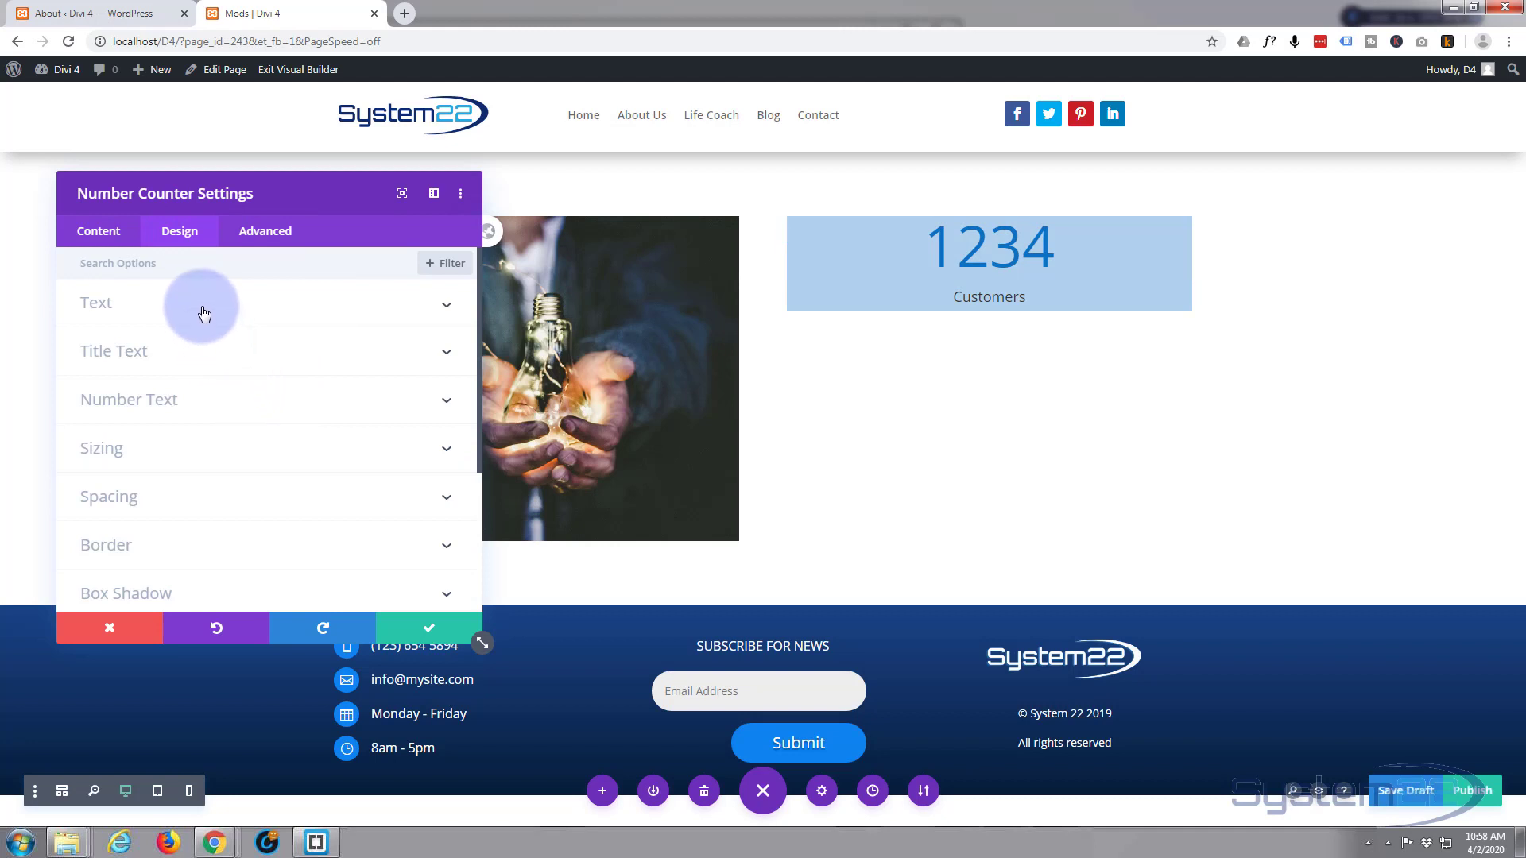
left_click(204, 310)
scroll(248, 402, "down", 2)
scroll(226, 344, "up", 1)
left_click(199, 343)
left_click(161, 357)
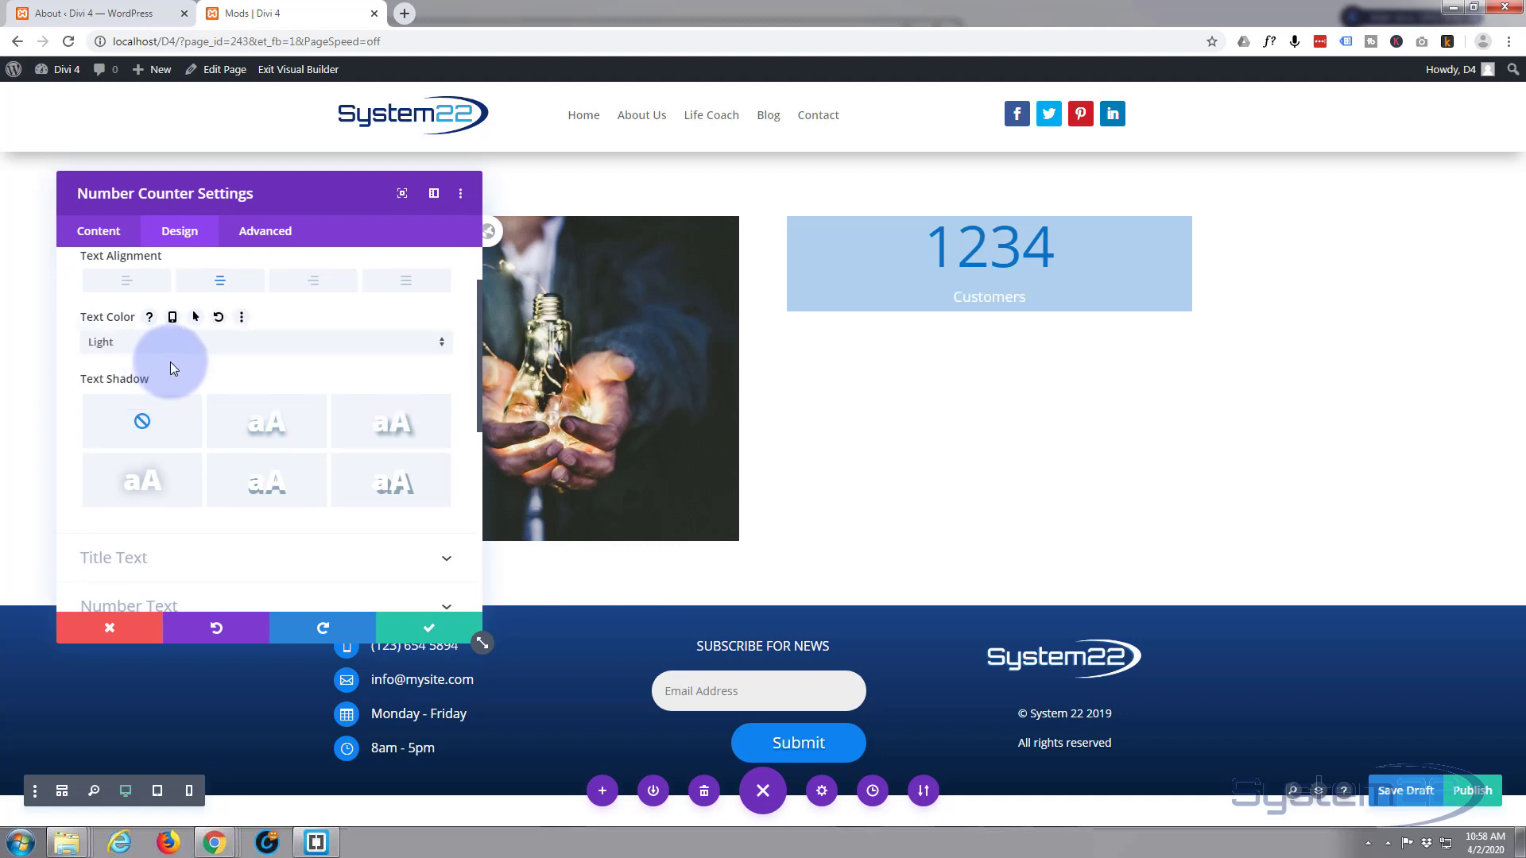
scroll(175, 367, "down", 3)
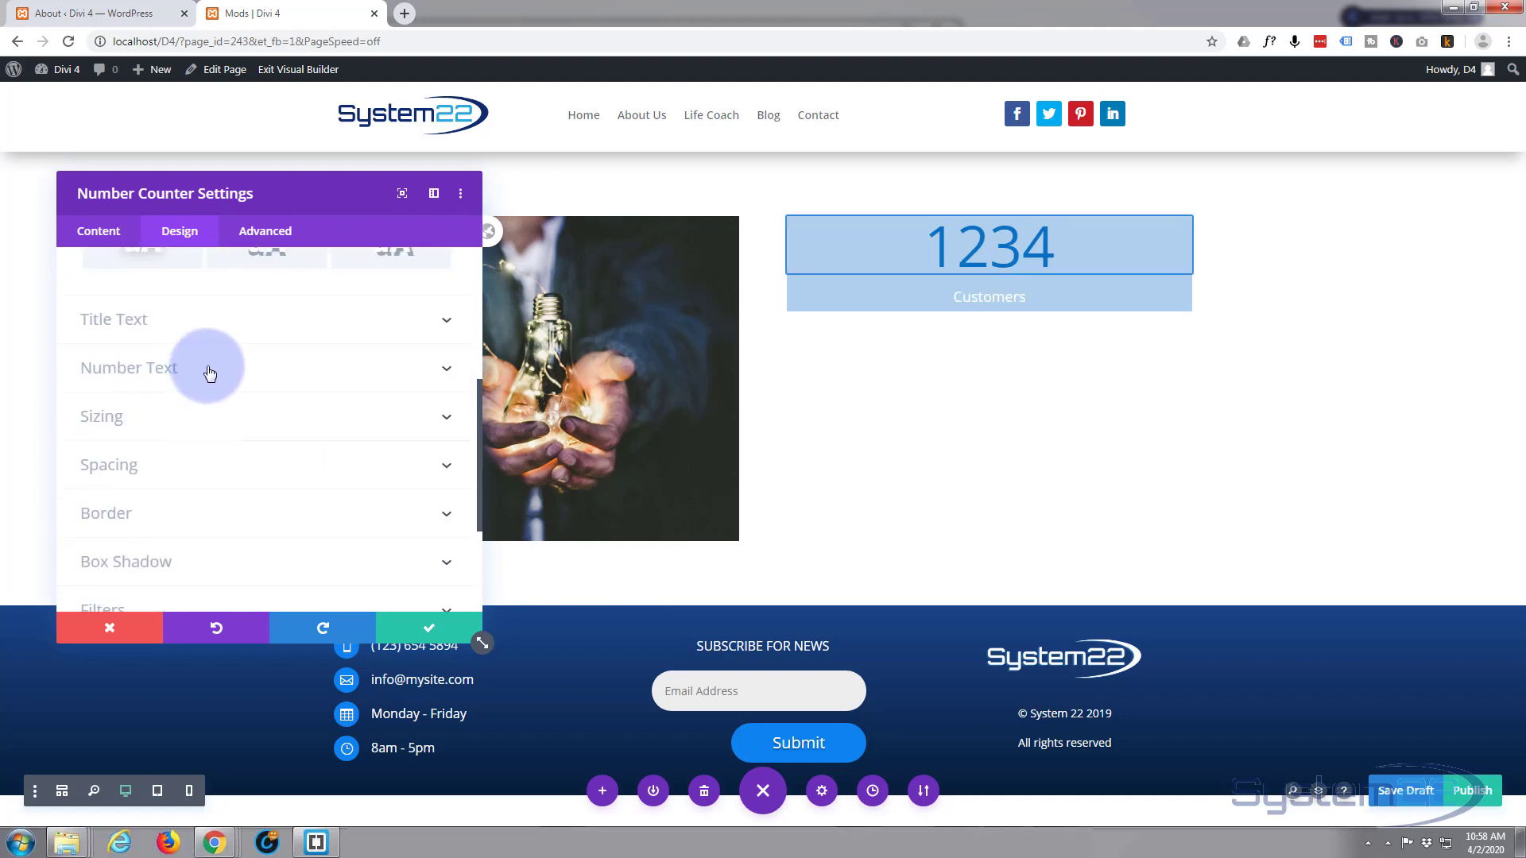
left_click(209, 374)
left_click(162, 587)
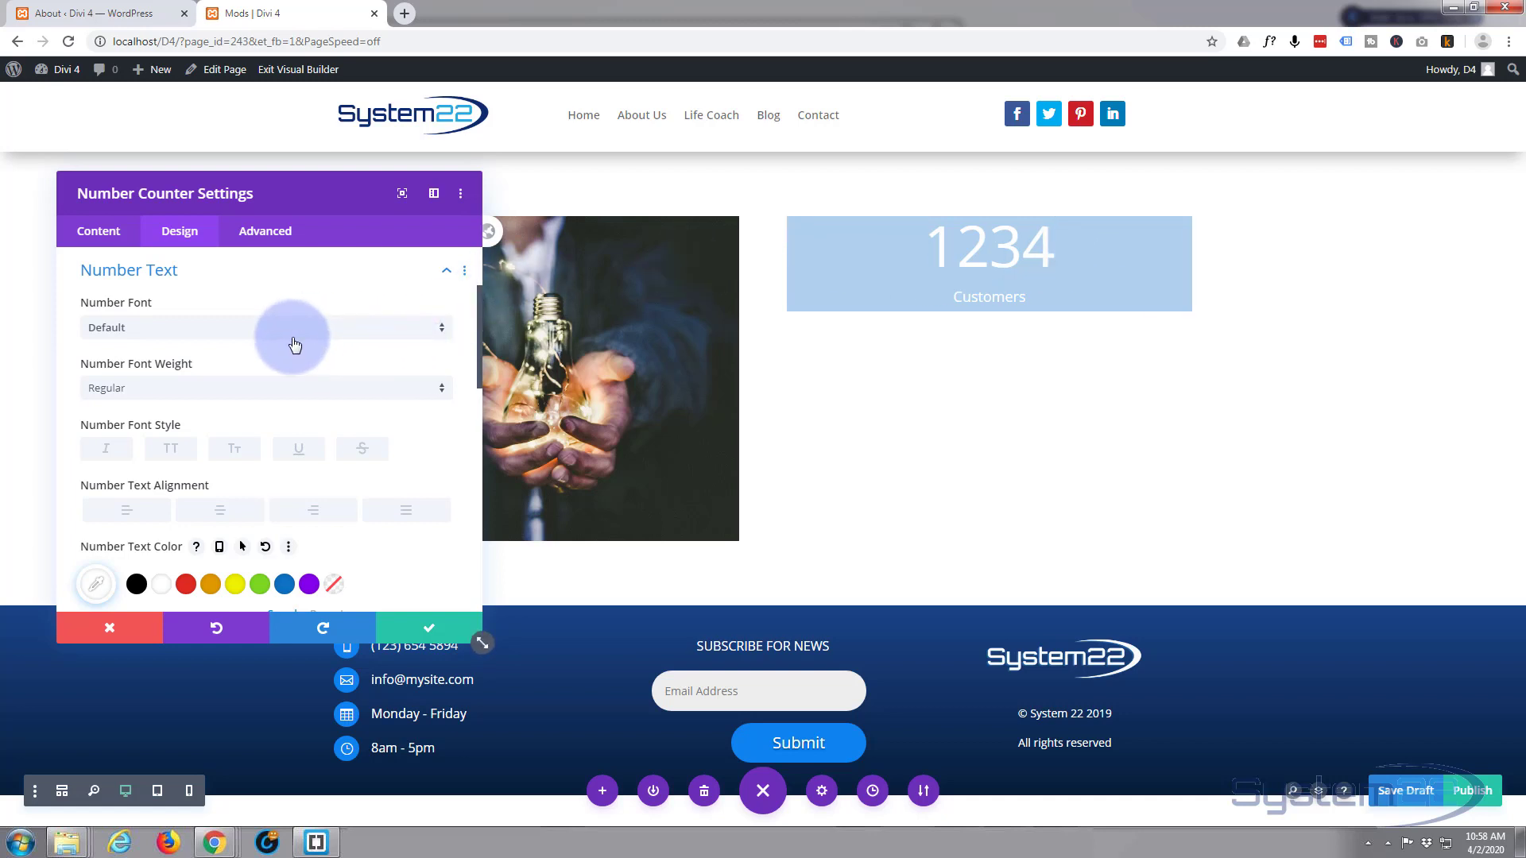
scroll(289, 311, "down", 5)
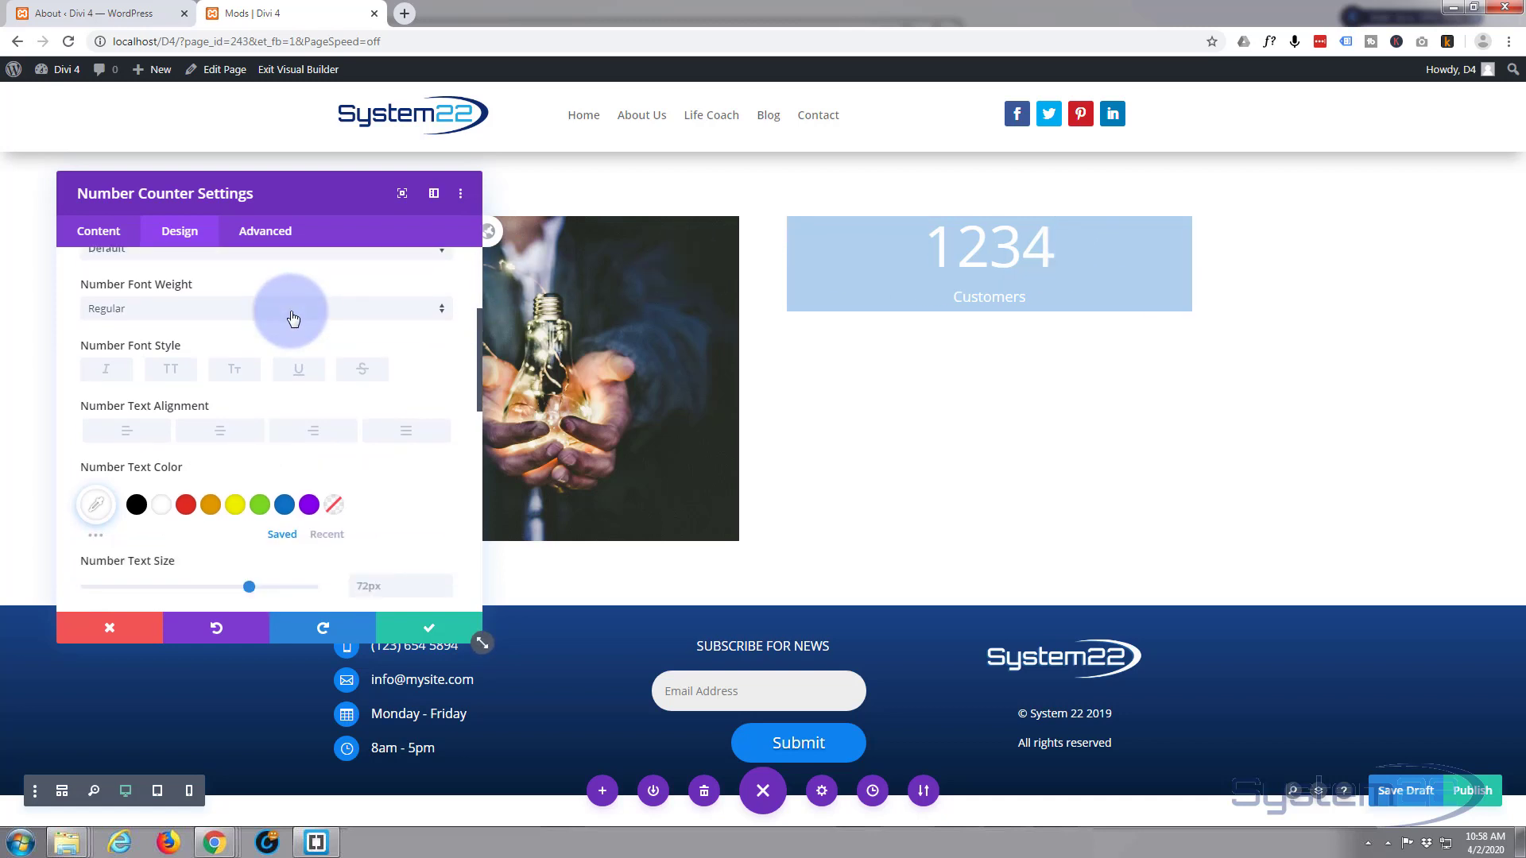
scroll(168, 264, "up", 8)
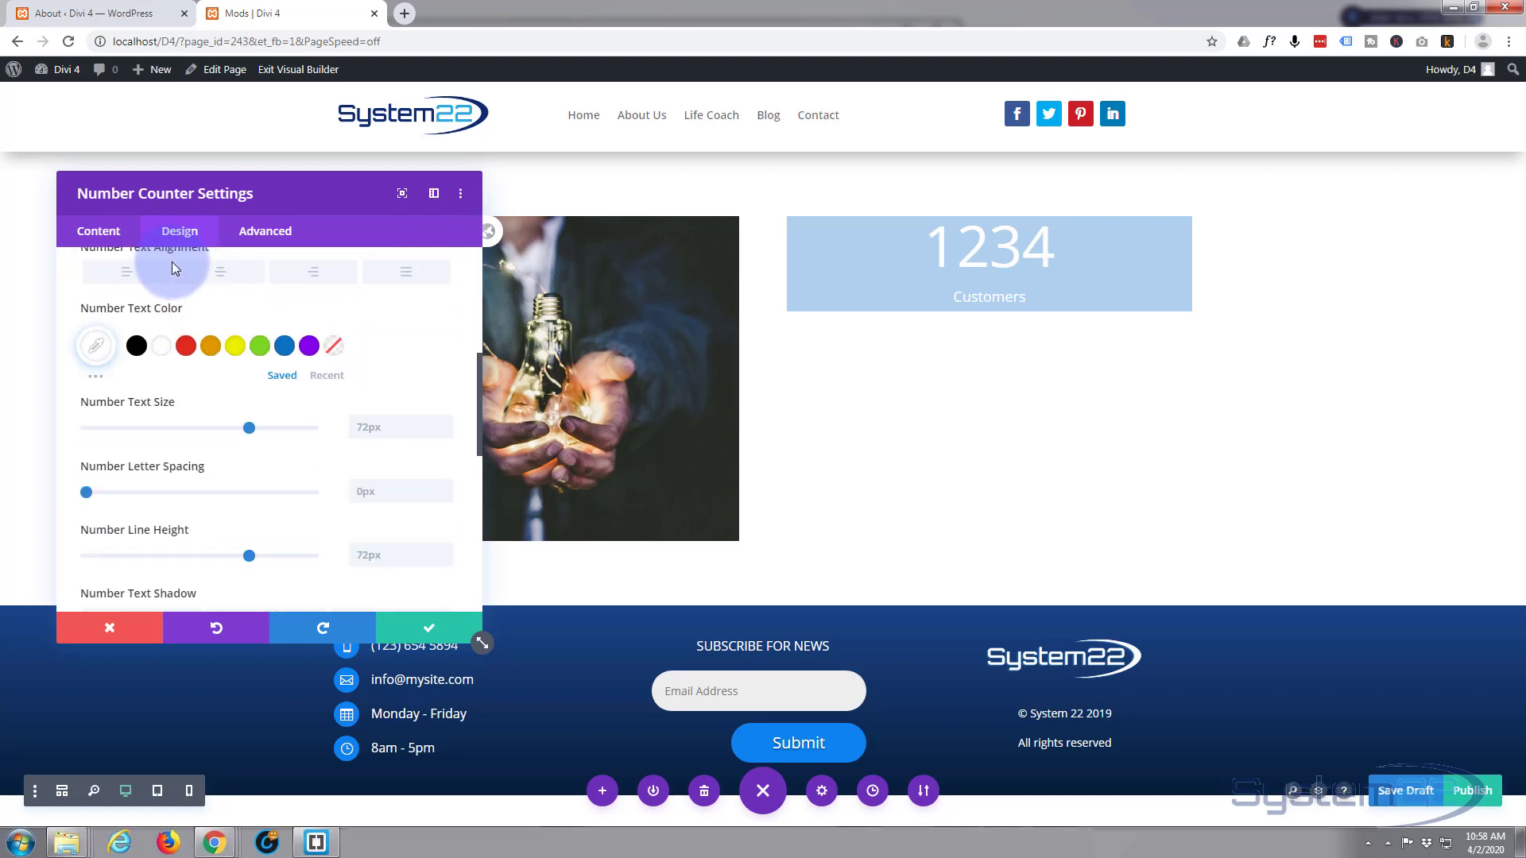
left_click(194, 406)
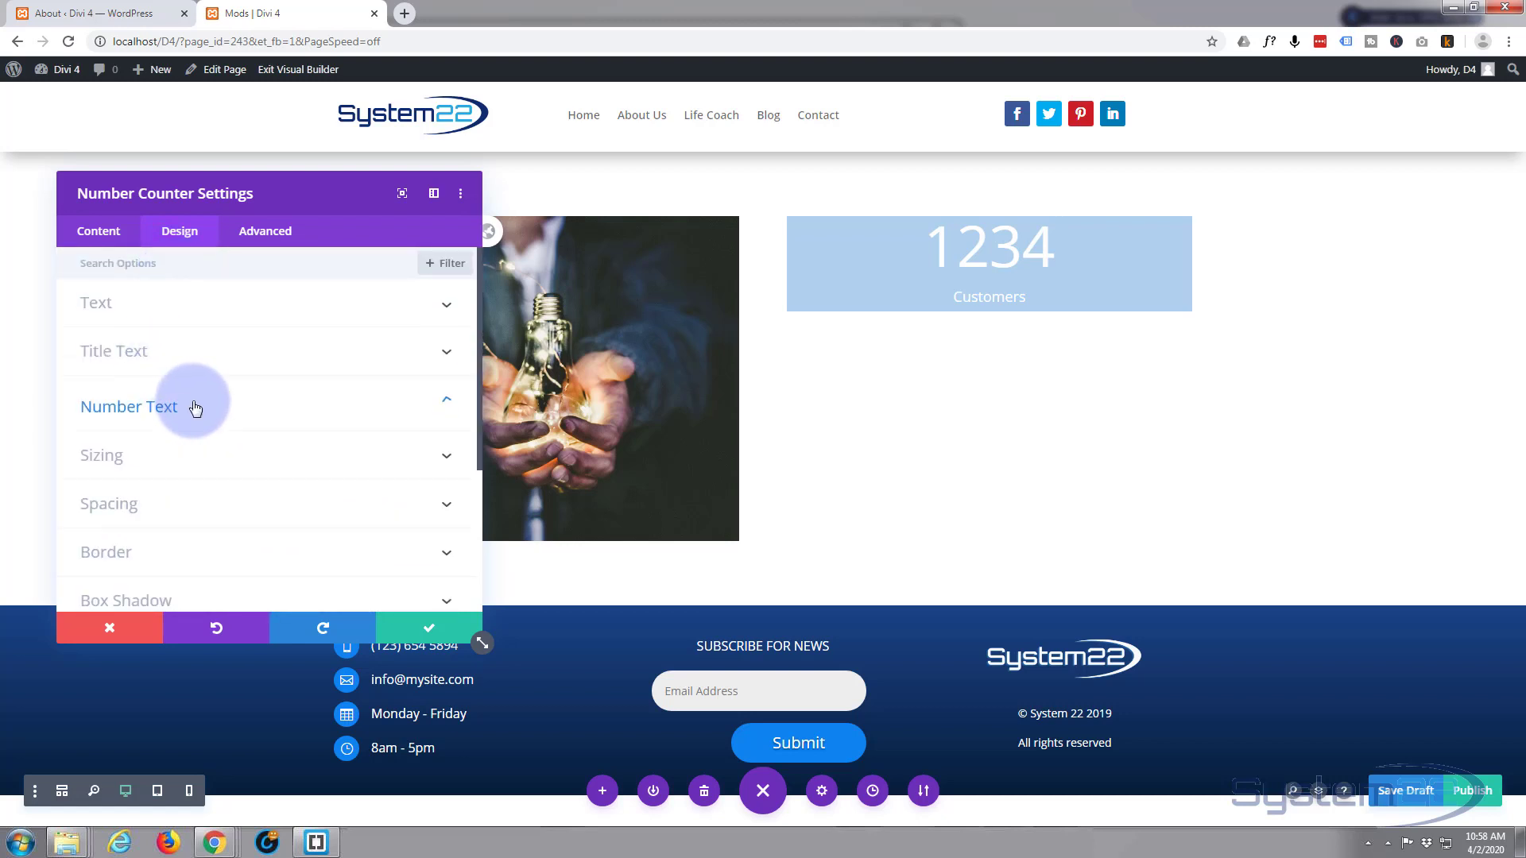
Cap the Customers counter's maximum width at 200px in the Sizing settings.
left_click(199, 463)
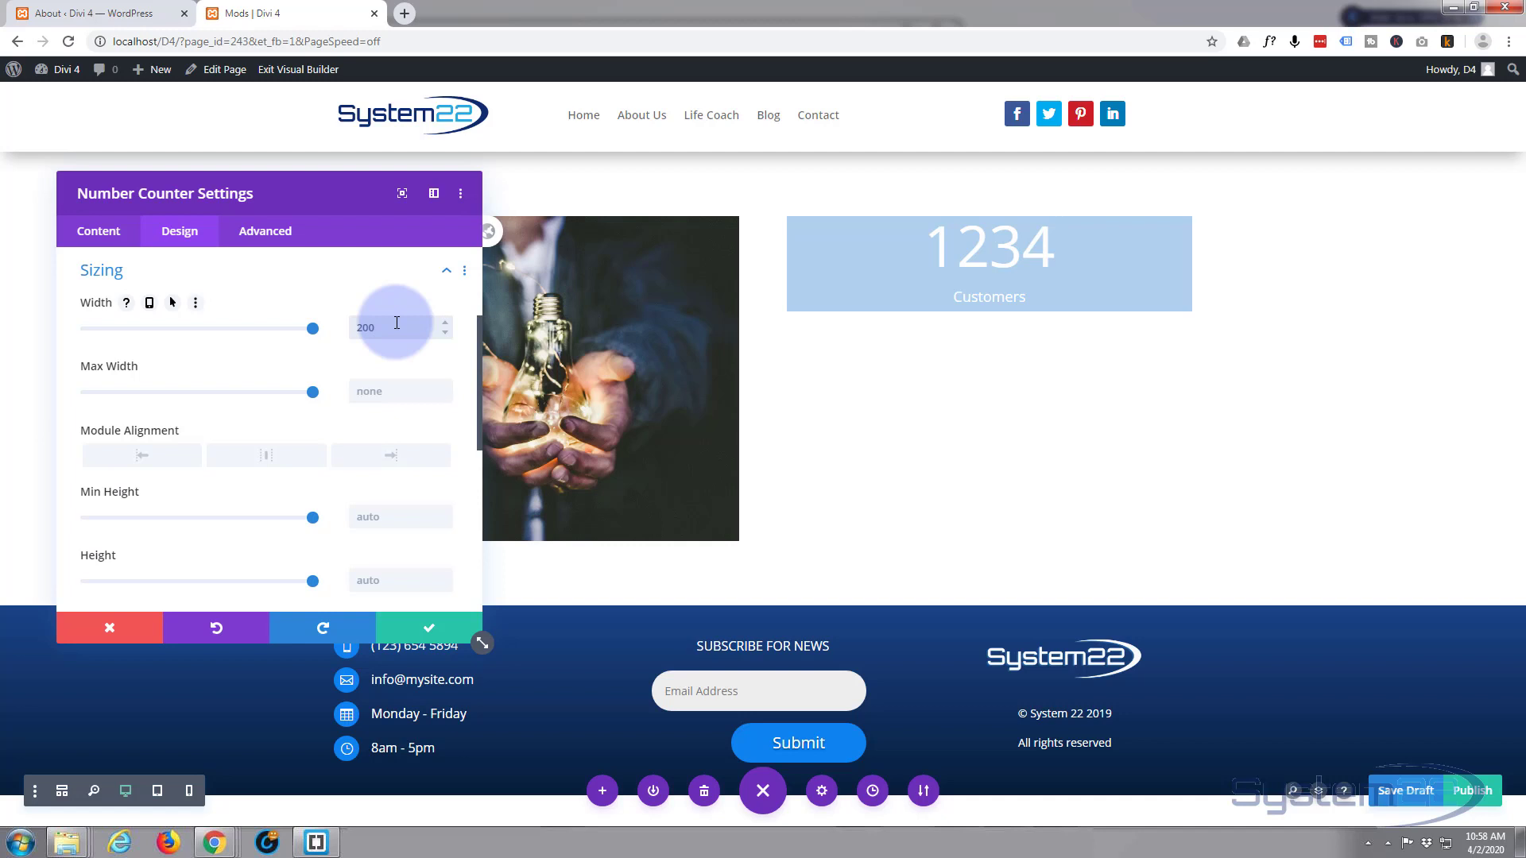
left_click(390, 392)
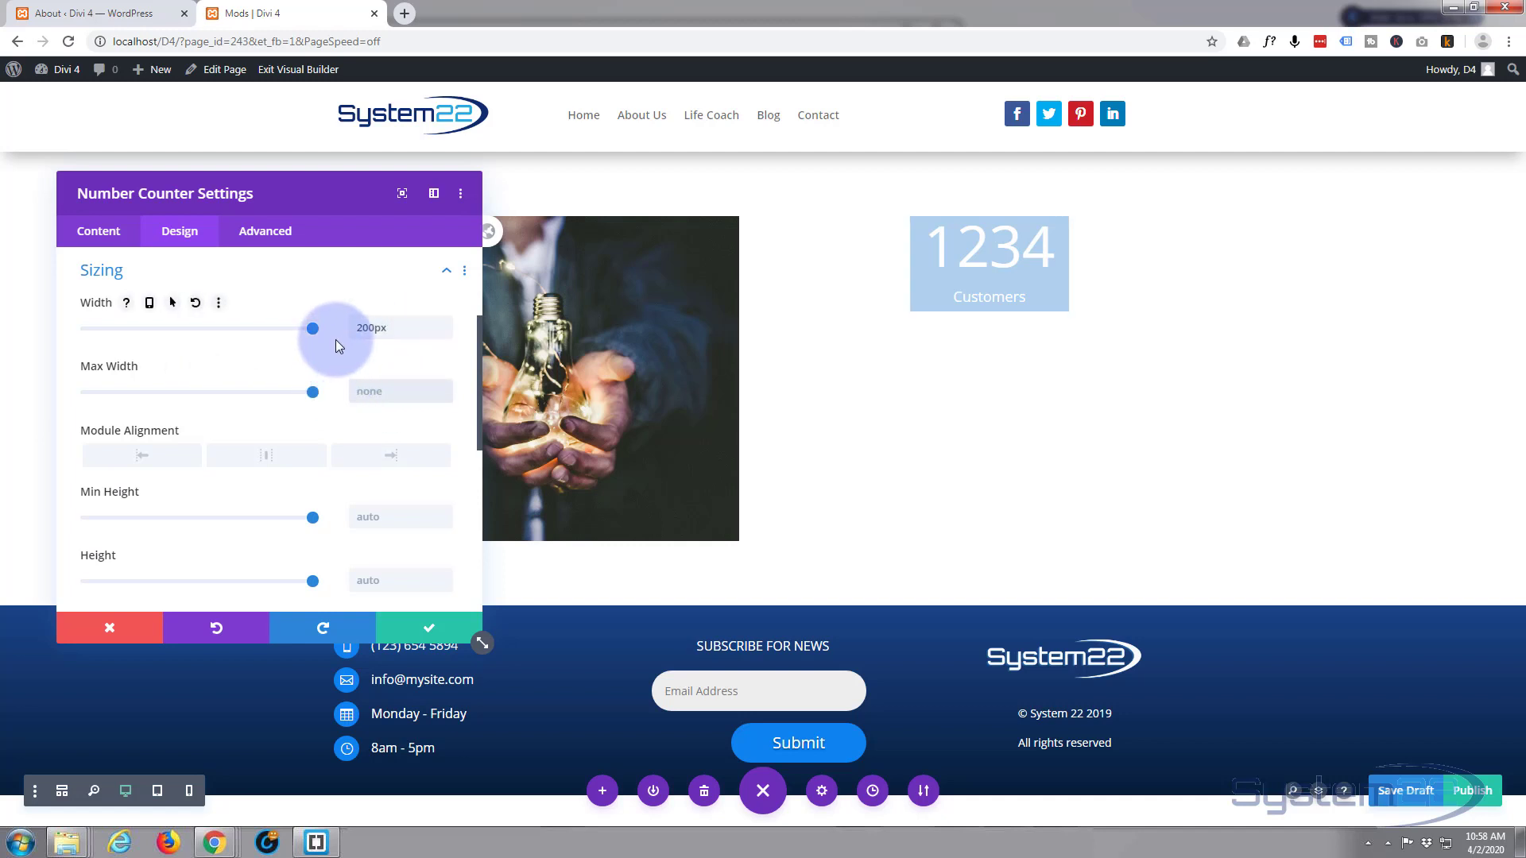
type("200px")
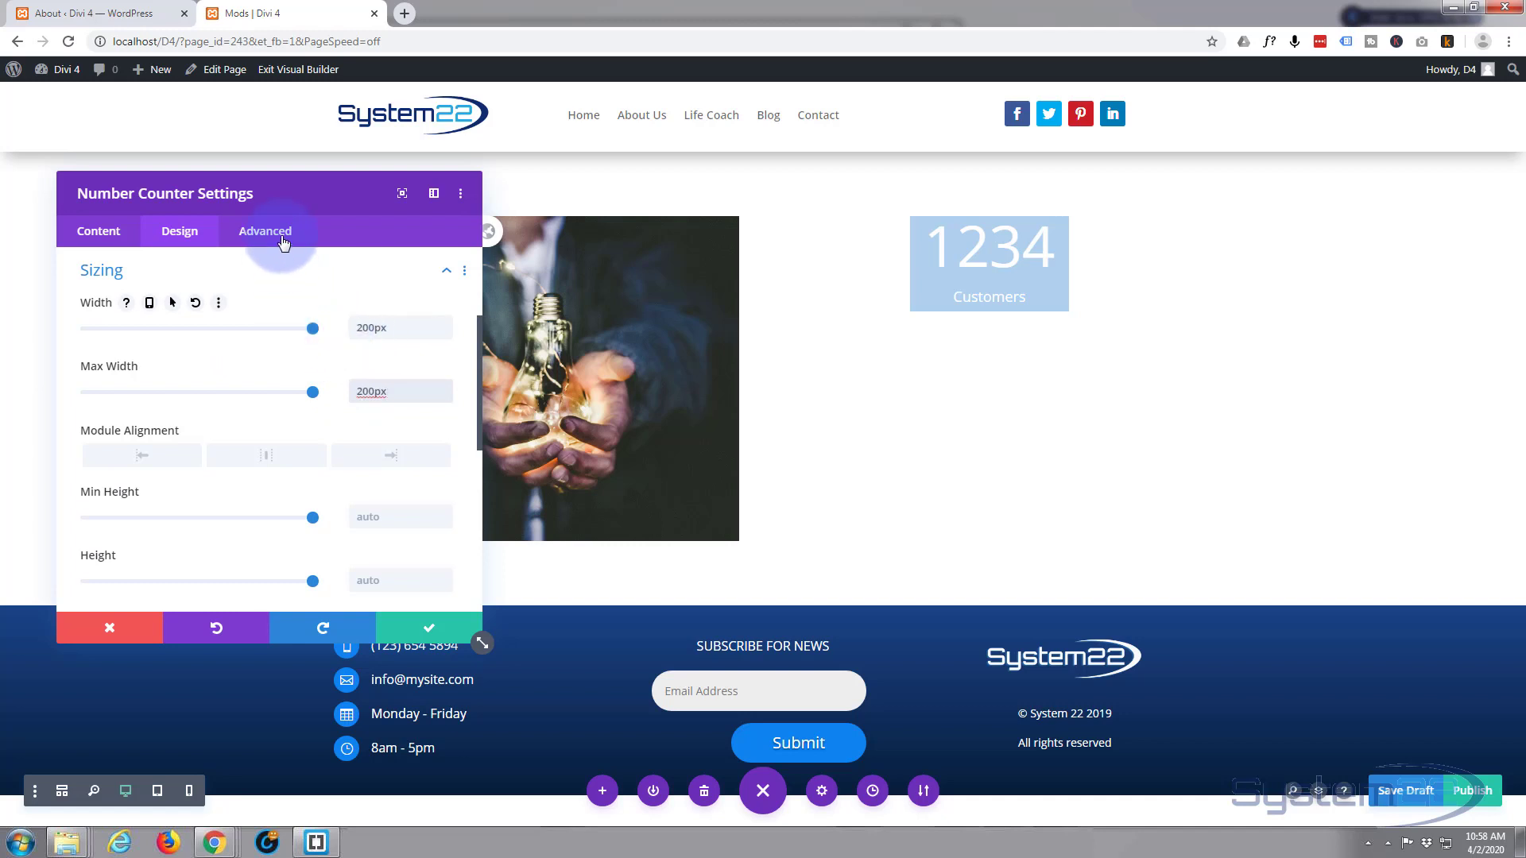
left_click(287, 280)
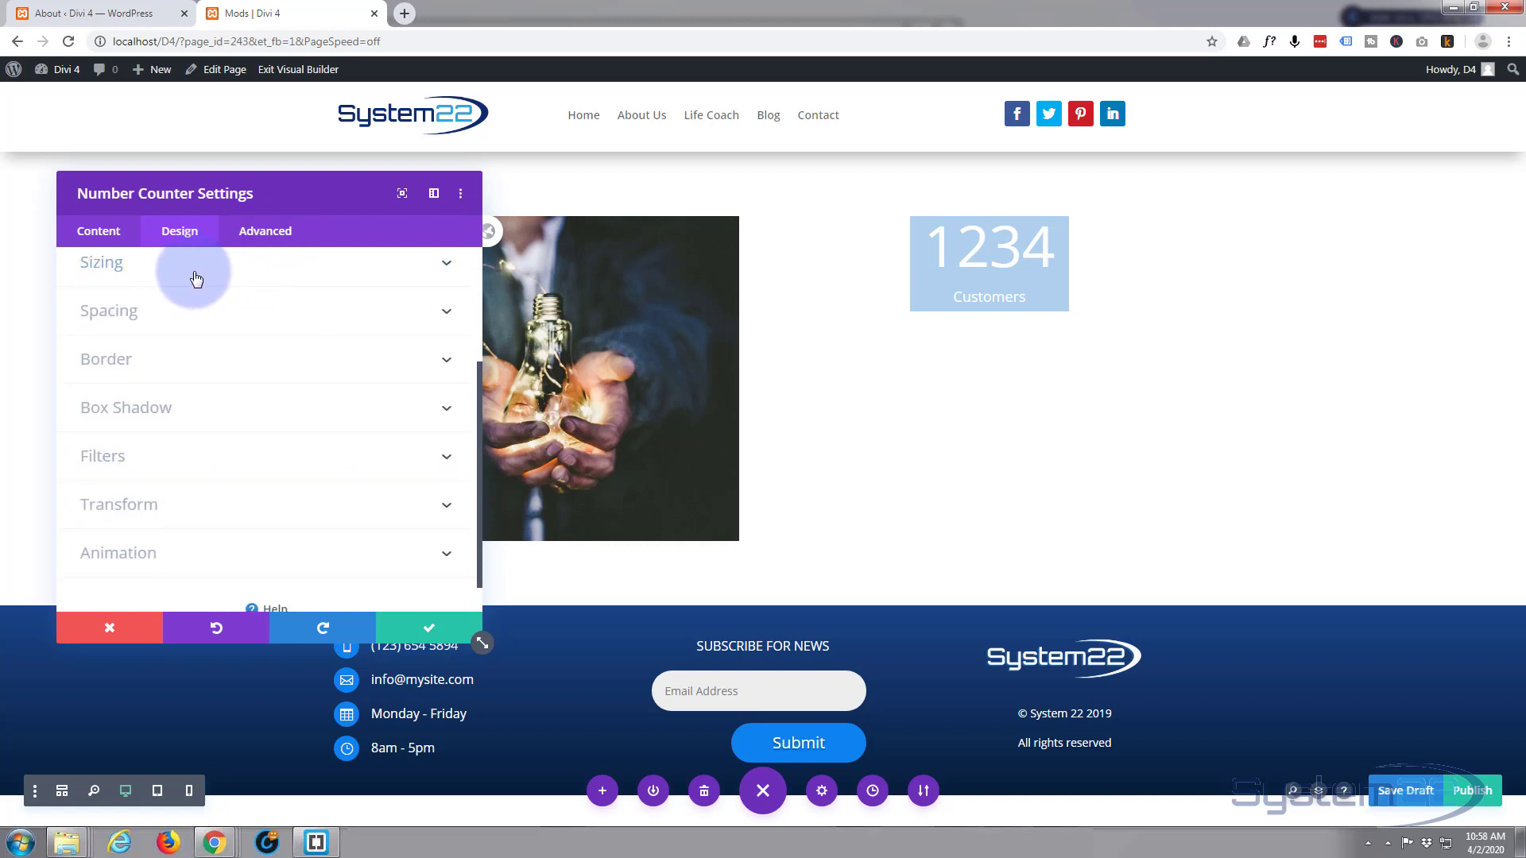
Set the Customers counter's position to Absolute after briefly trying Relative and Fixed.
left_click(279, 237)
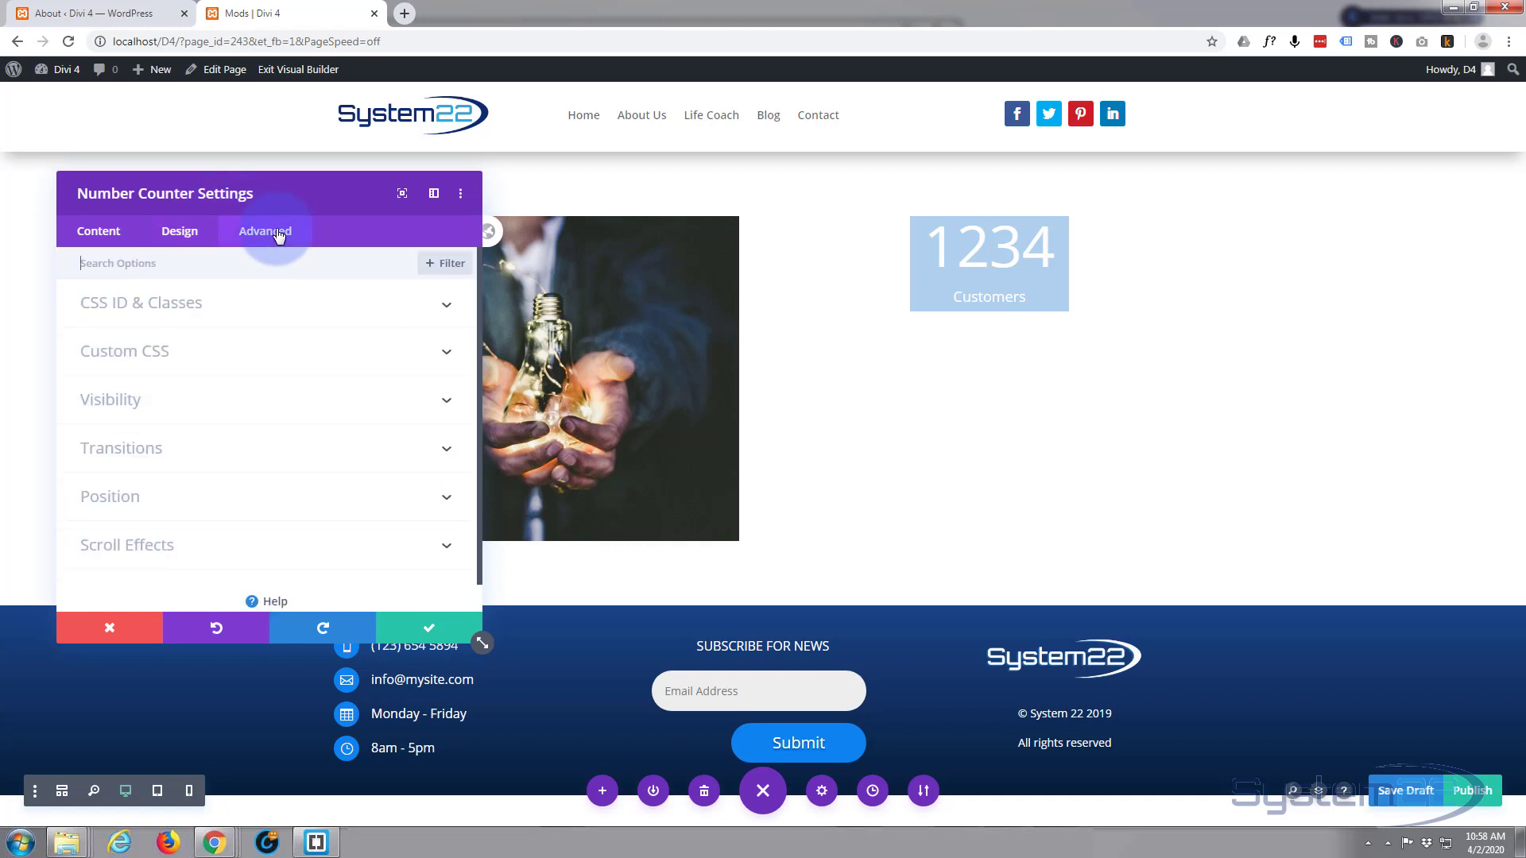
left_click(167, 499)
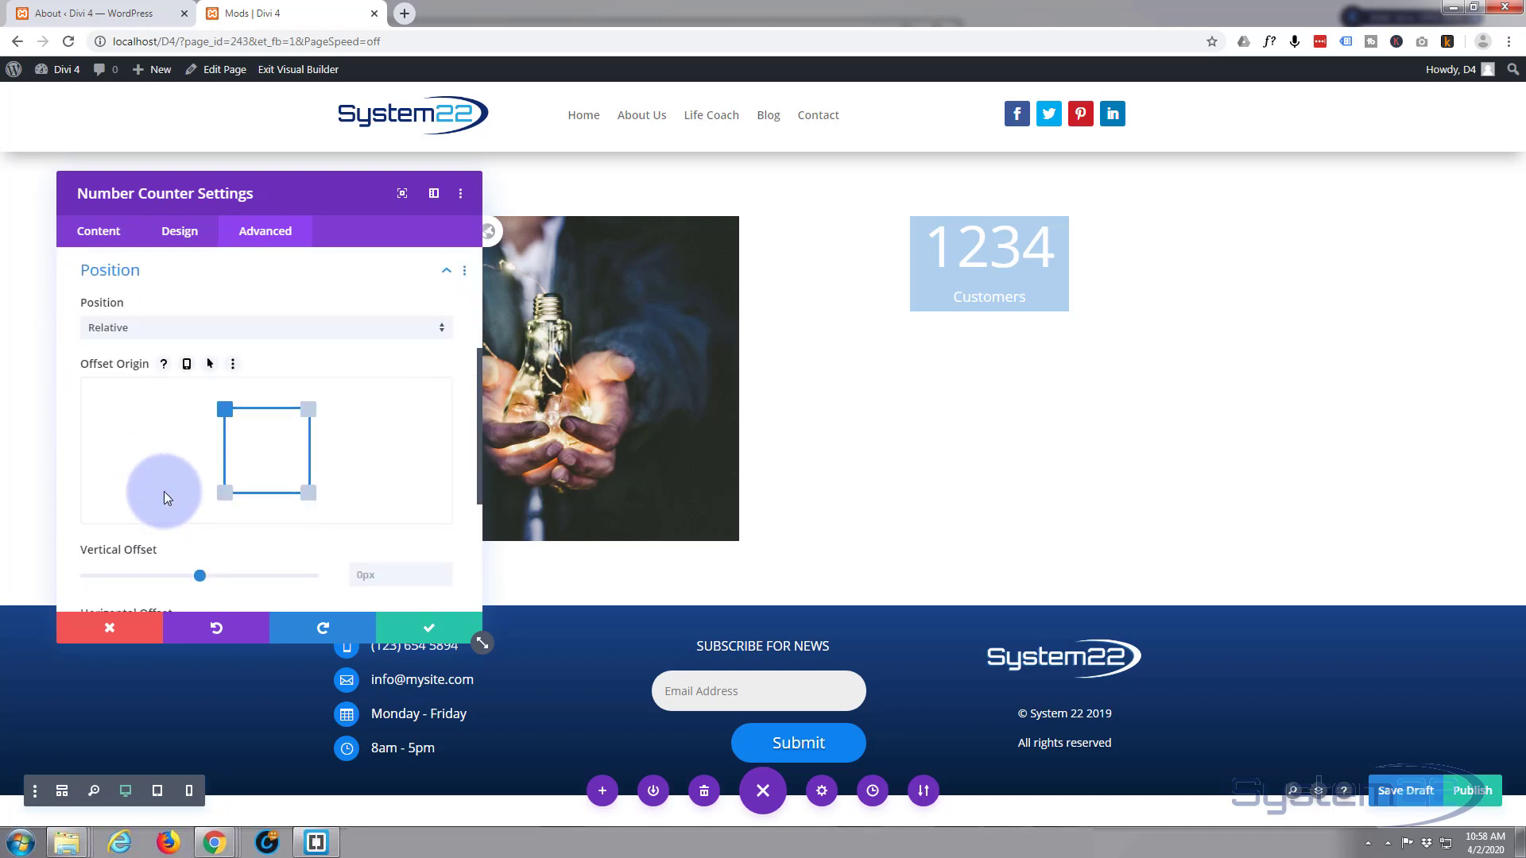
left_click(151, 328)
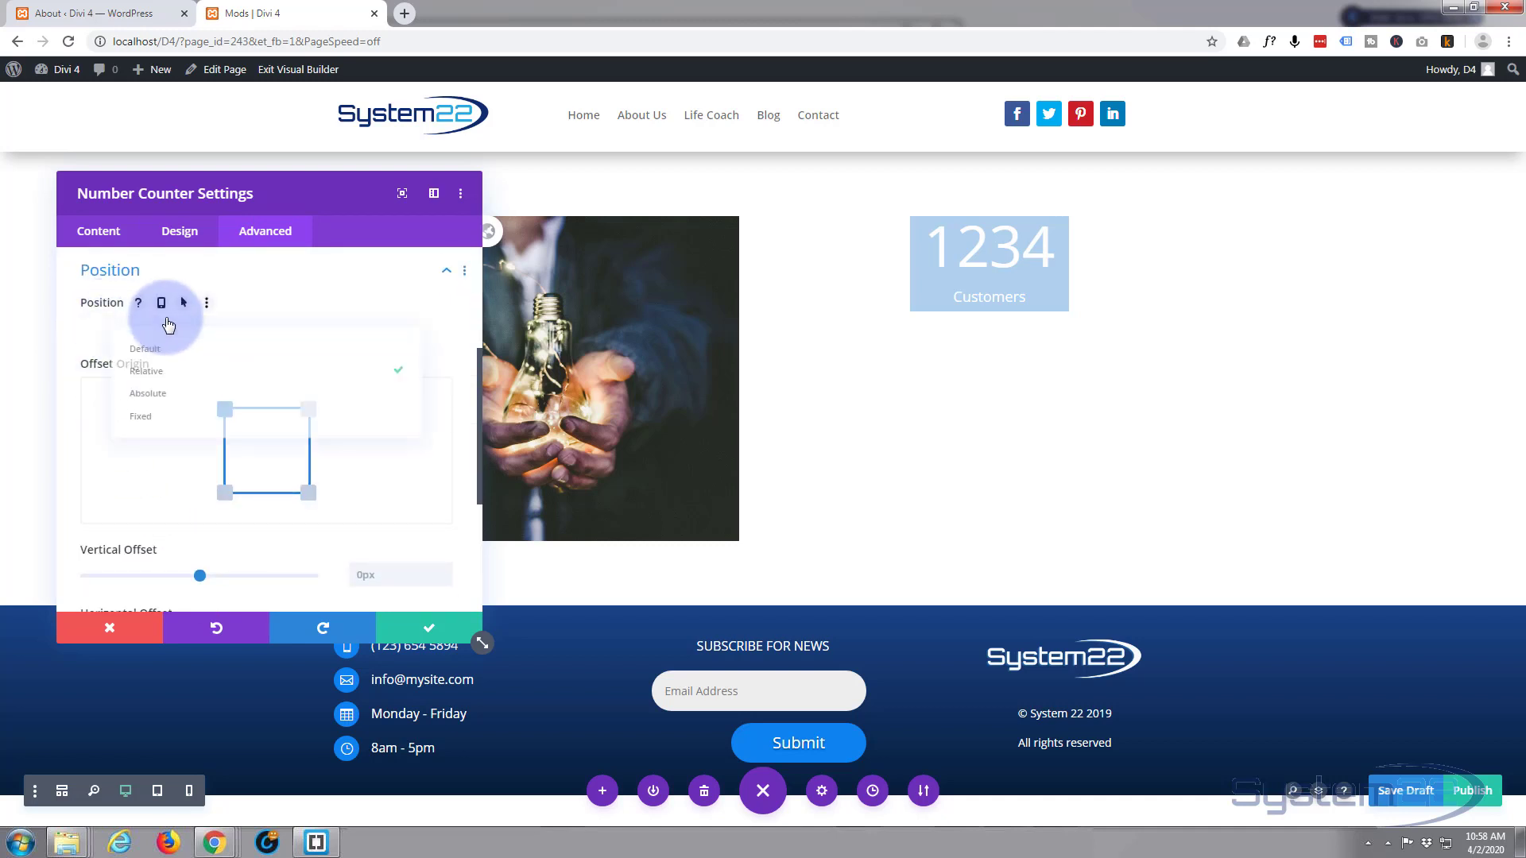
left_click(149, 374)
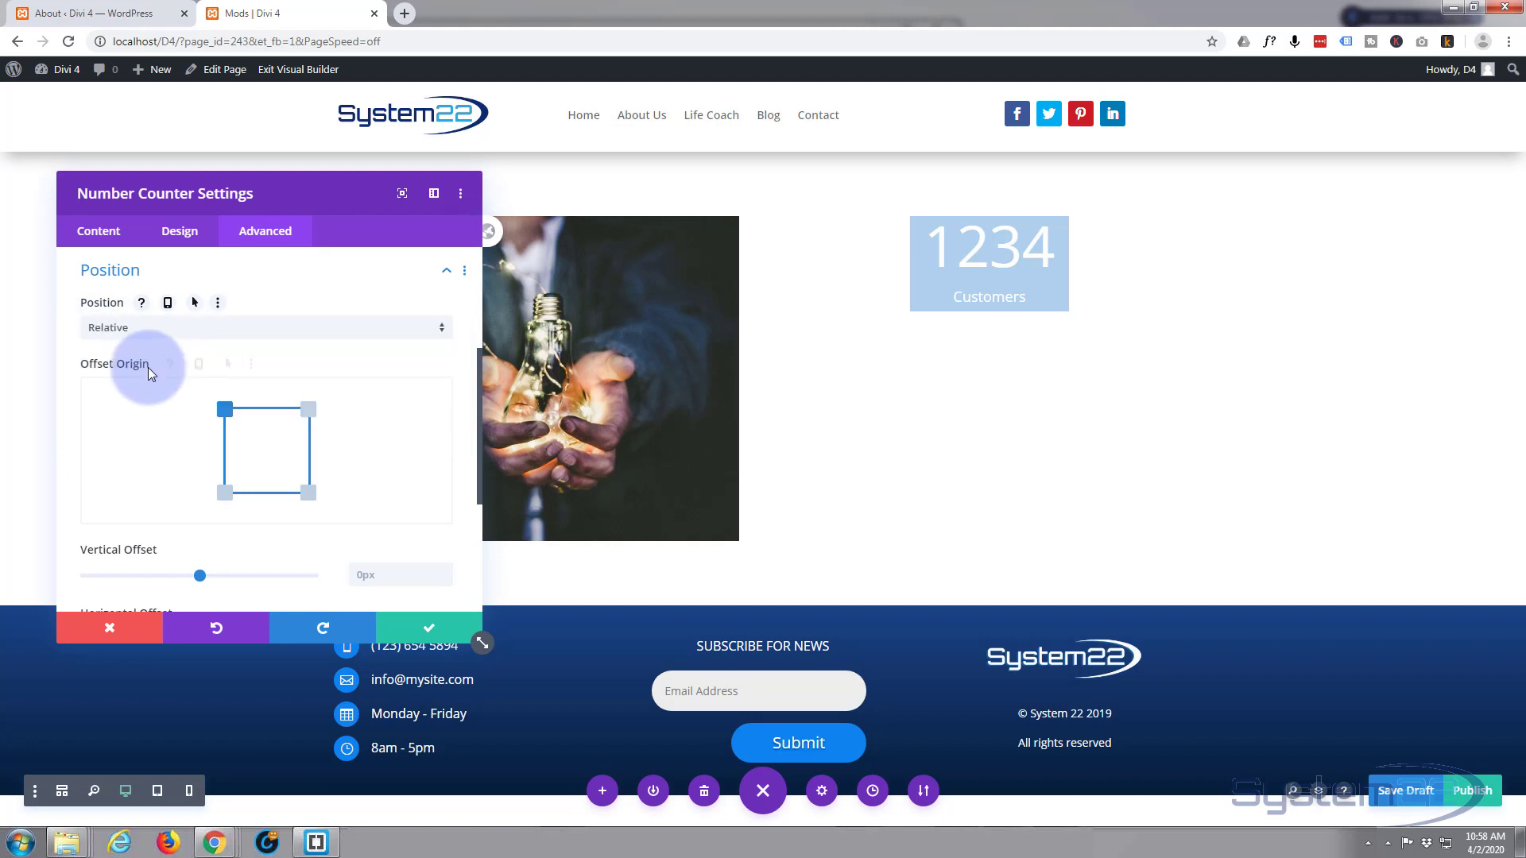
left_click(191, 334)
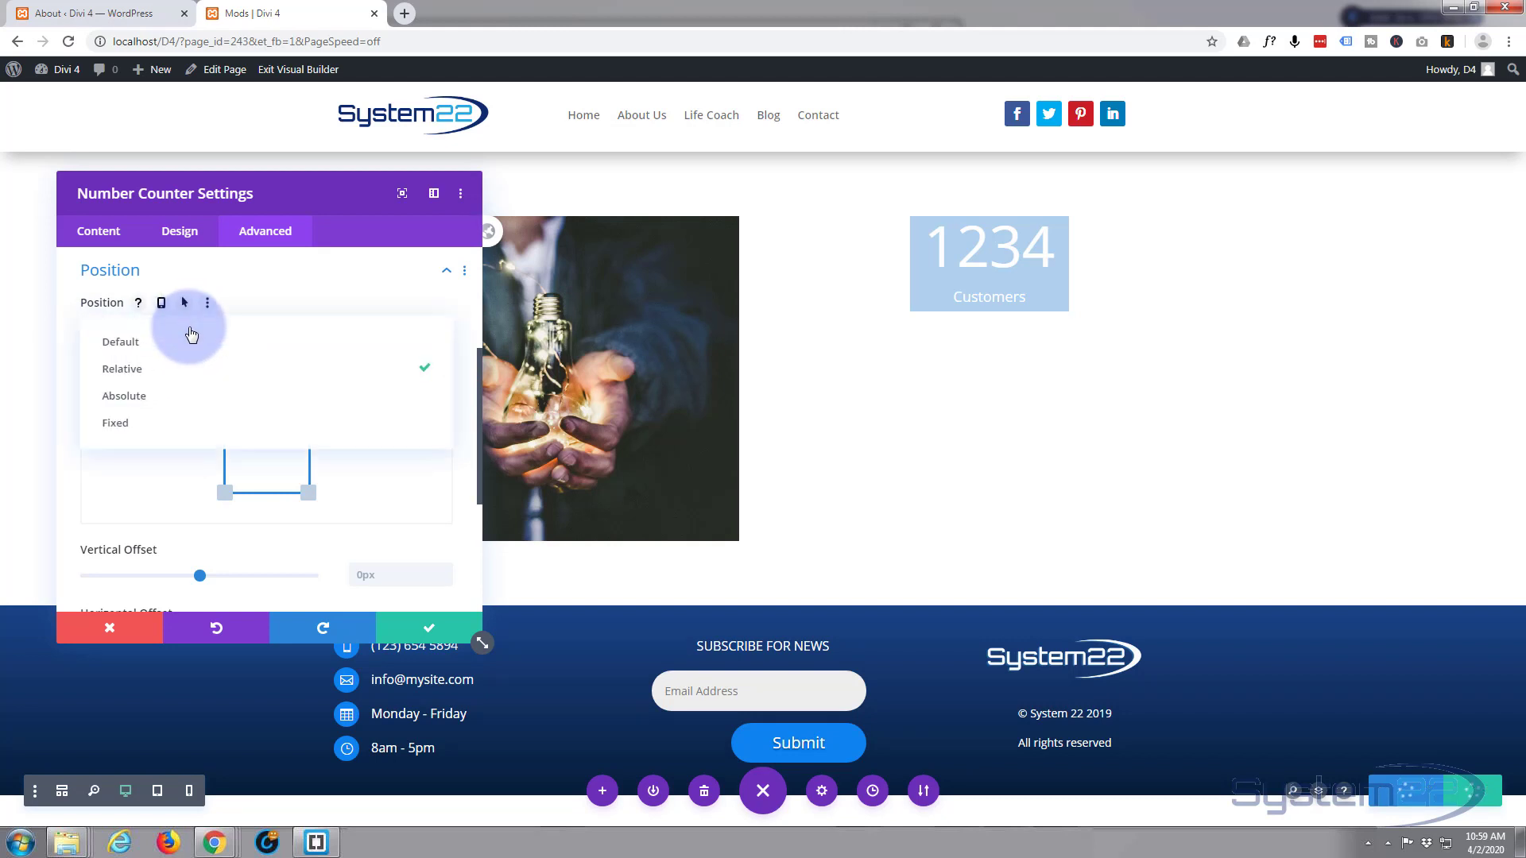
left_click(159, 397)
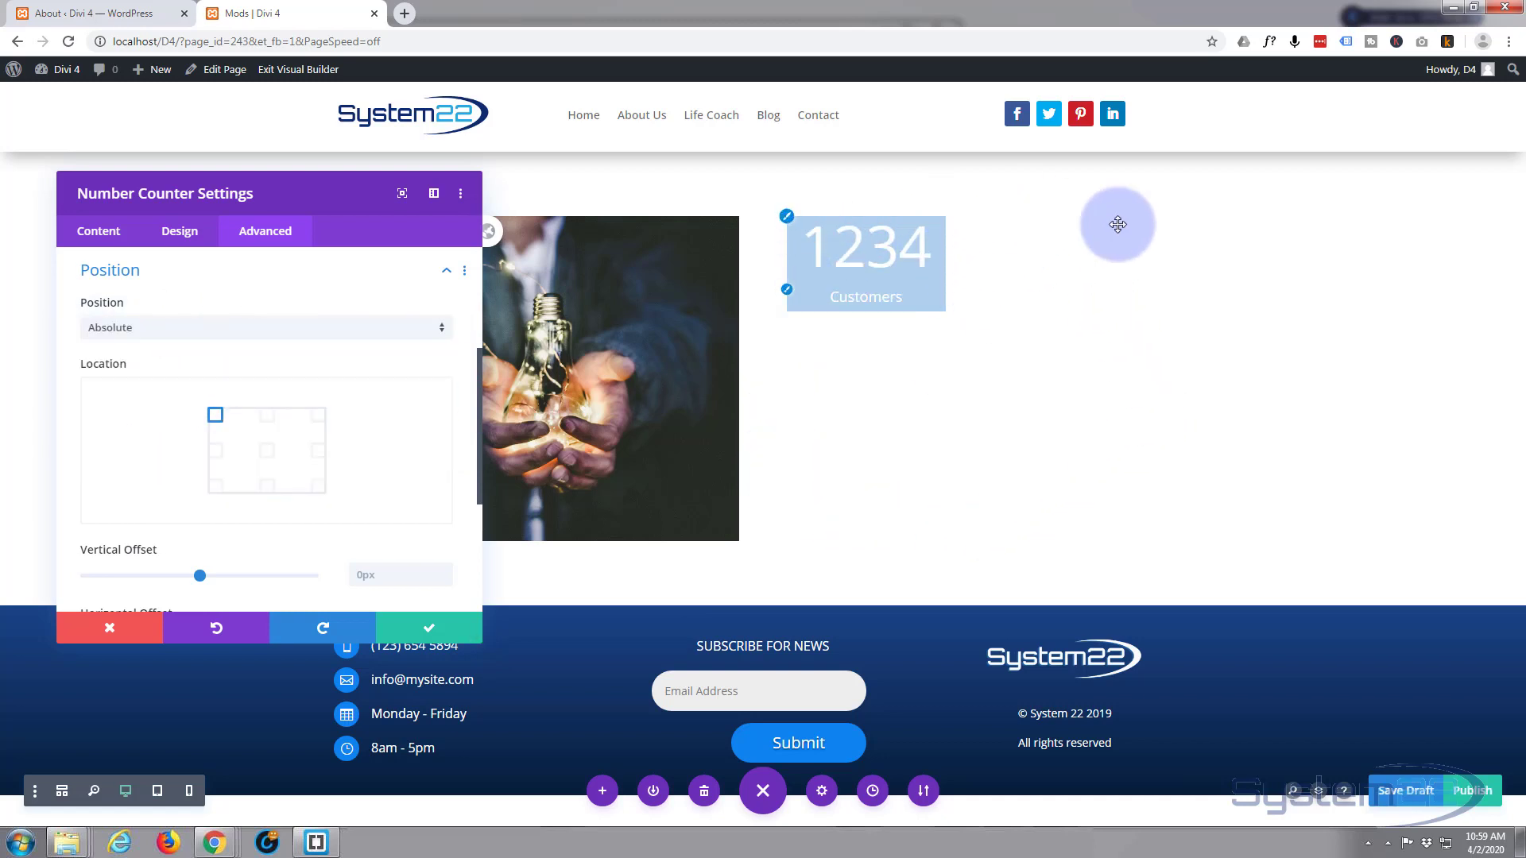
left_click(198, 332)
left_click(132, 429)
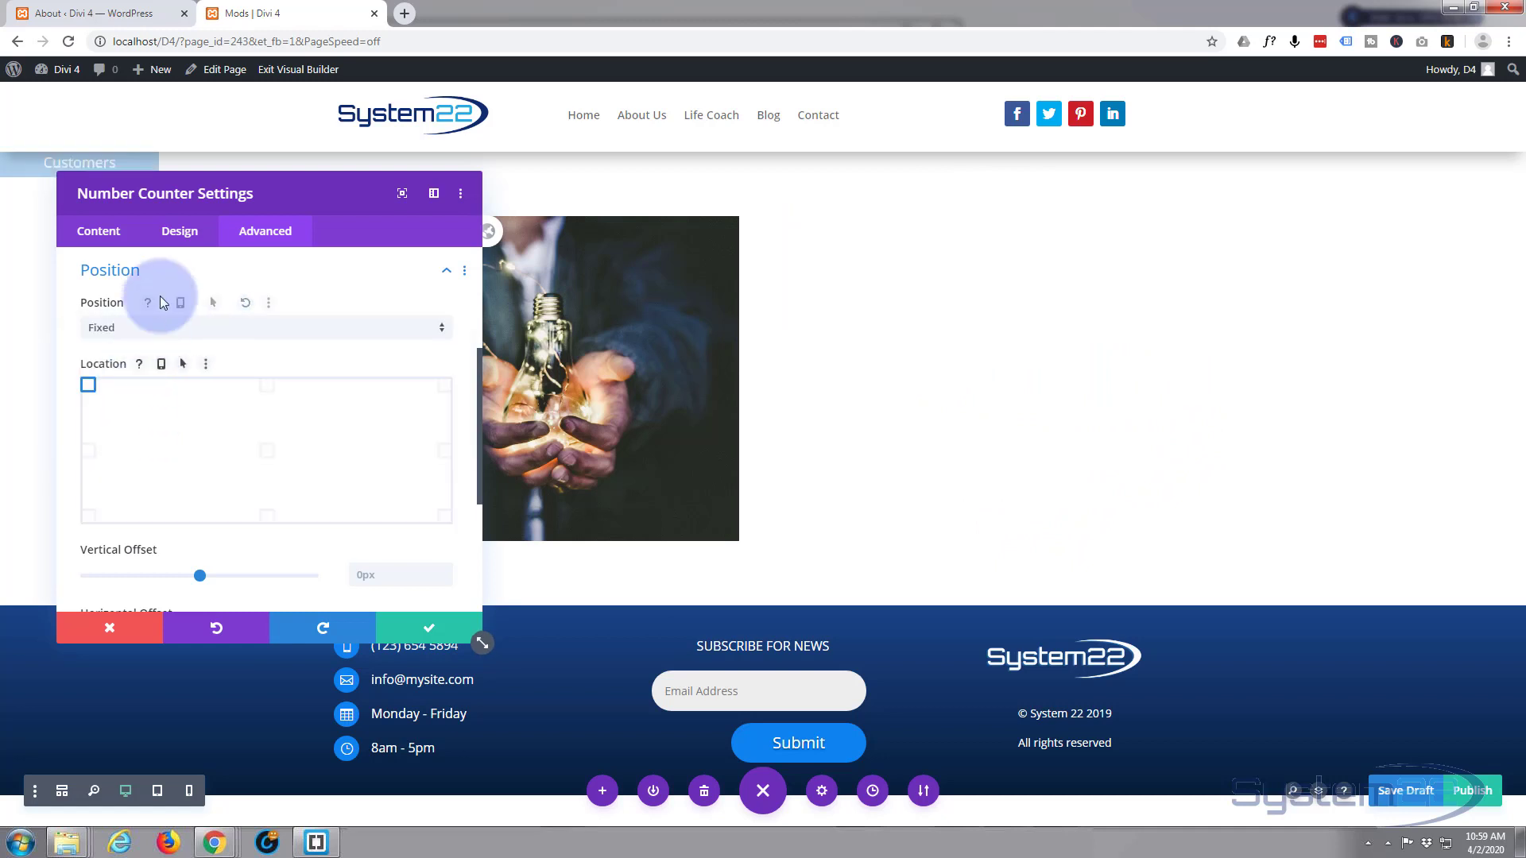
left_click_drag(318, 188, 370, 129)
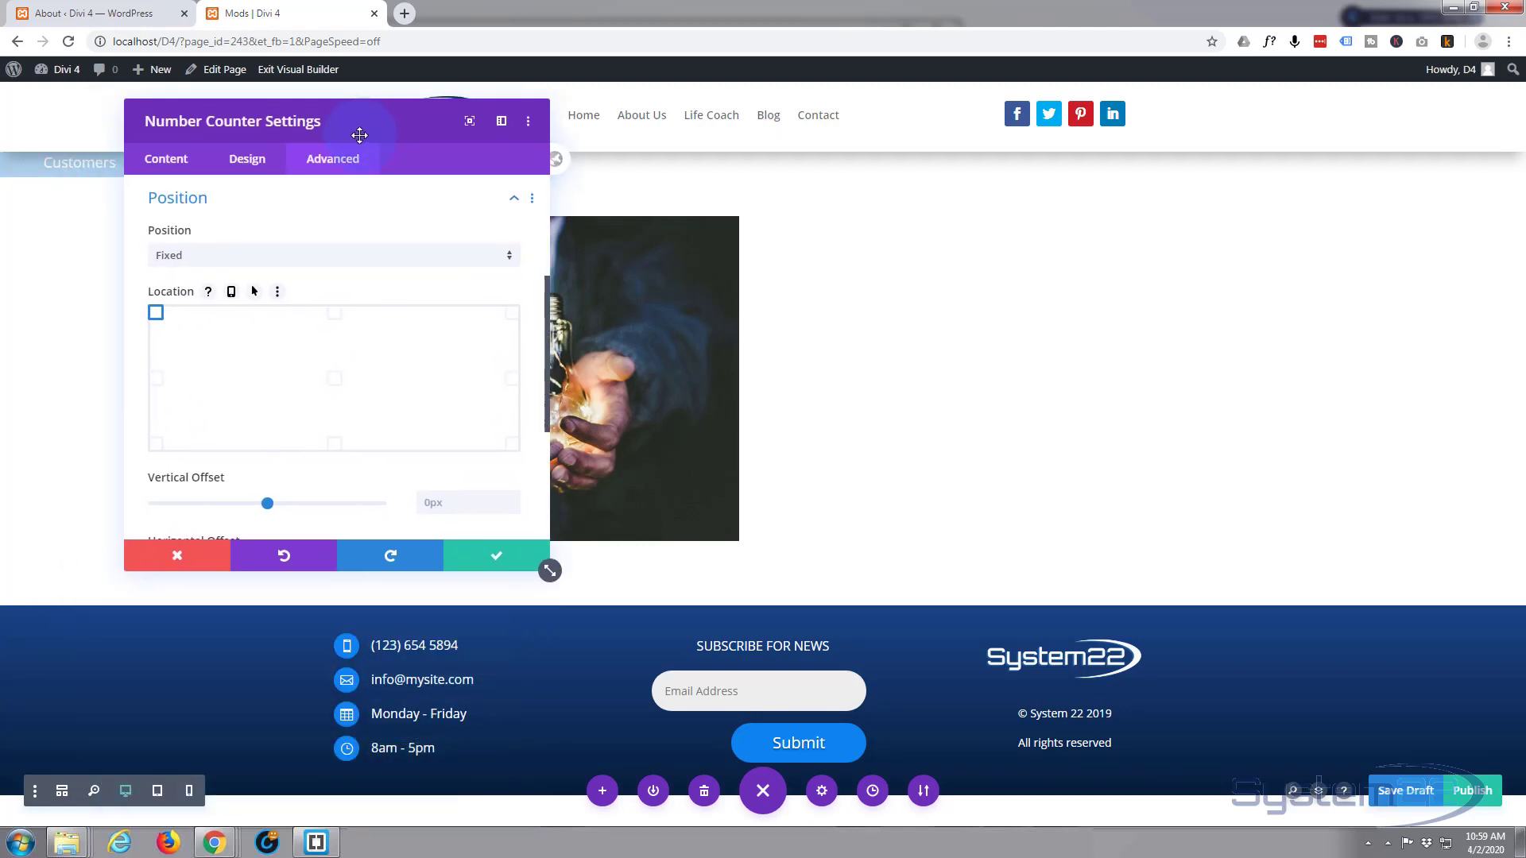
left_click(298, 258)
left_click(233, 325)
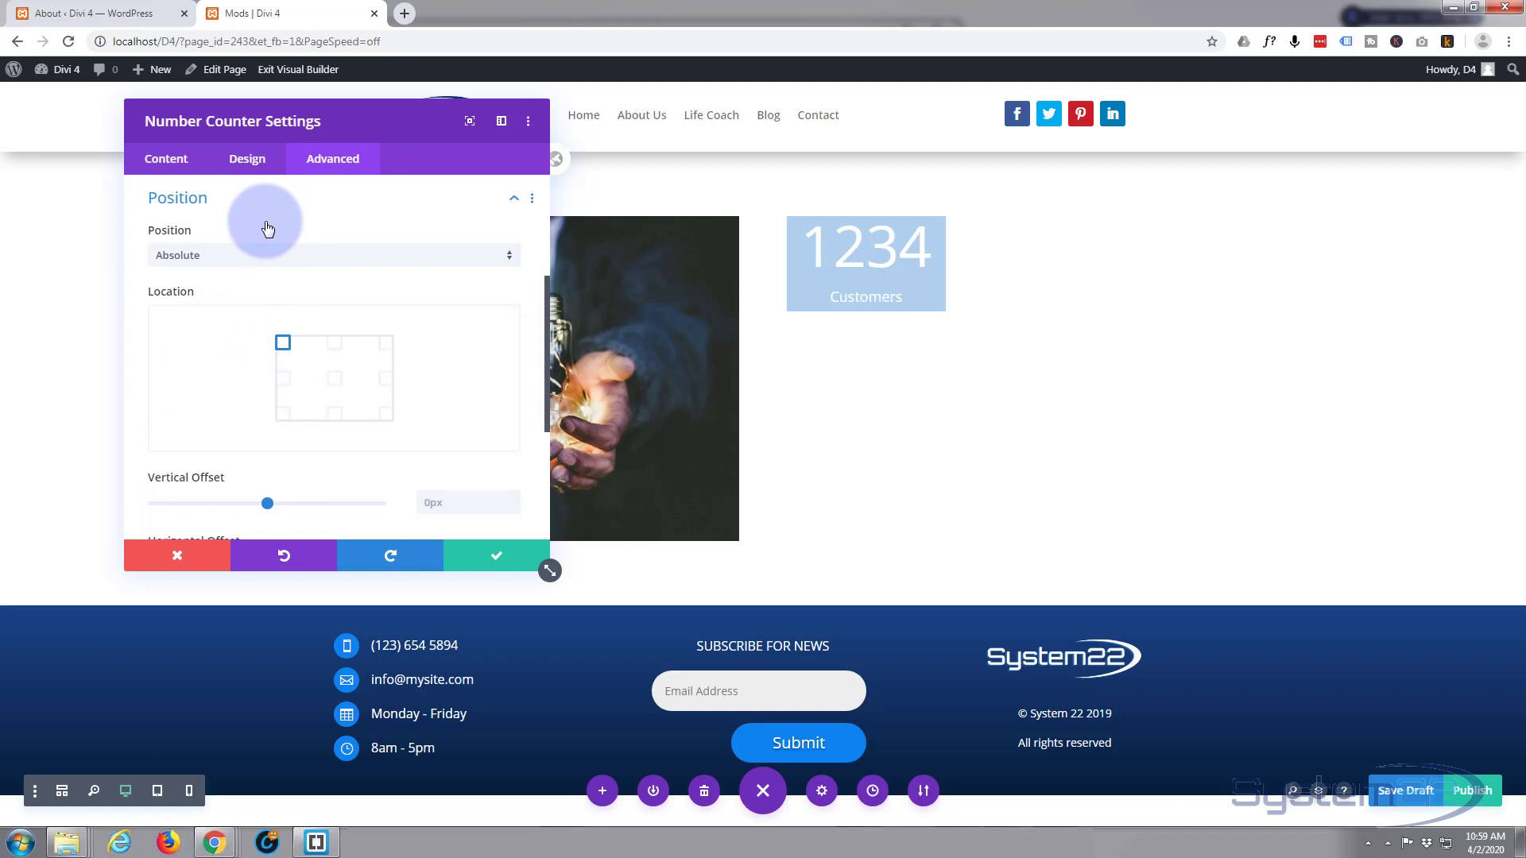
mouse_move(263, 228)
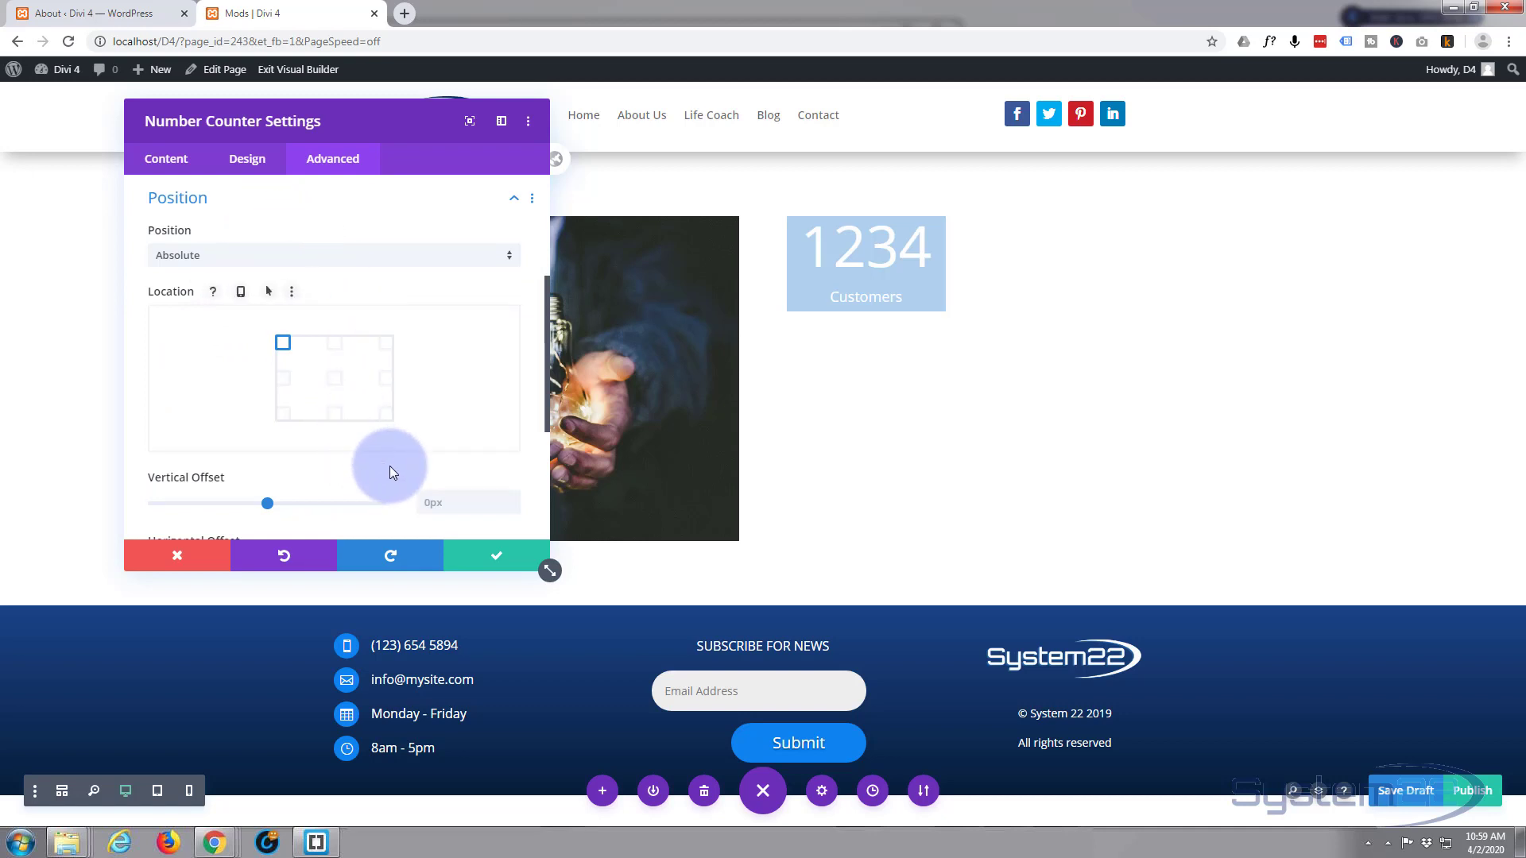
Save and close the Customers counter's settings.
left_click(486, 555)
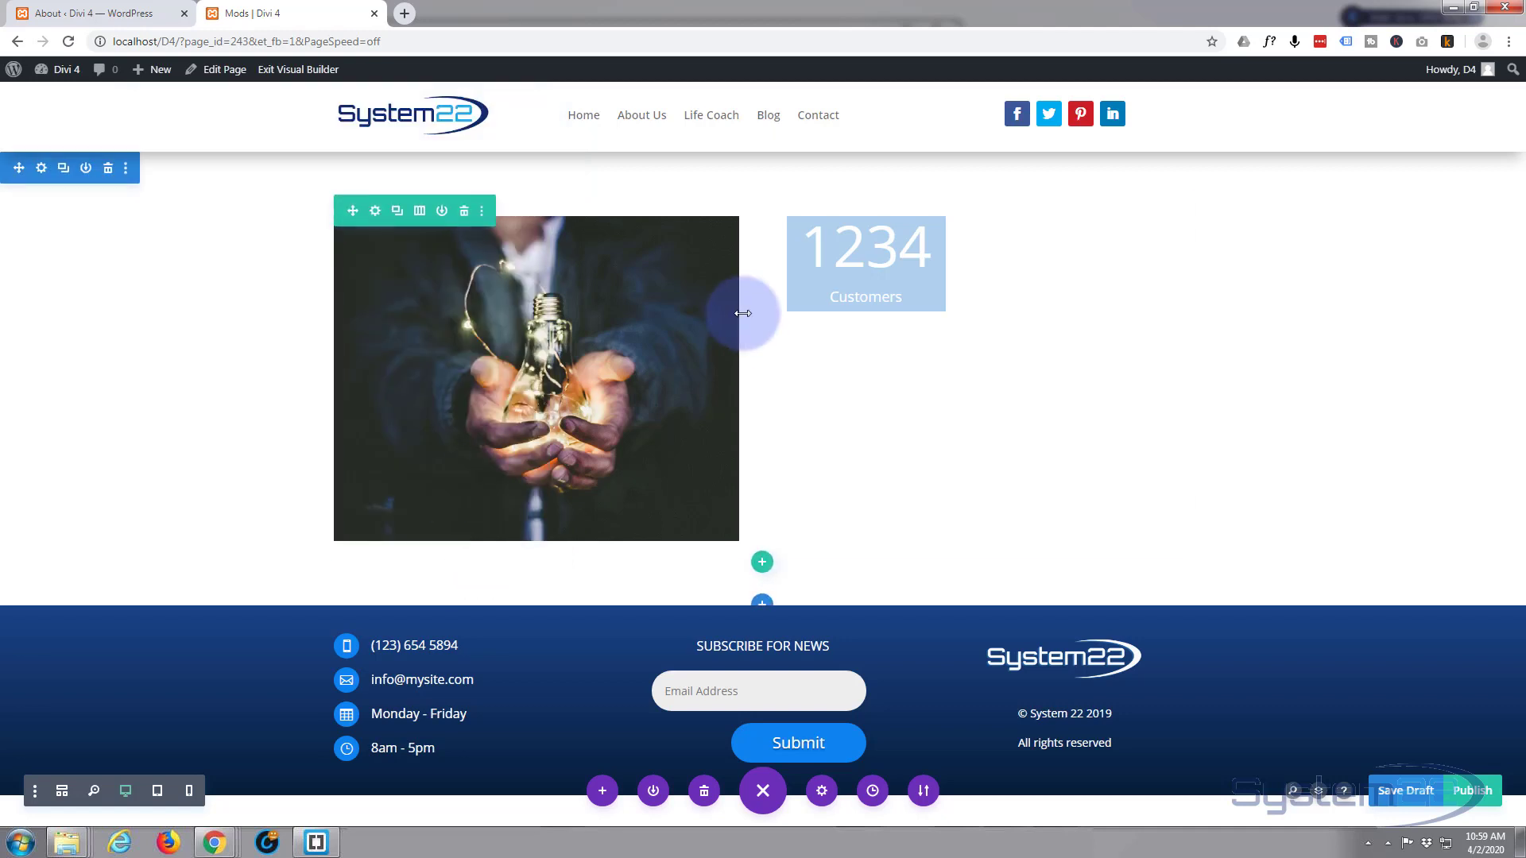
mouse_move(859, 239)
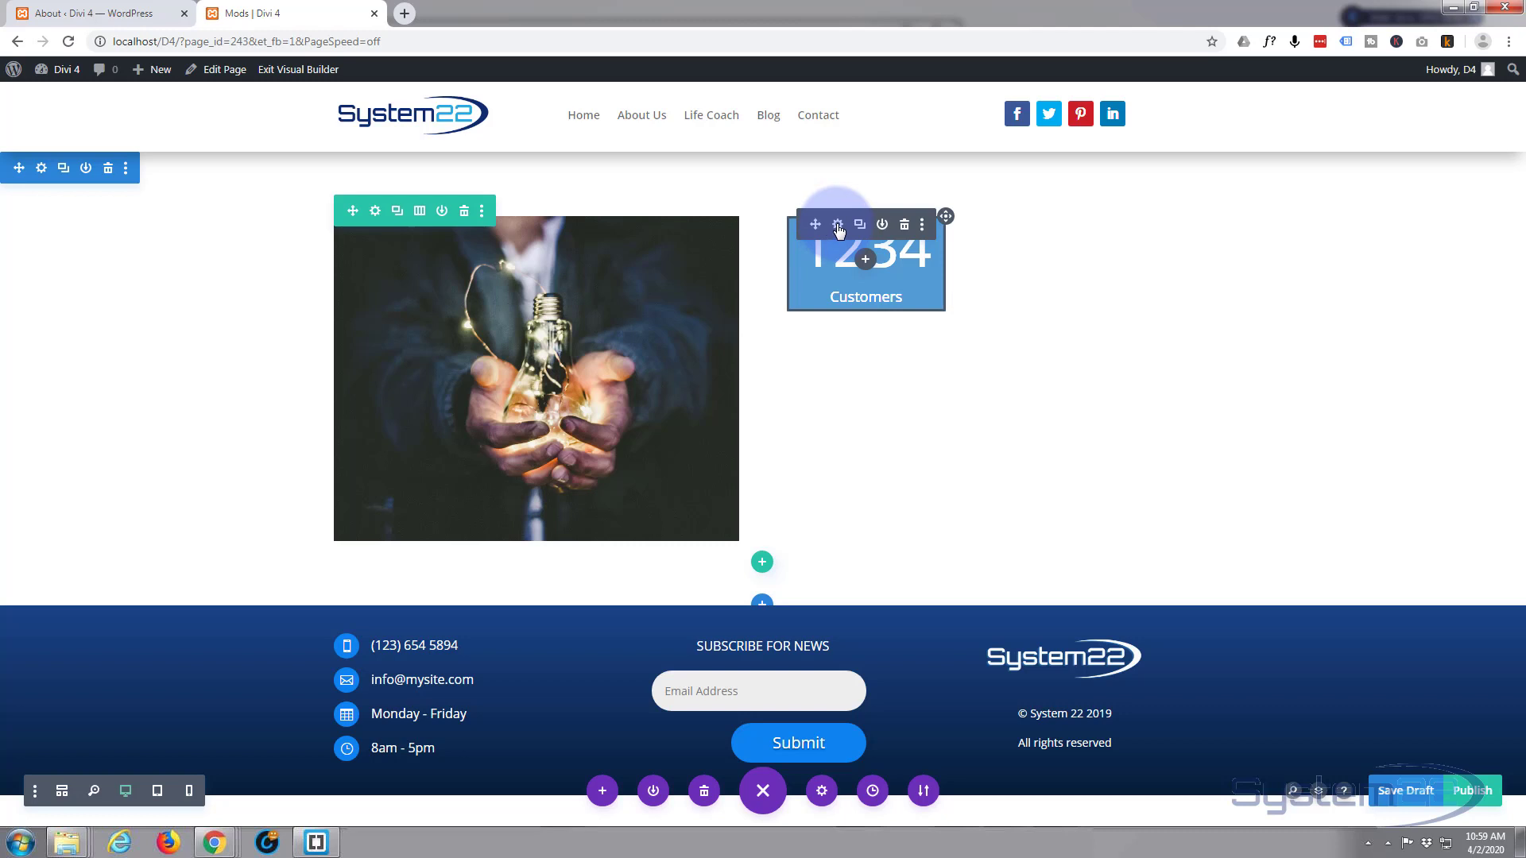
Retitle the duplicated counter Sales with number 2345.
left_click(838, 225)
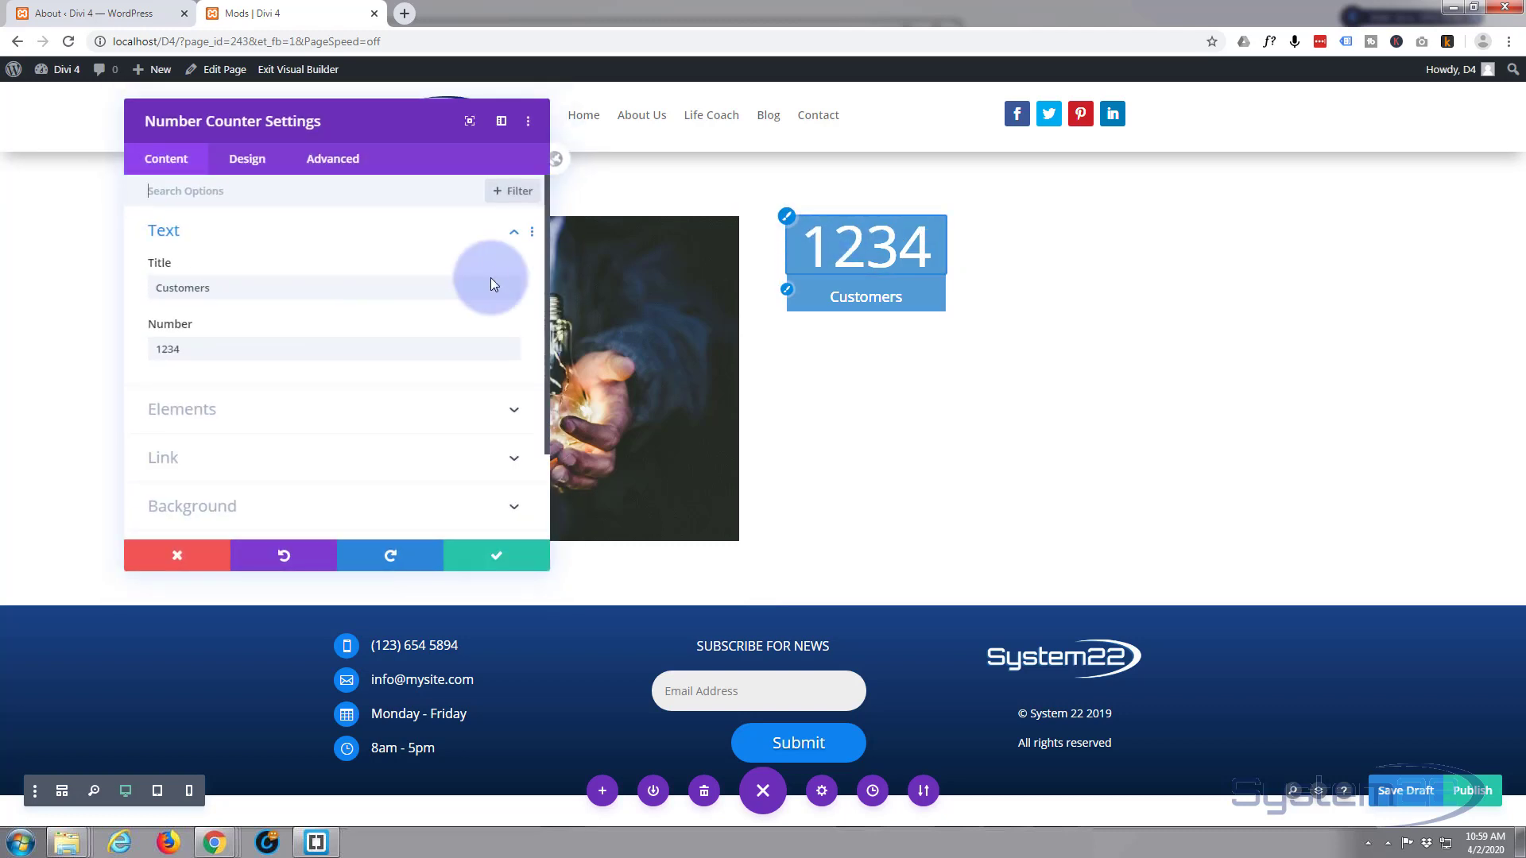
left_click_drag(194, 344, 103, 348)
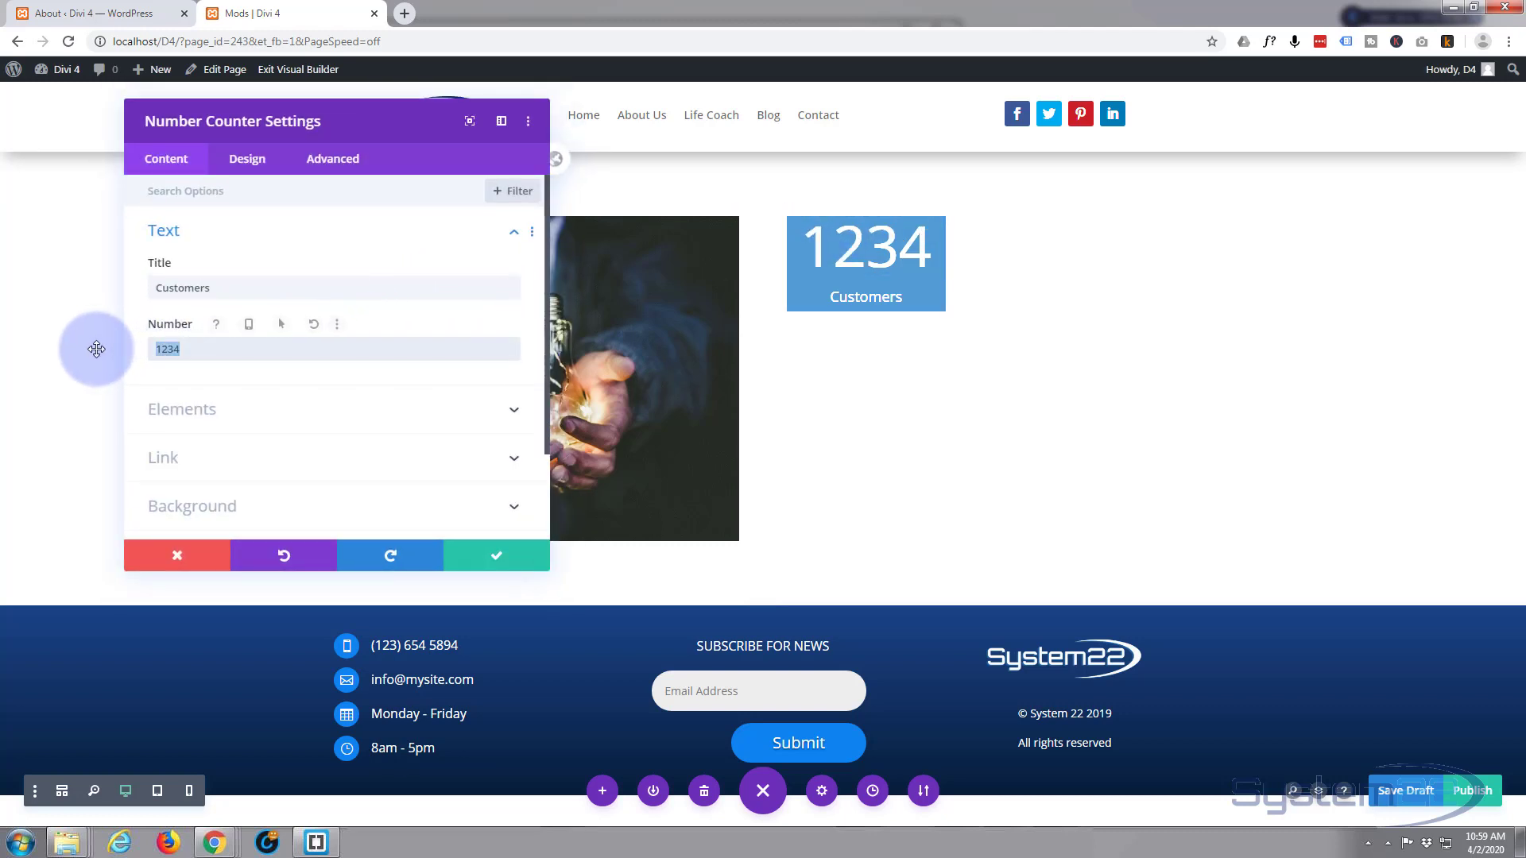
type("2345")
left_click_drag(221, 288, 152, 289)
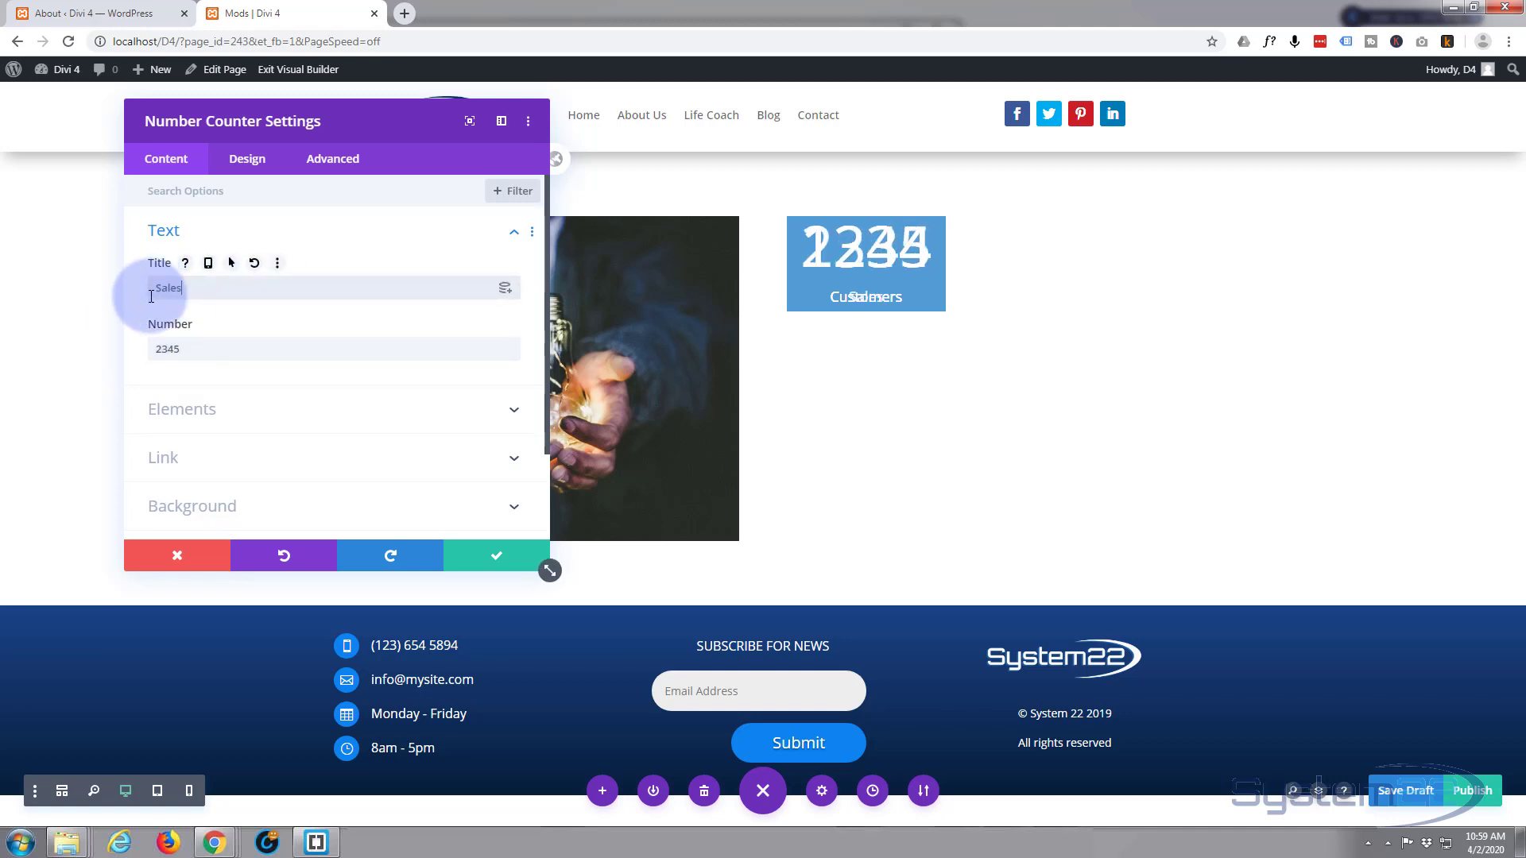
type("Sales")
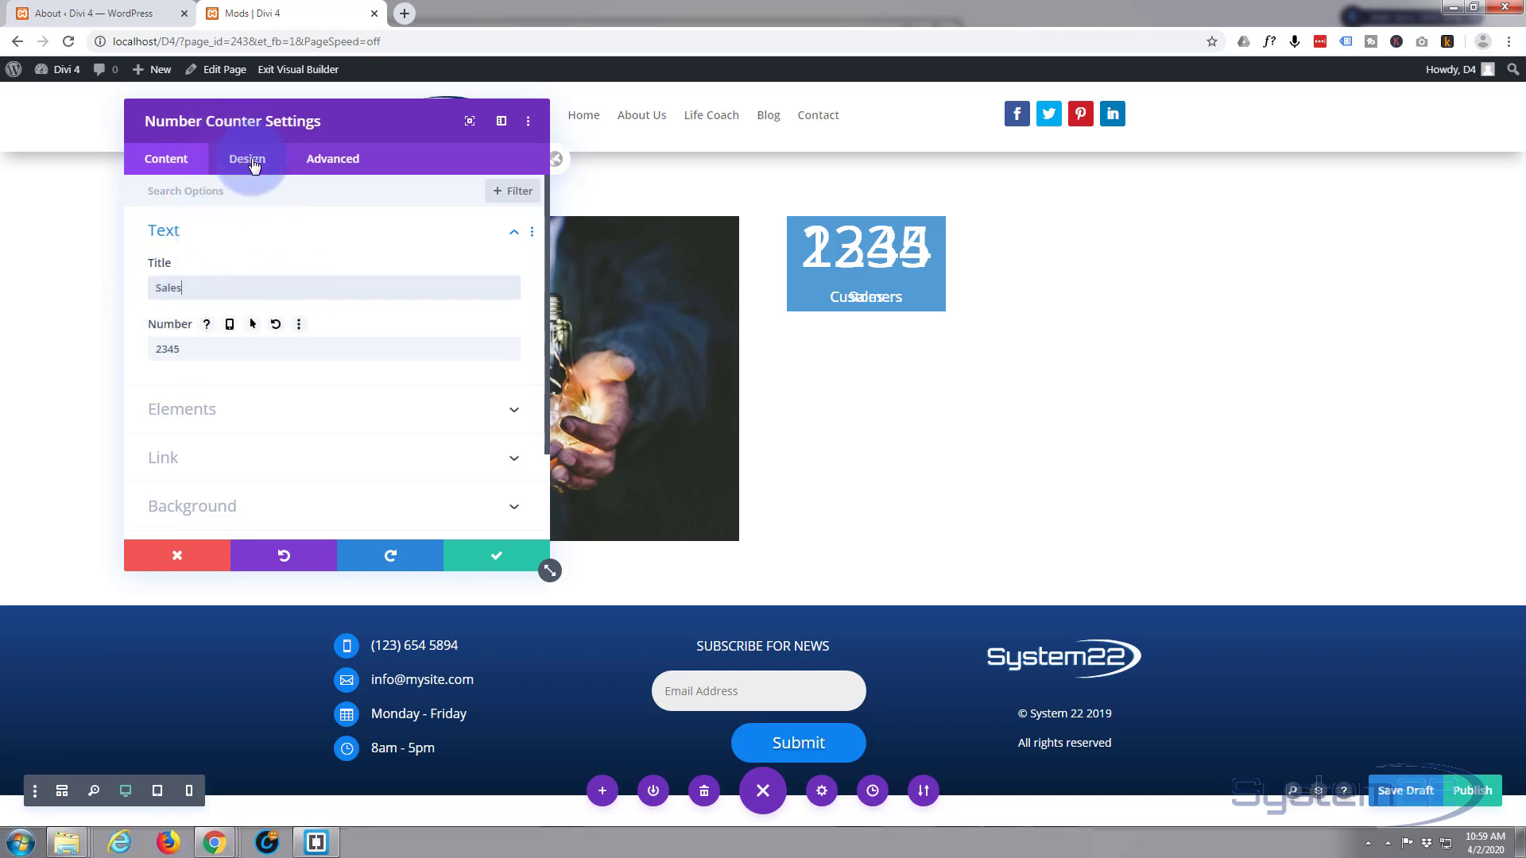
Anchor the 2345 Sales counter at the top-centre position location.
left_click(327, 159)
left_click(267, 428)
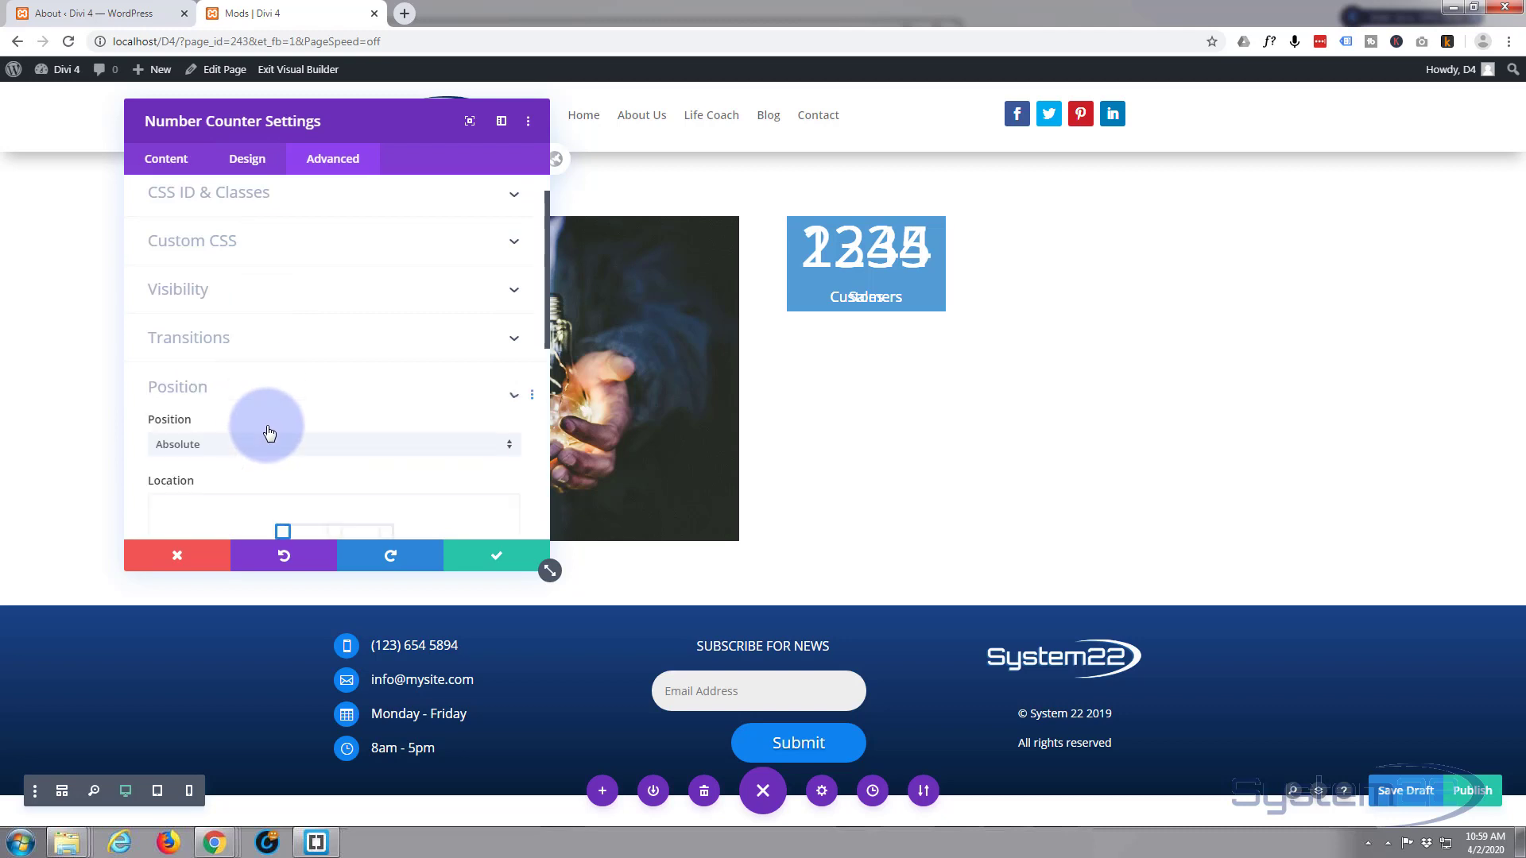
left_click(335, 348)
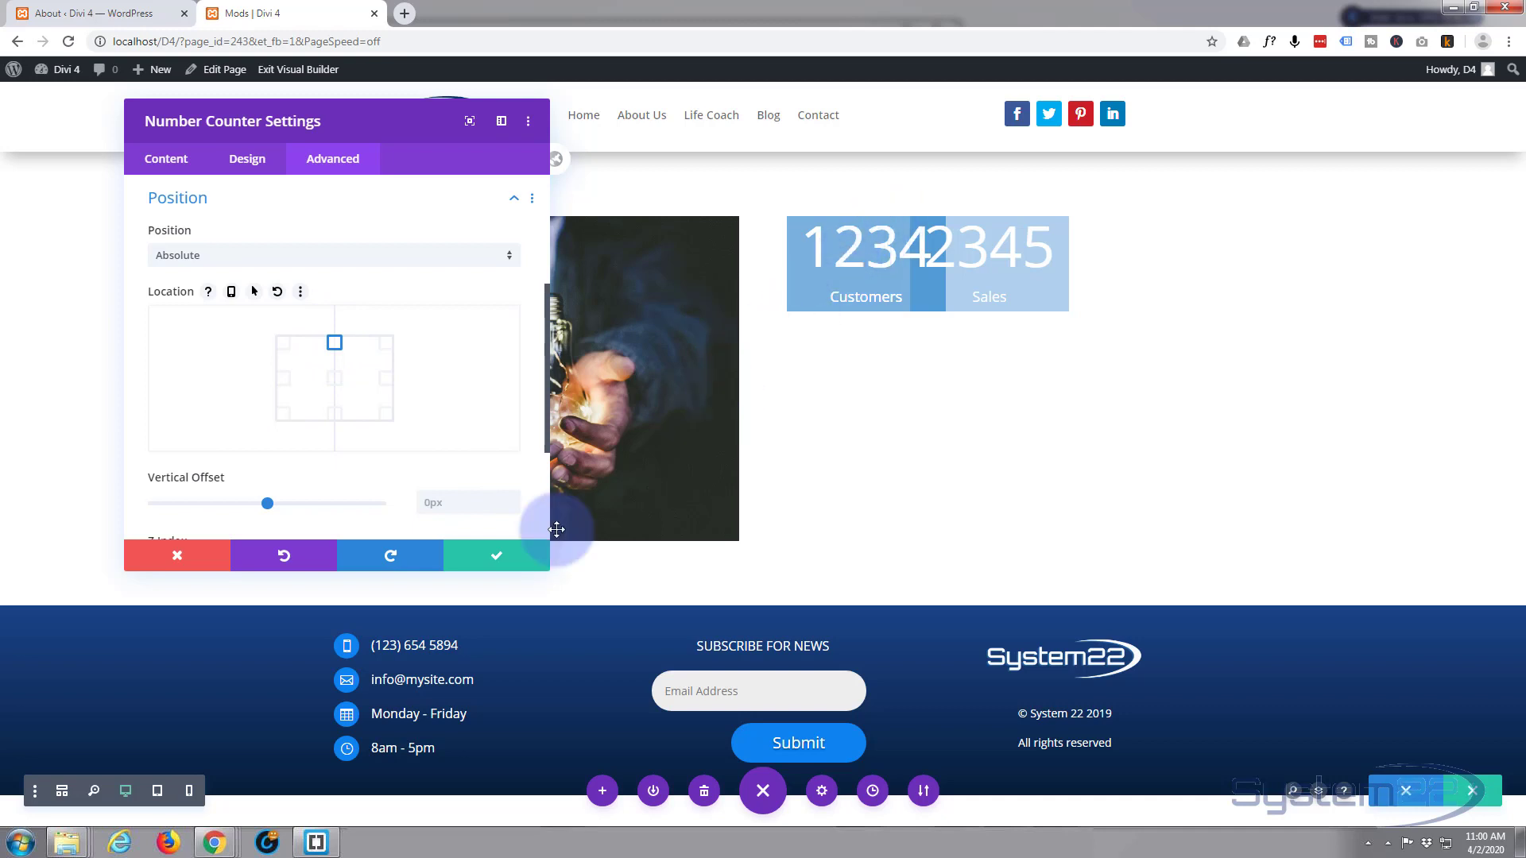
Save the 2345 counter, then retitle the third counter Sales with number 3456.
left_click(505, 557)
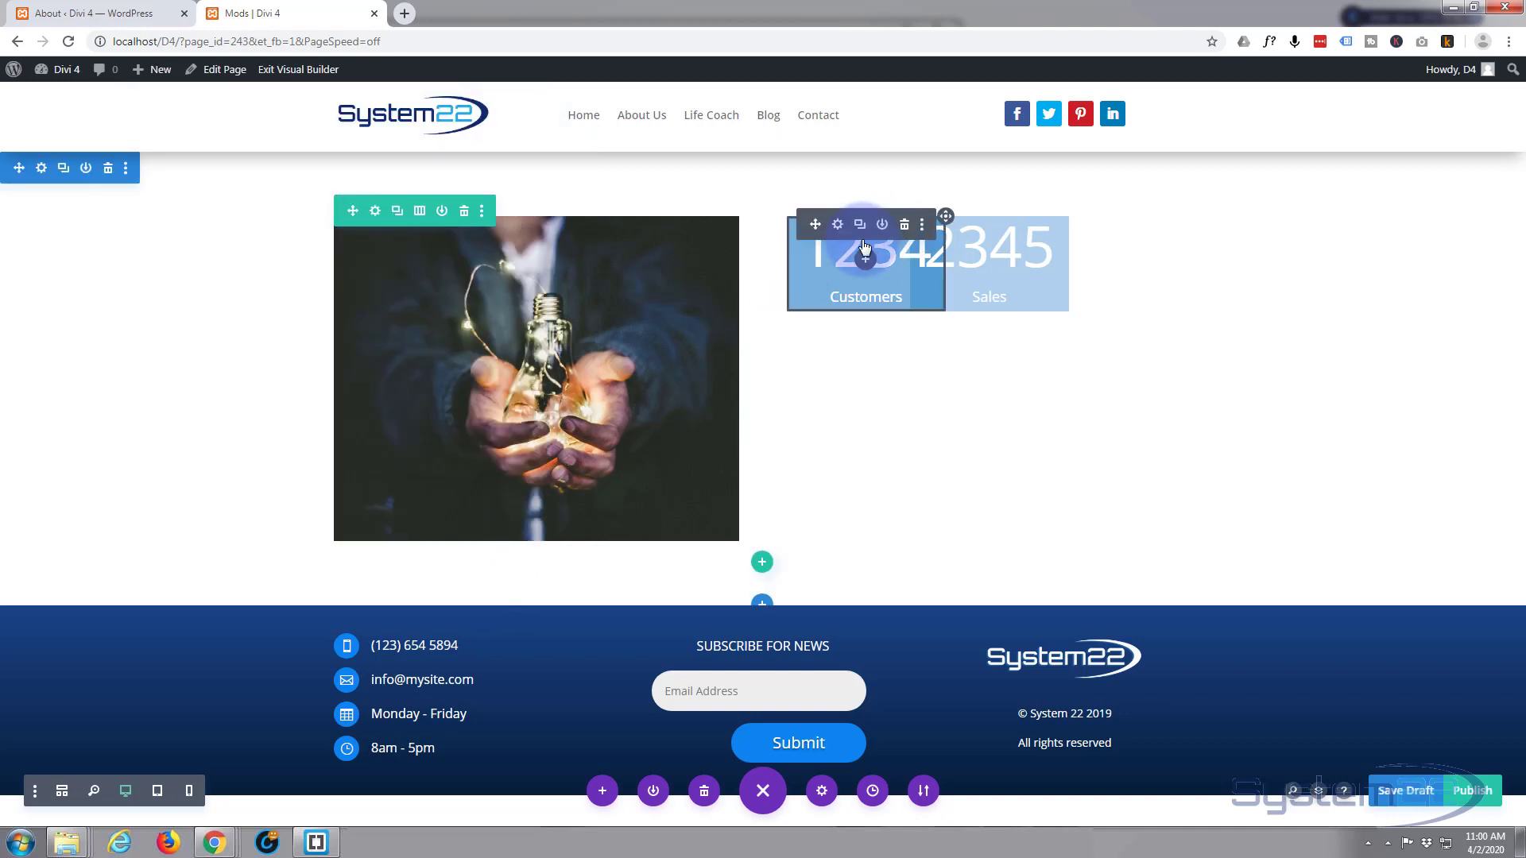
left_click(838, 226)
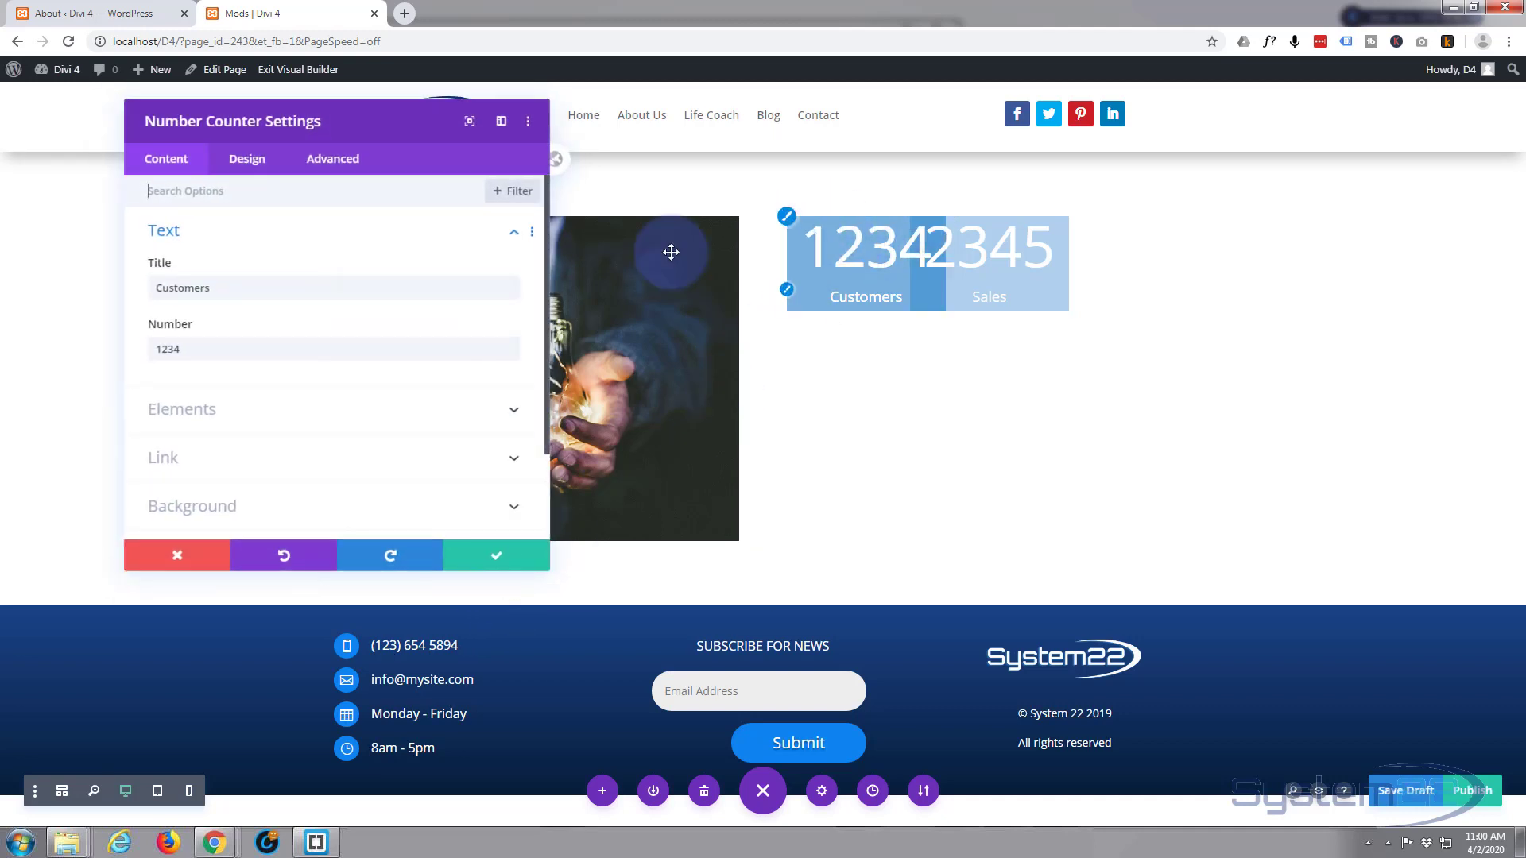
left_click_drag(230, 288, 126, 286)
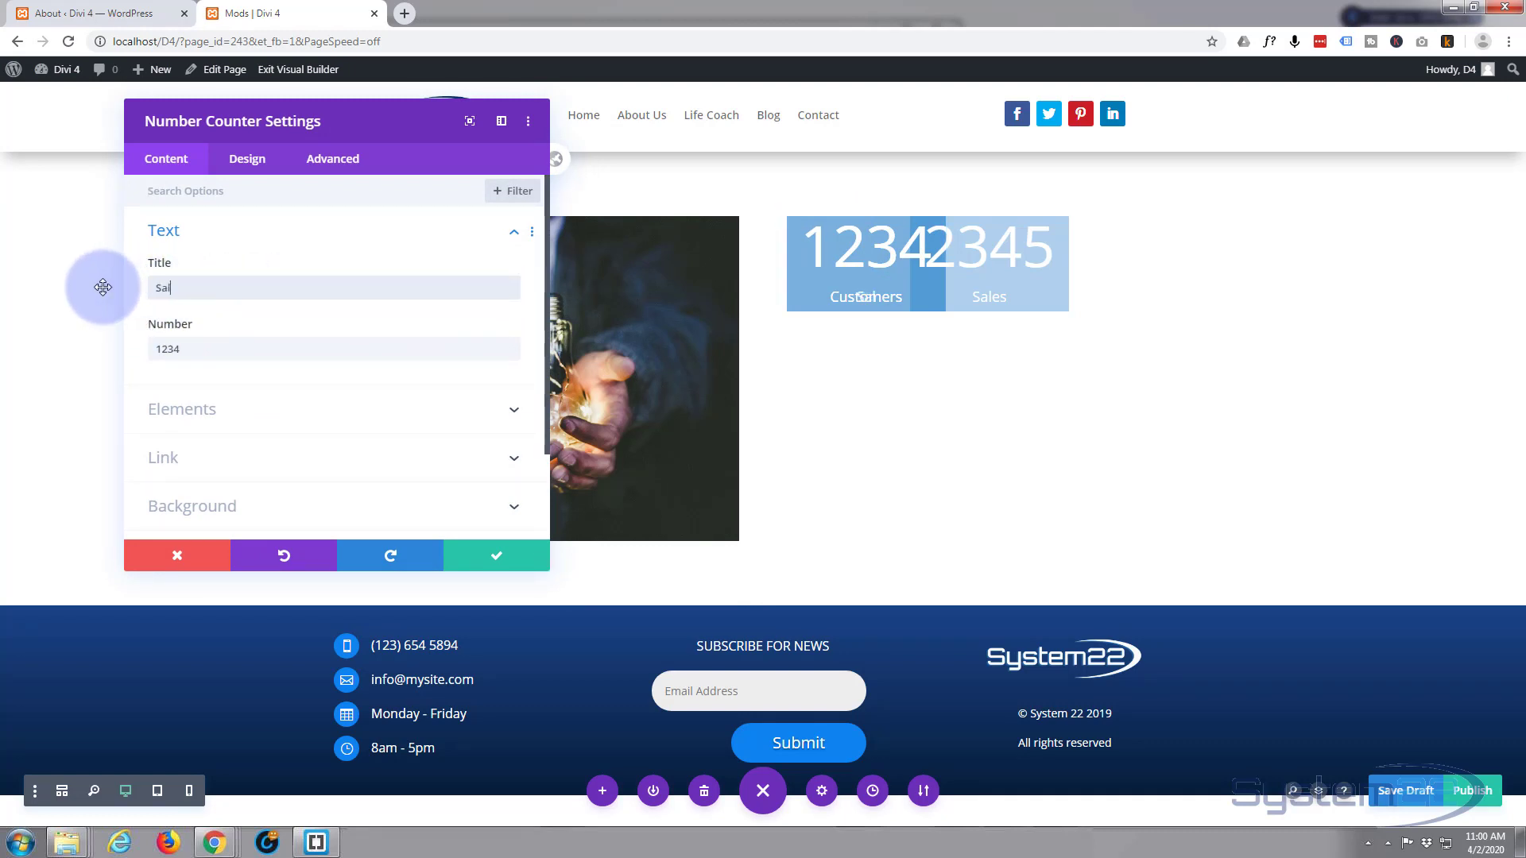
left_click_drag(197, 349, 139, 353)
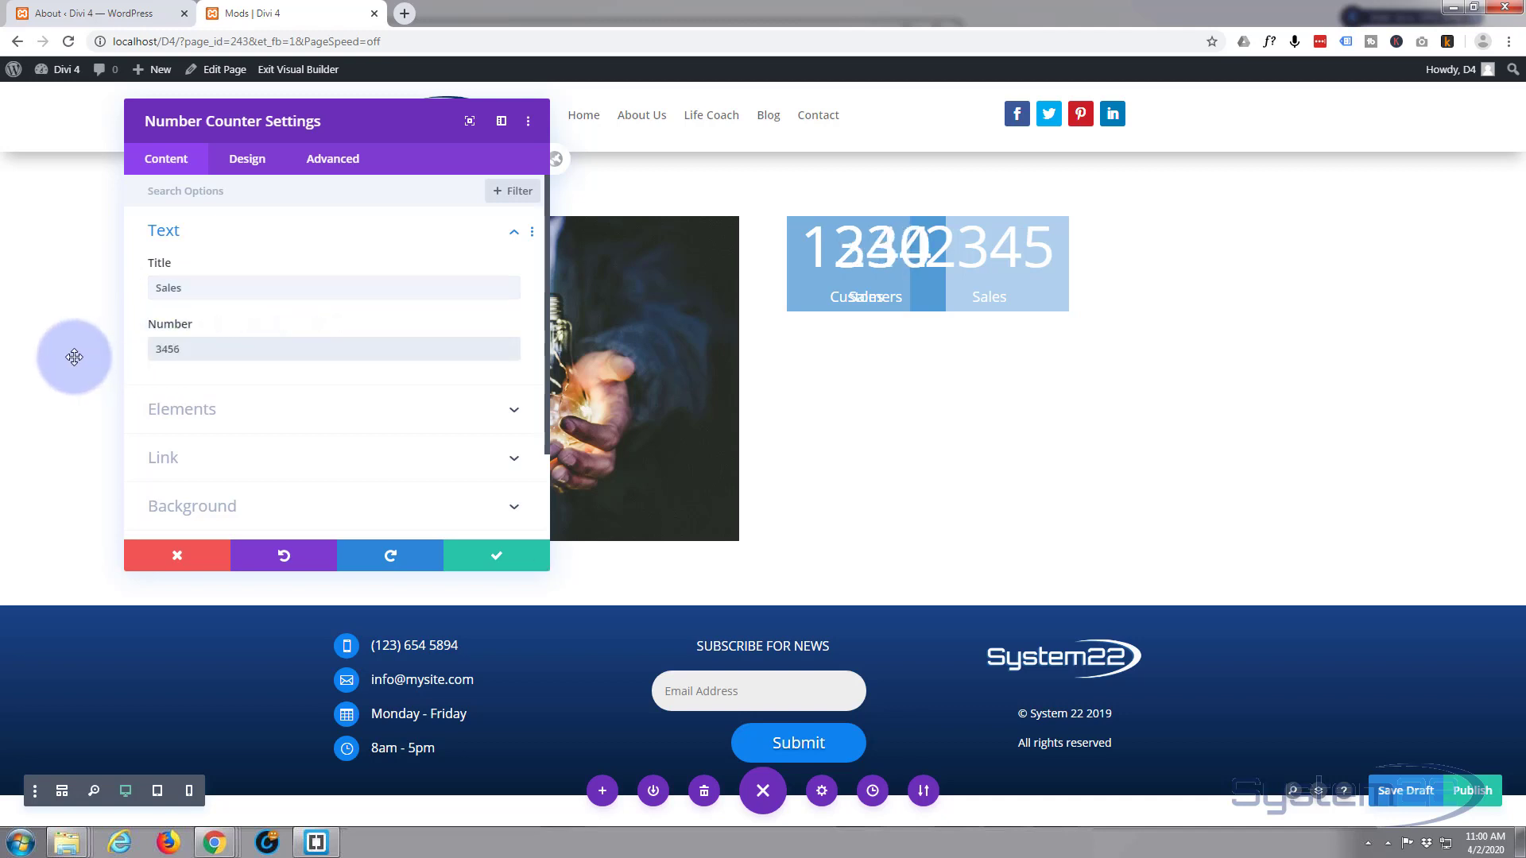
Anchor the 3456 counter top-right with a vertical offset of about 280px and save.
left_click(326, 161)
left_click(306, 437)
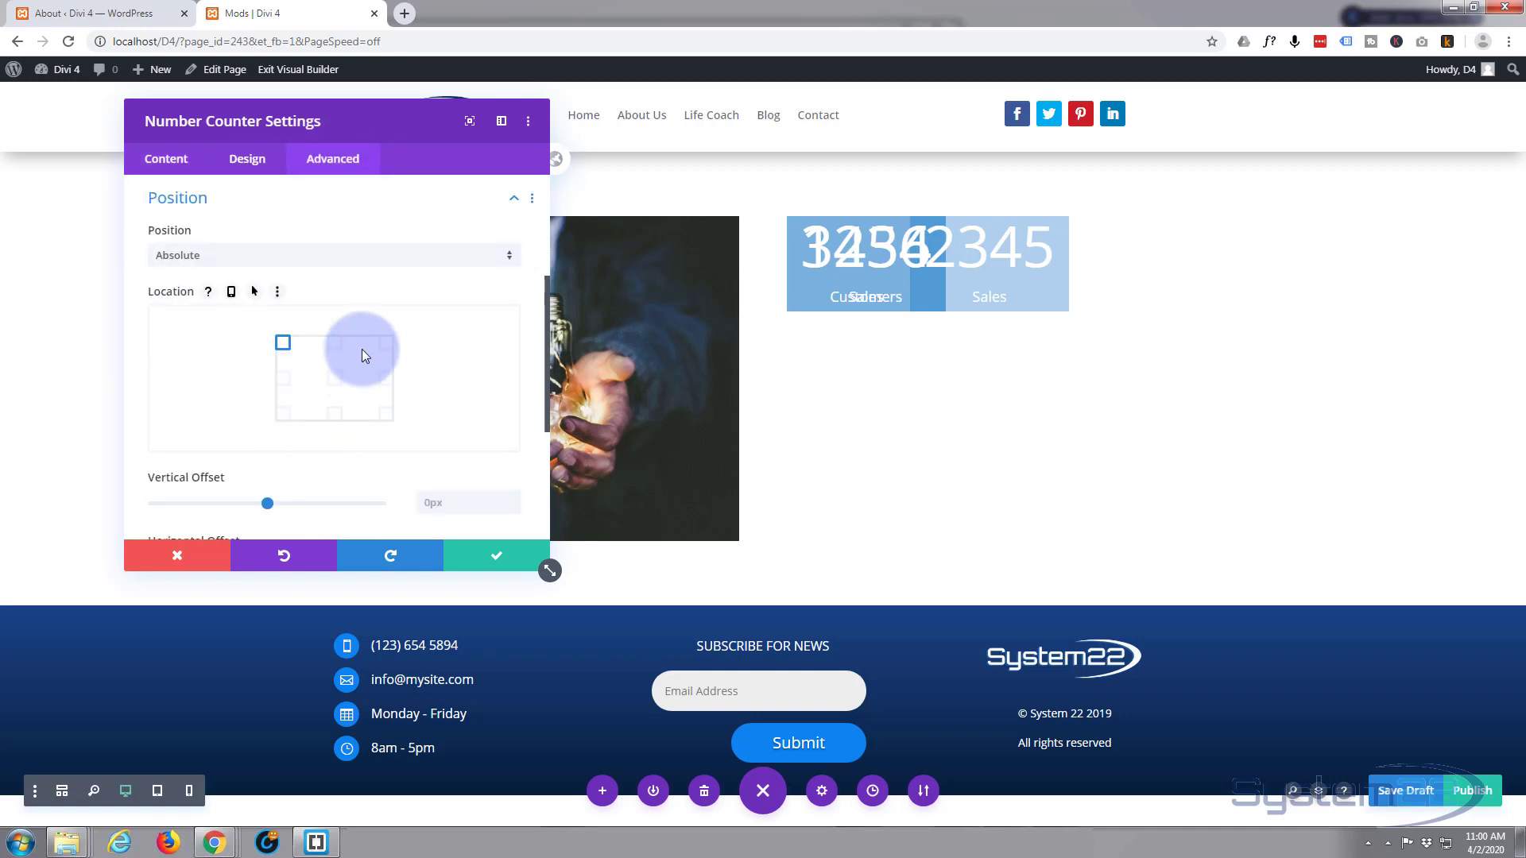
left_click(386, 343)
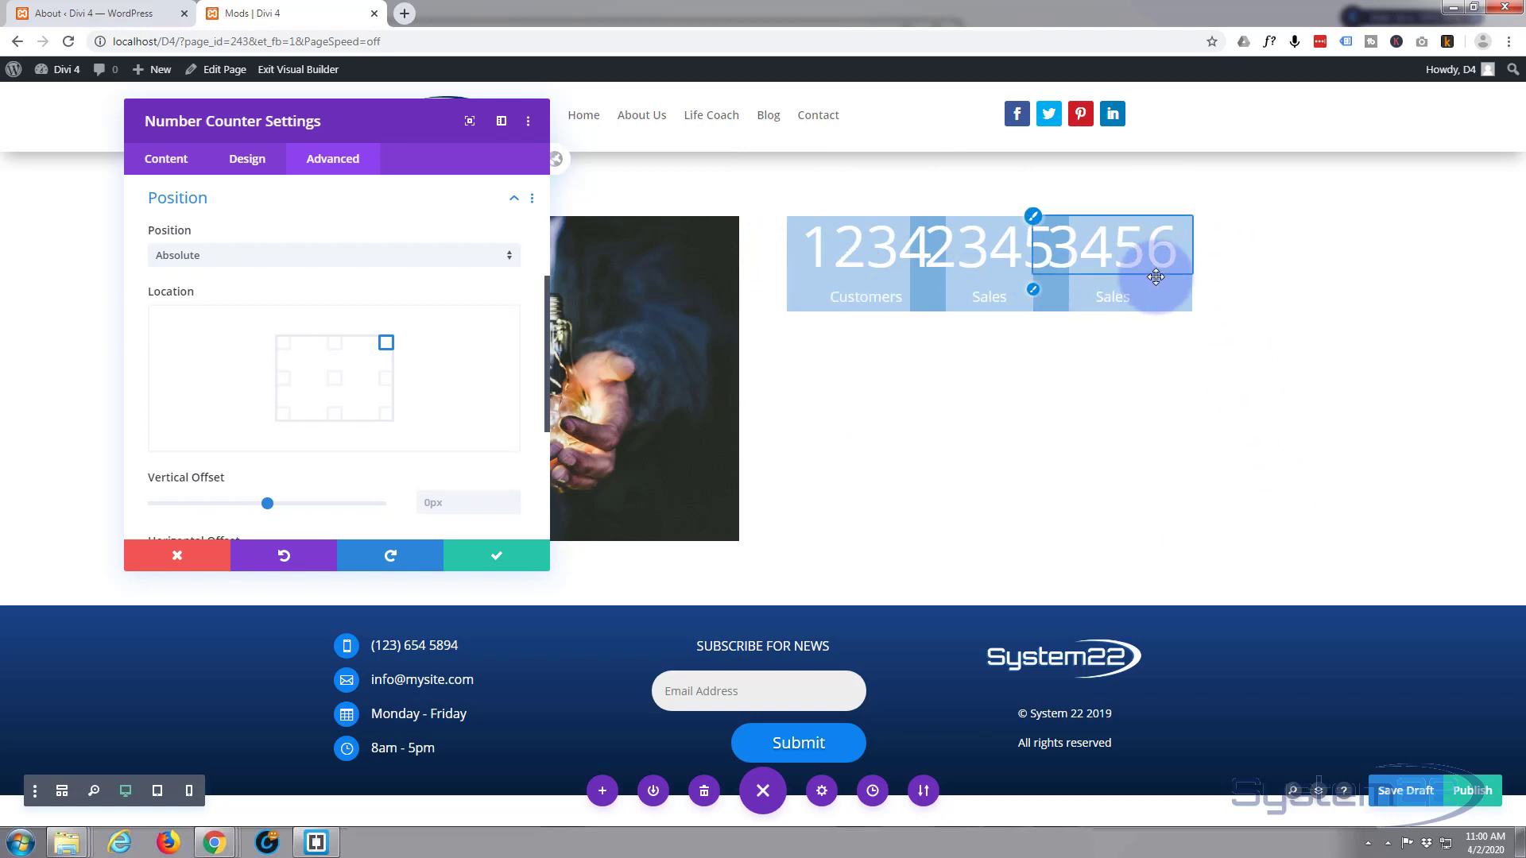
left_click(387, 379)
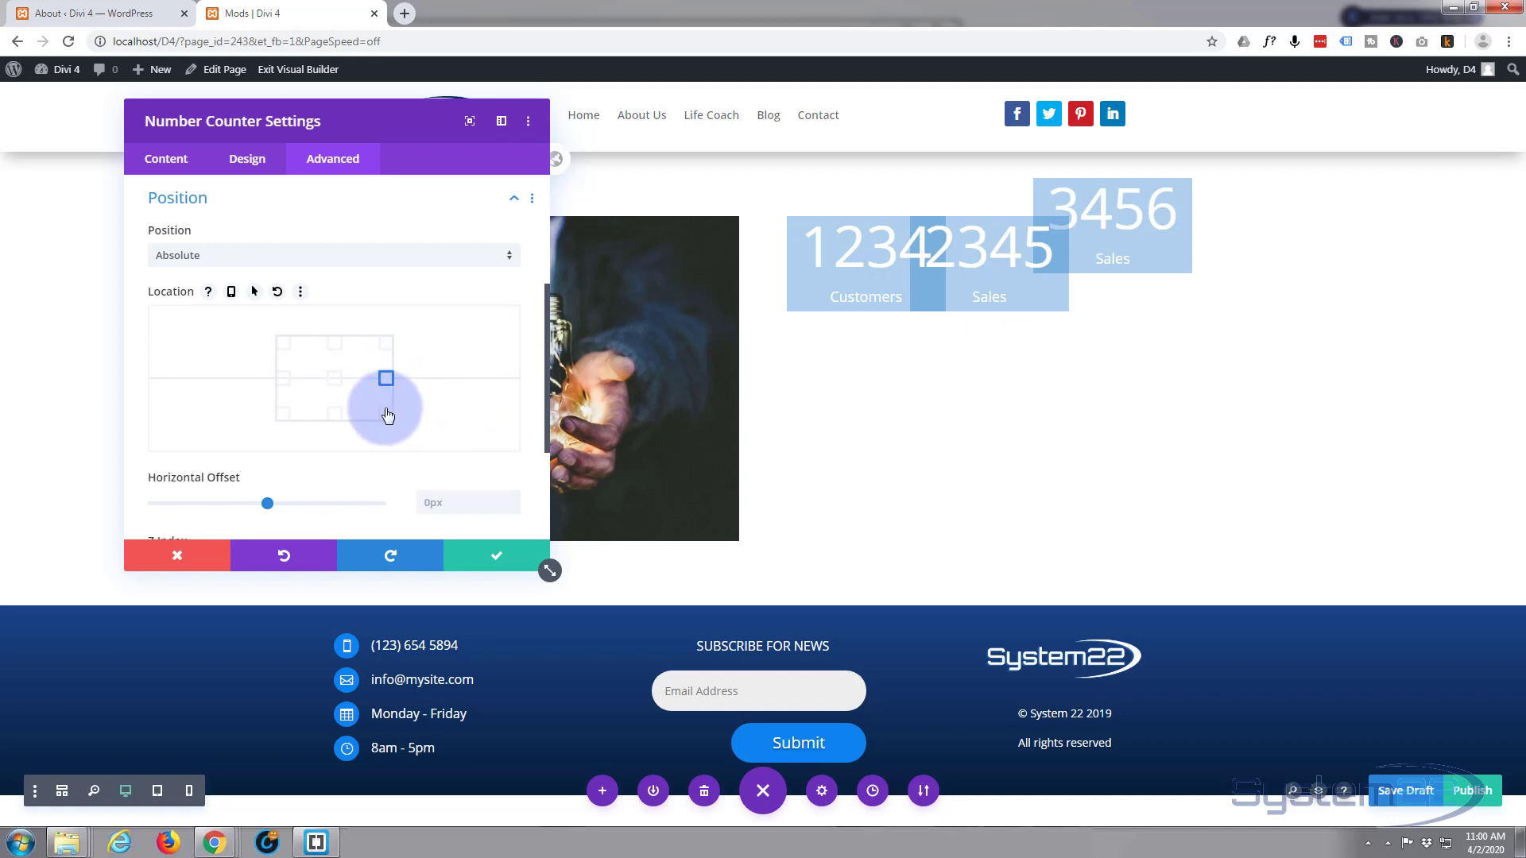
left_click(386, 414)
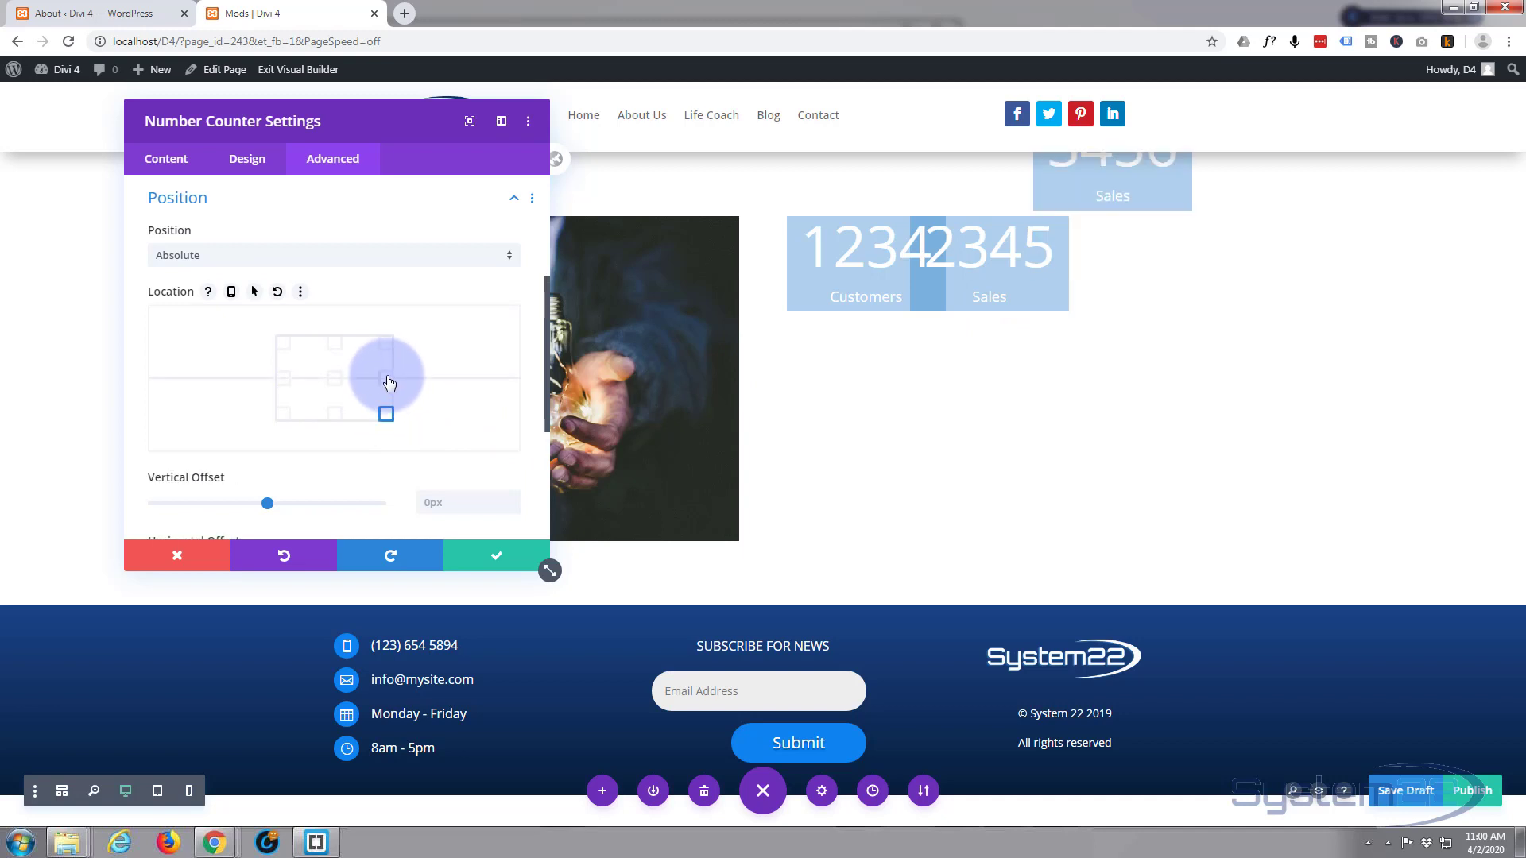
left_click(387, 379)
left_click(386, 345)
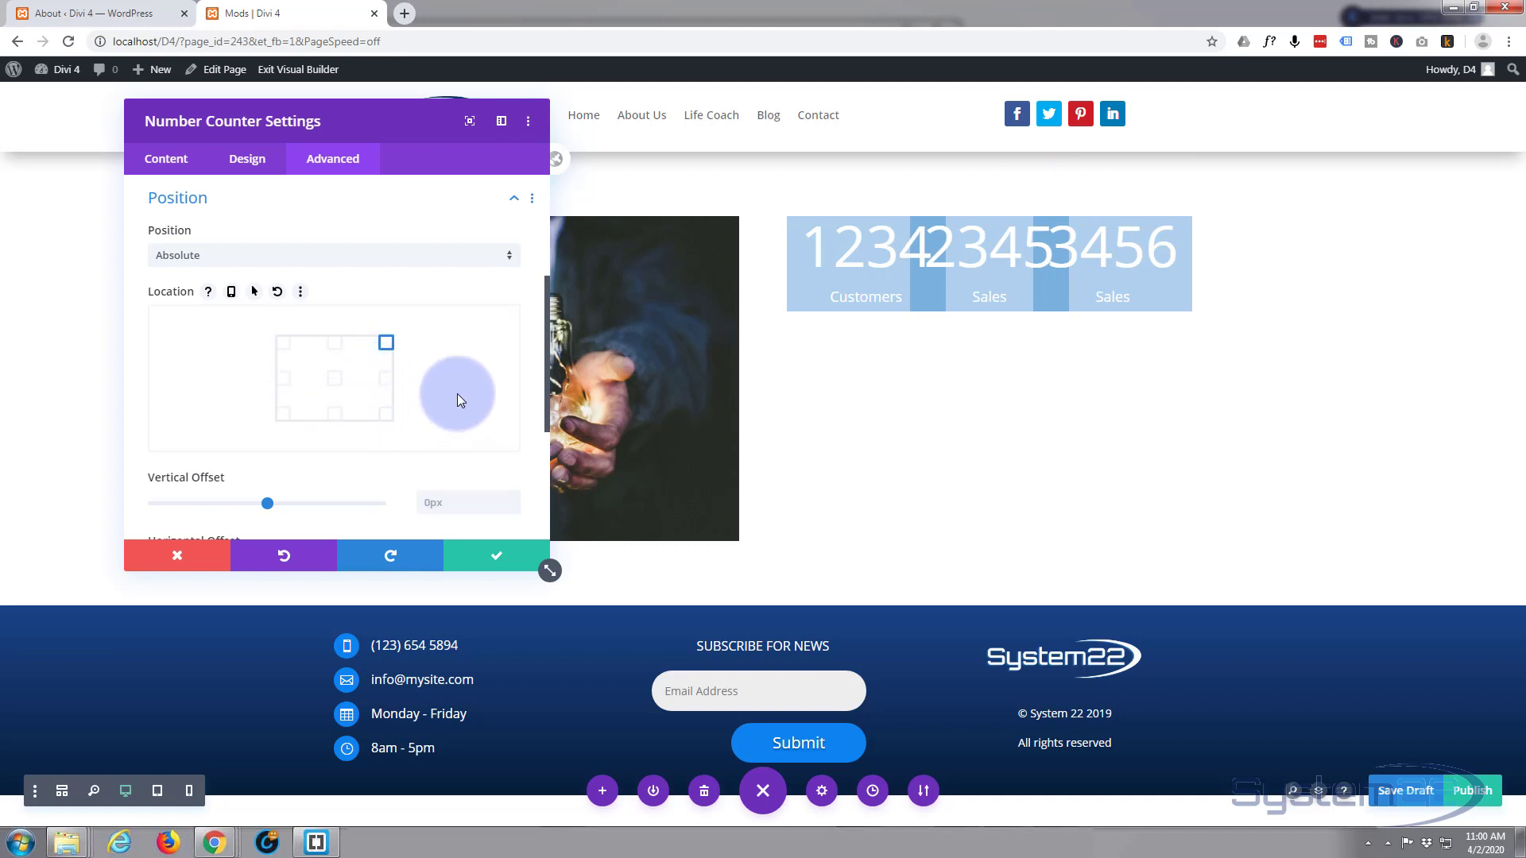
scroll(460, 388, "down", 3)
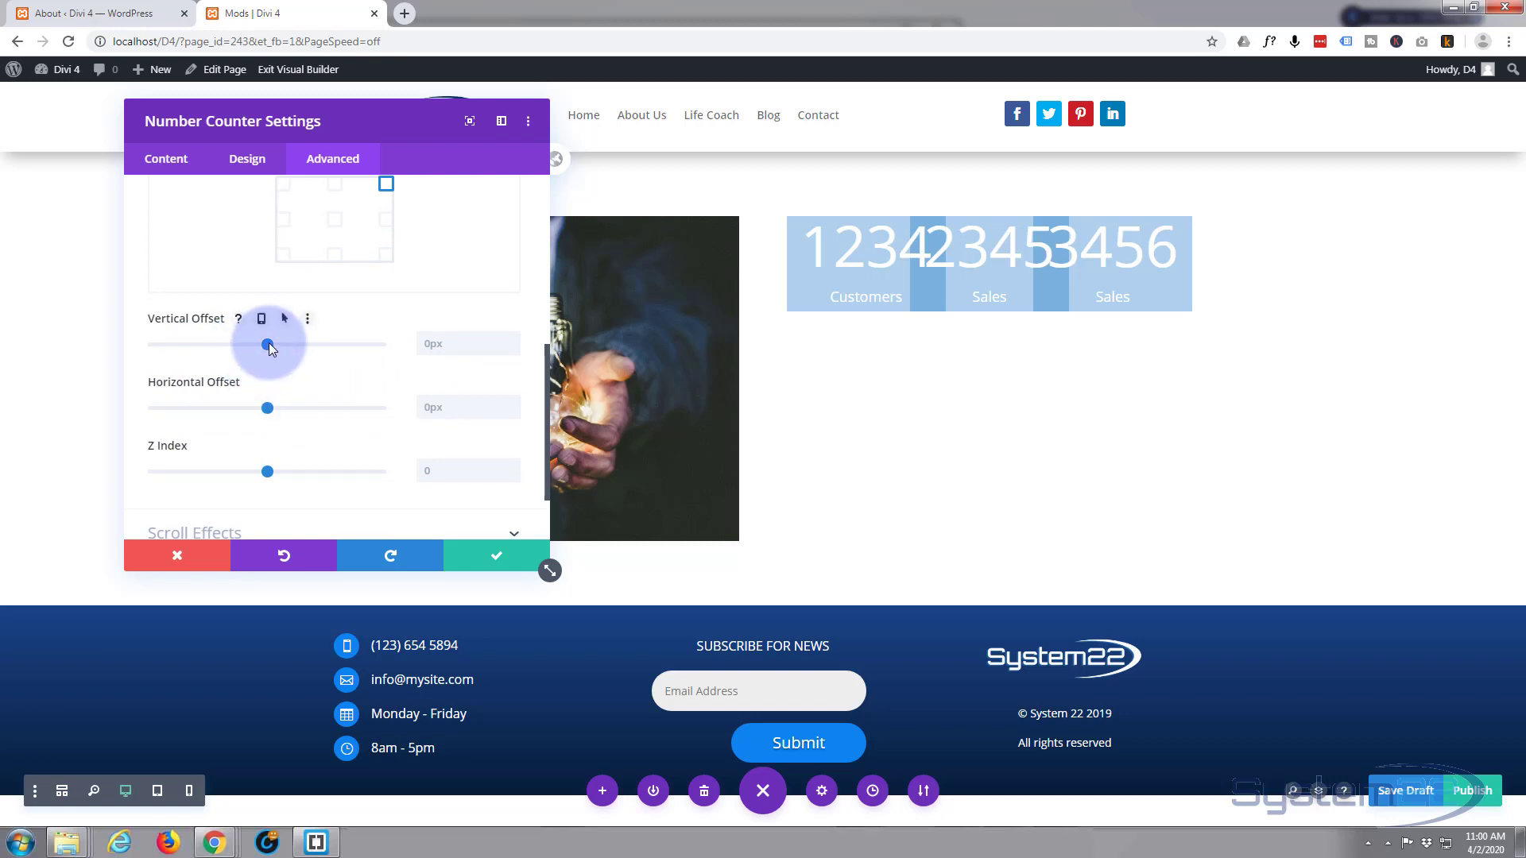
left_click_drag(267, 344, 298, 345)
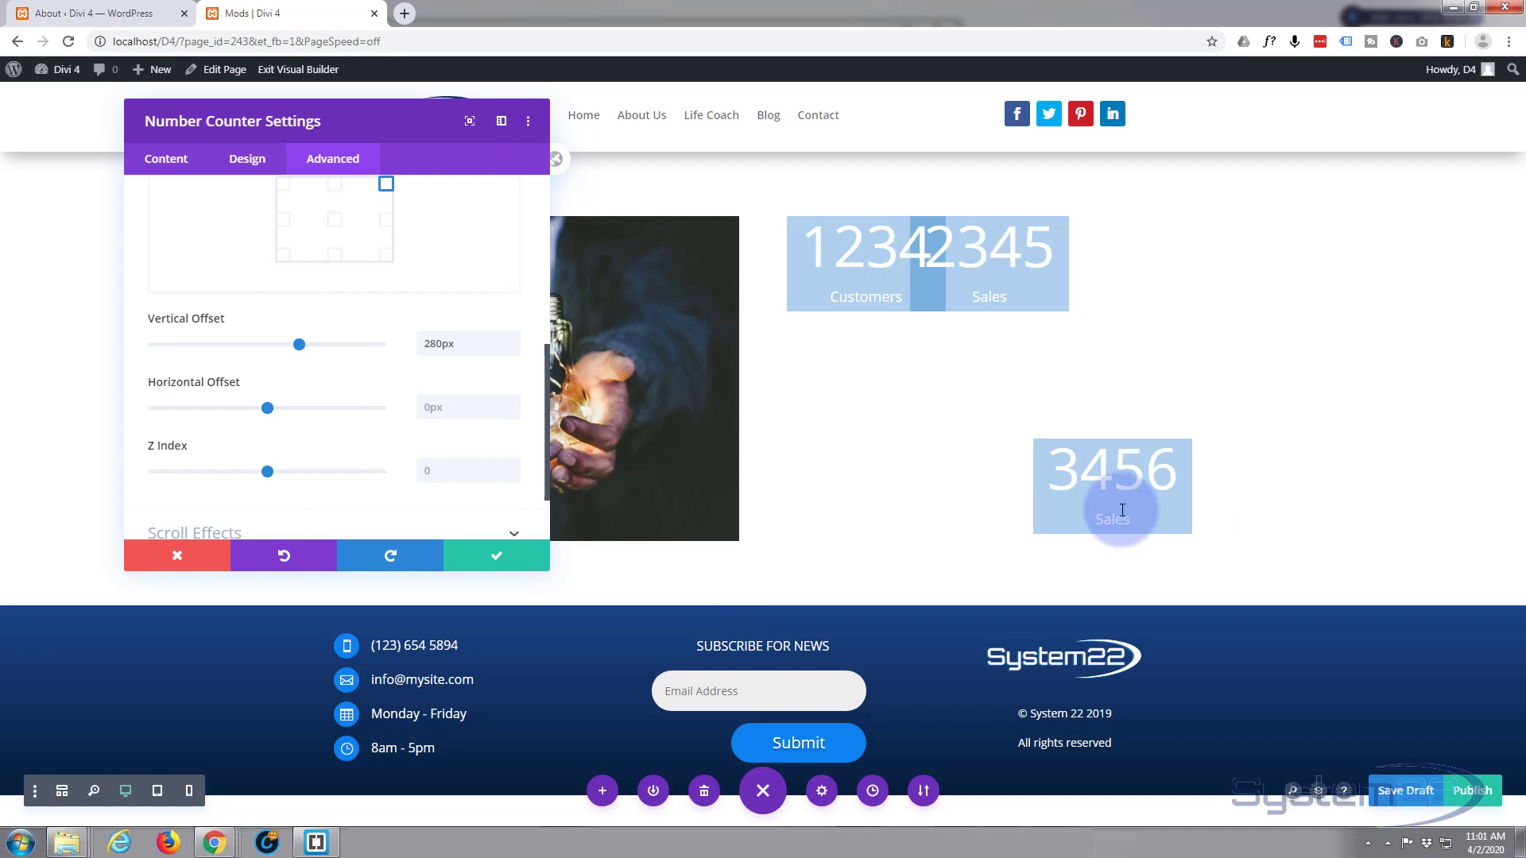
left_click(489, 553)
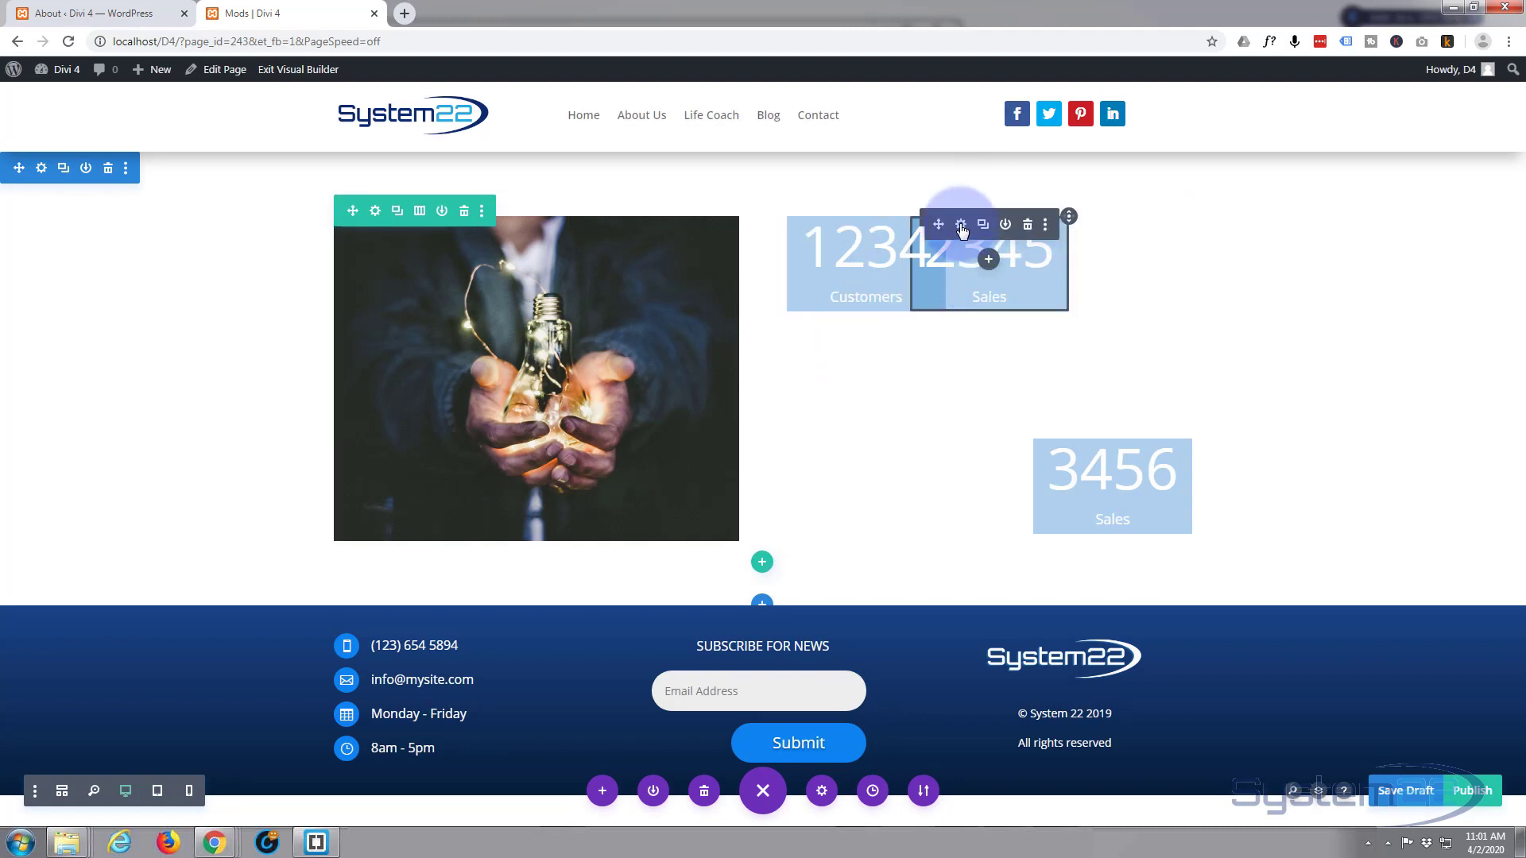
Give the 2345 Sales counter a vertical offset of about 147px.
left_click(961, 229)
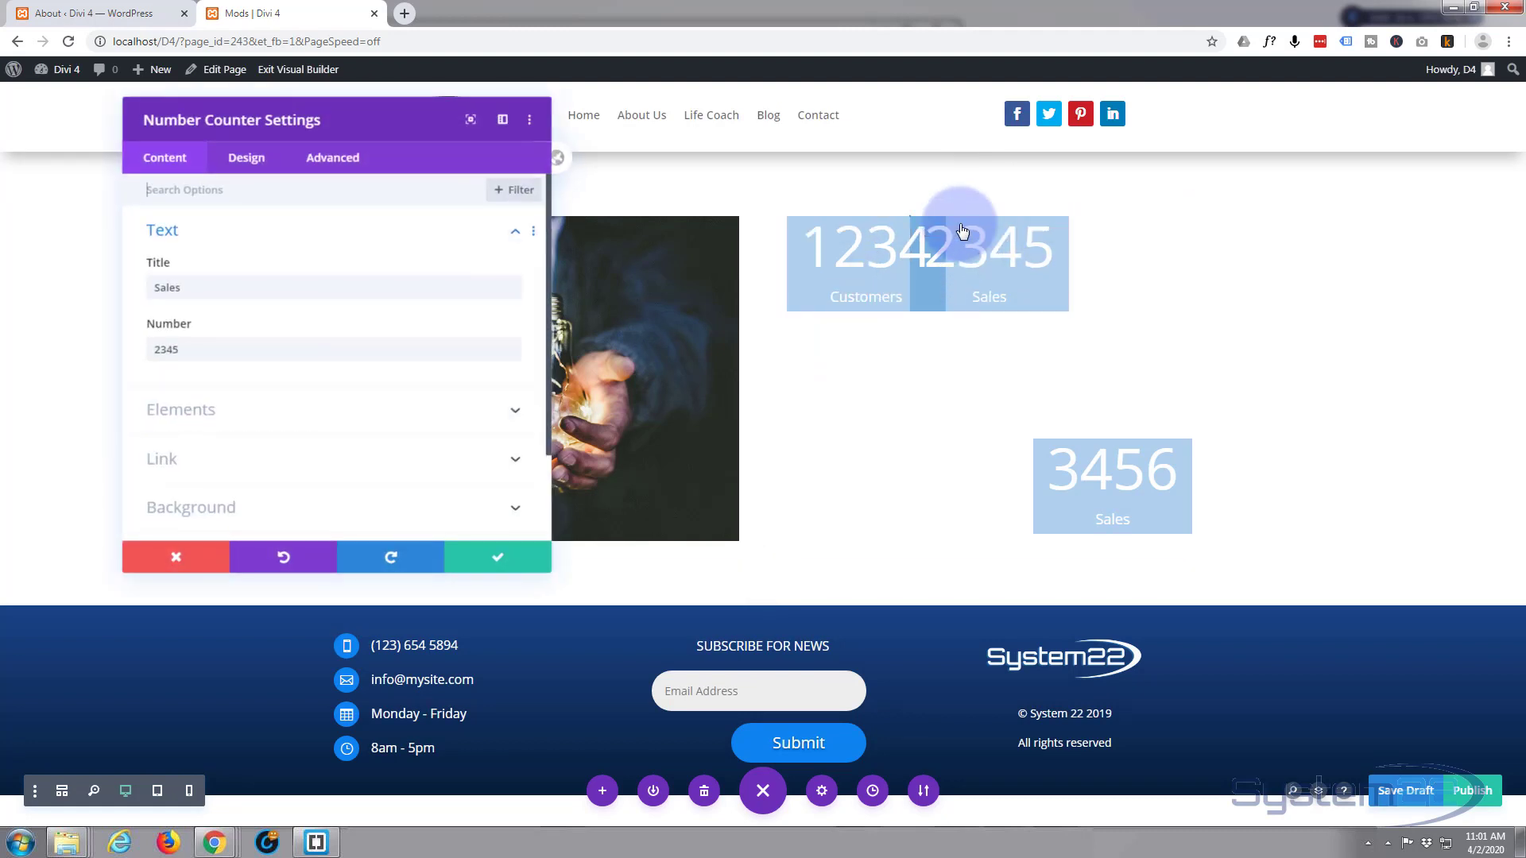
left_click(332, 163)
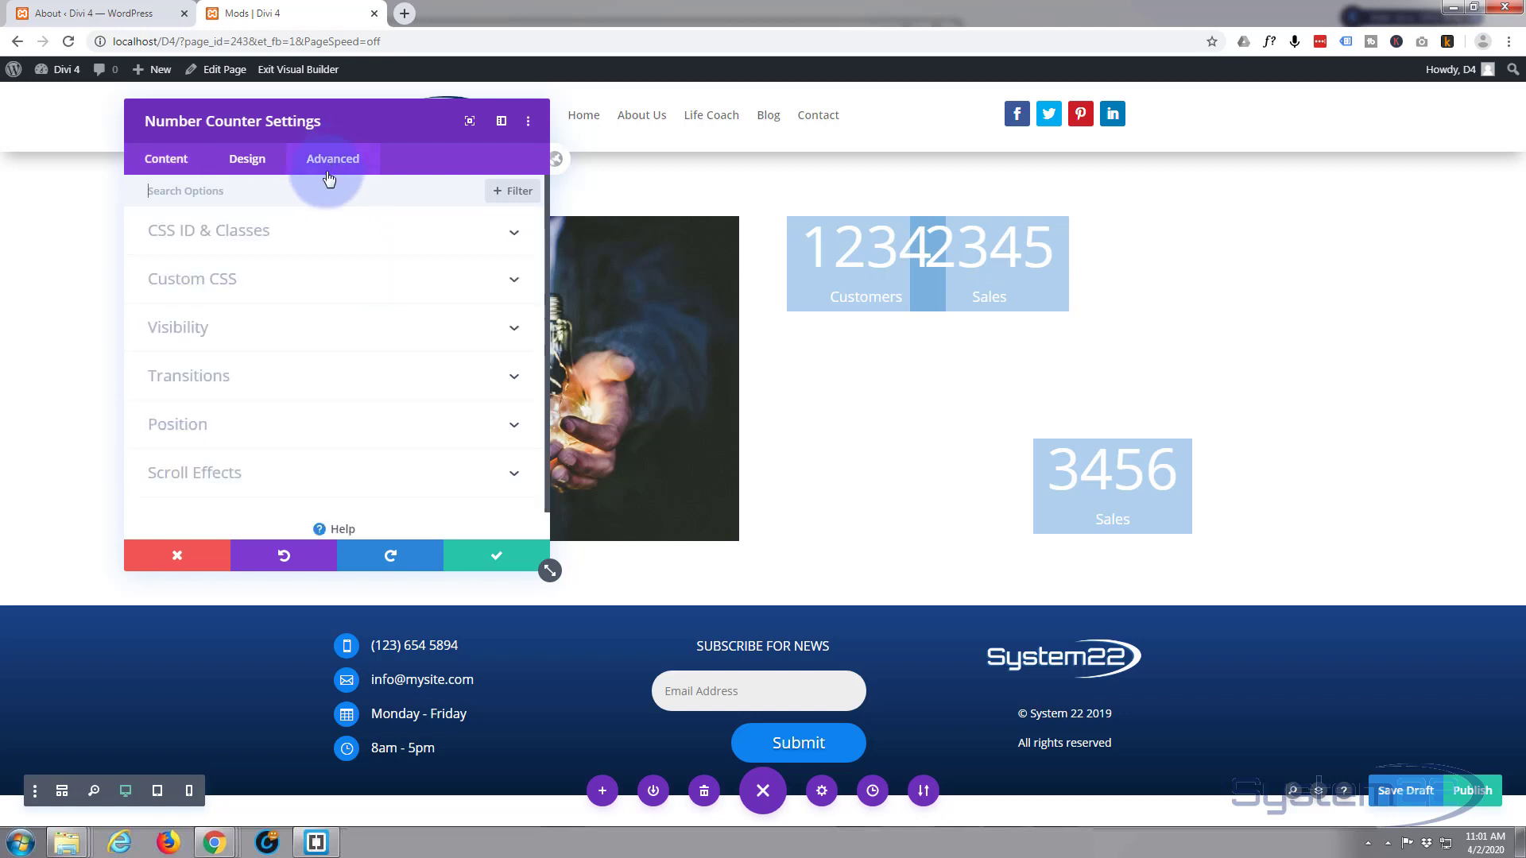
left_click(312, 426)
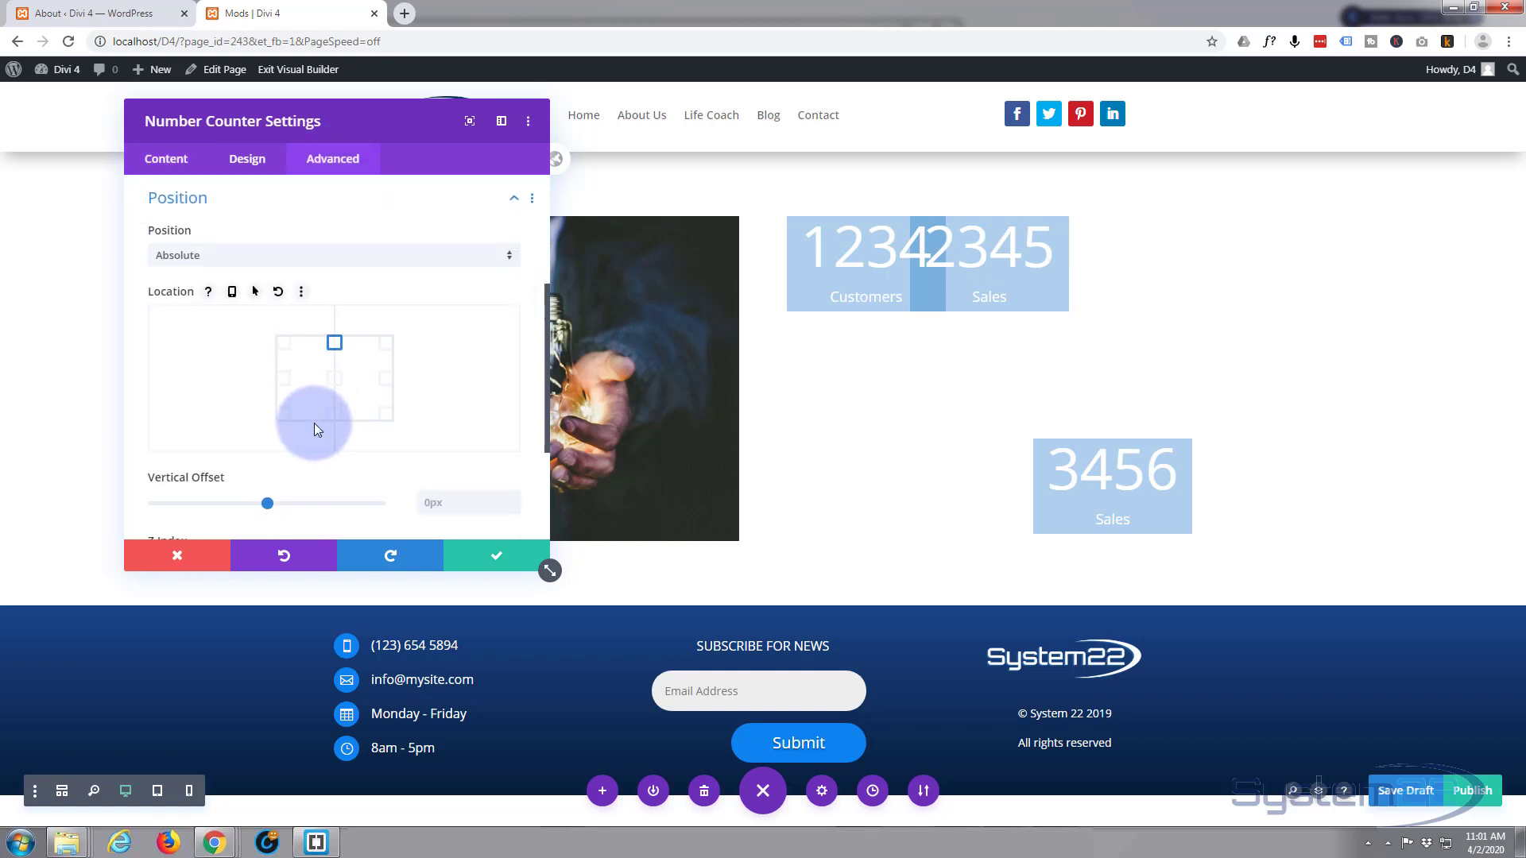
left_click_drag(266, 503, 285, 505)
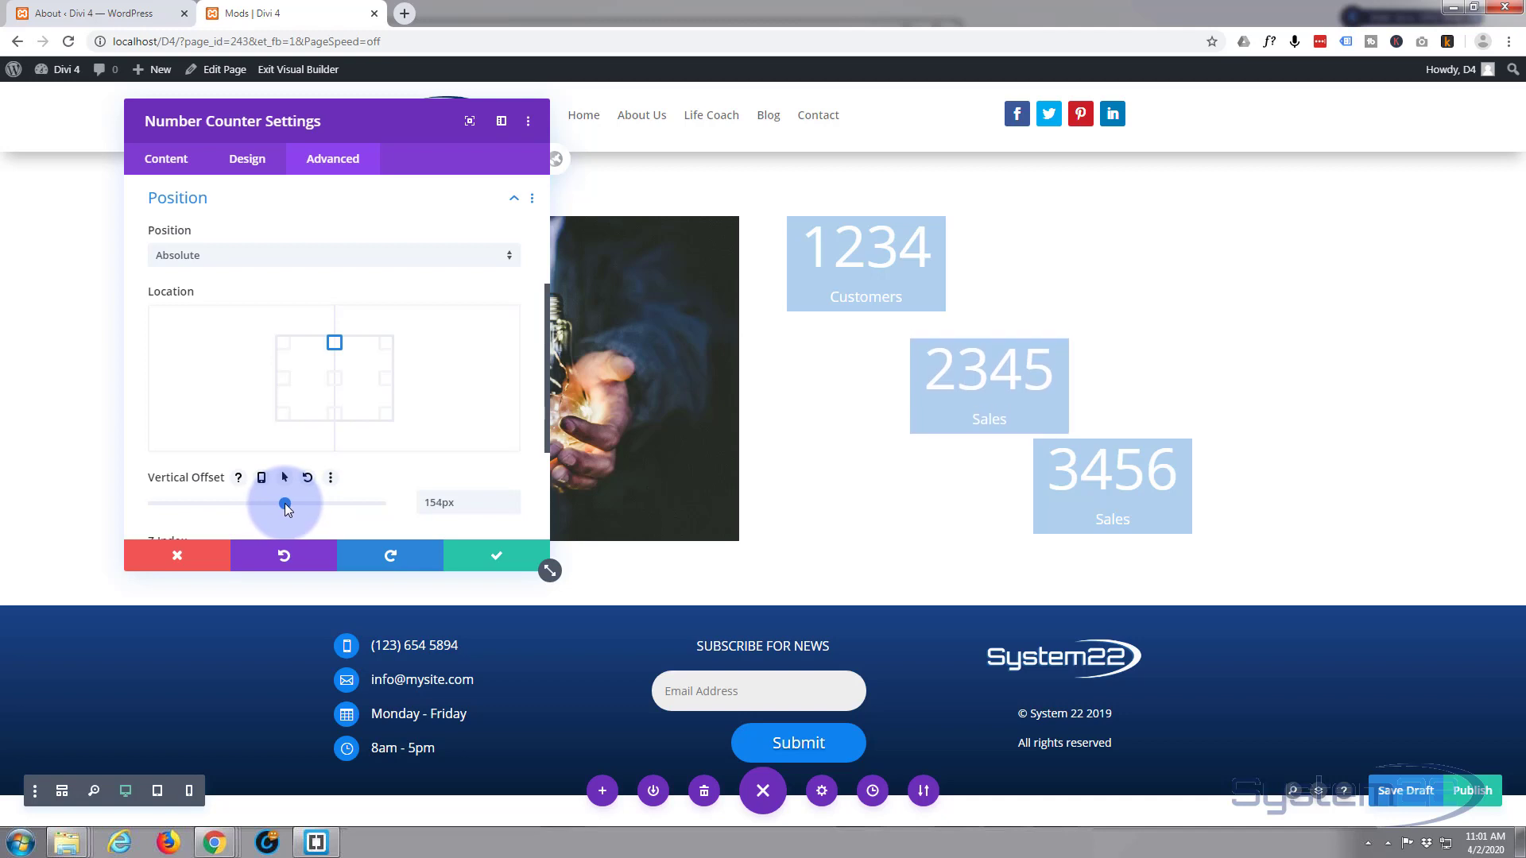
left_click_drag(284, 503, 284, 503)
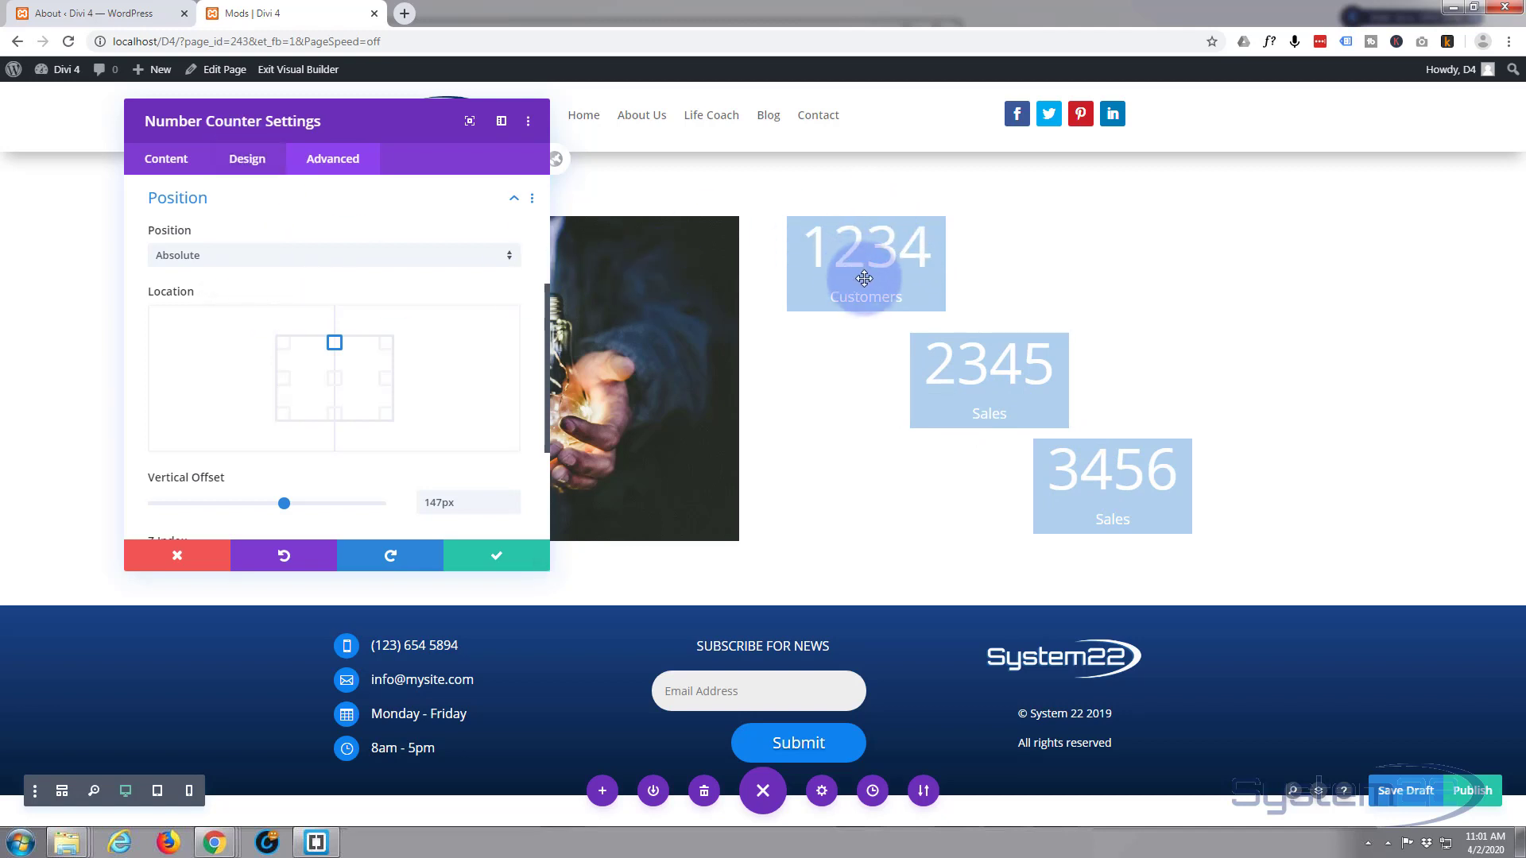
Give the 1234 counter 30px top and bottom padding and save it.
left_click(497, 556)
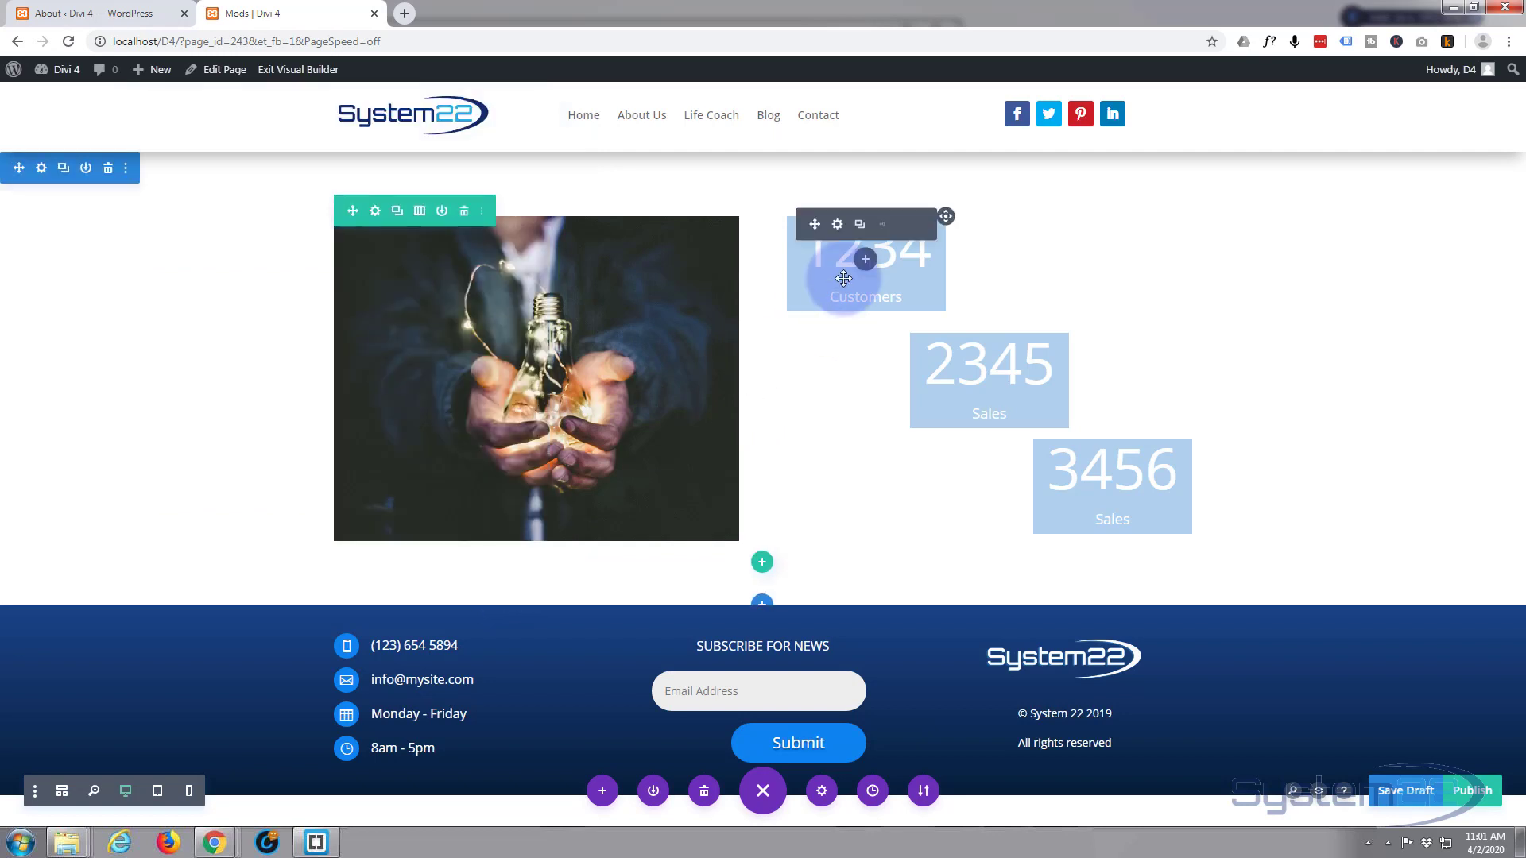
left_click(839, 226)
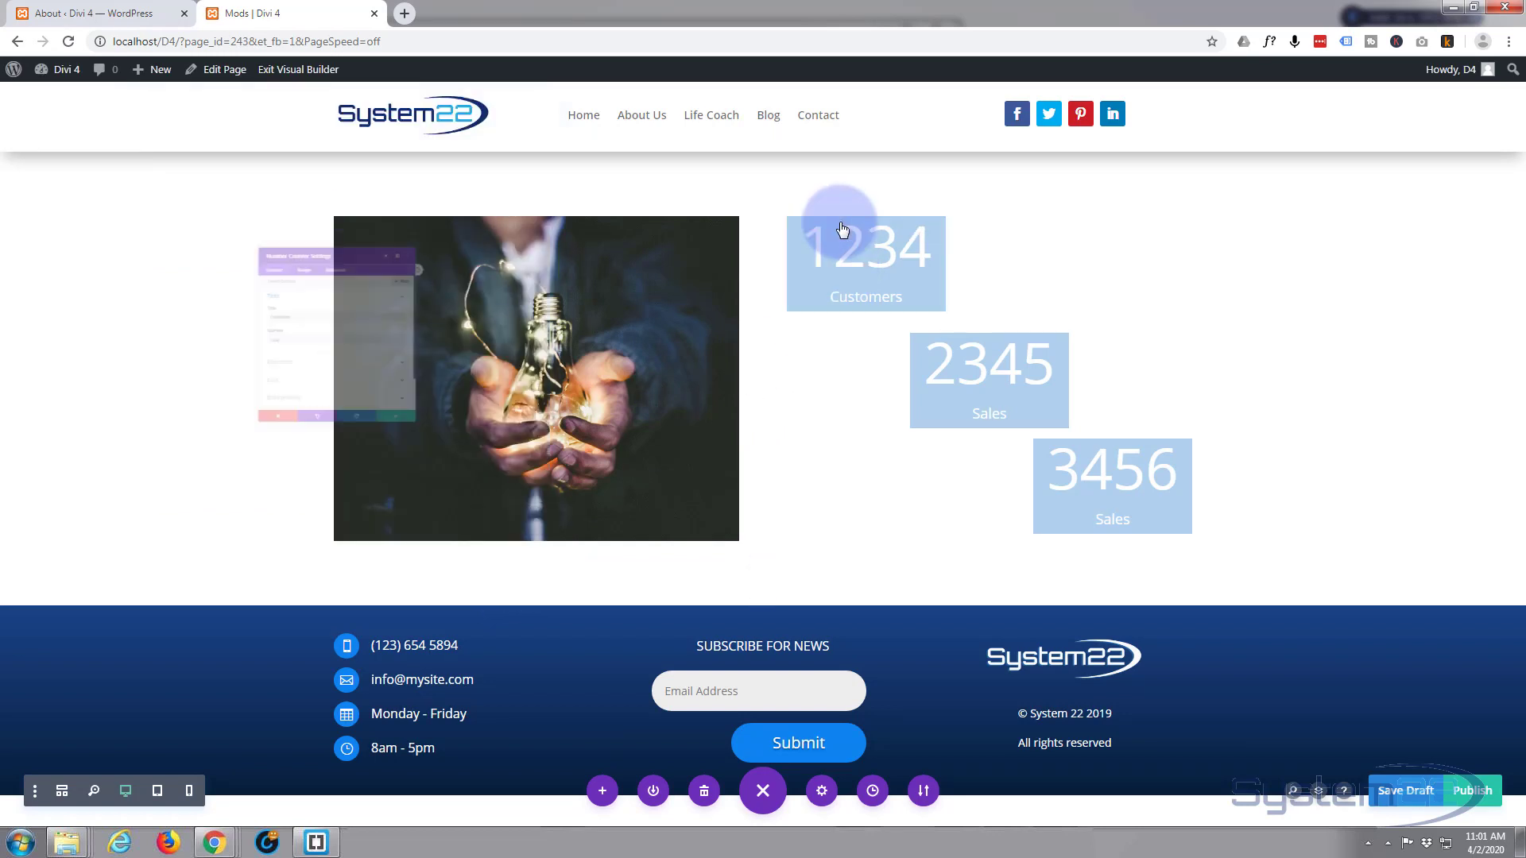
left_click(253, 159)
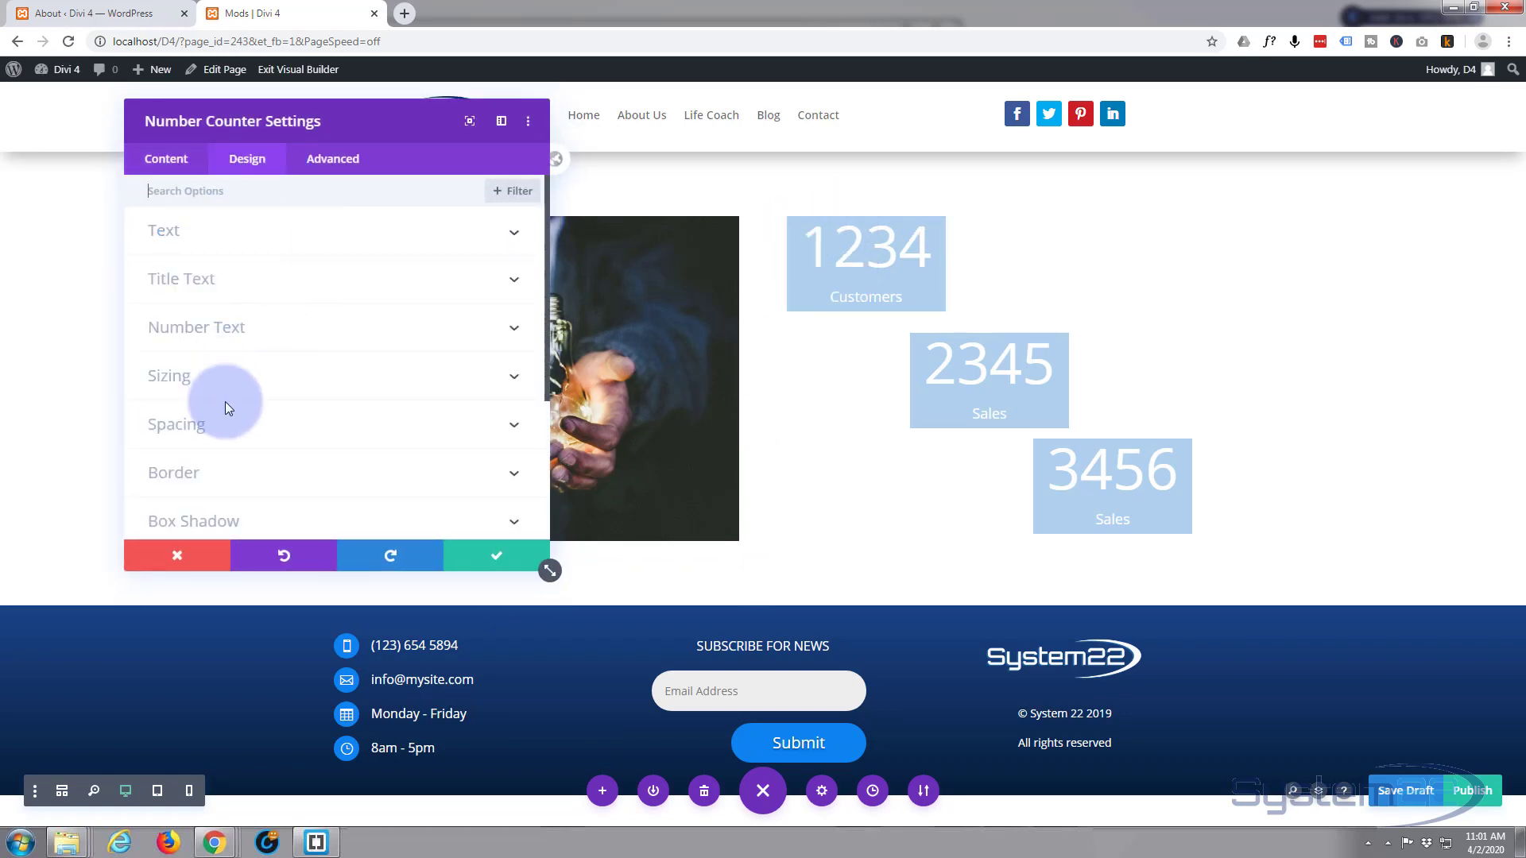
left_click(277, 422)
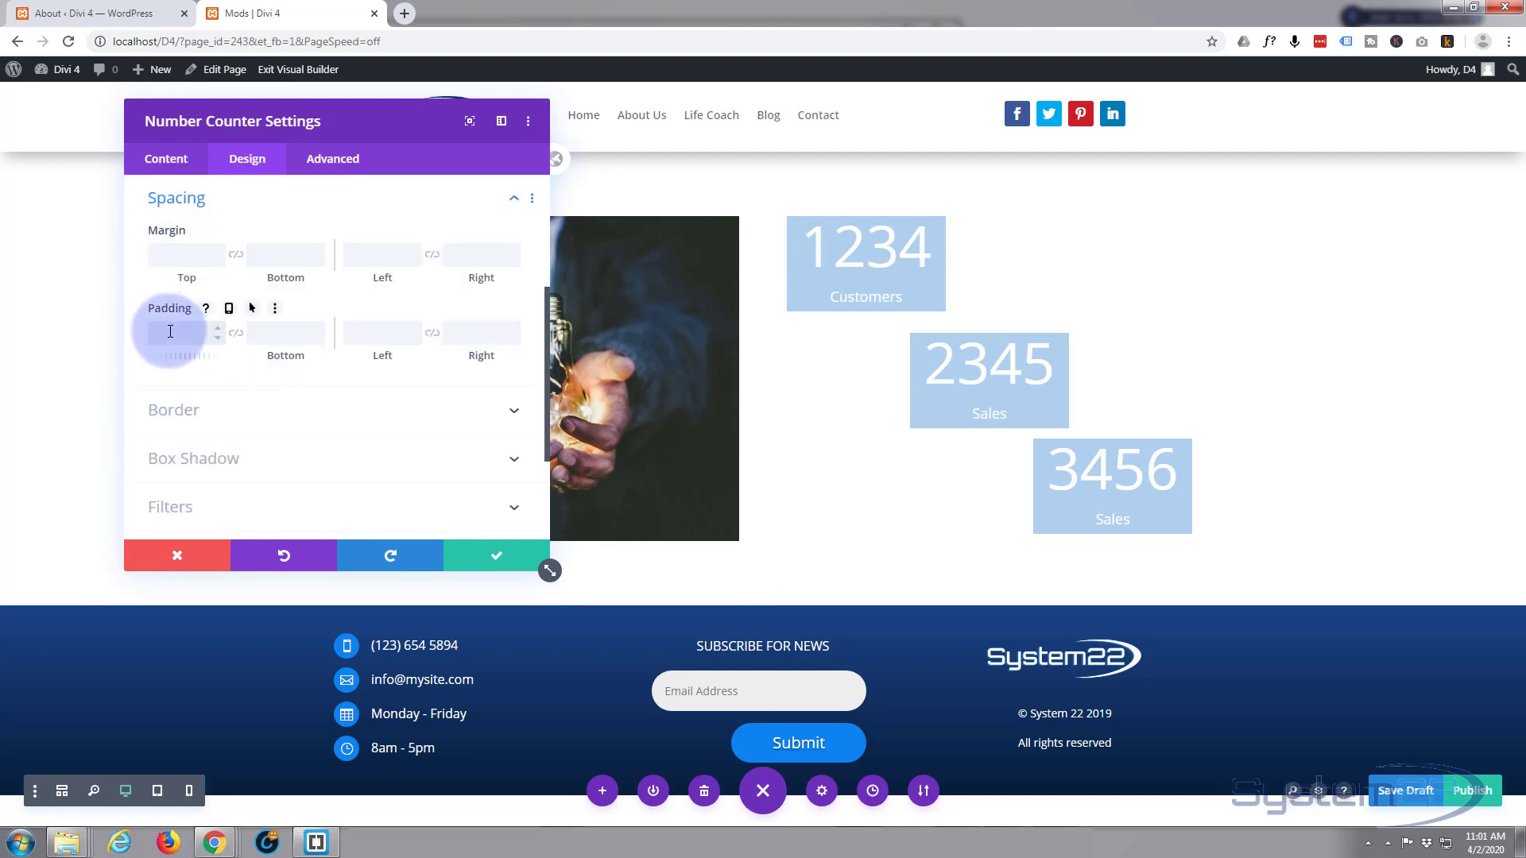
left_click(171, 332)
type("30px")
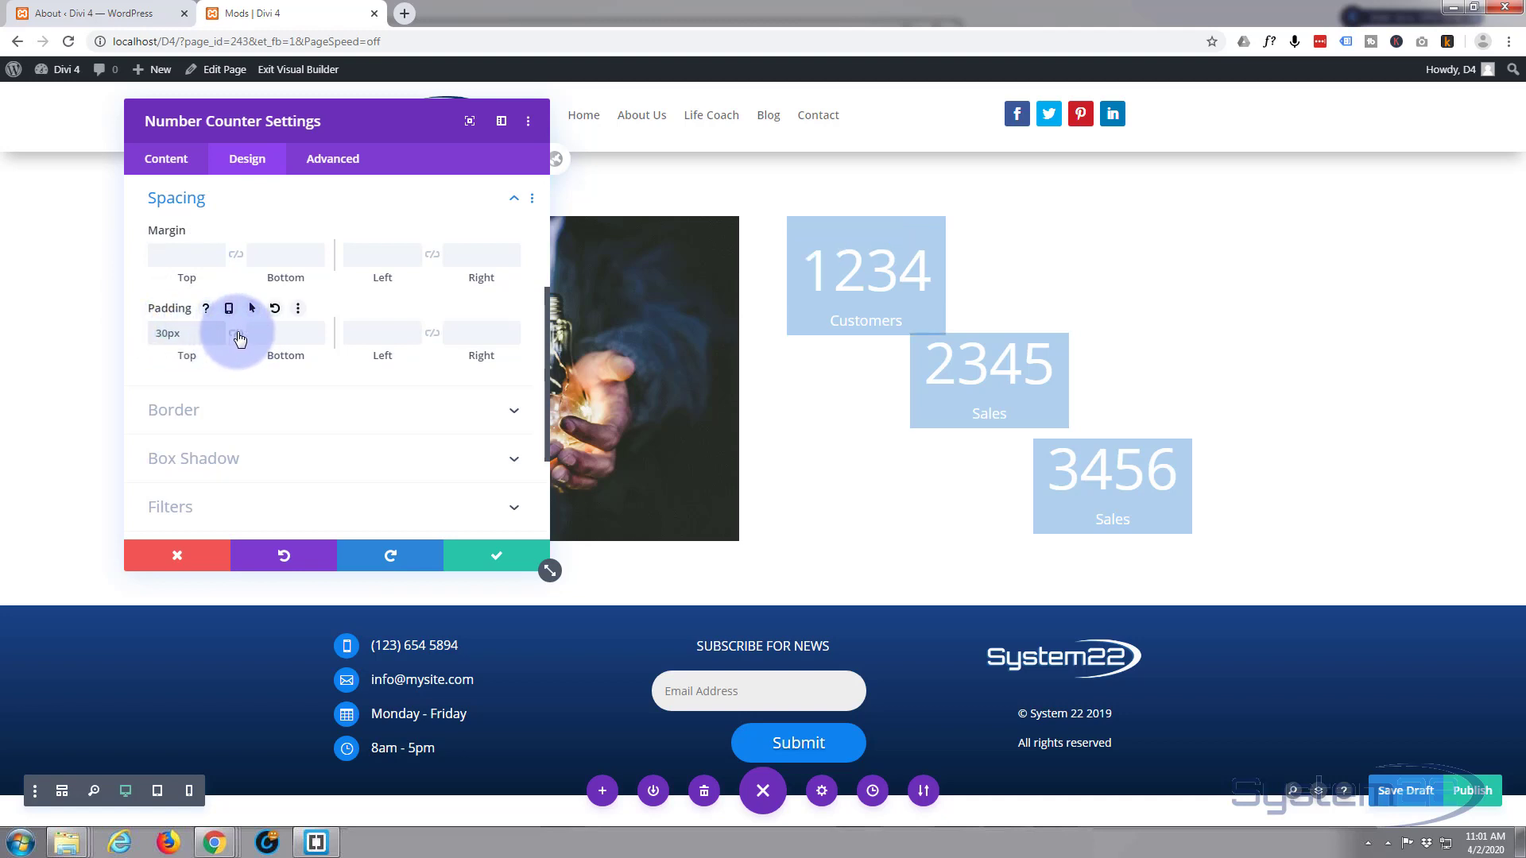
left_click(236, 334)
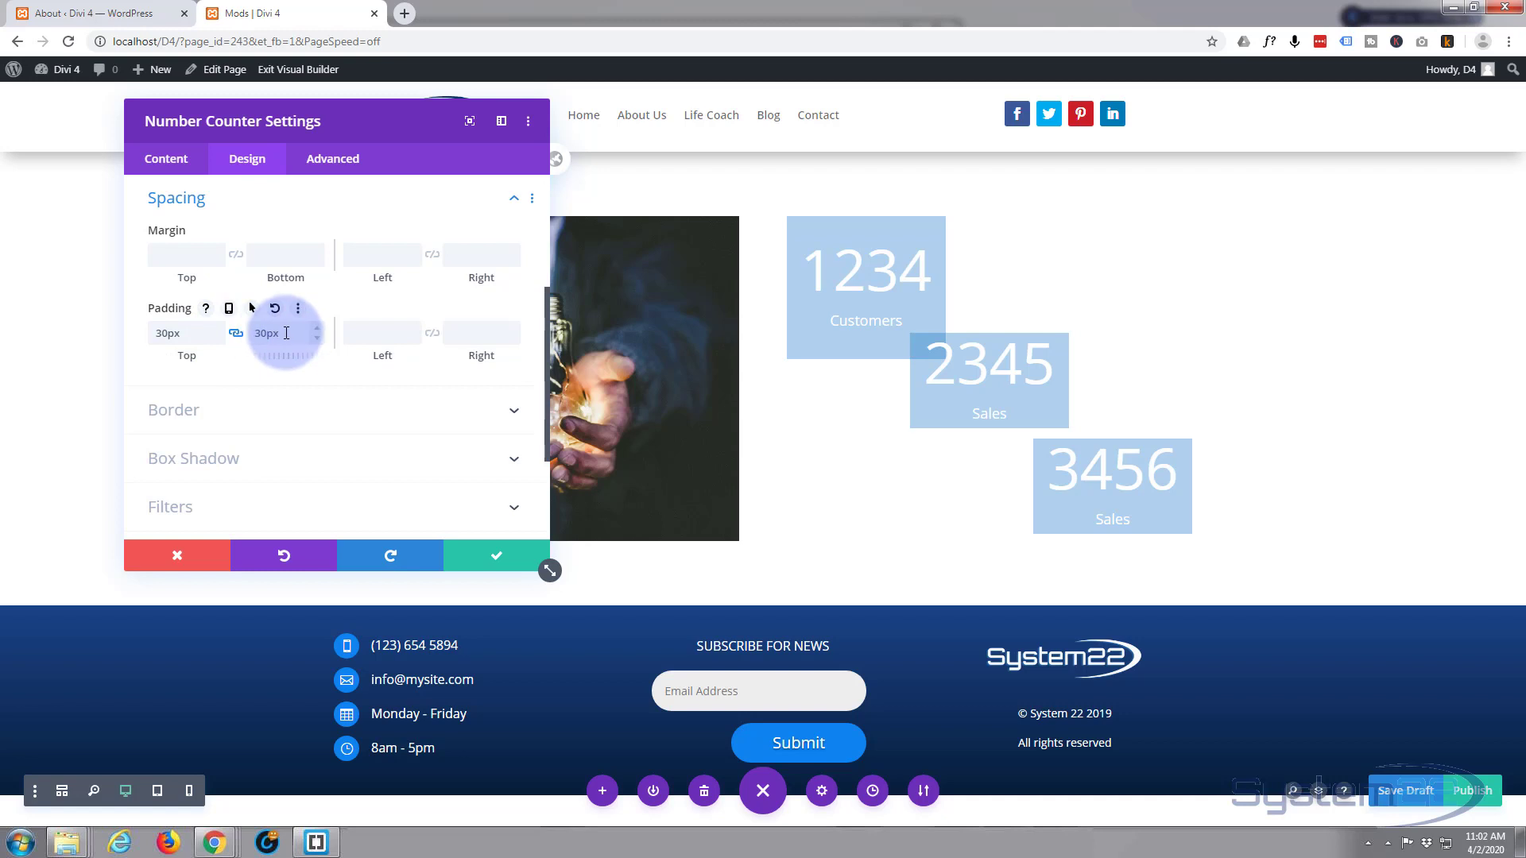
double_click(192, 334)
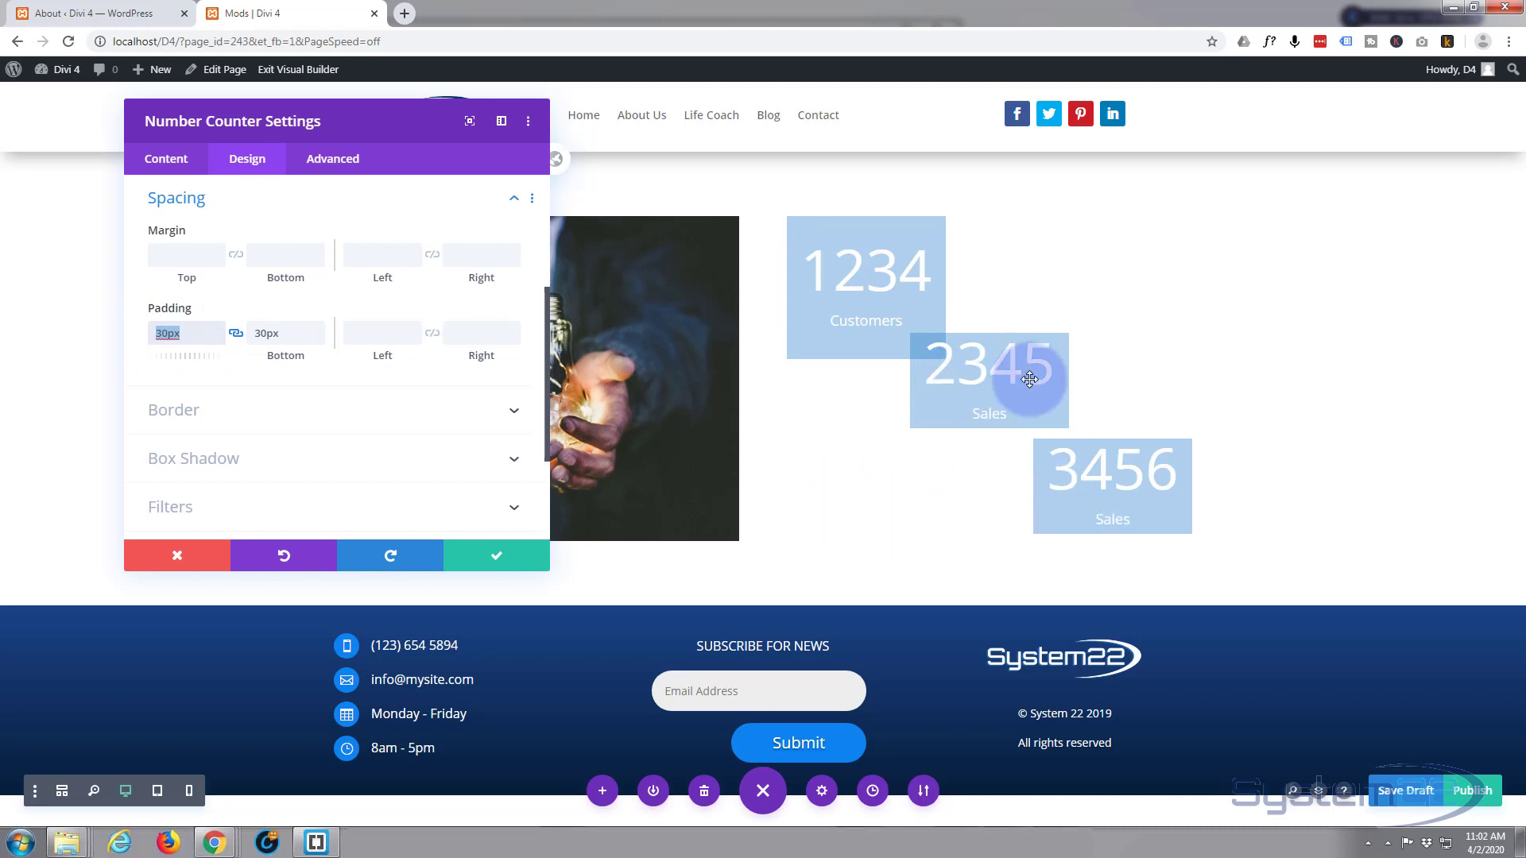
left_click(498, 558)
Give the 2345 counter 30px top and bottom padding and save it.
left_click(962, 343)
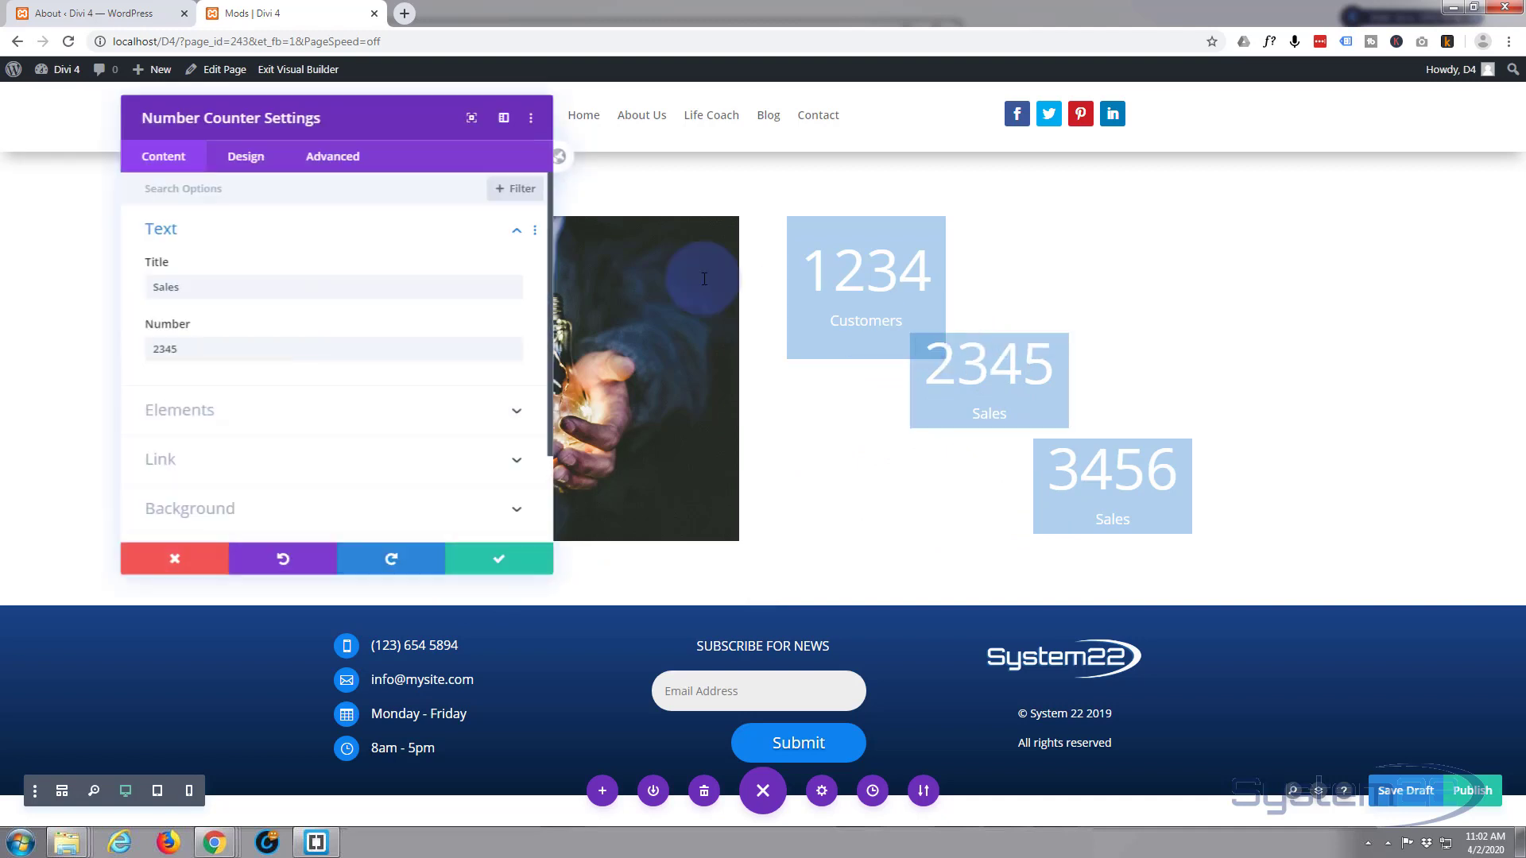
left_click(247, 158)
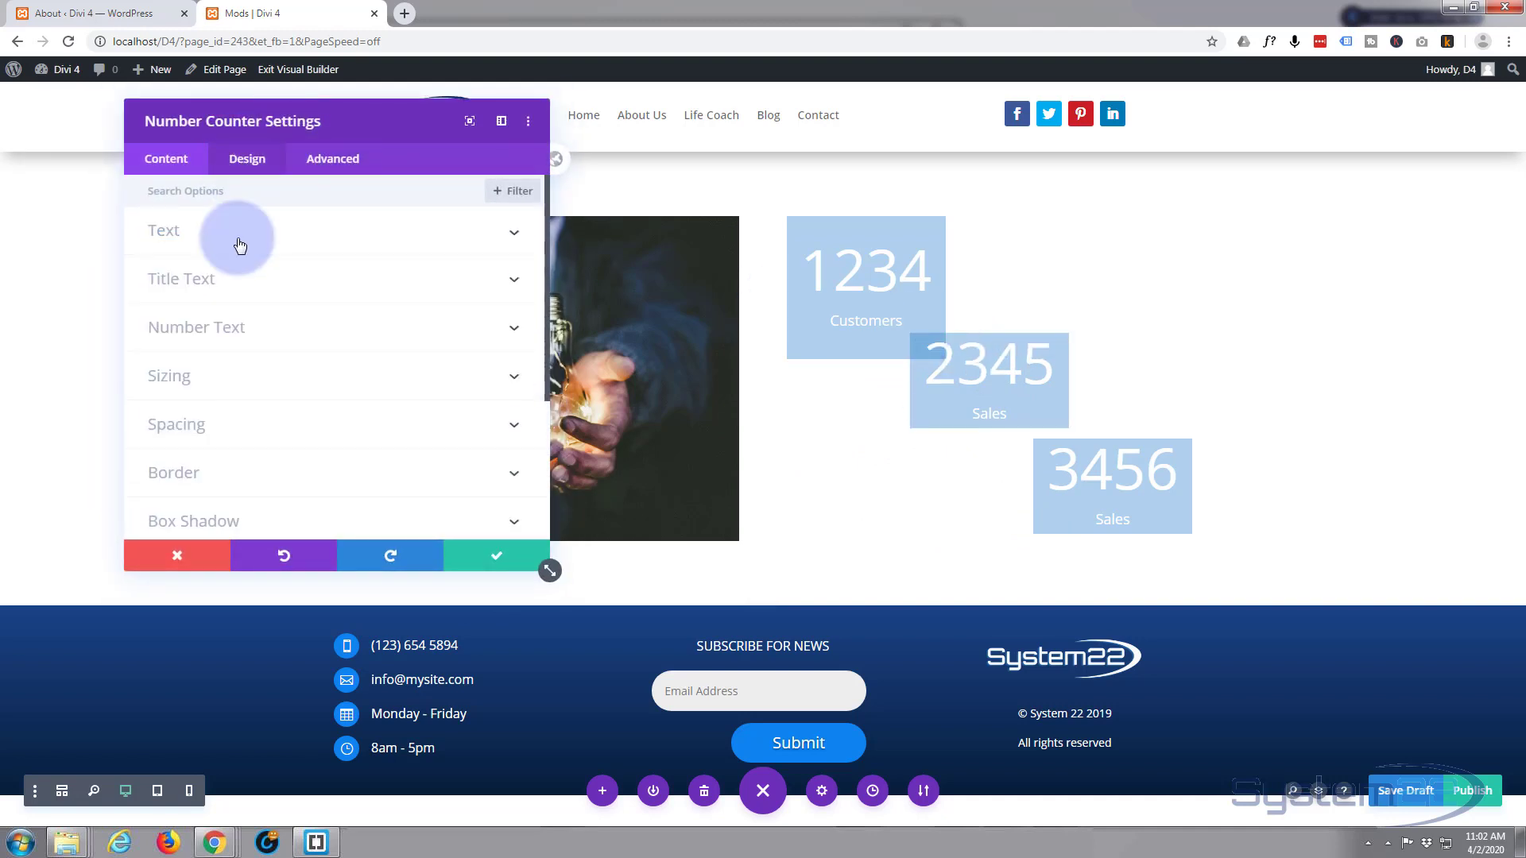
left_click(248, 422)
left_click(177, 333)
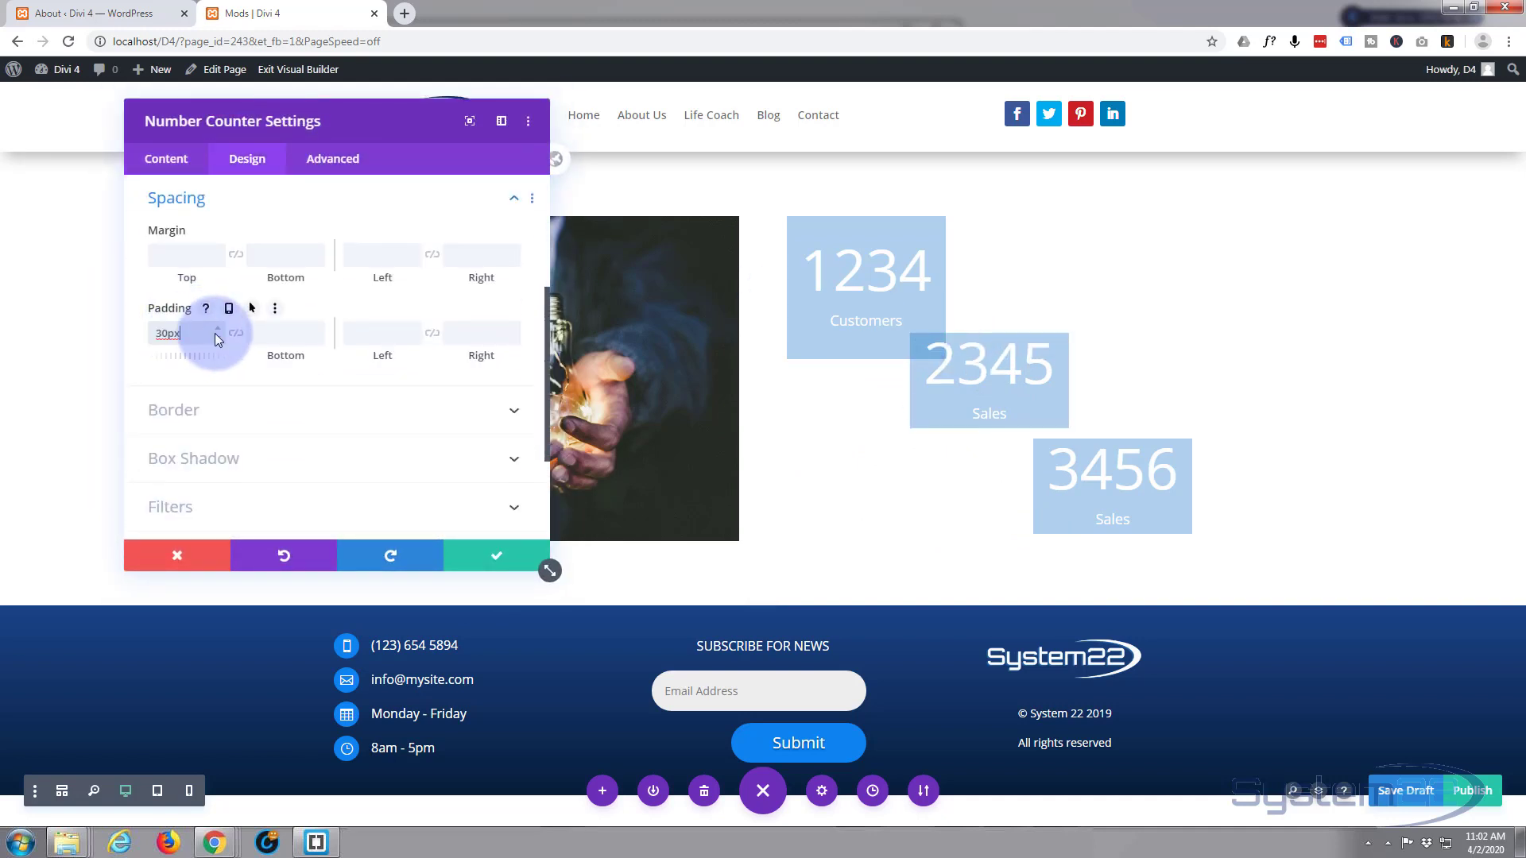
type("30px")
left_click(235, 332)
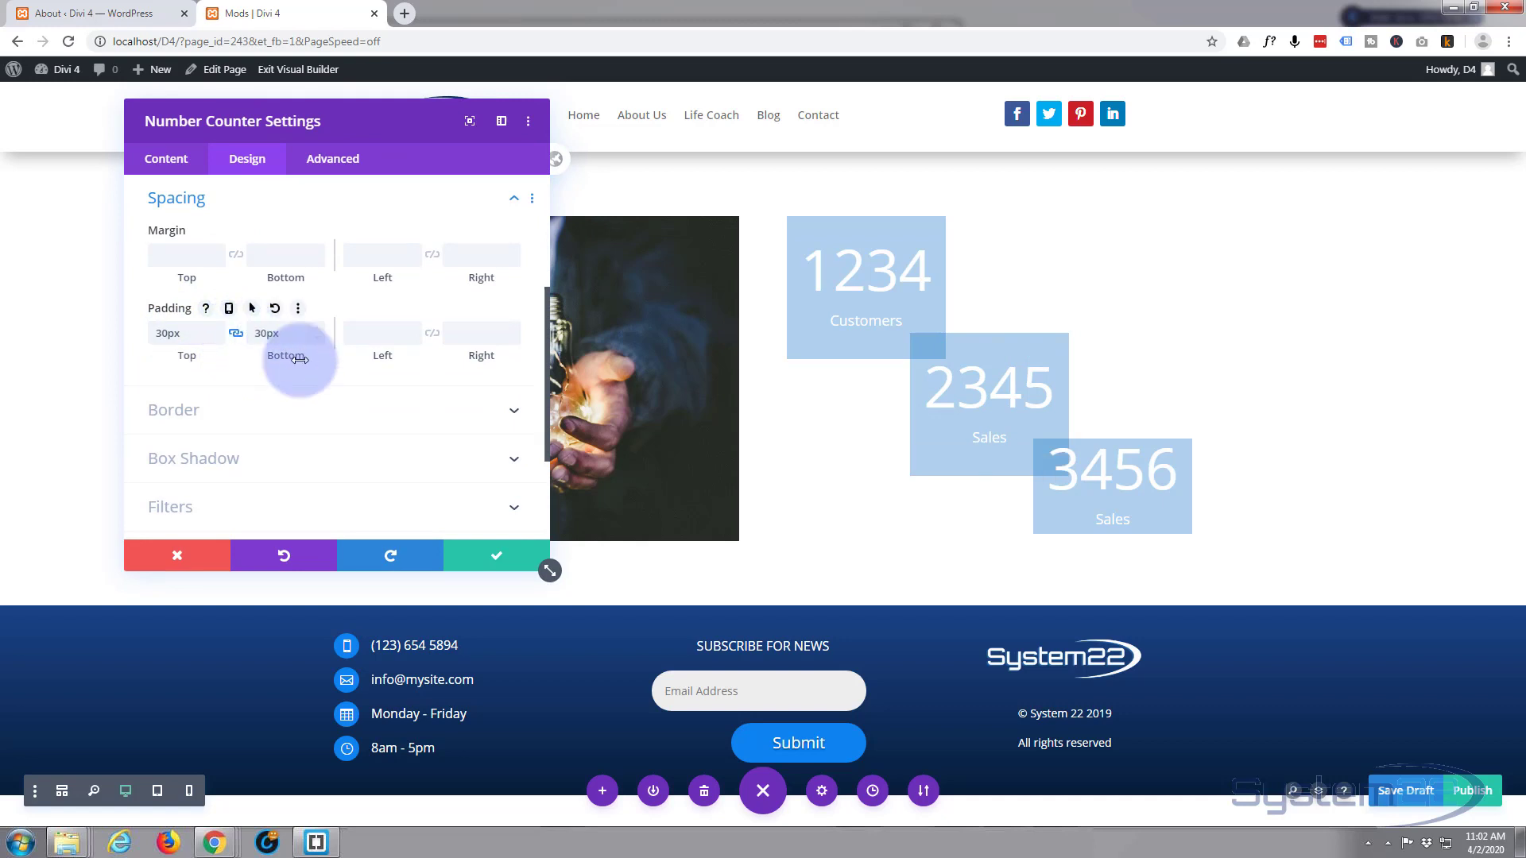
left_click(526, 560)
mouse_move(1105, 469)
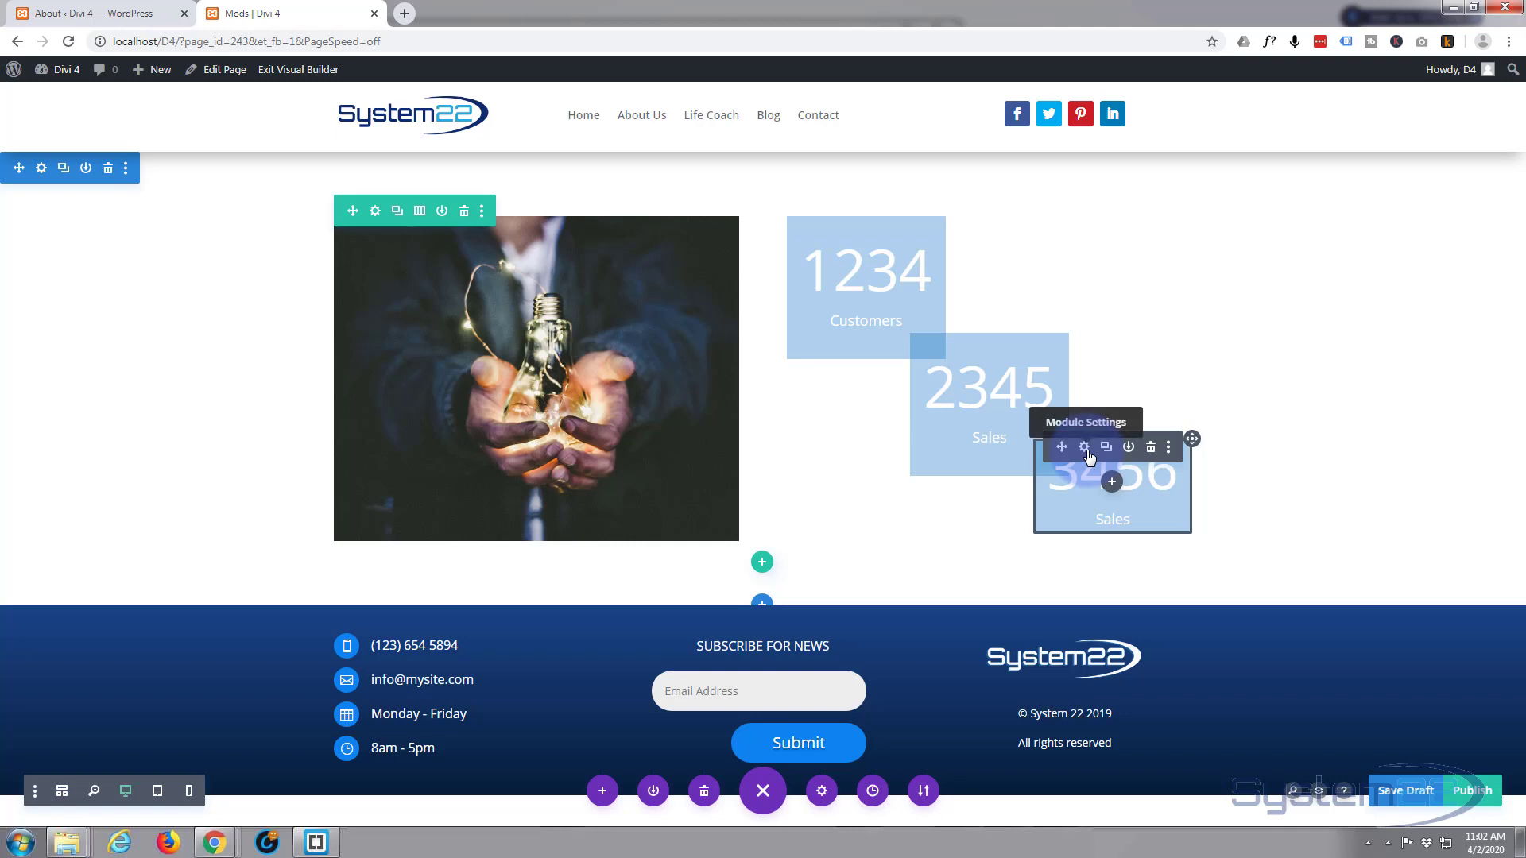
Set the 3456 counter's top and bottom padding to 30px and save.
left_click(1085, 449)
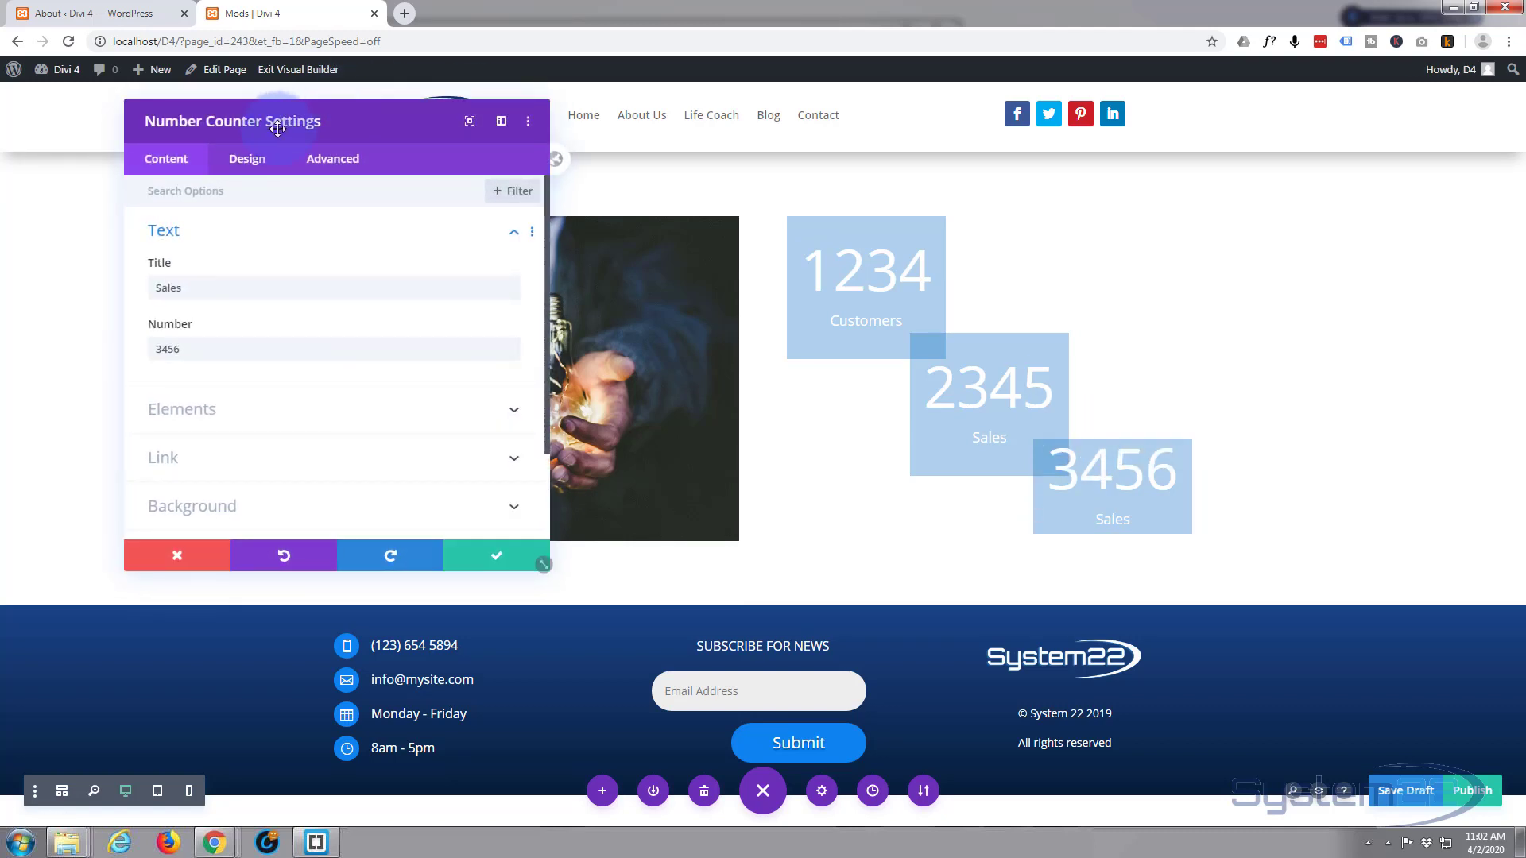
left_click(244, 163)
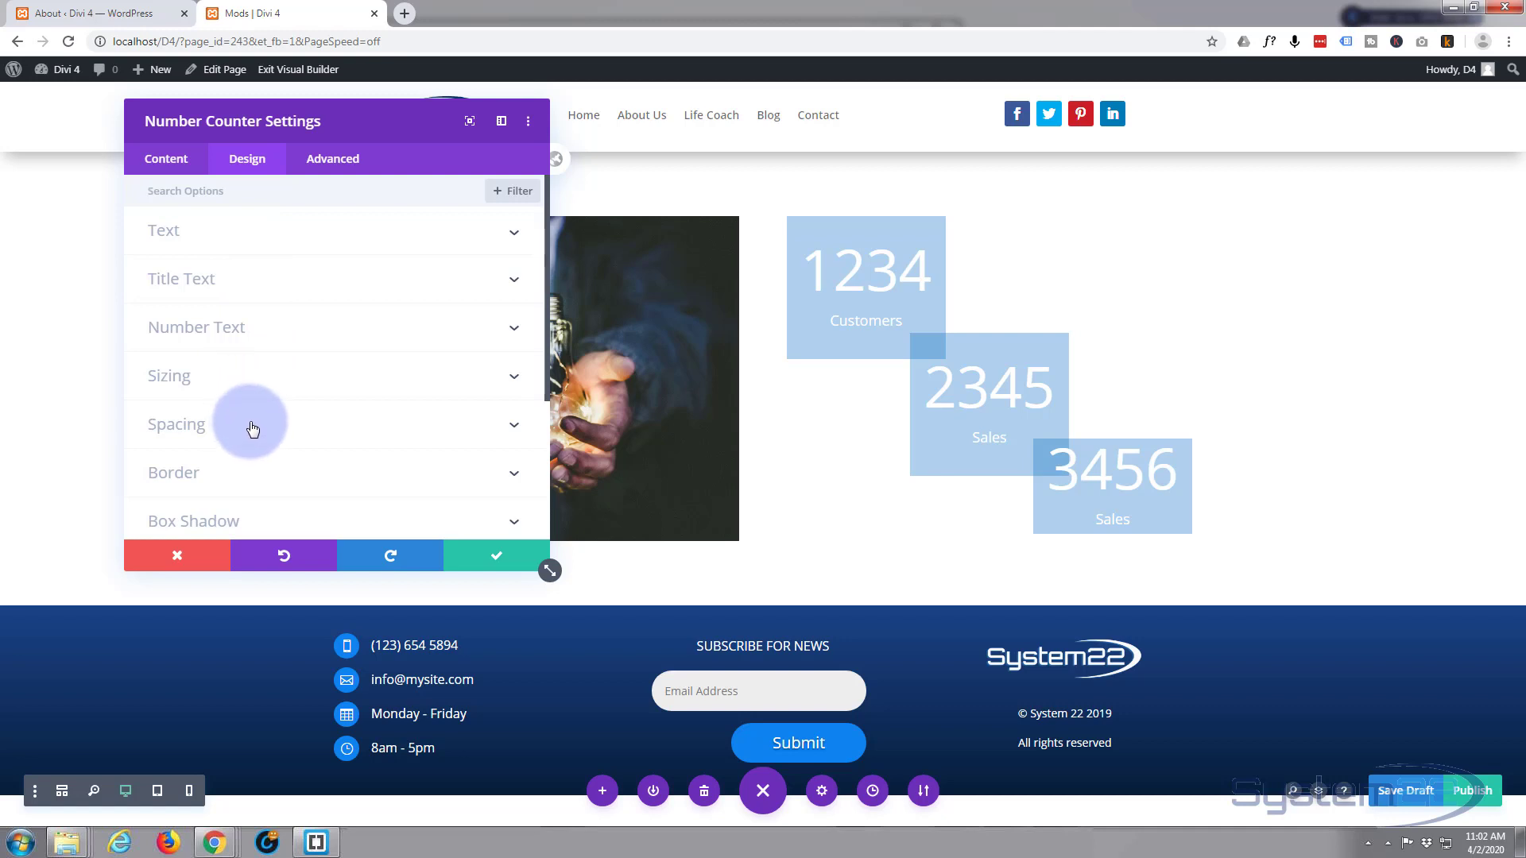
left_click(248, 425)
left_click(180, 332)
type("30px")
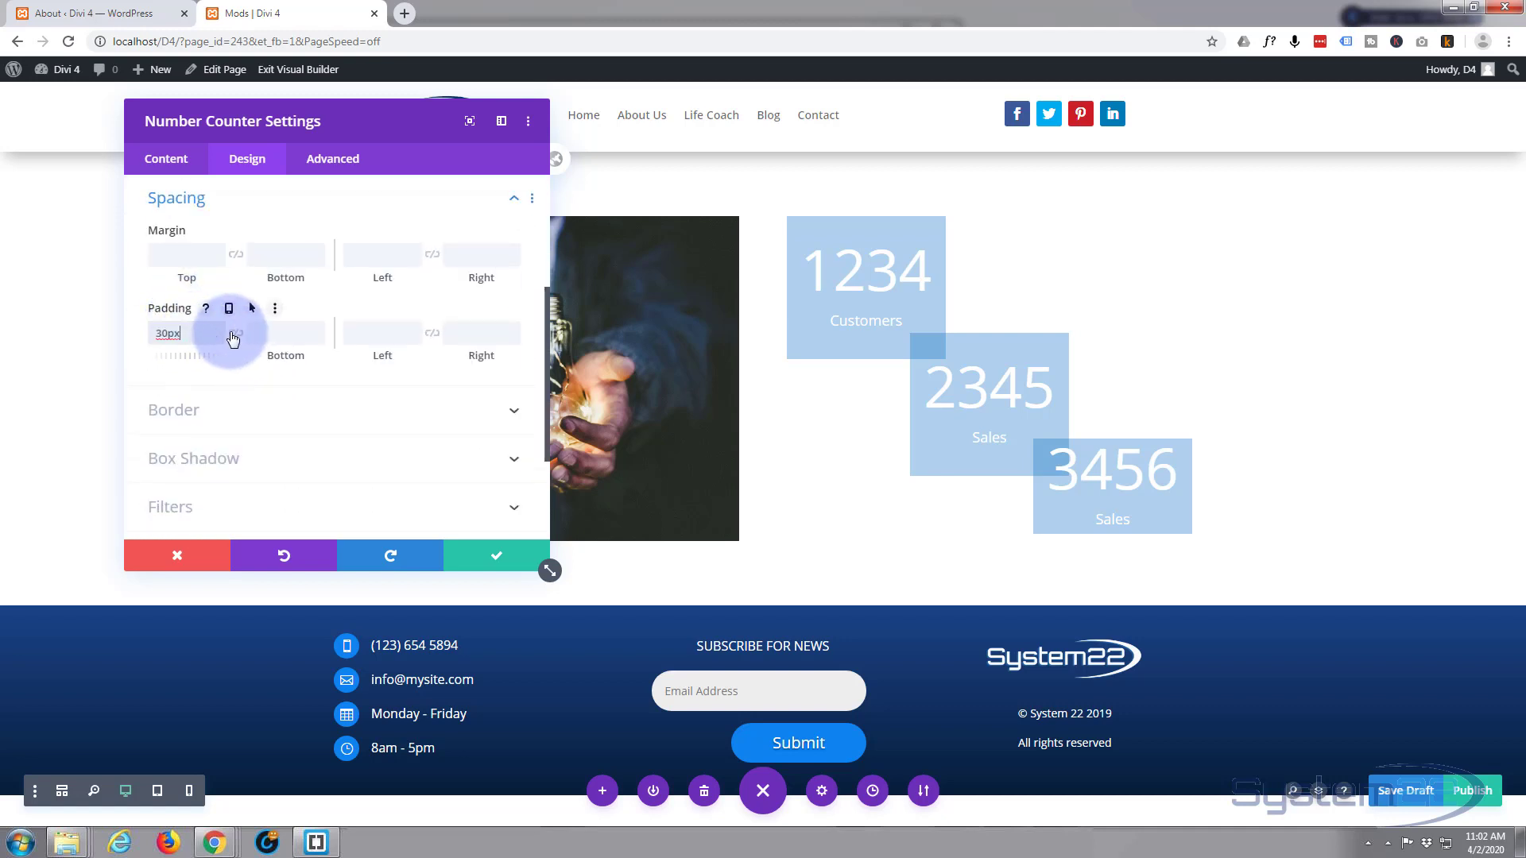
left_click(237, 334)
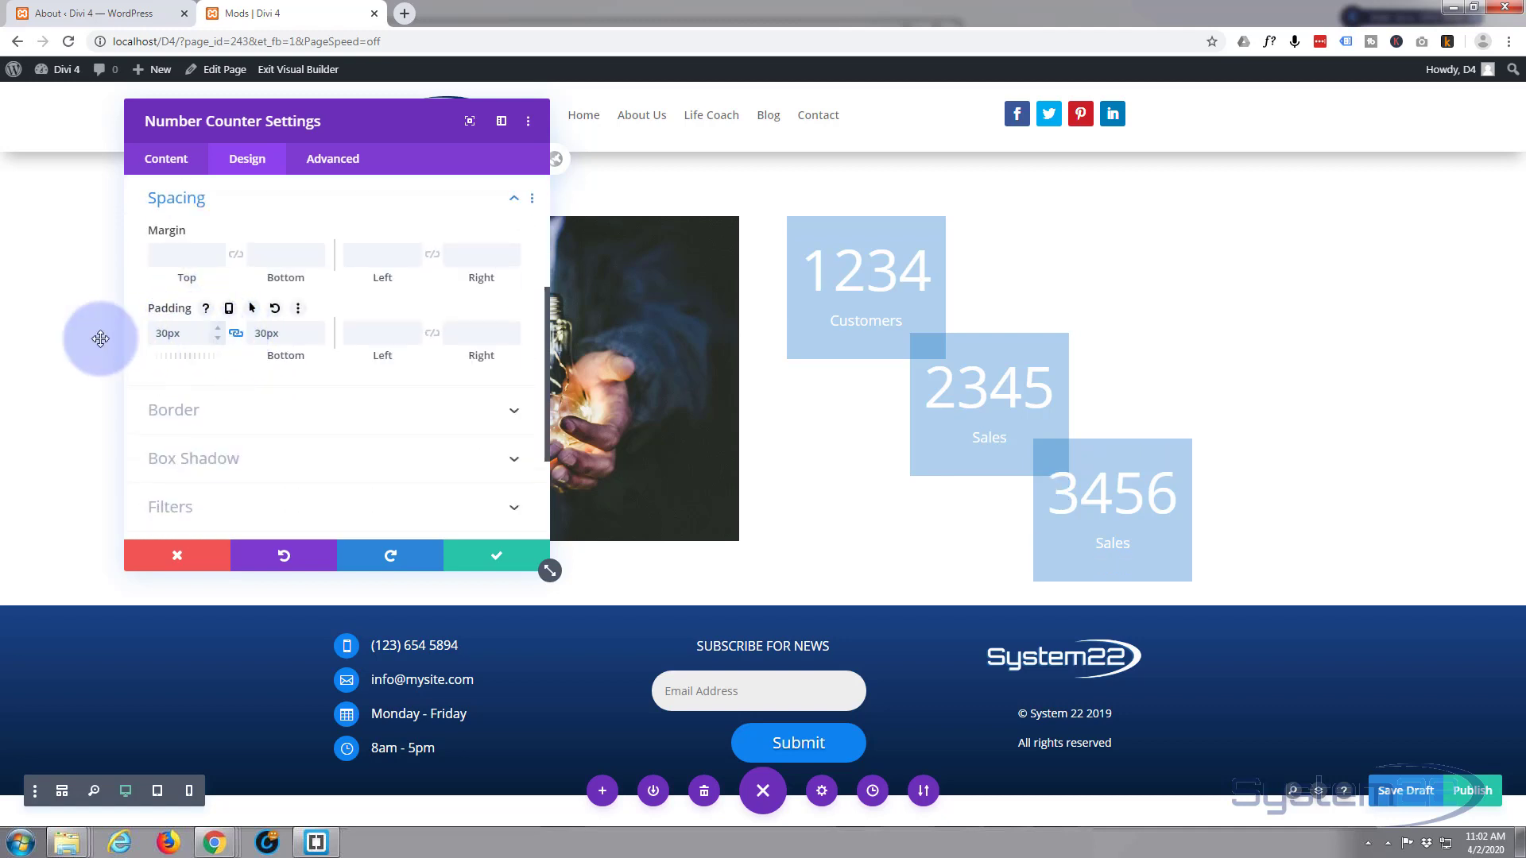
left_click(480, 556)
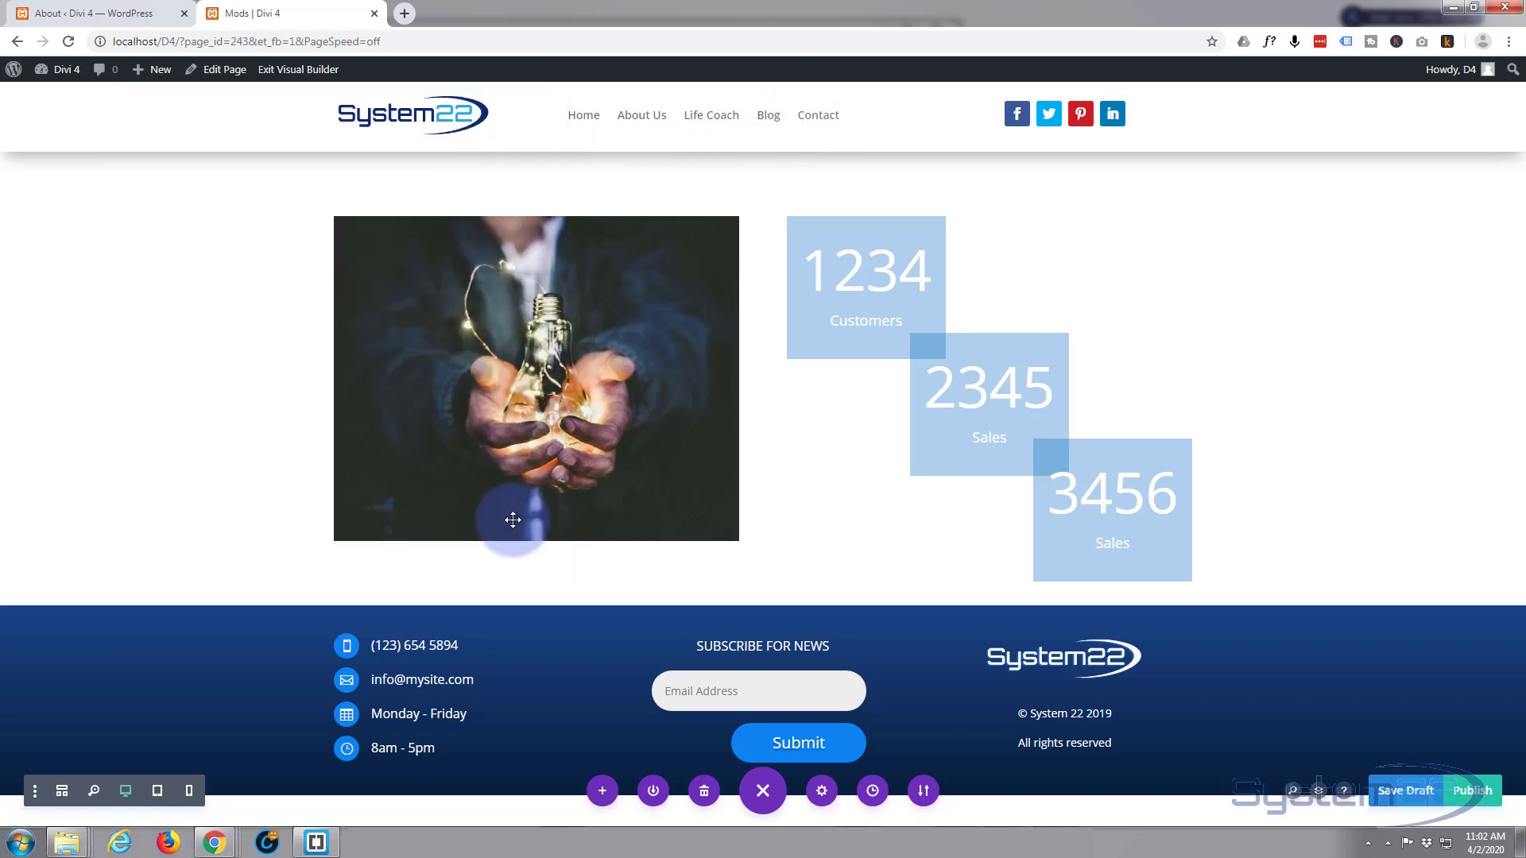
Change the 3456 counter's vertical offset to 224px in Position settings and save.
left_click(1084, 479)
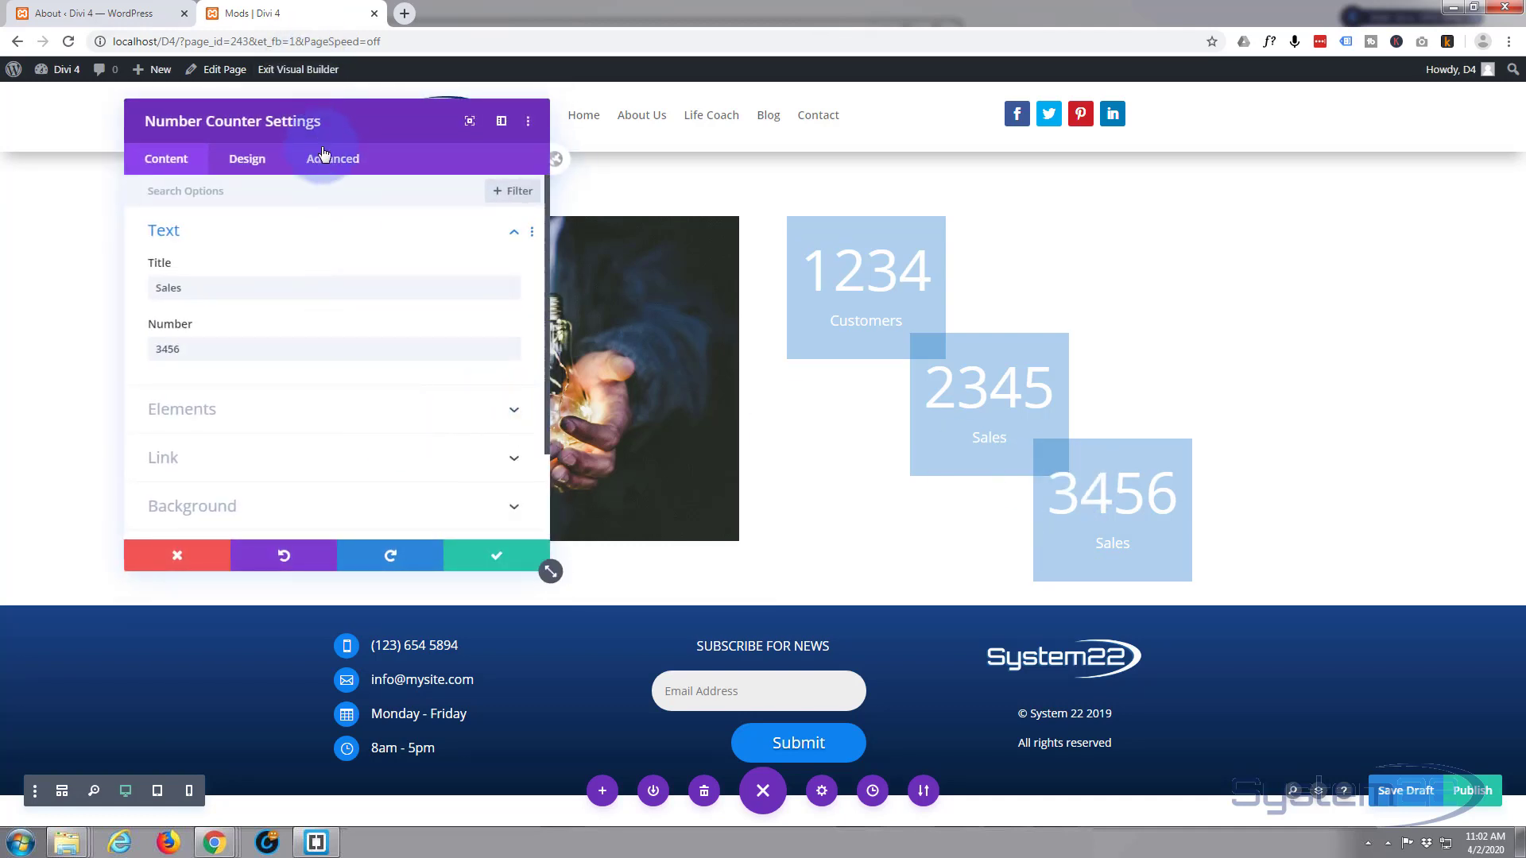
left_click(330, 159)
left_click(273, 429)
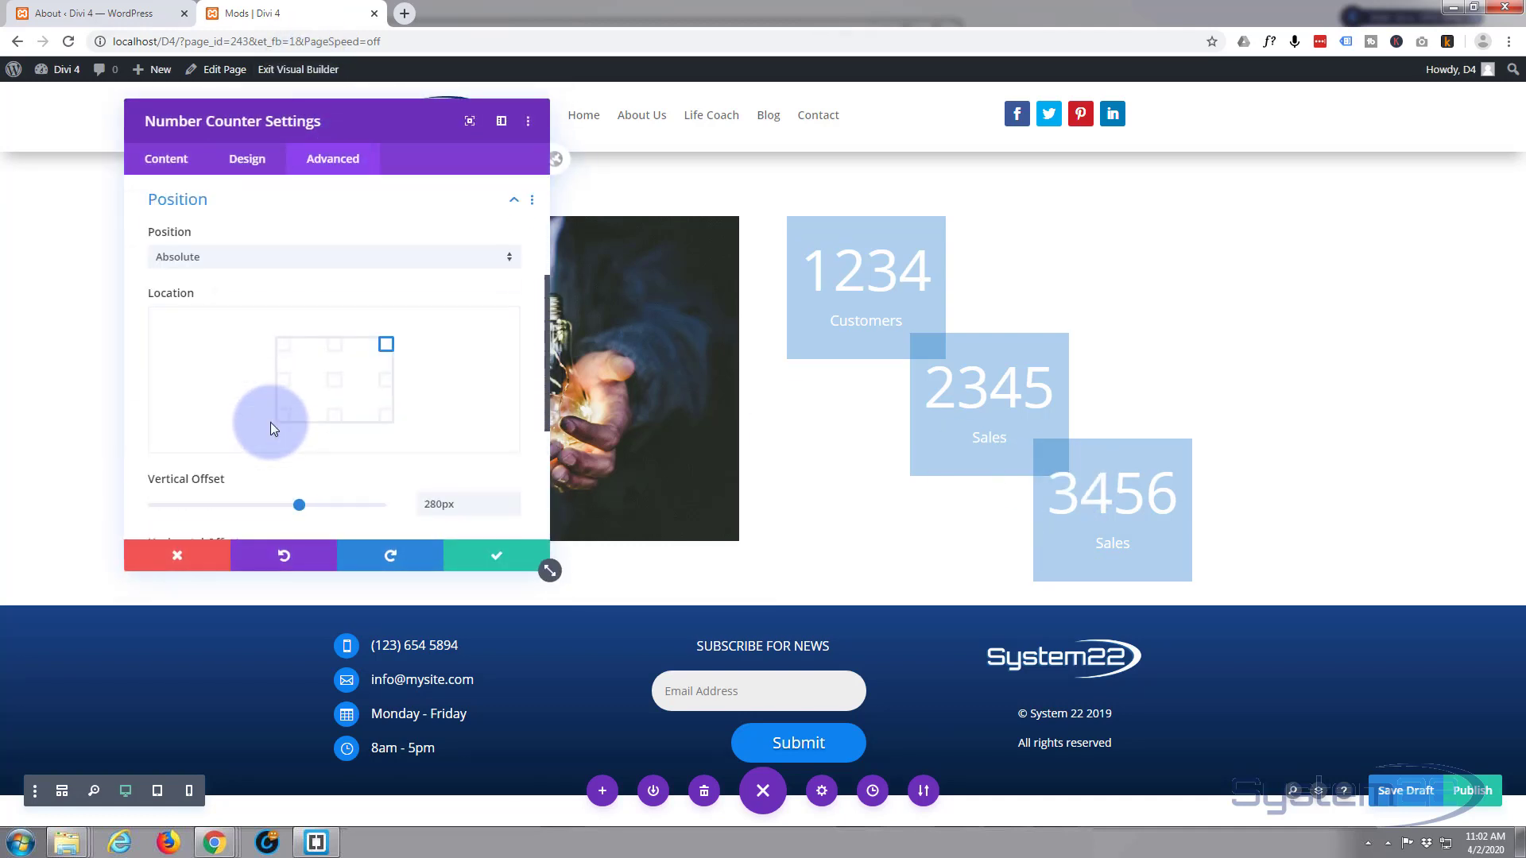
scroll(283, 445, "down", 1)
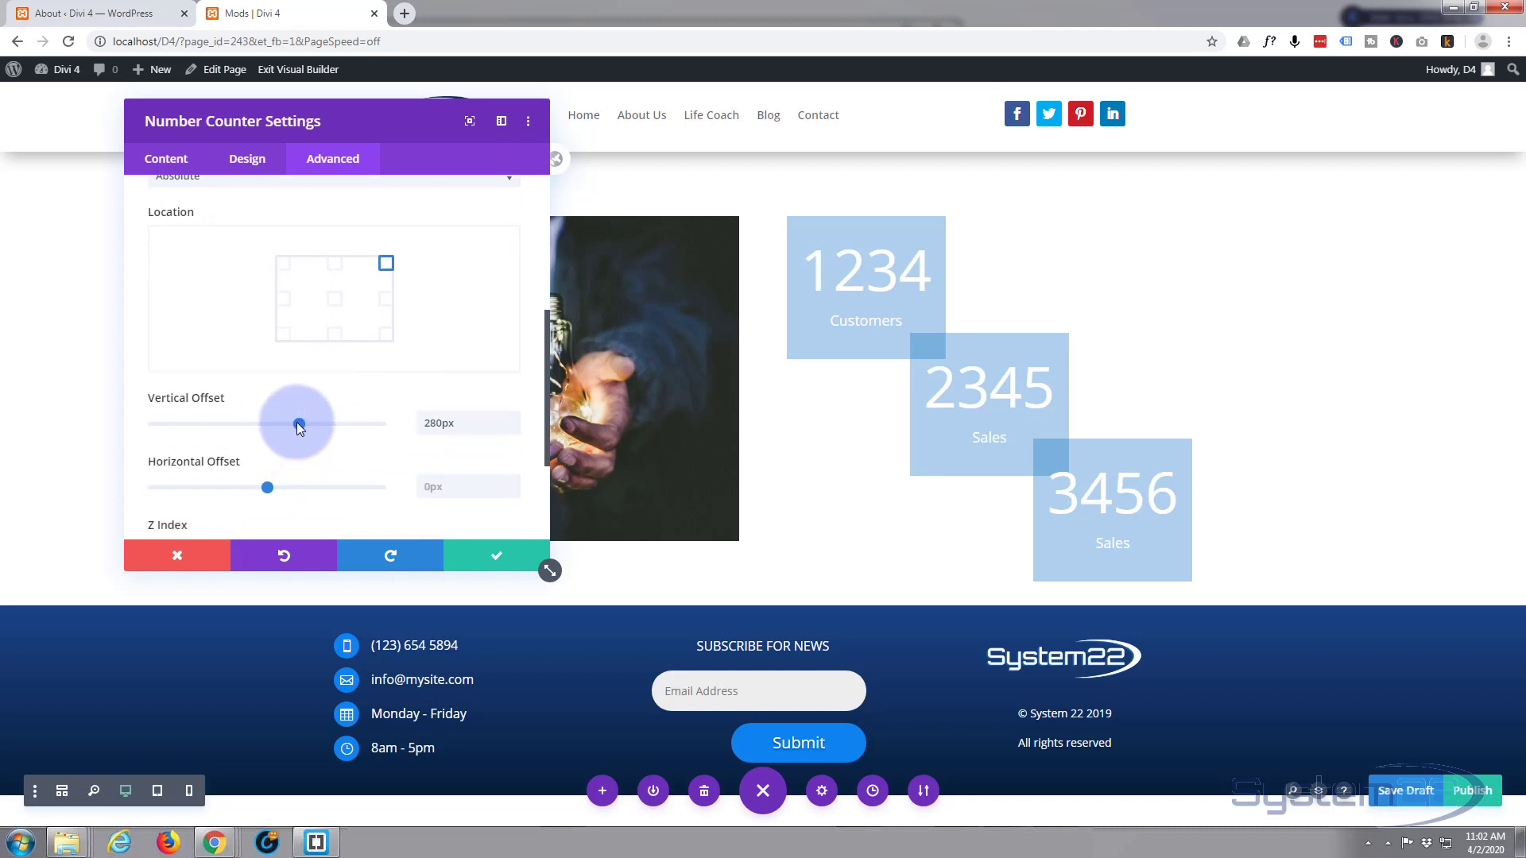
left_click_drag(297, 424, 292, 424)
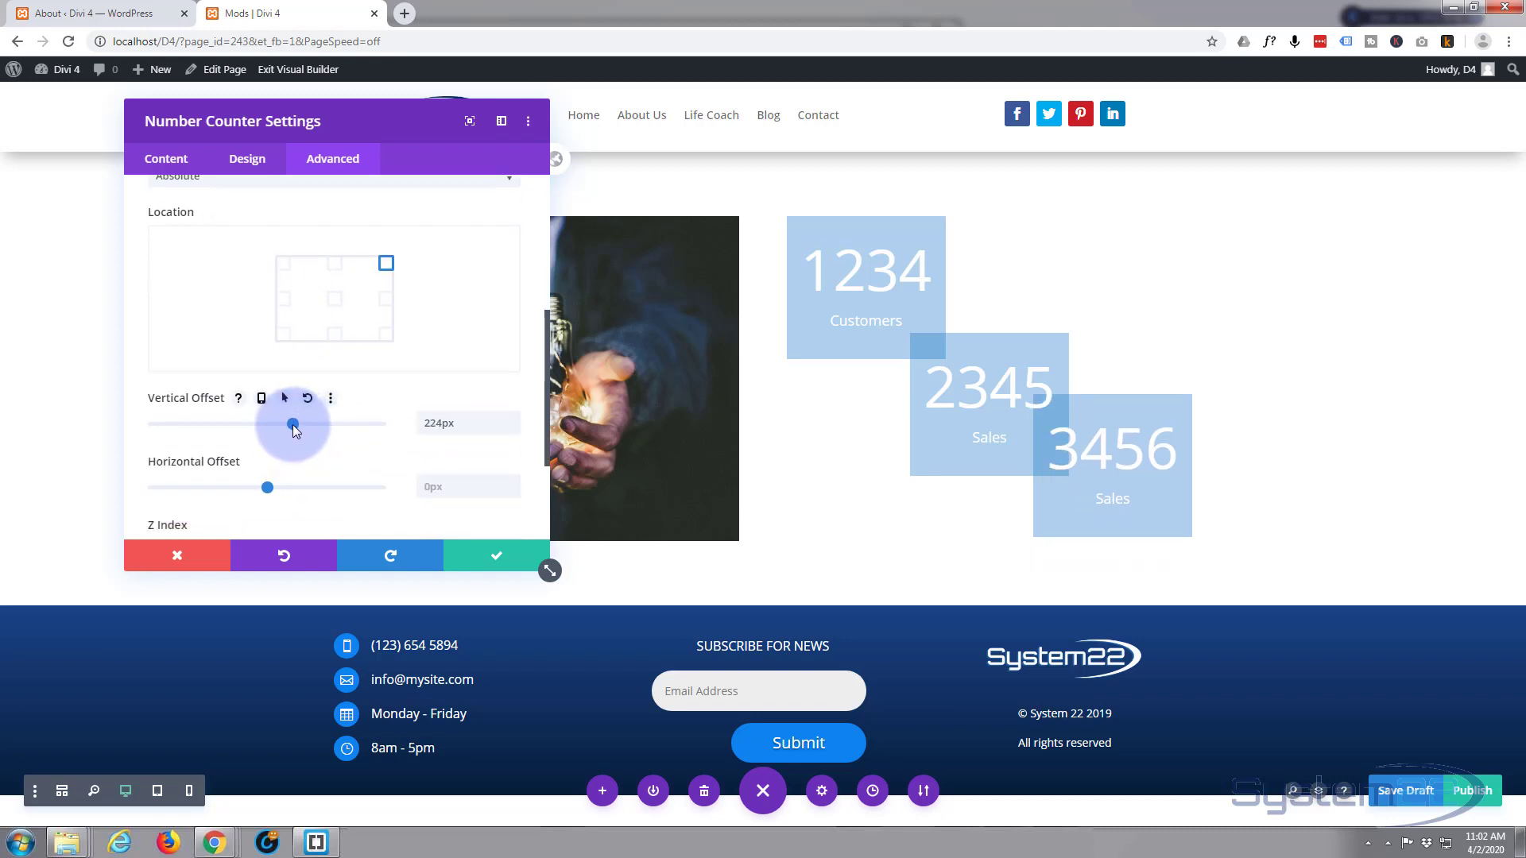
left_click(493, 550)
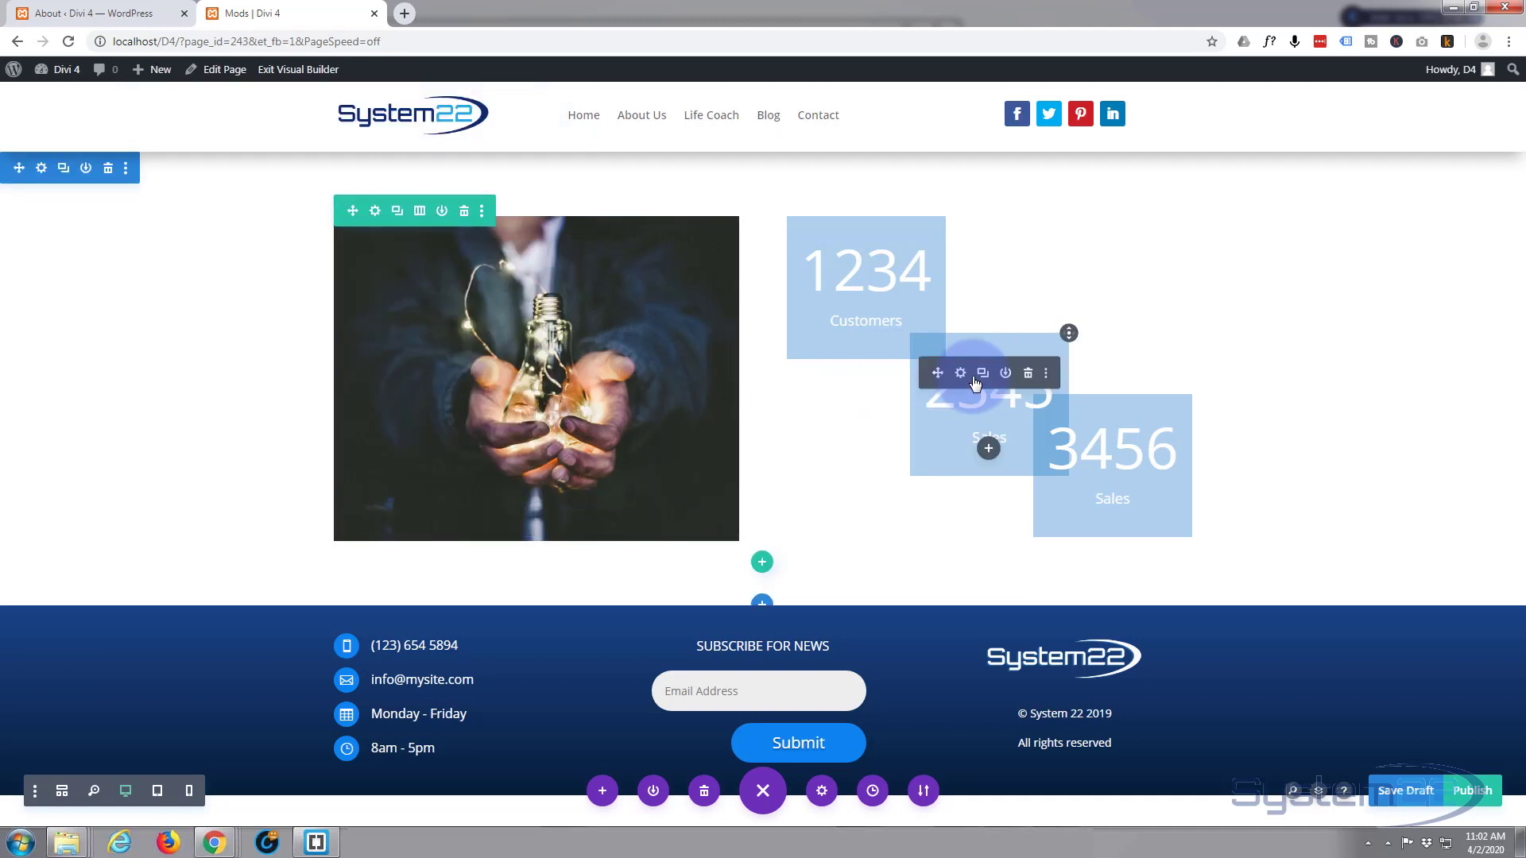
Lower the 2345 counter's vertical offset from 147px to 112px in its Position settings.
left_click(961, 372)
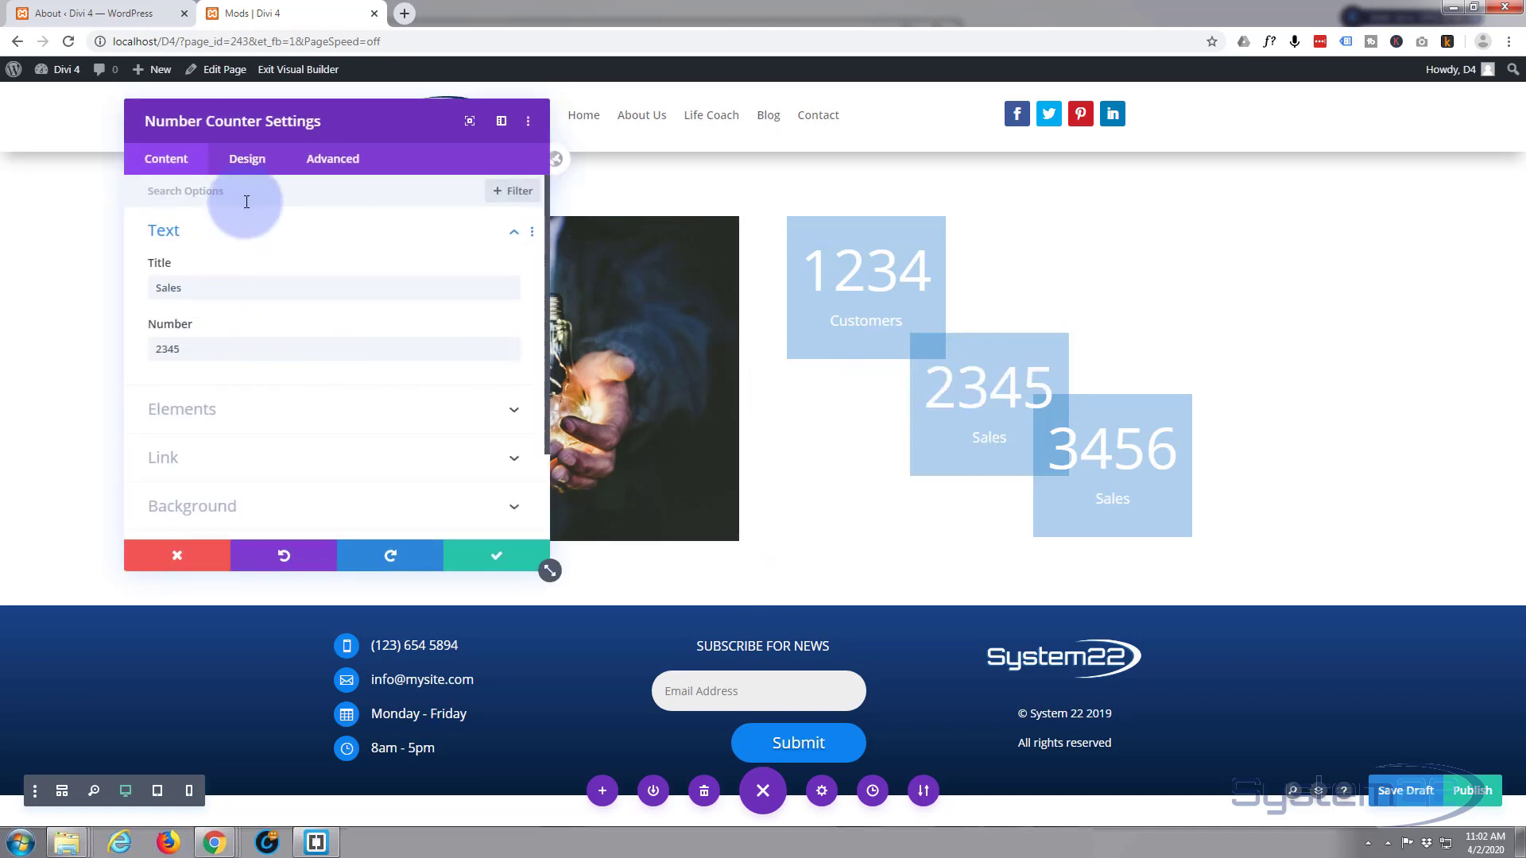
left_click(247, 158)
left_click(326, 159)
left_click(242, 421)
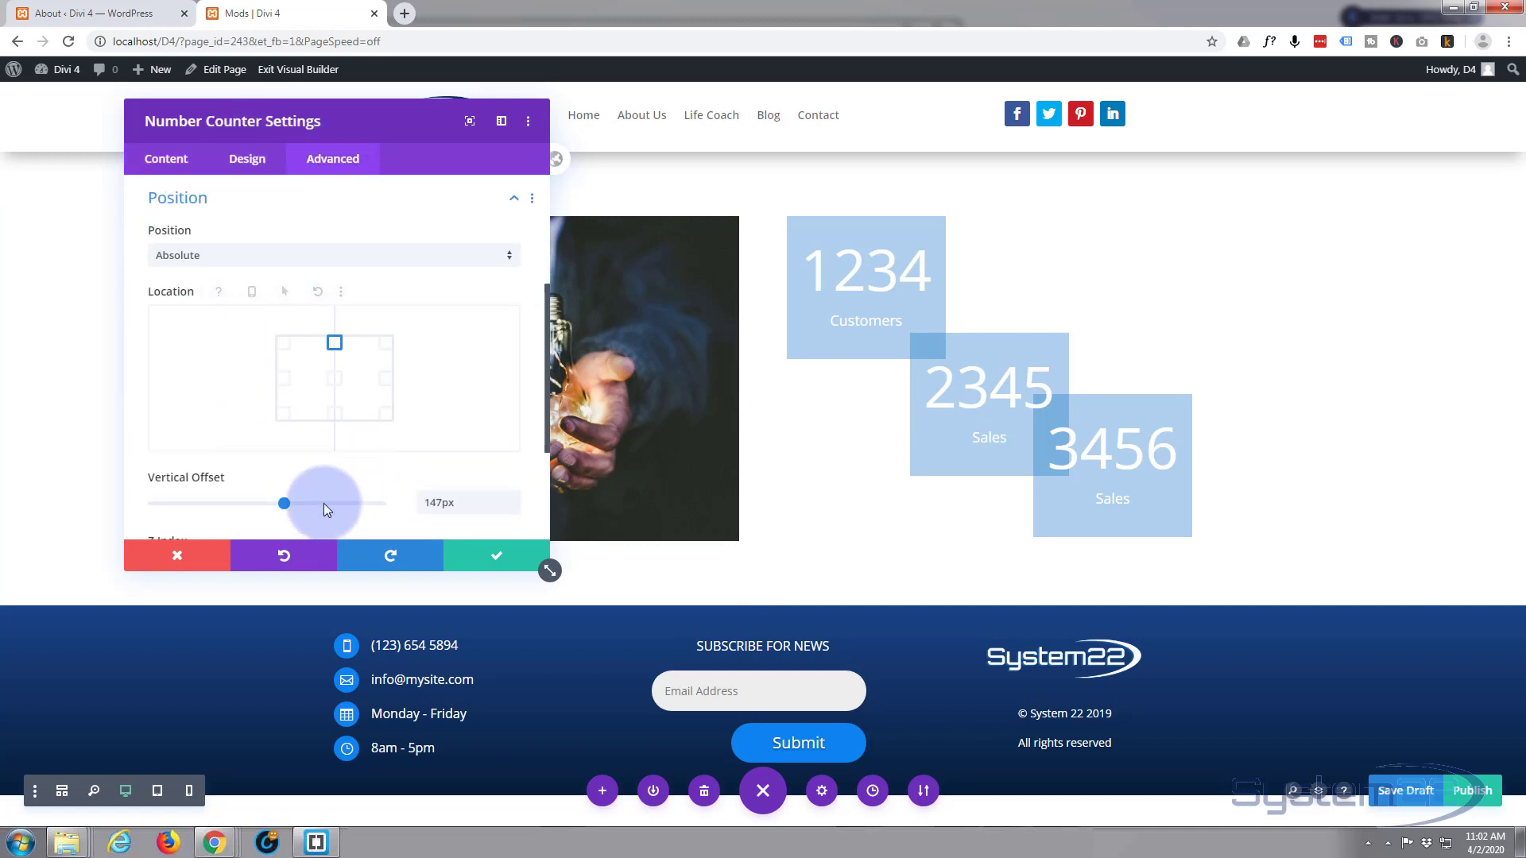
left_click_drag(283, 503, 280, 504)
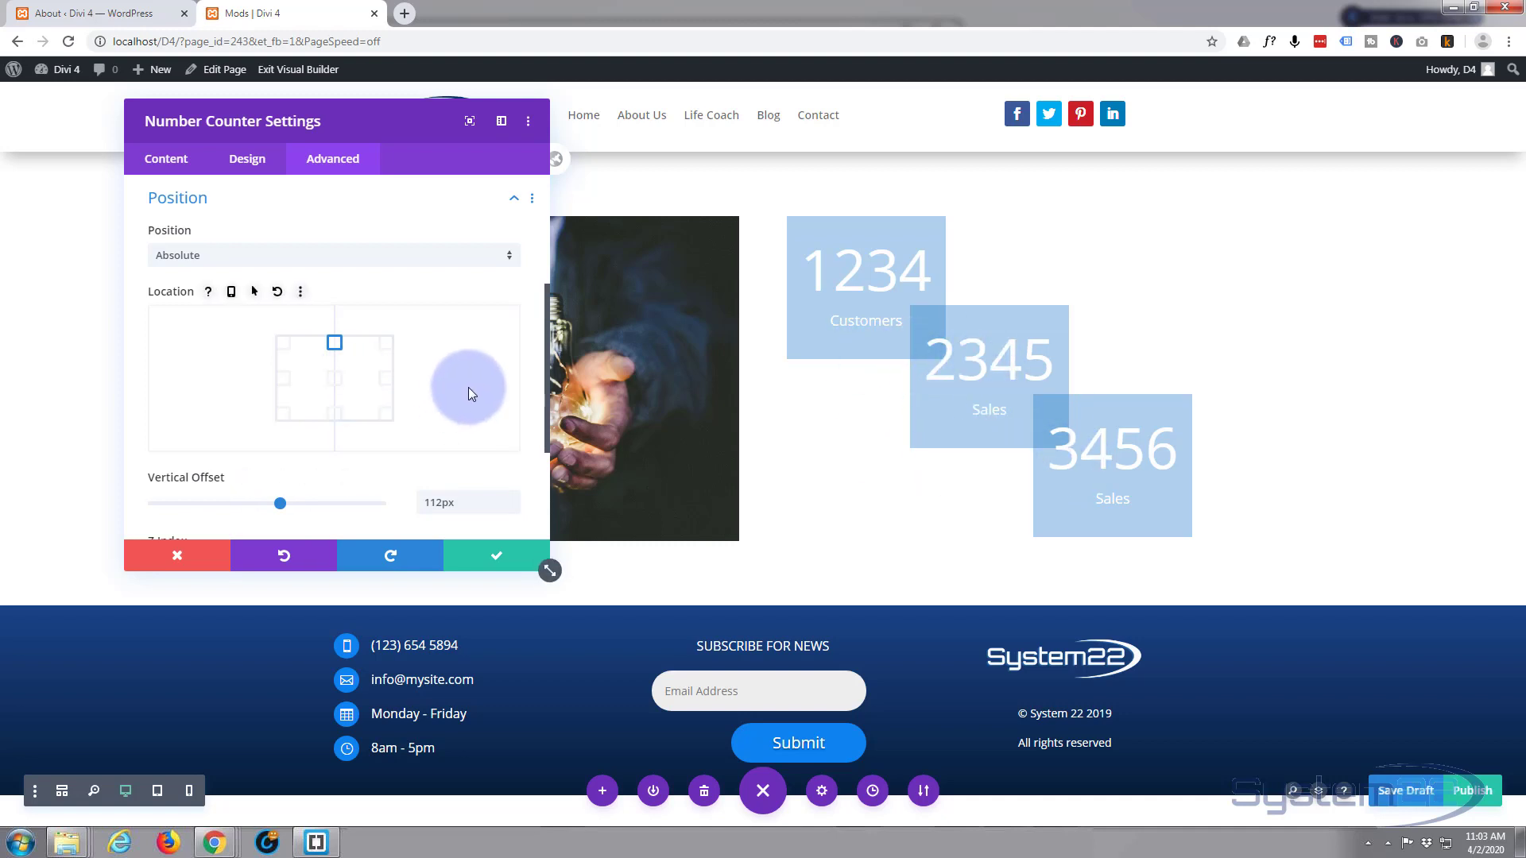
scroll(469, 388, "down", 3)
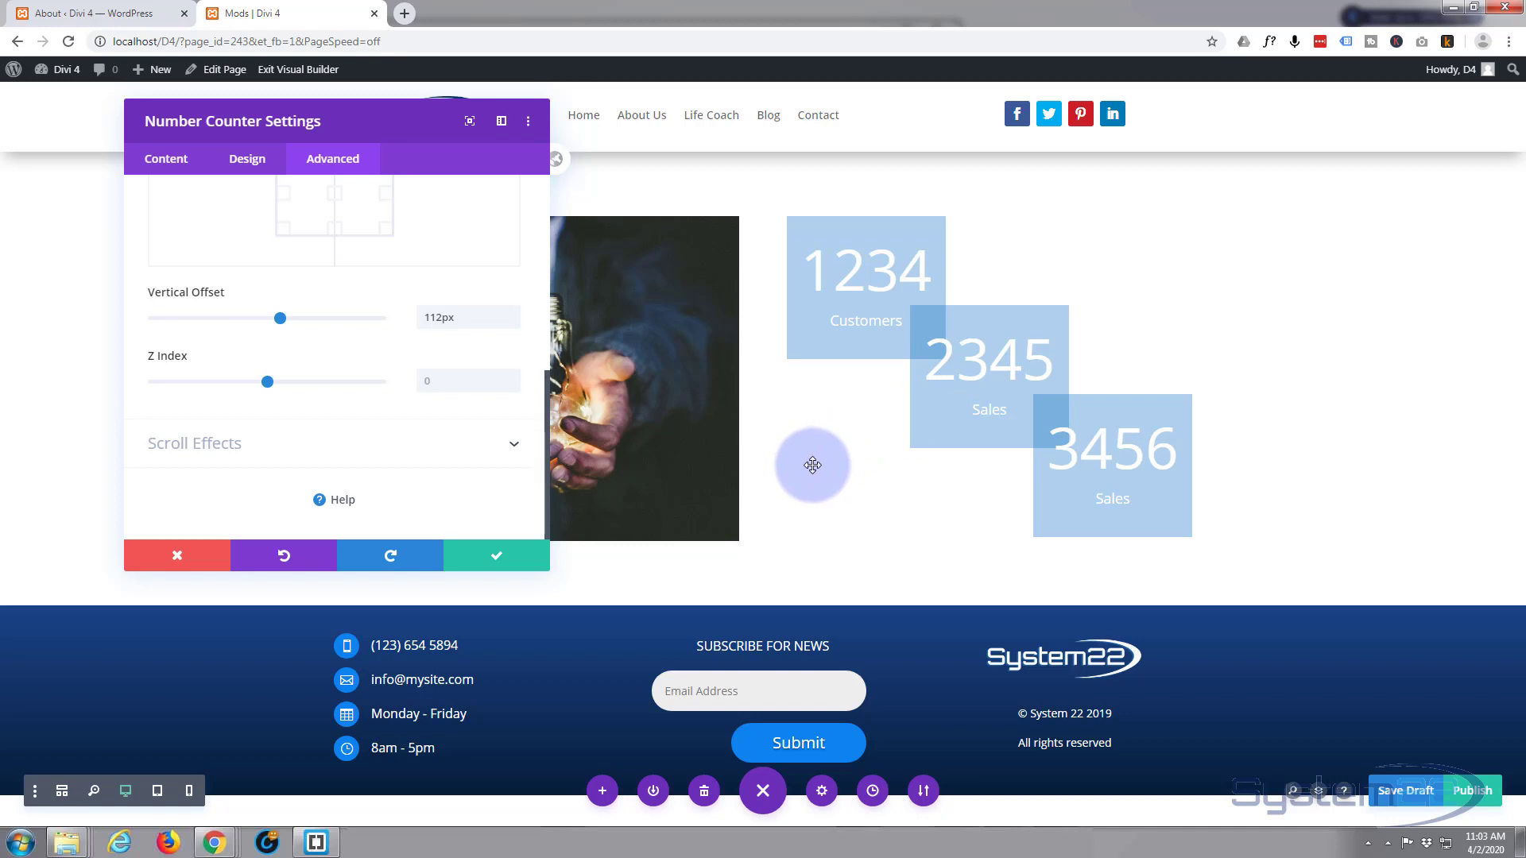
Enable separate desktop, tablet and phone values for the 2345 counter's location and position.
scroll(310, 383, "up", 2)
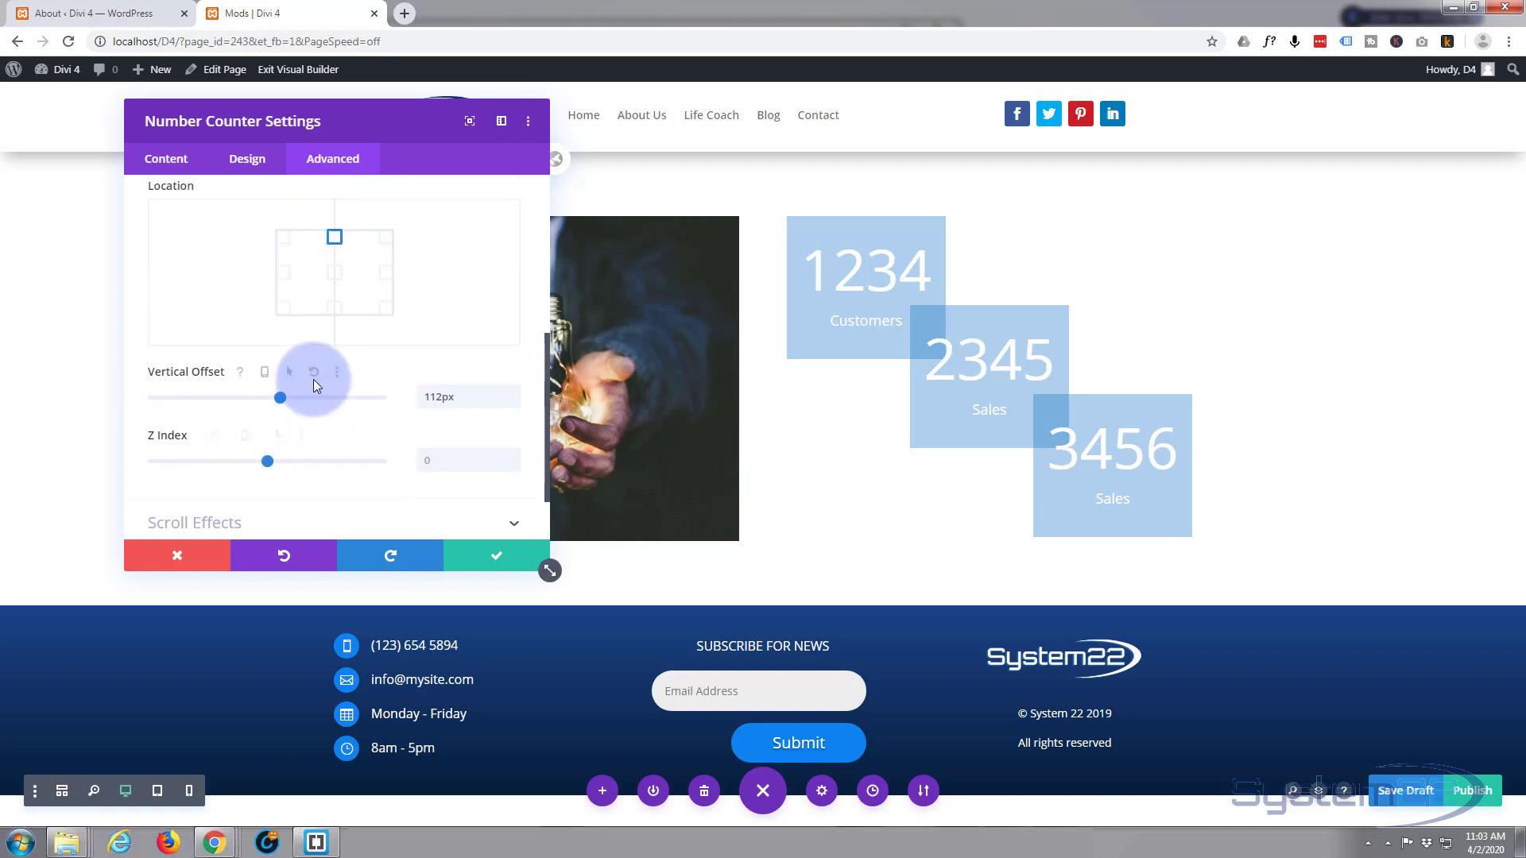
scroll(313, 379, "up", 5)
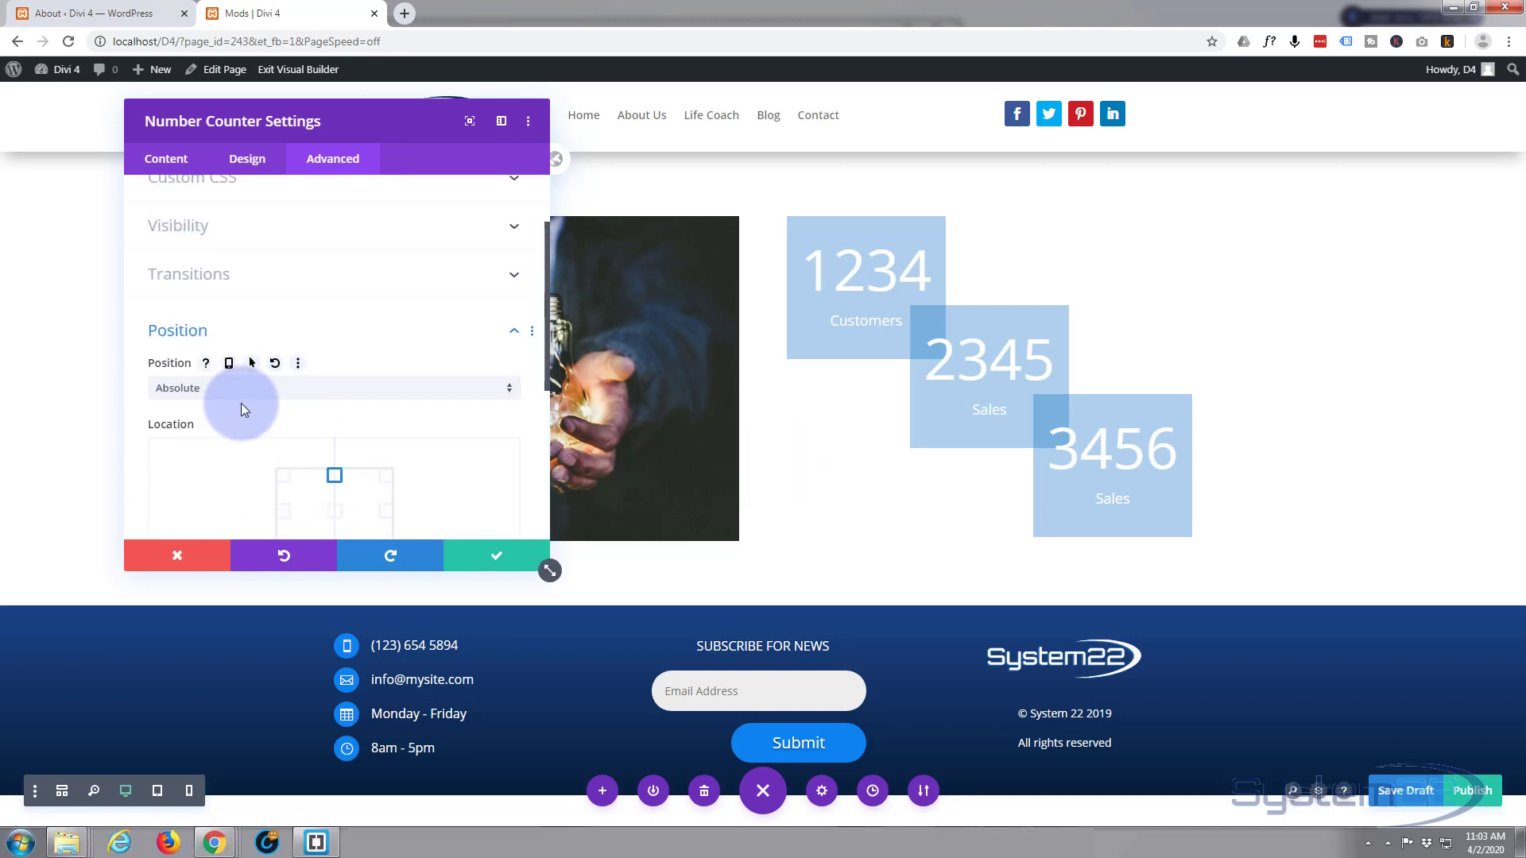
scroll(241, 403, "down", 2)
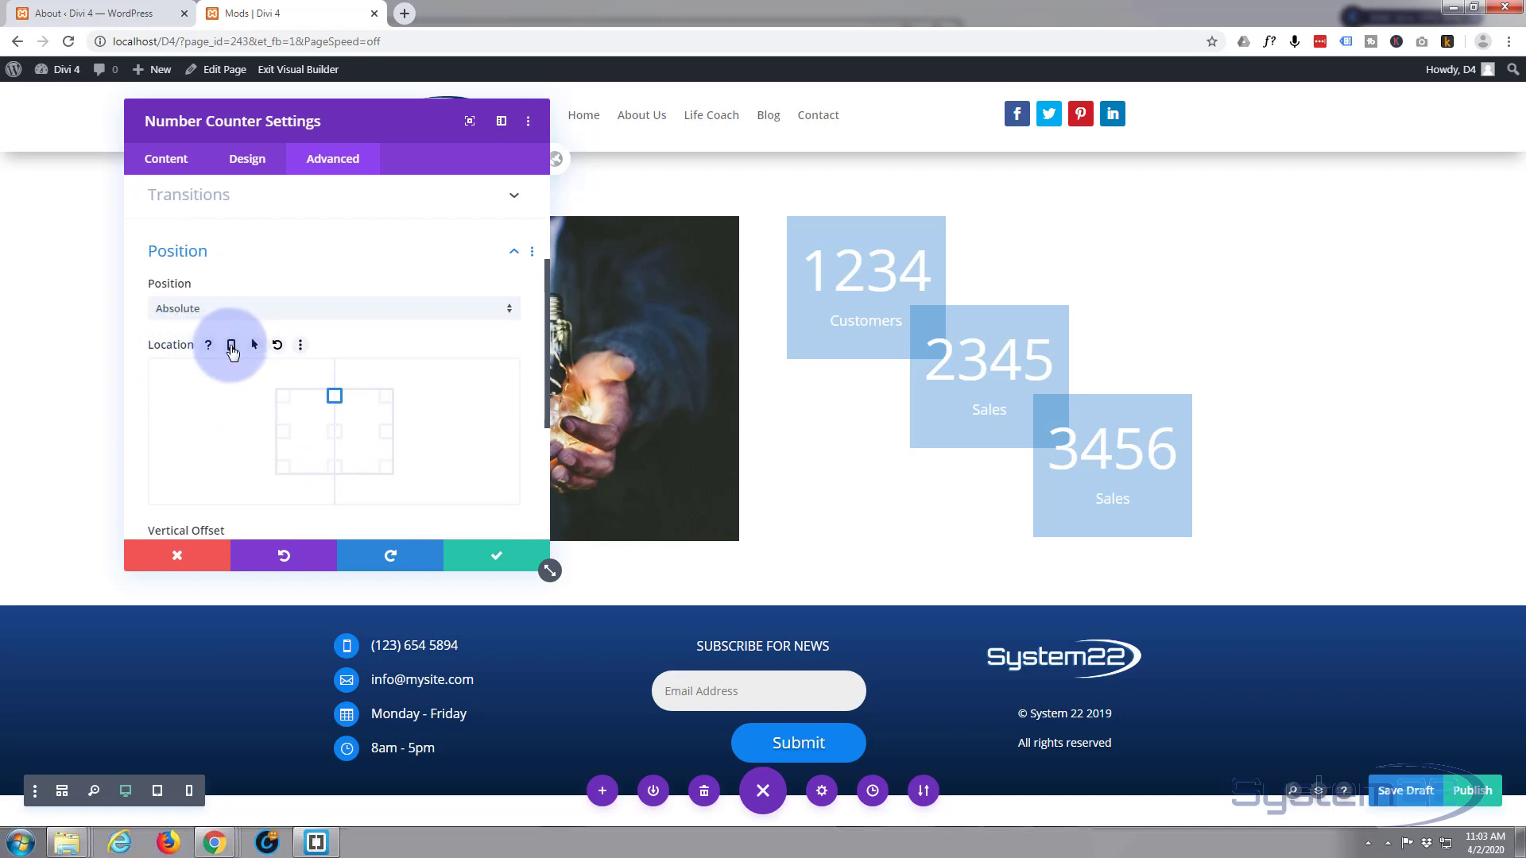
scroll(219, 440, "down", 1)
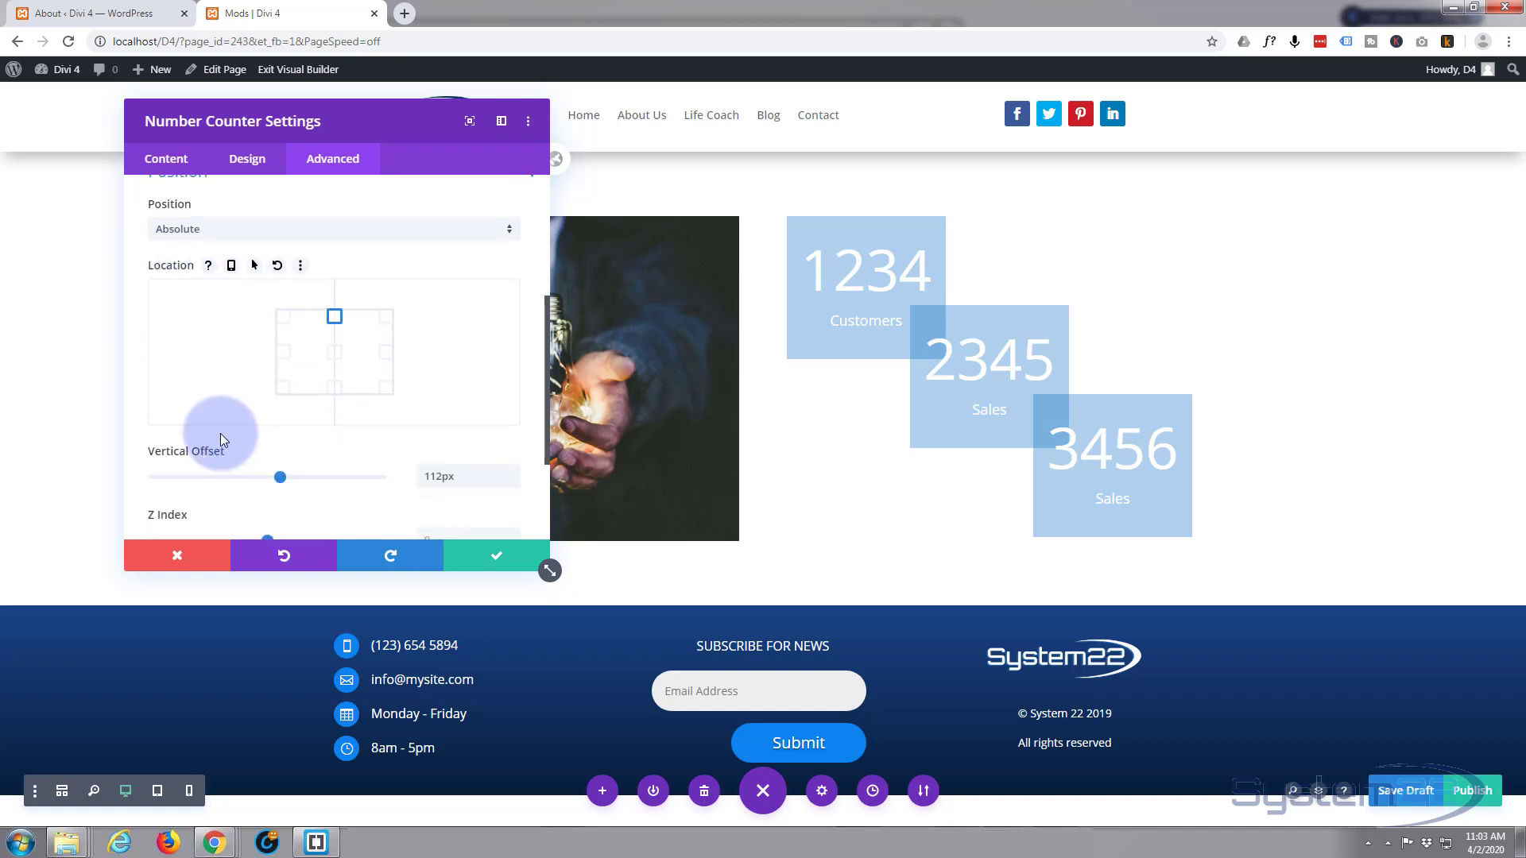
scroll(221, 434, "up", 1)
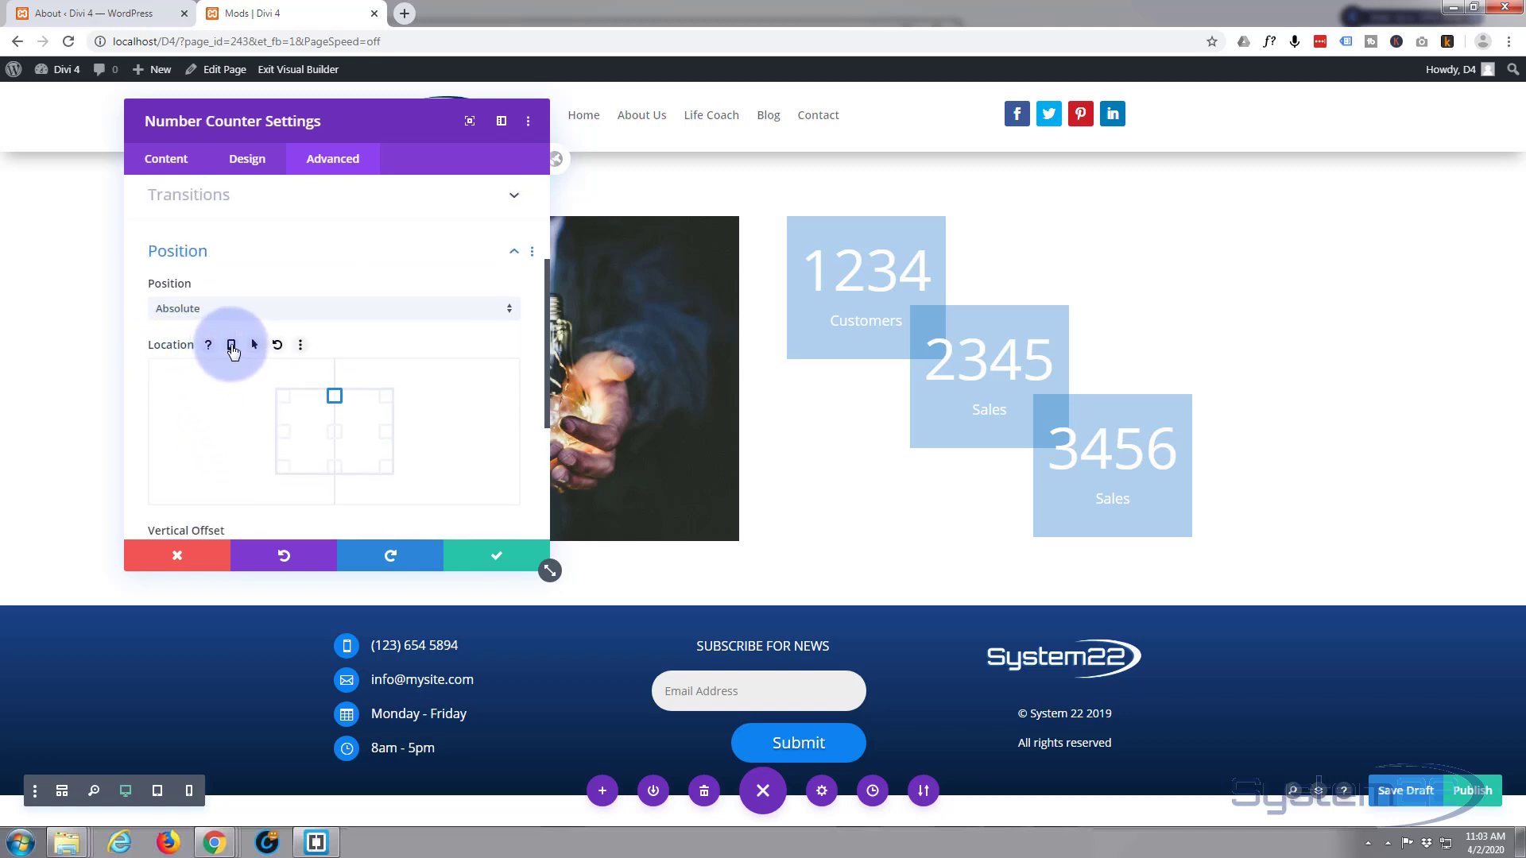
left_click(231, 346)
left_click(229, 284)
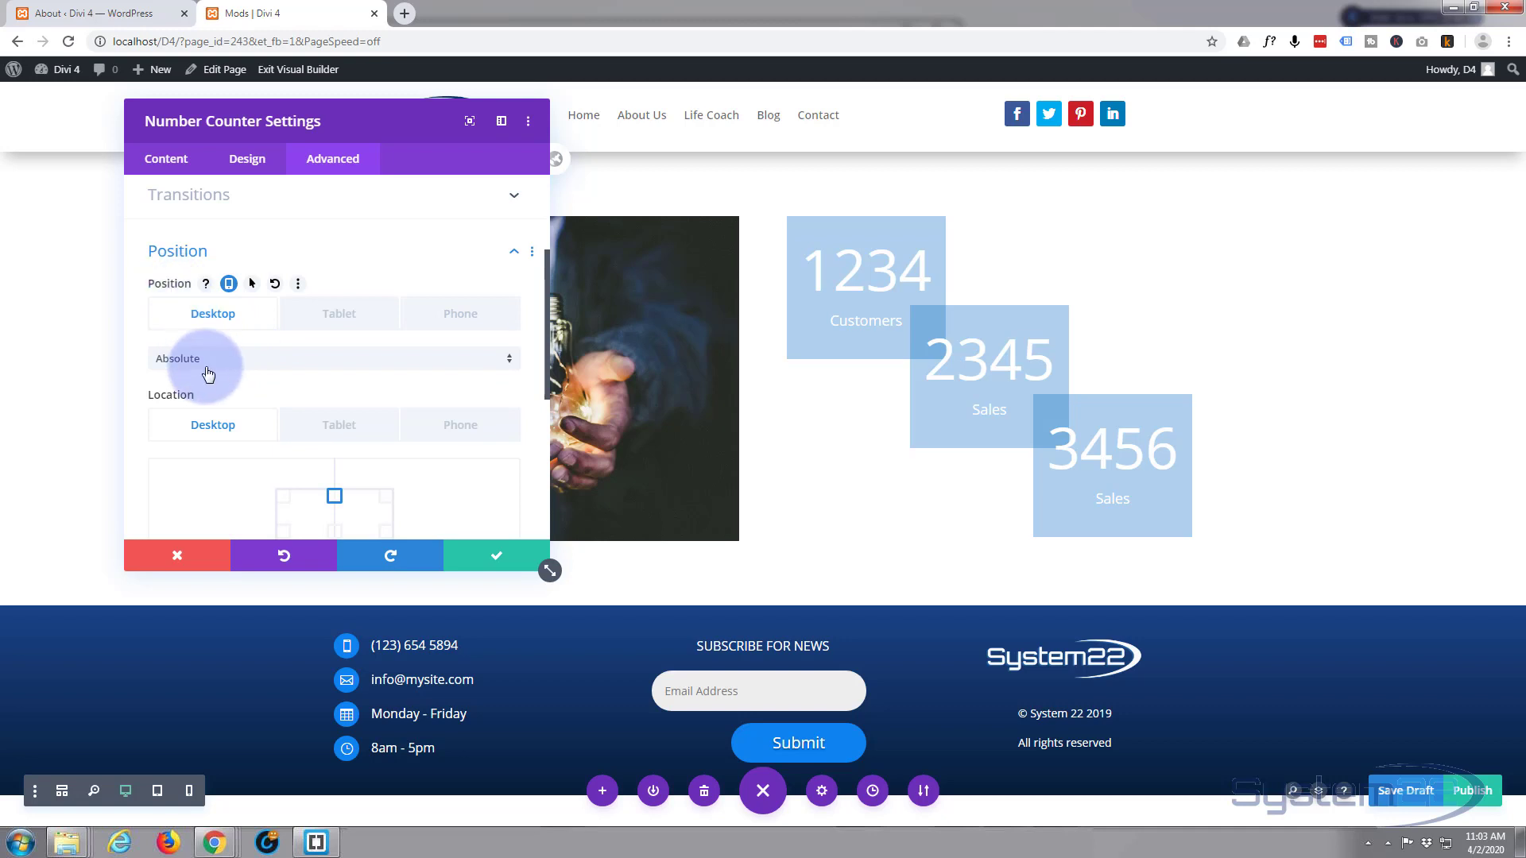
scroll(204, 364, "down", 2)
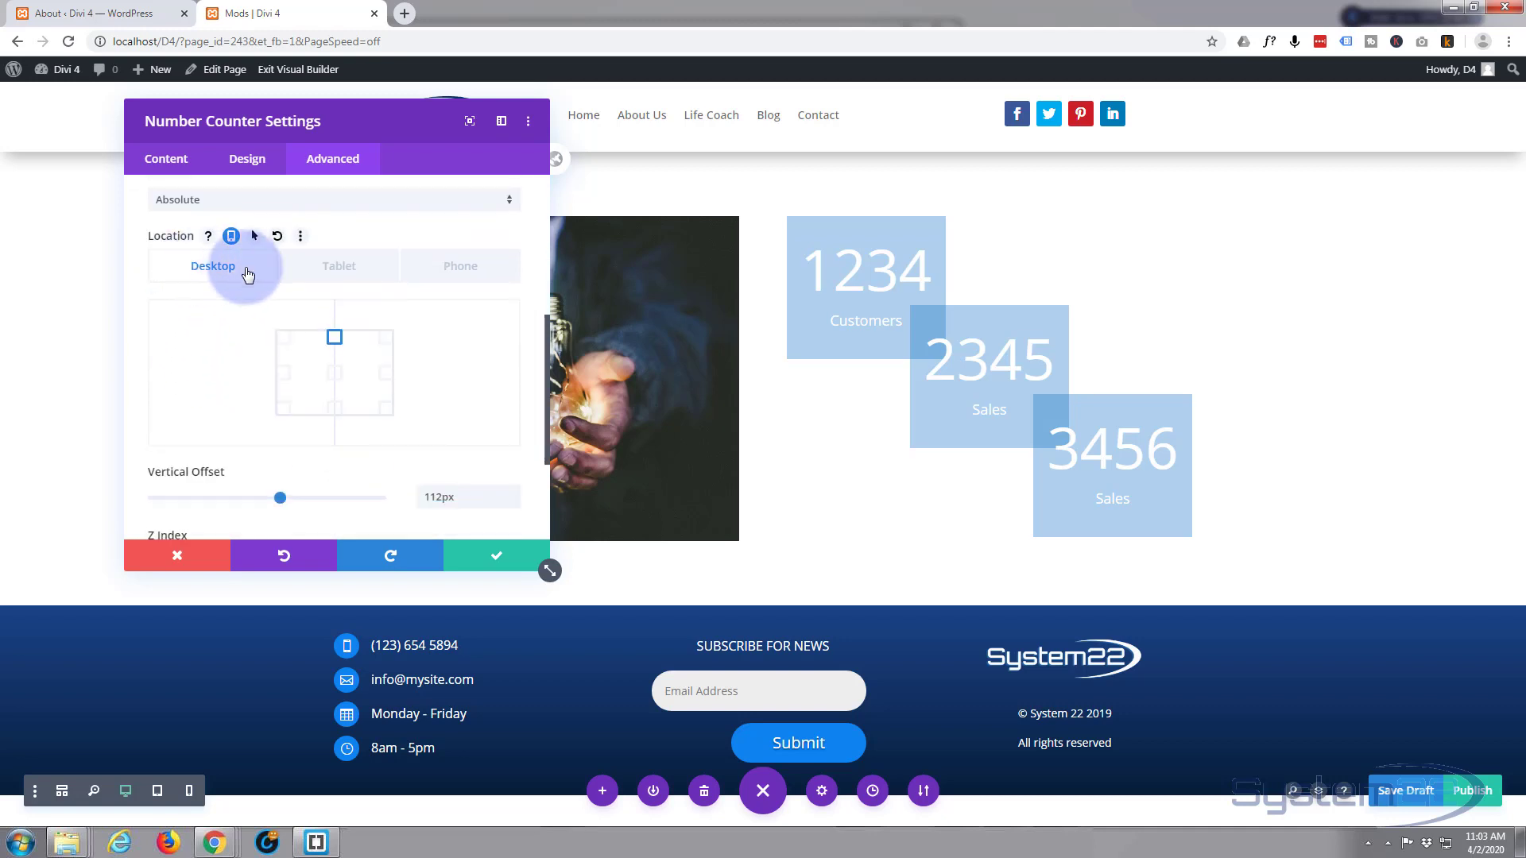
Anchor the 2345 counter at bottom-centre on tablet, check the phone tab, and save.
left_click(332, 272)
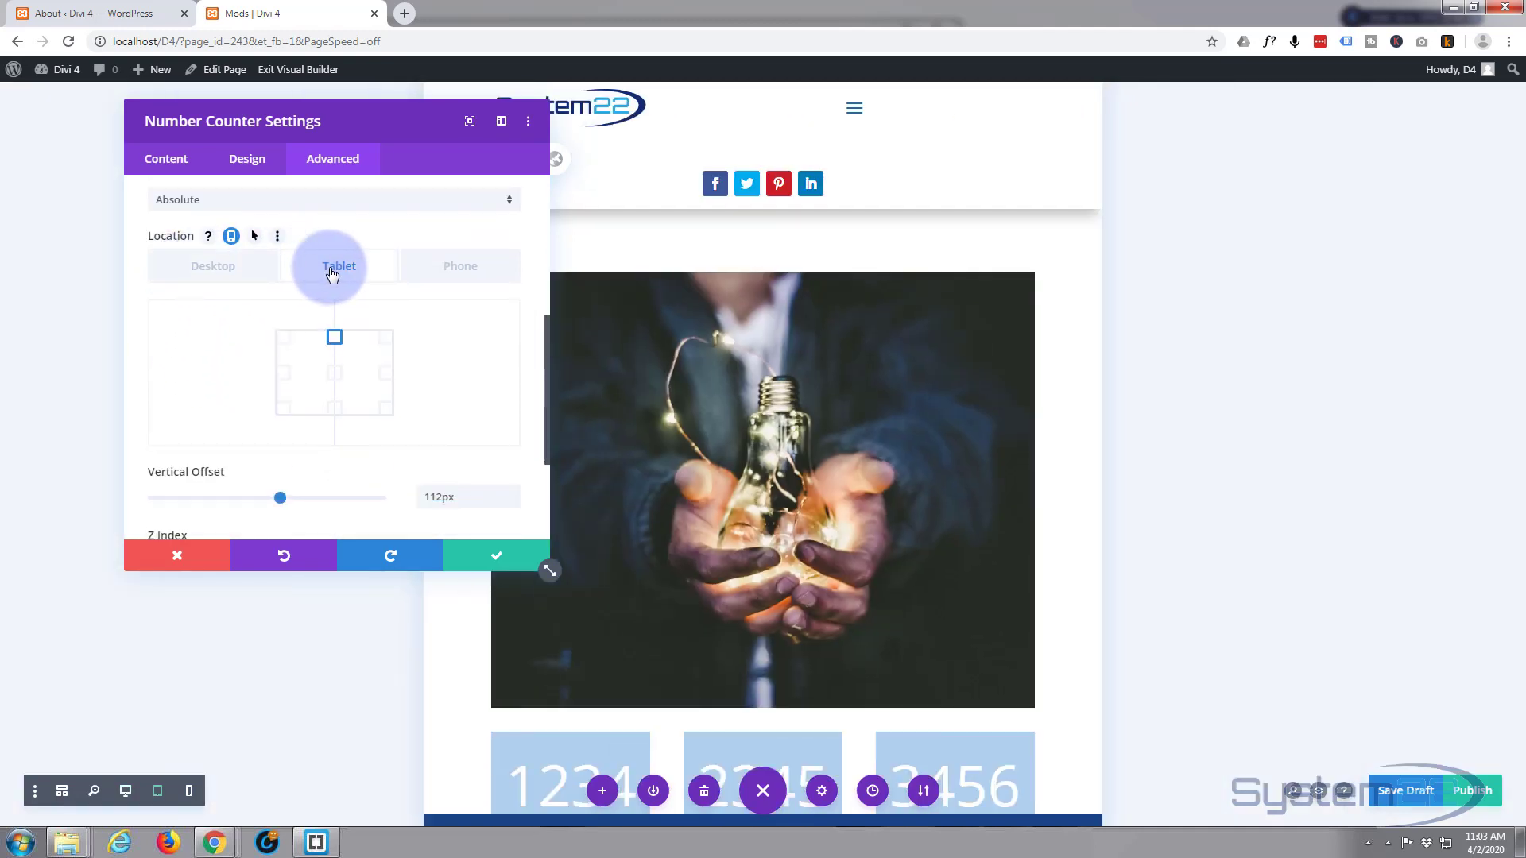
scroll(759, 509, "down", 1)
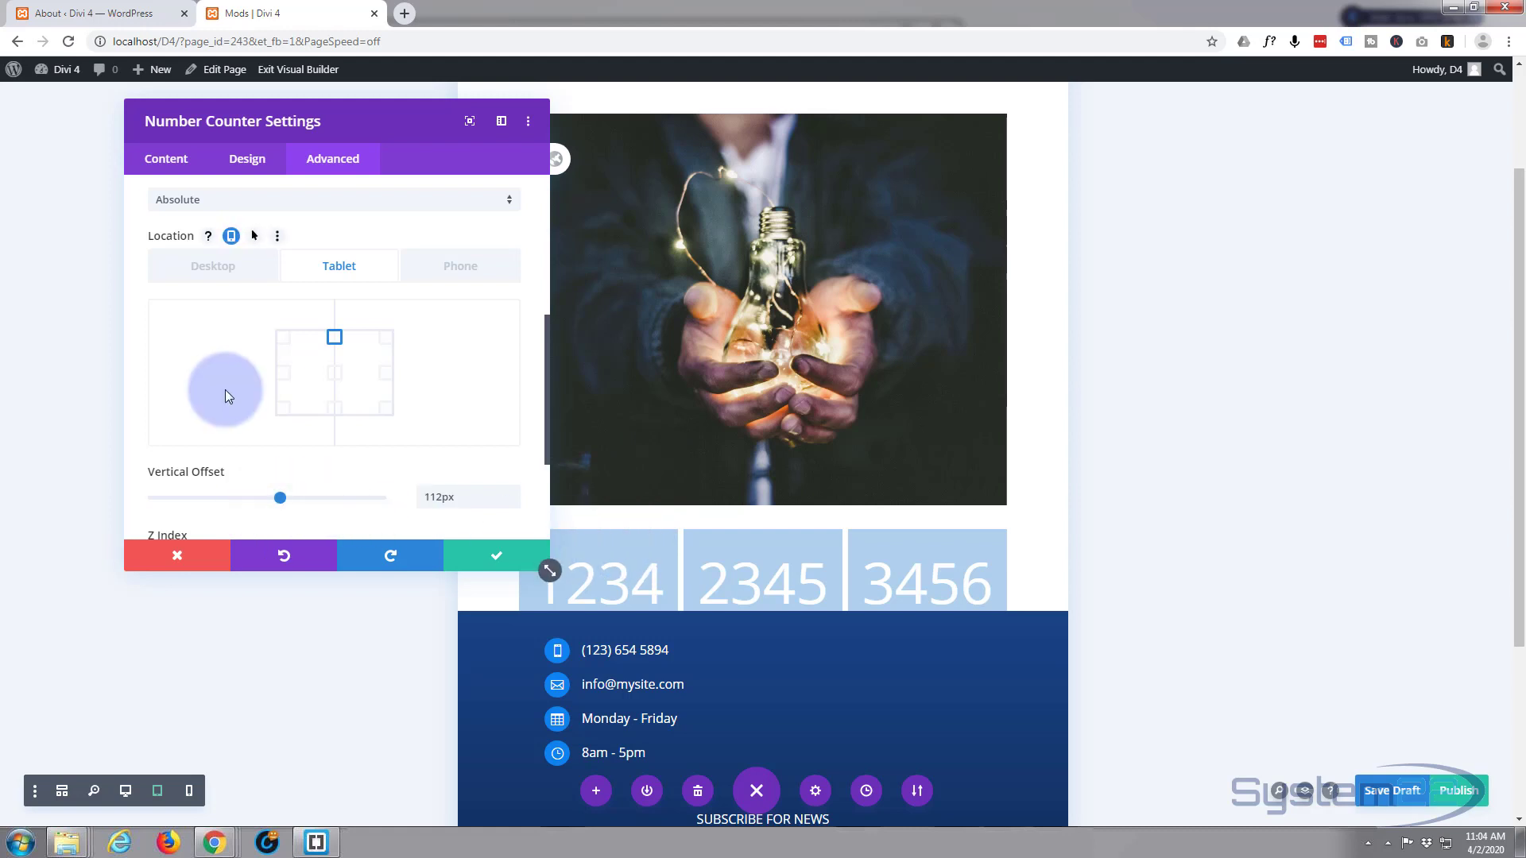
left_click(334, 373)
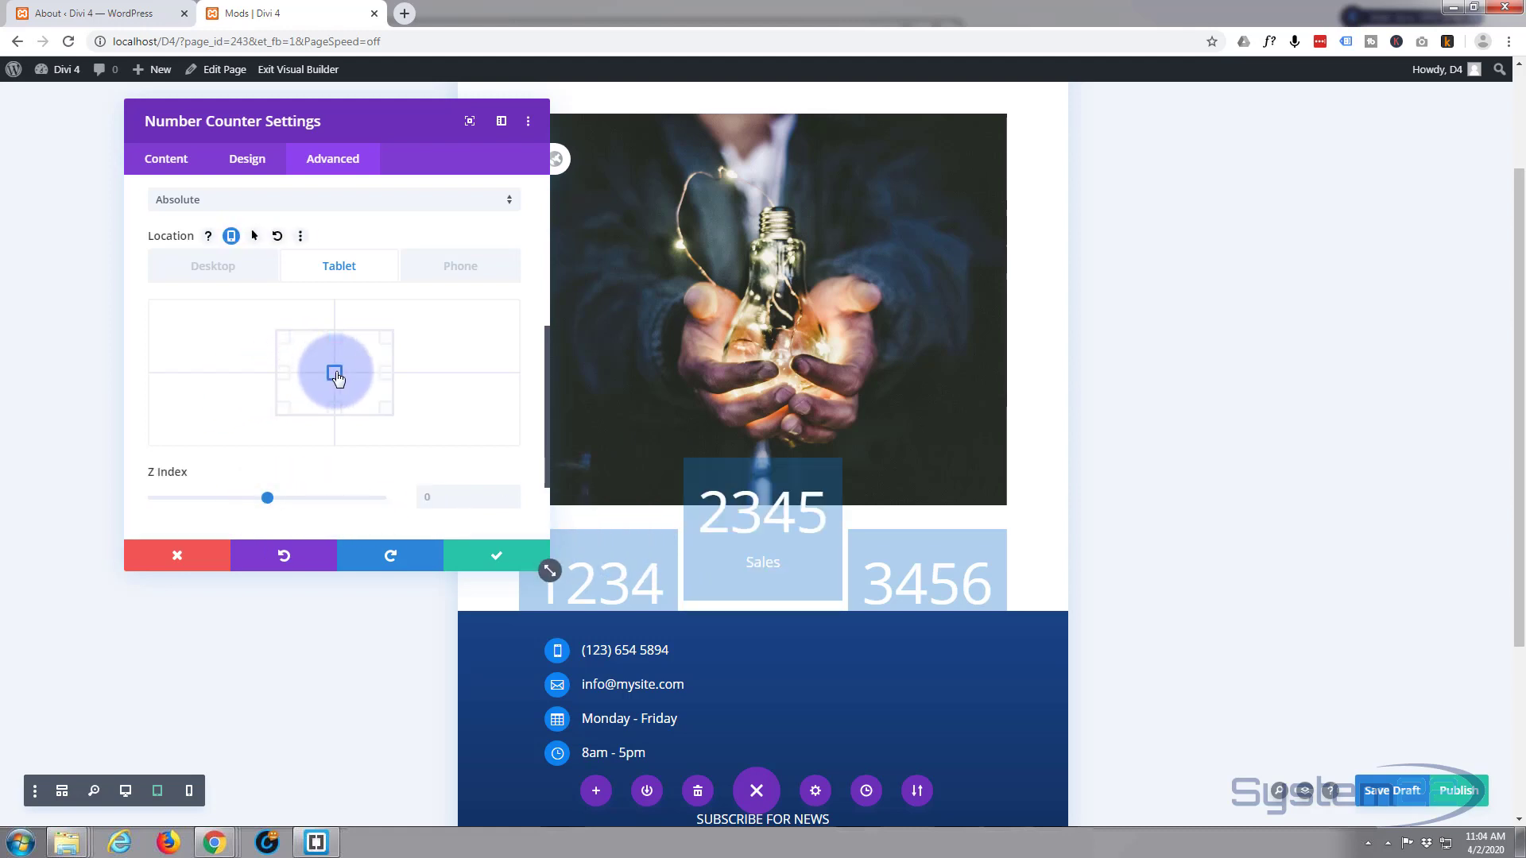
left_click(335, 412)
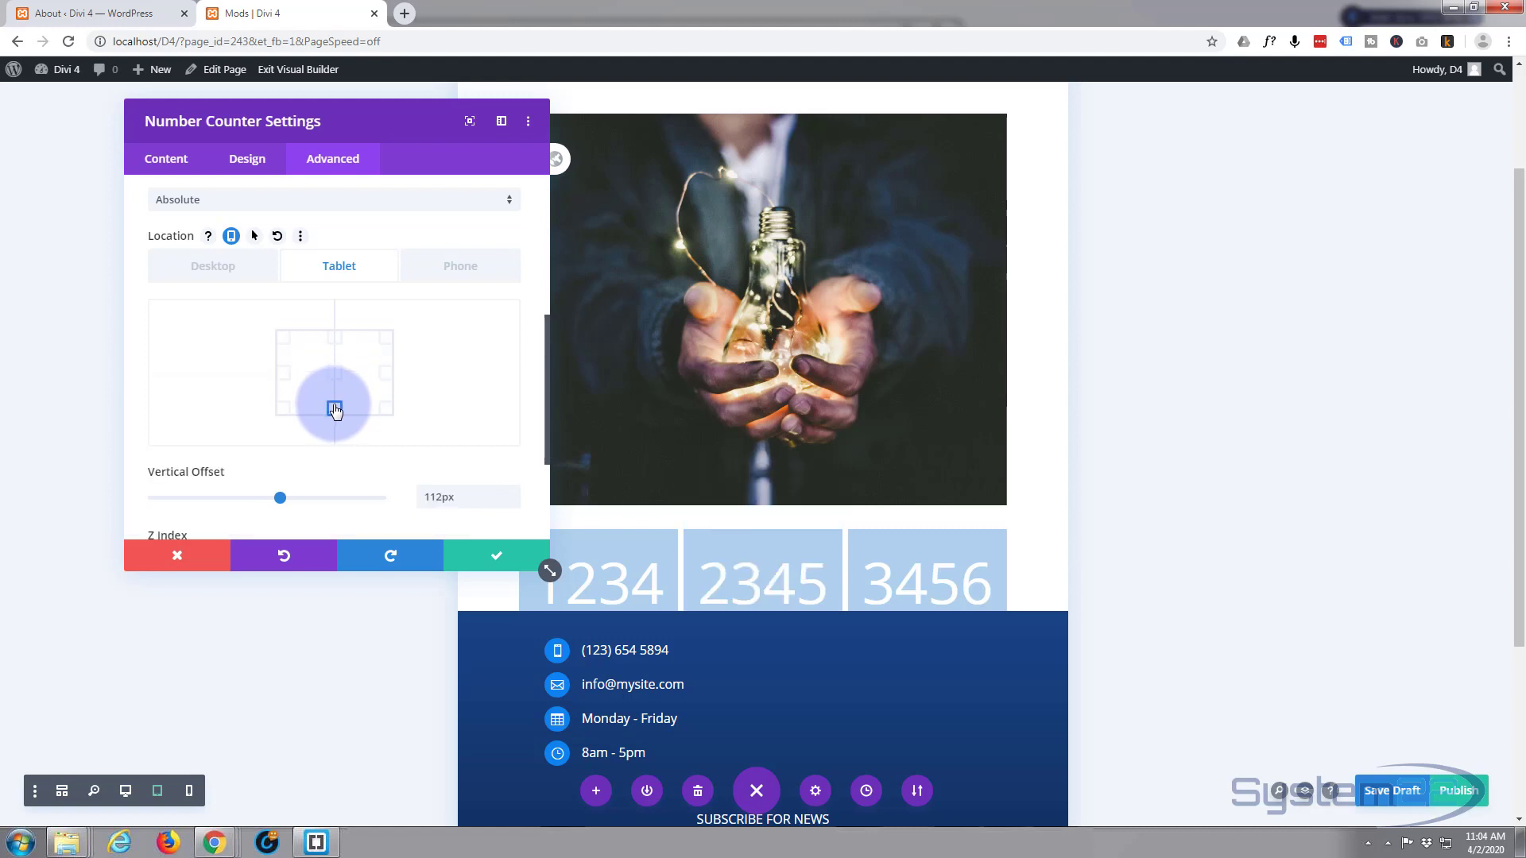
left_click(334, 375)
left_click(334, 338)
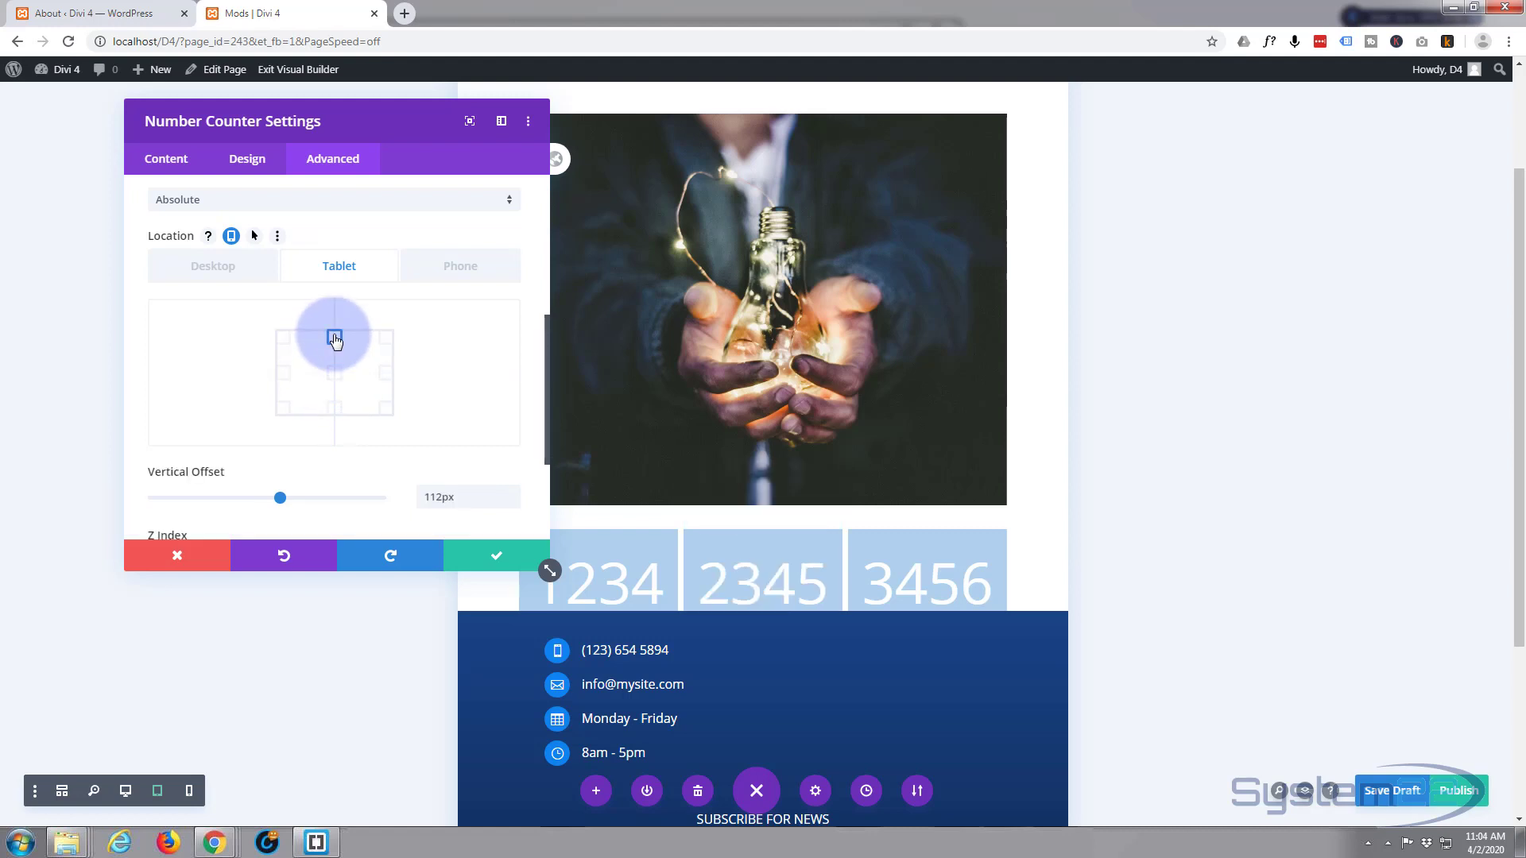
left_click(335, 375)
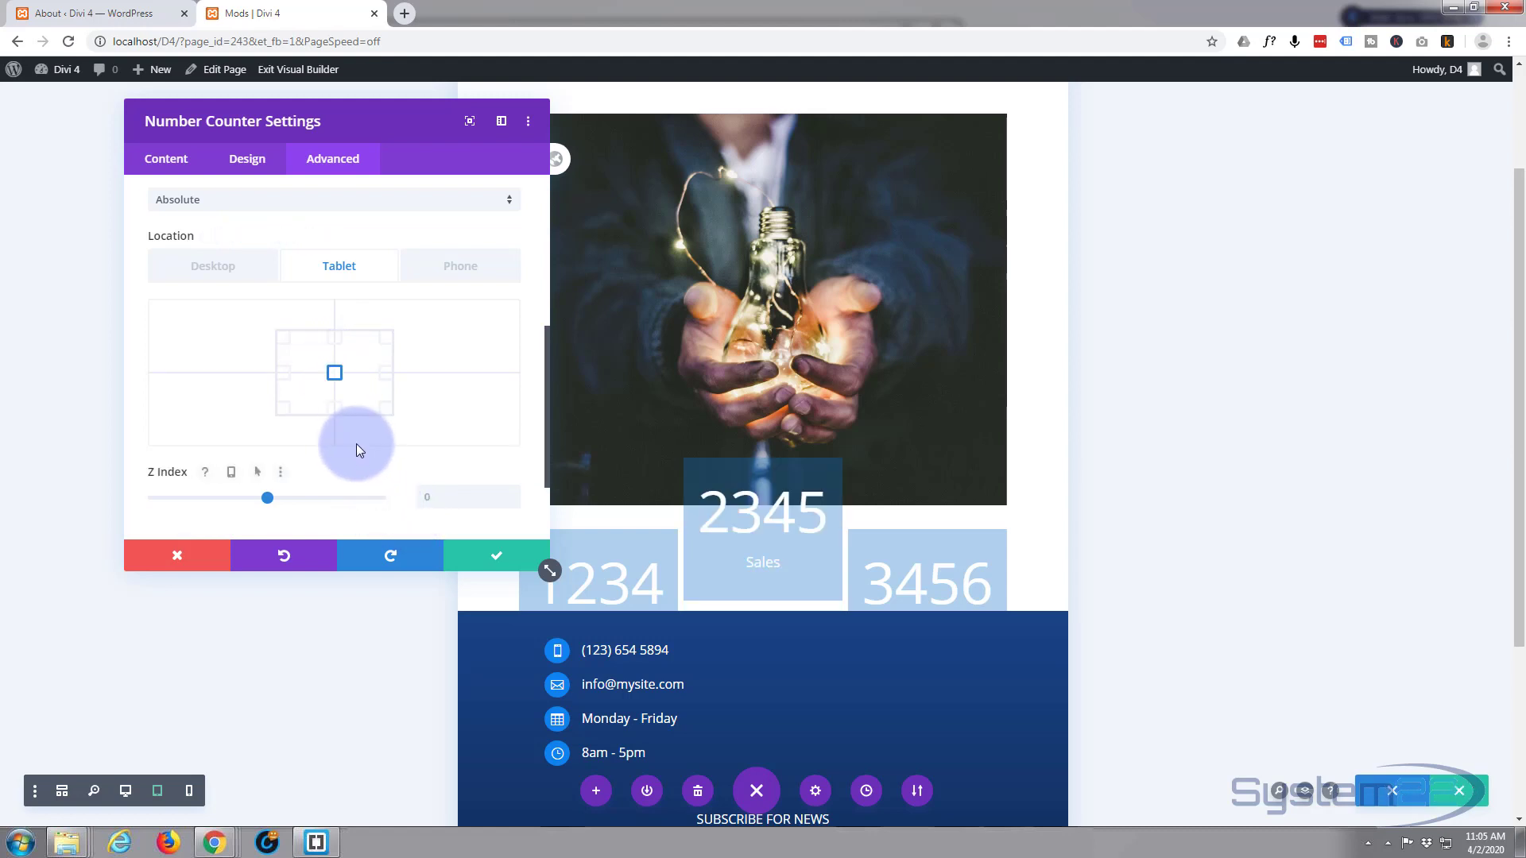
left_click(334, 408)
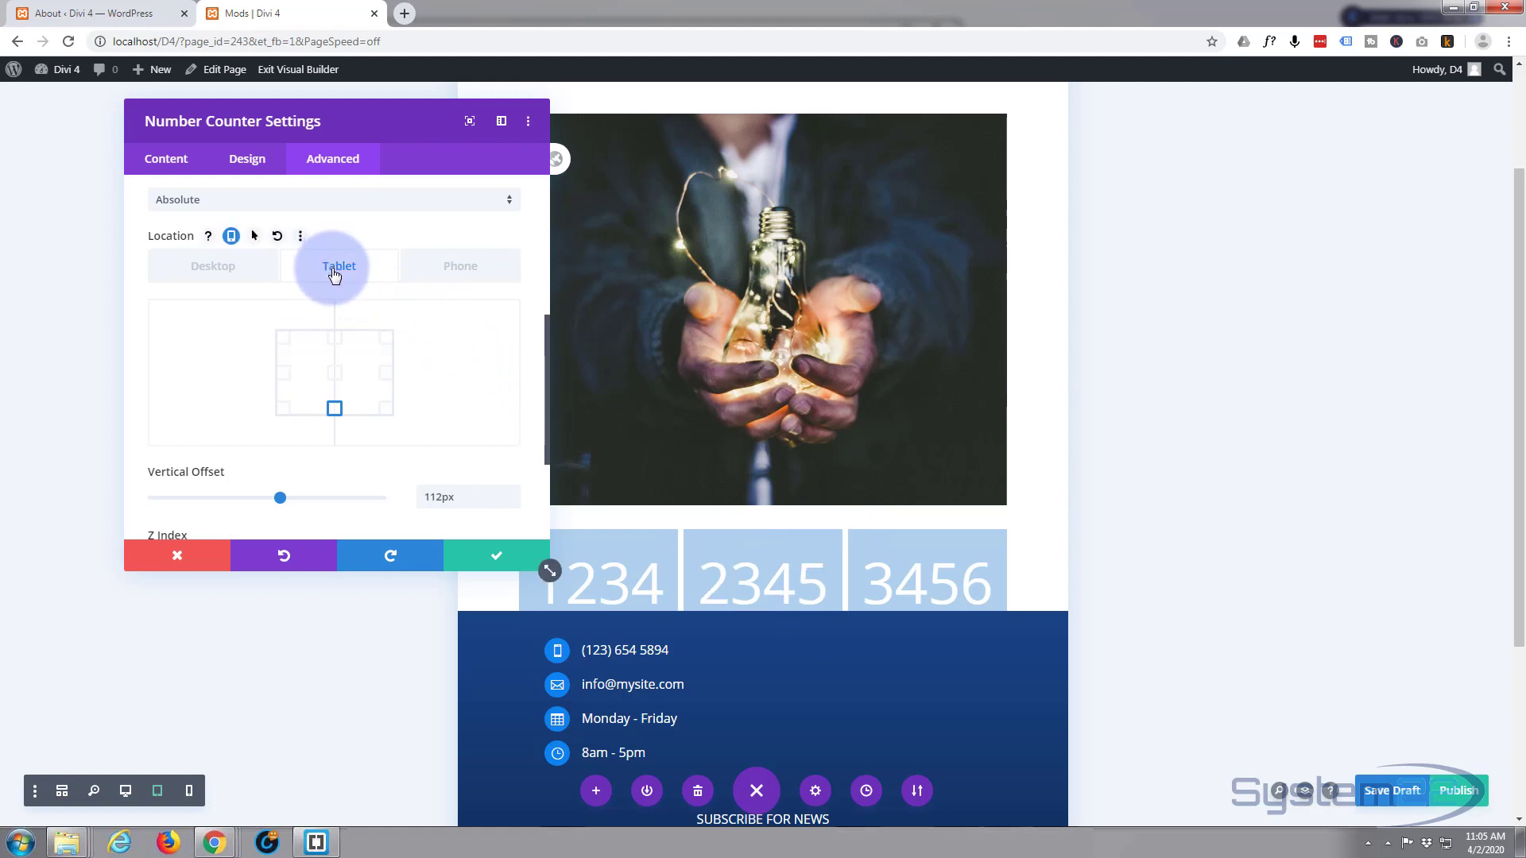
left_click(456, 272)
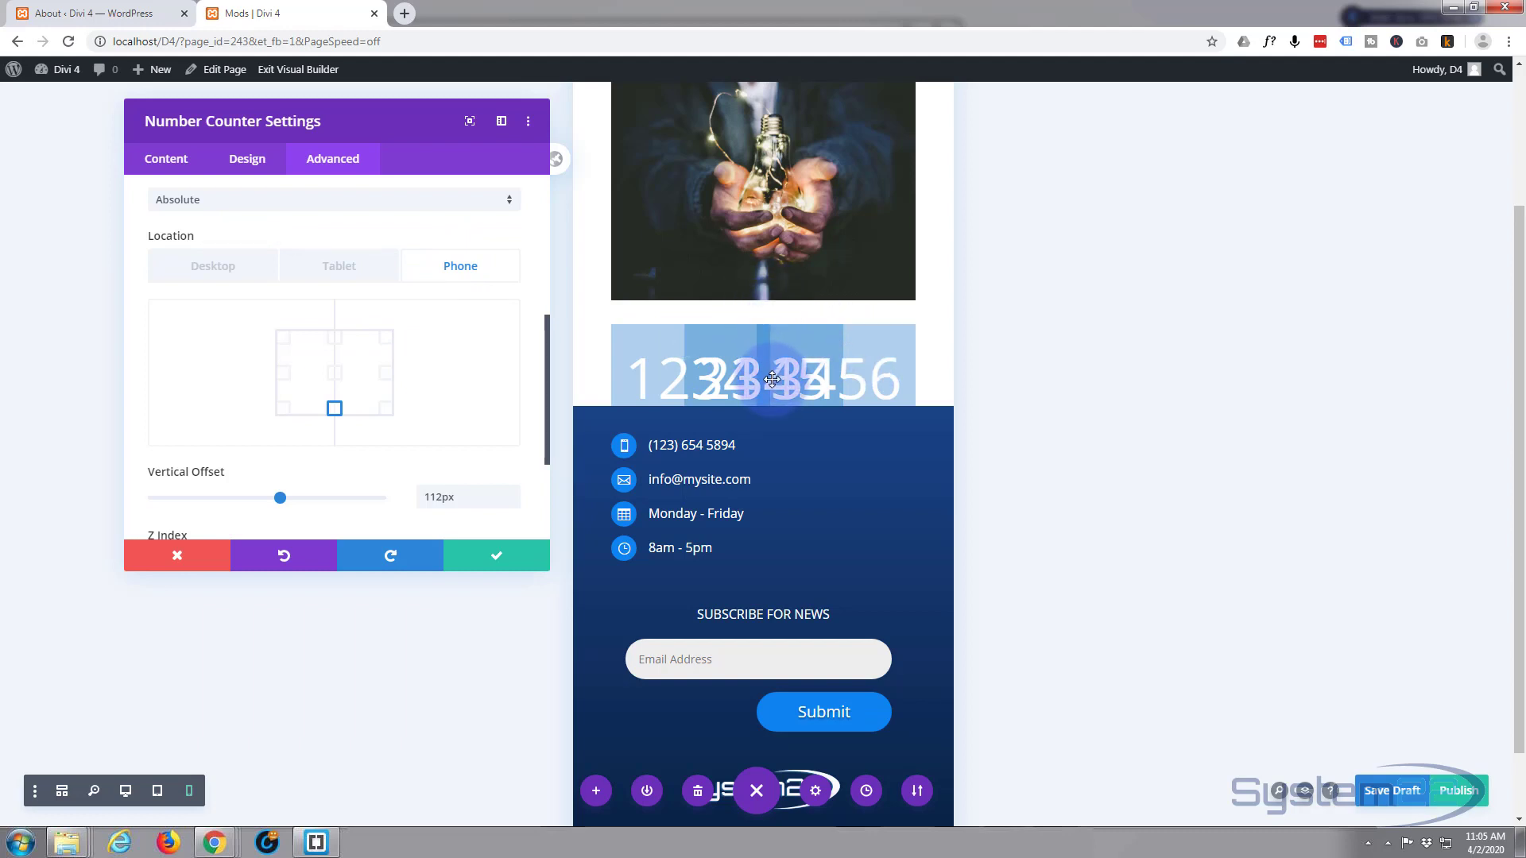
left_click(498, 562)
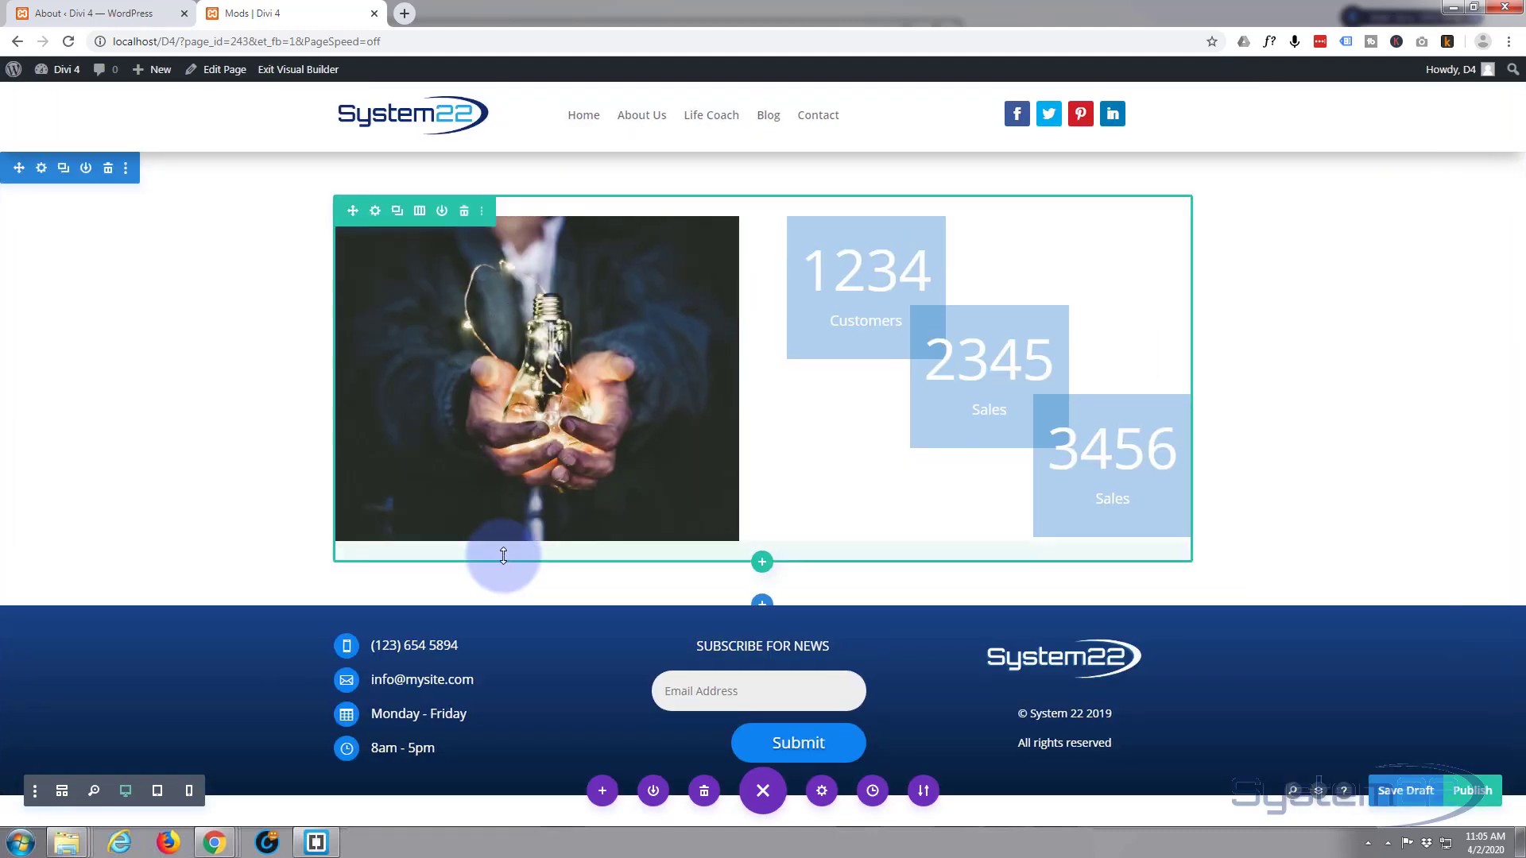
Open the row's sizing options: width 80%, max width 1080px, min height auto.
left_click(375, 211)
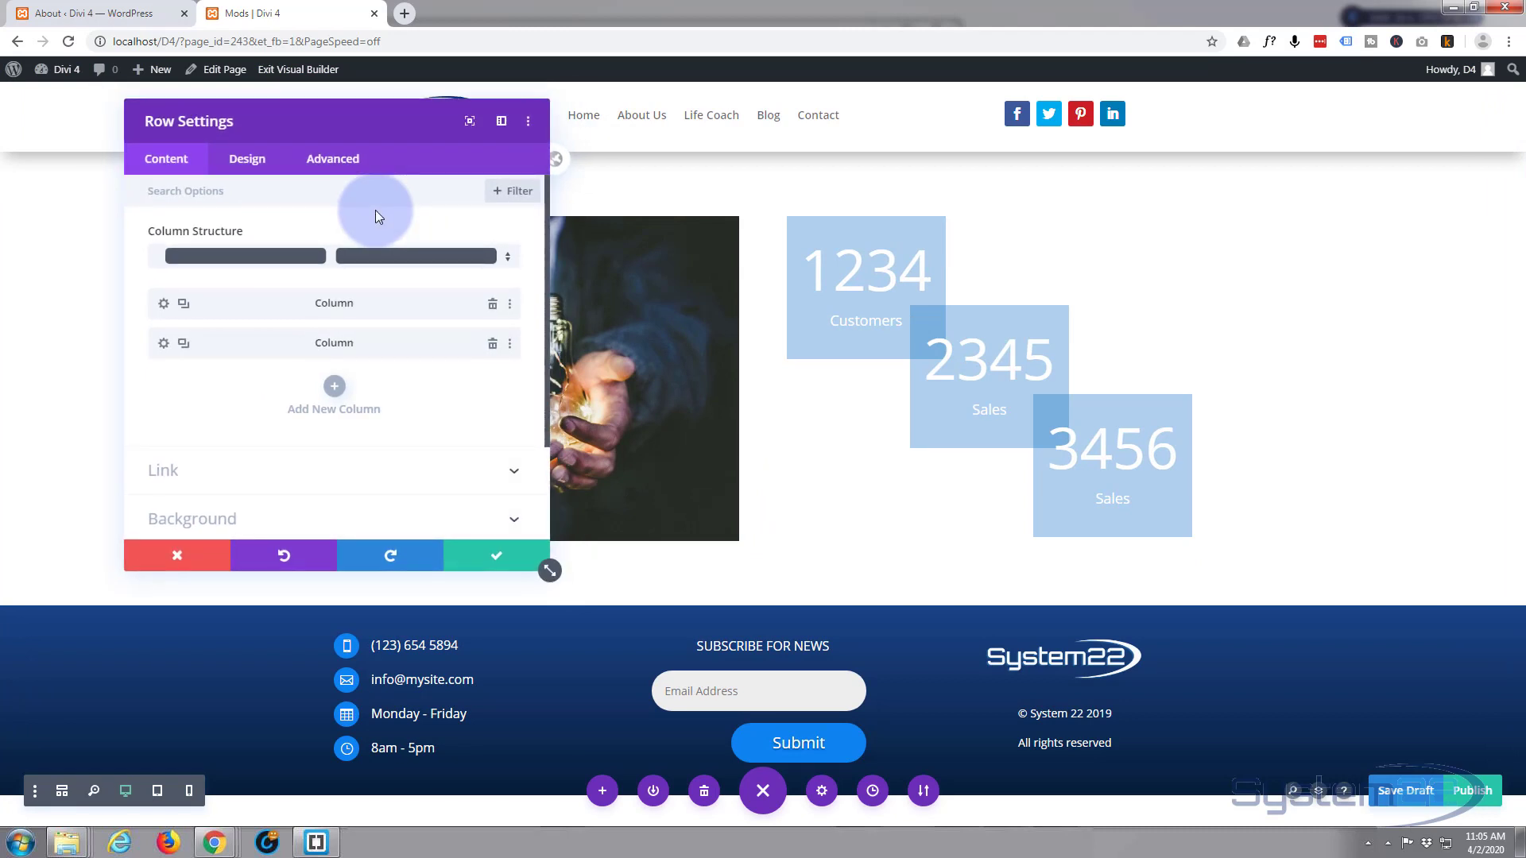
left_click(241, 163)
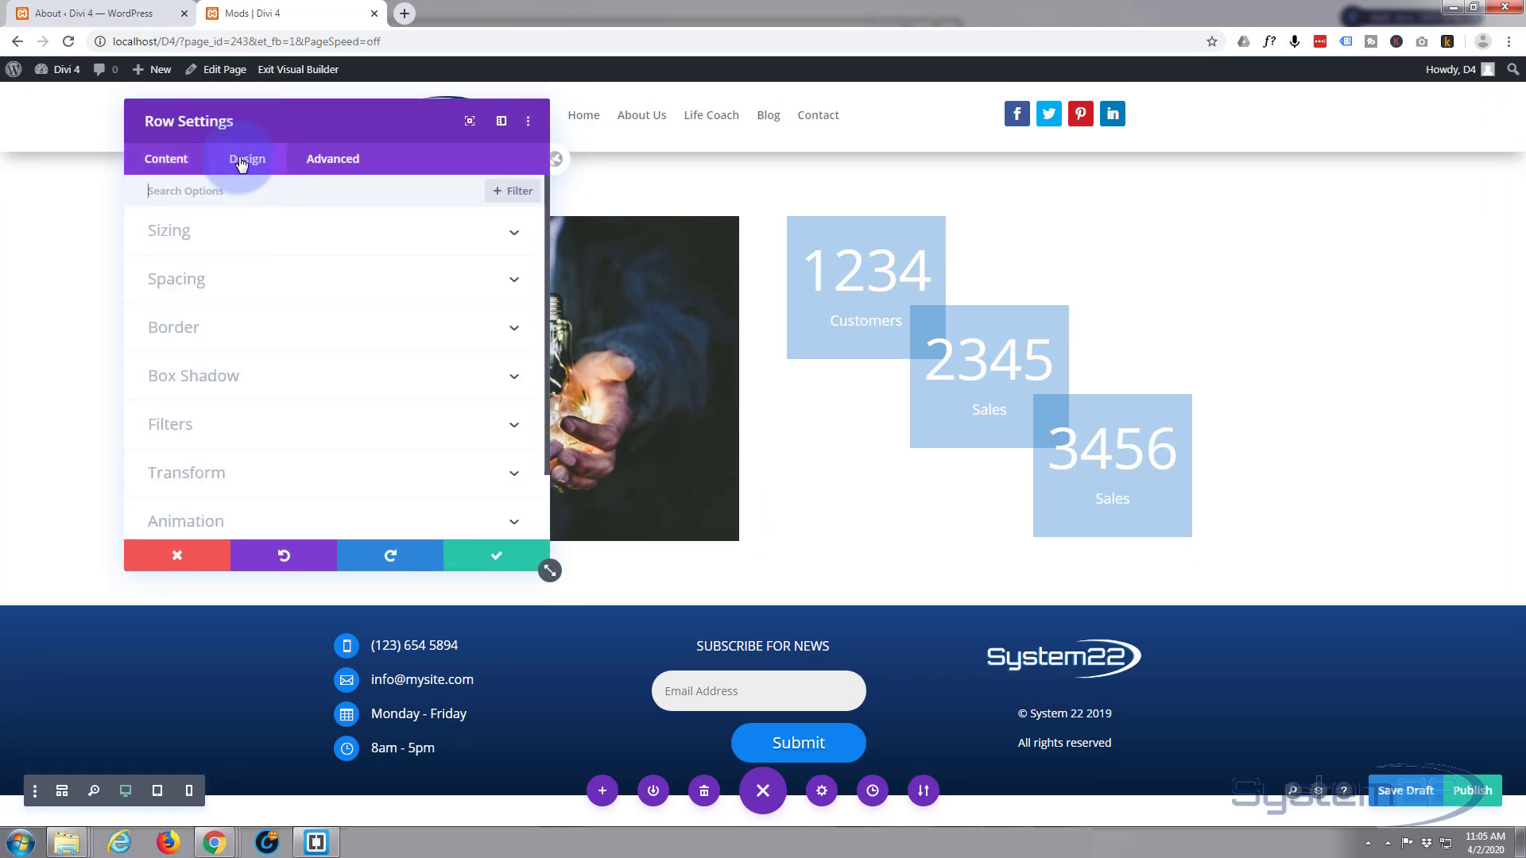
left_click(281, 238)
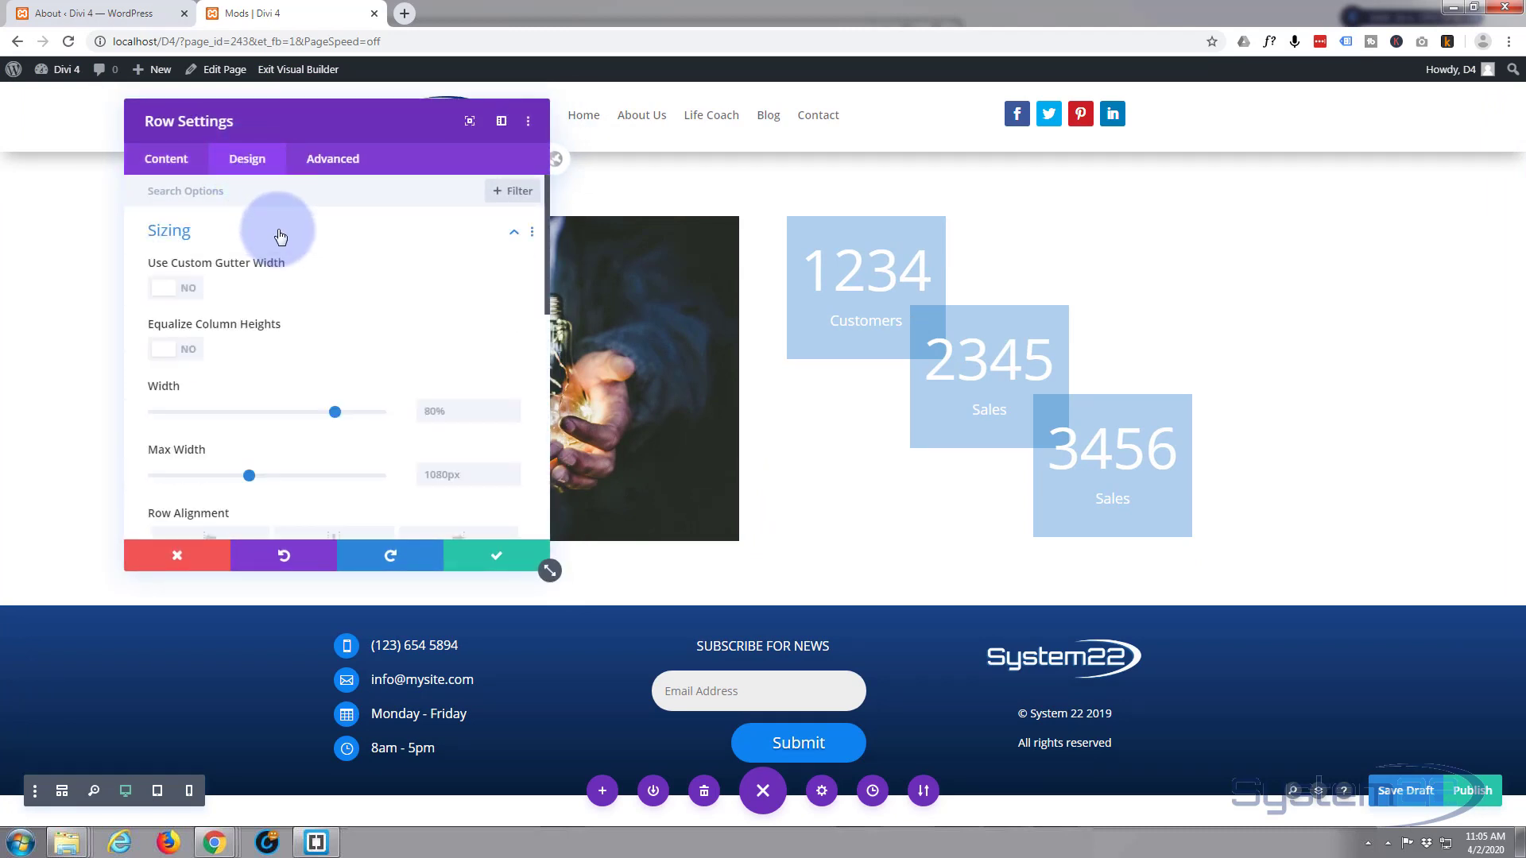
left_click(248, 472)
scroll(241, 441, "down", 2)
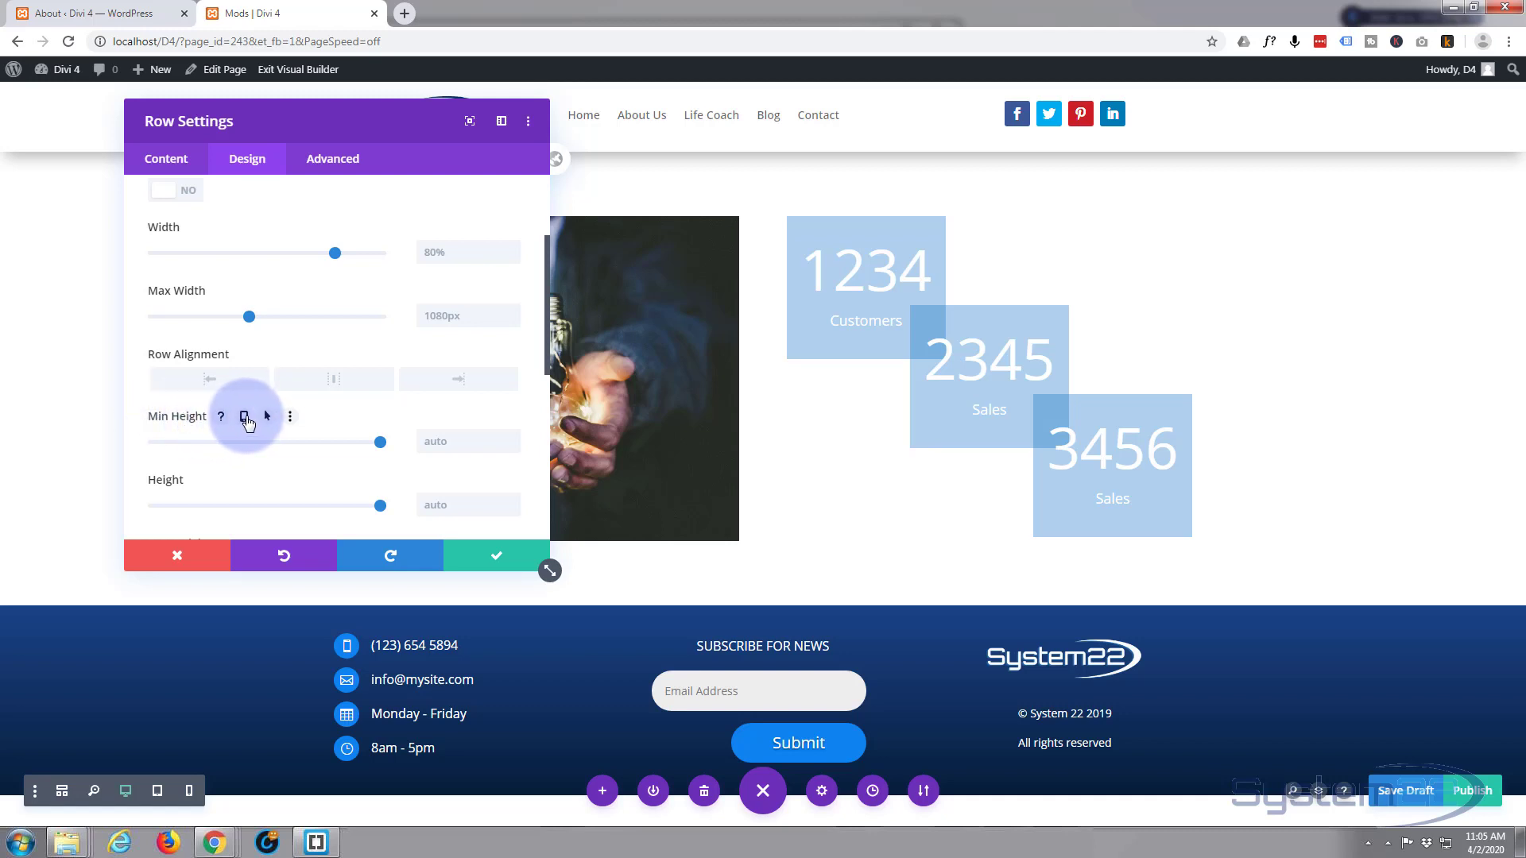
Enable per-device minimum height and drag the row's tablet minimum height taller.
left_click(245, 421)
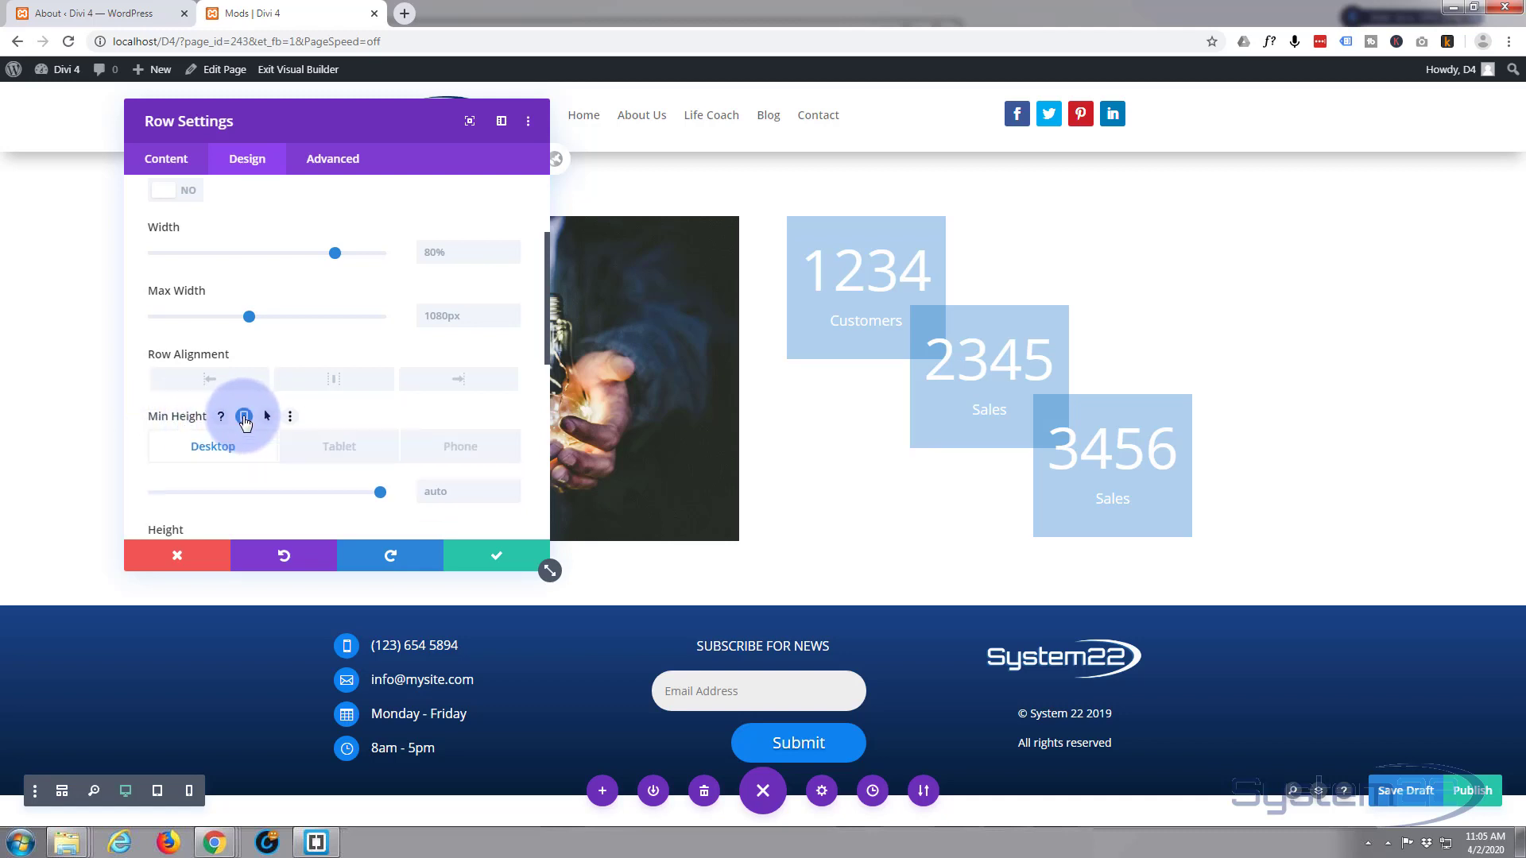
left_click(338, 450)
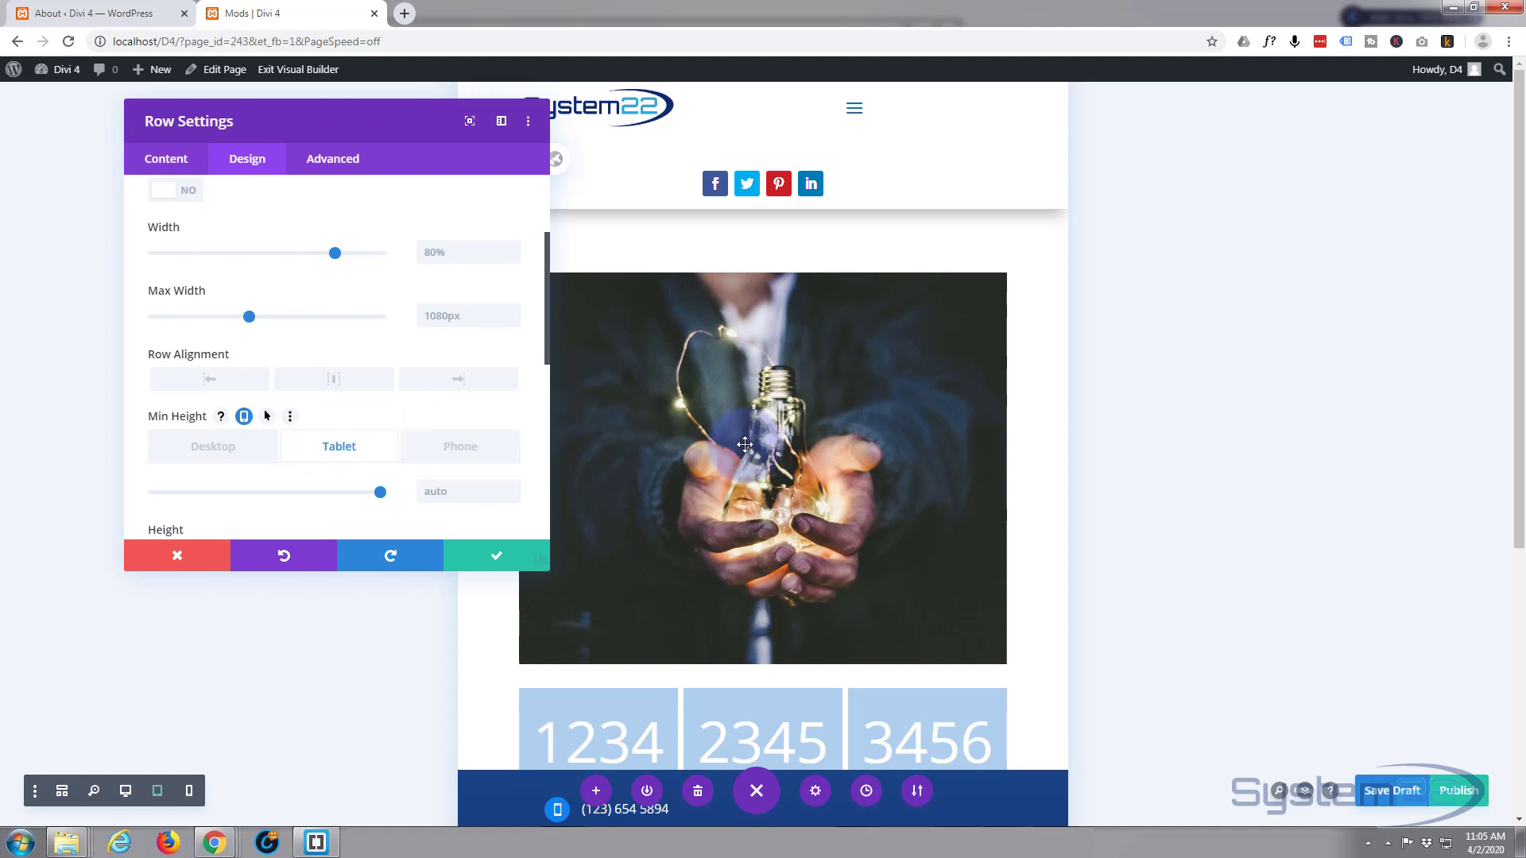
scroll(751, 429, "down", 1)
left_click(337, 436)
left_click(391, 167)
left_click_drag(386, 139, 300, 138)
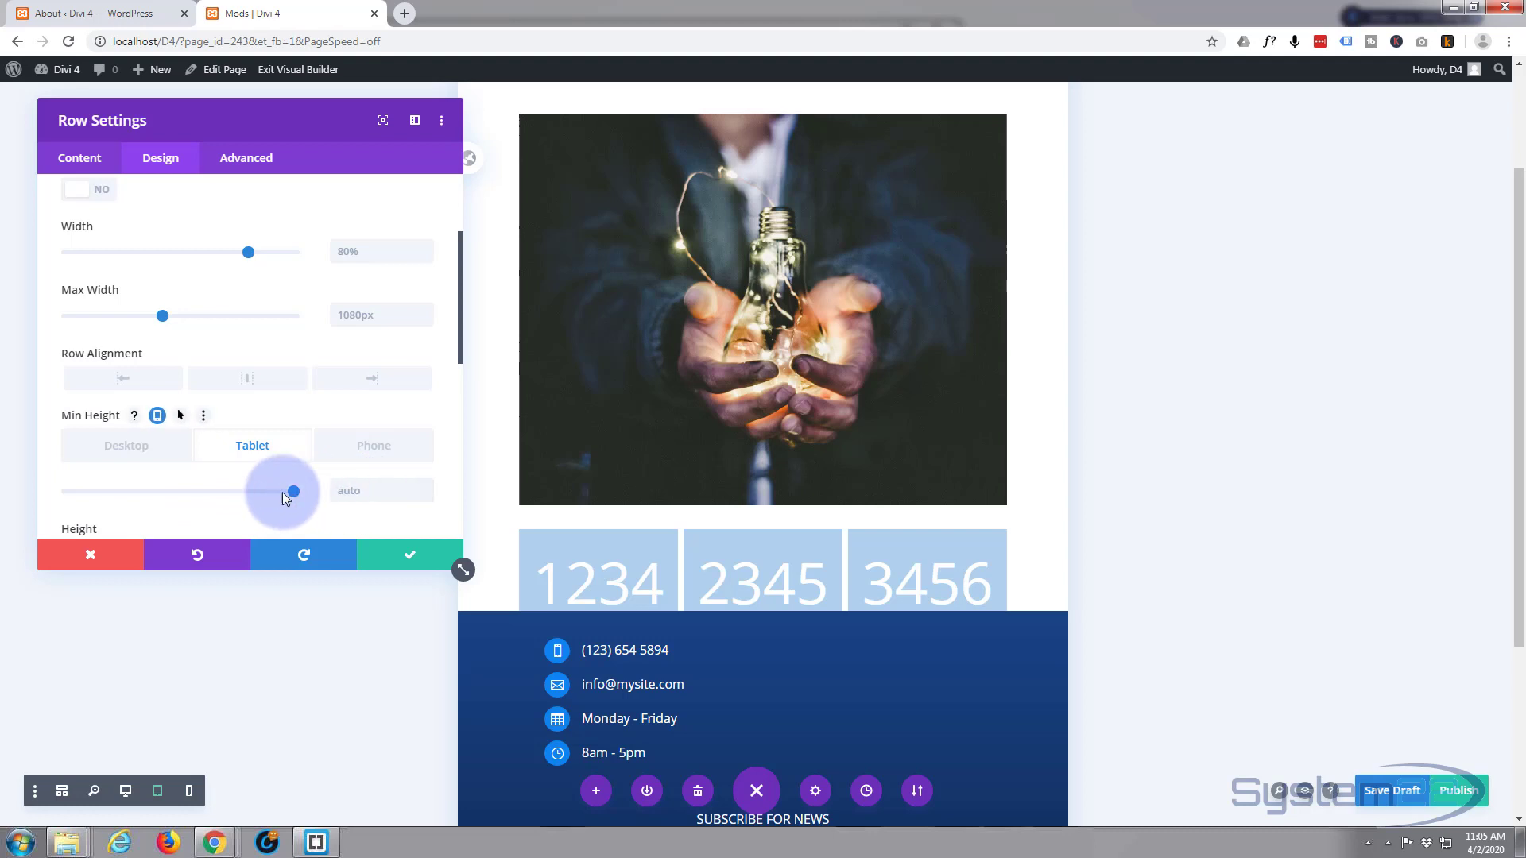
left_click_drag(295, 493, 223, 493)
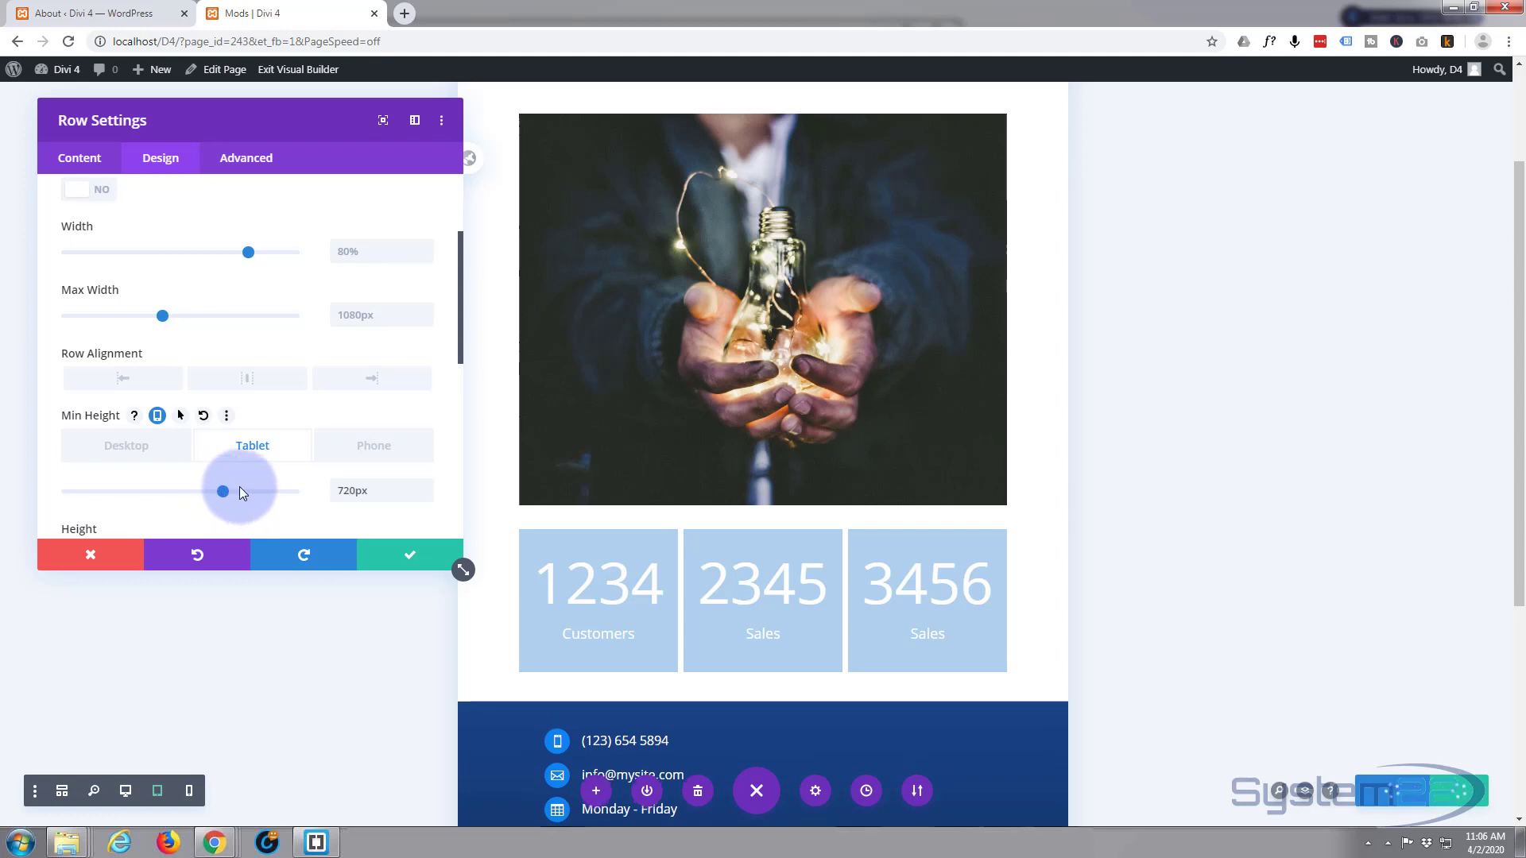
Set the row's phone minimum height to 777px and save the row.
left_click(358, 452)
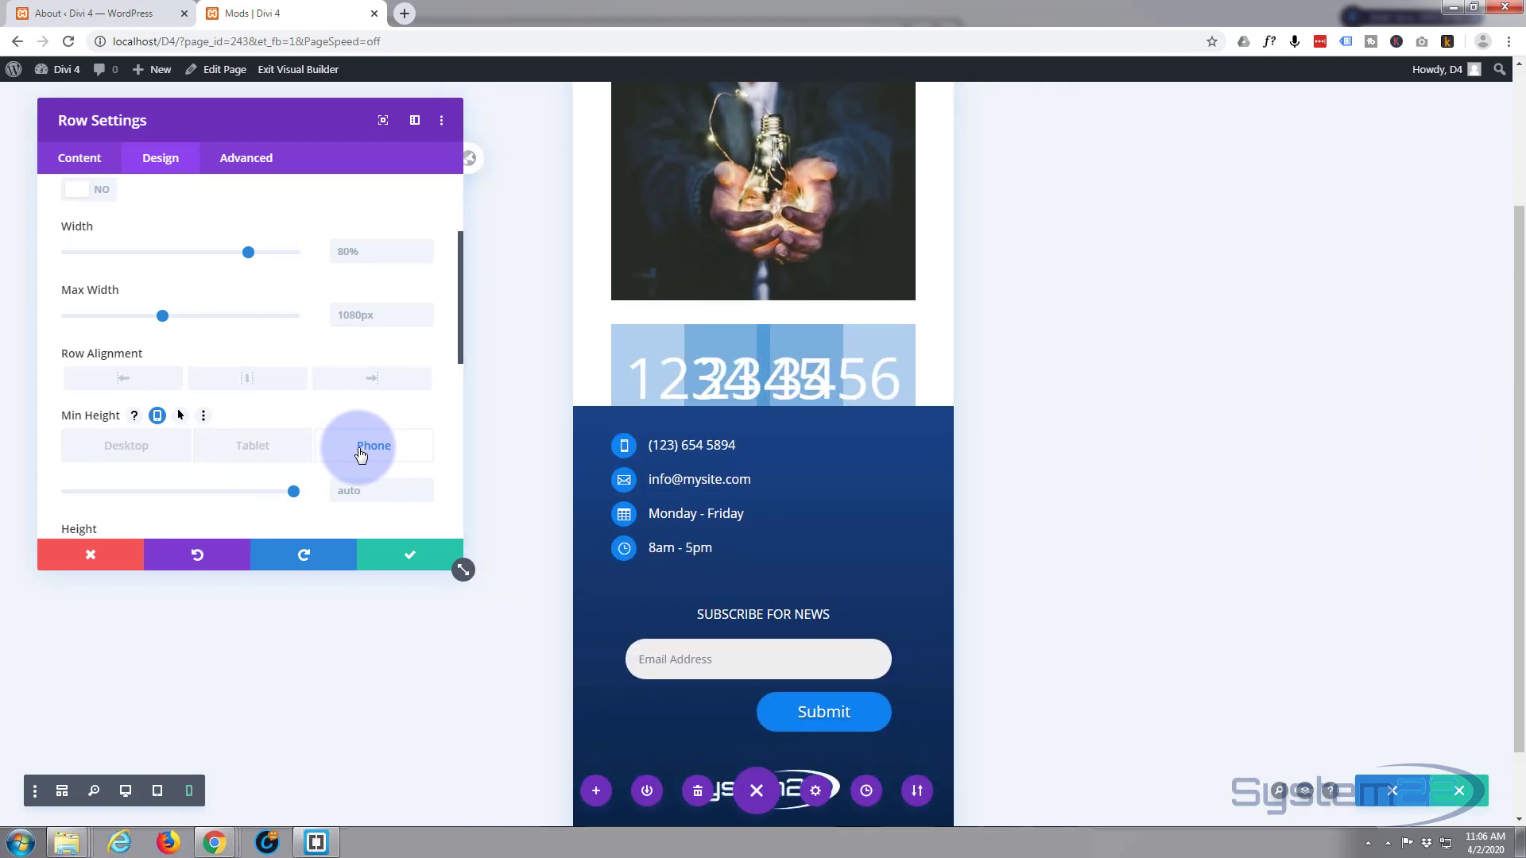
left_click(288, 492)
left_click_drag(288, 491, 237, 496)
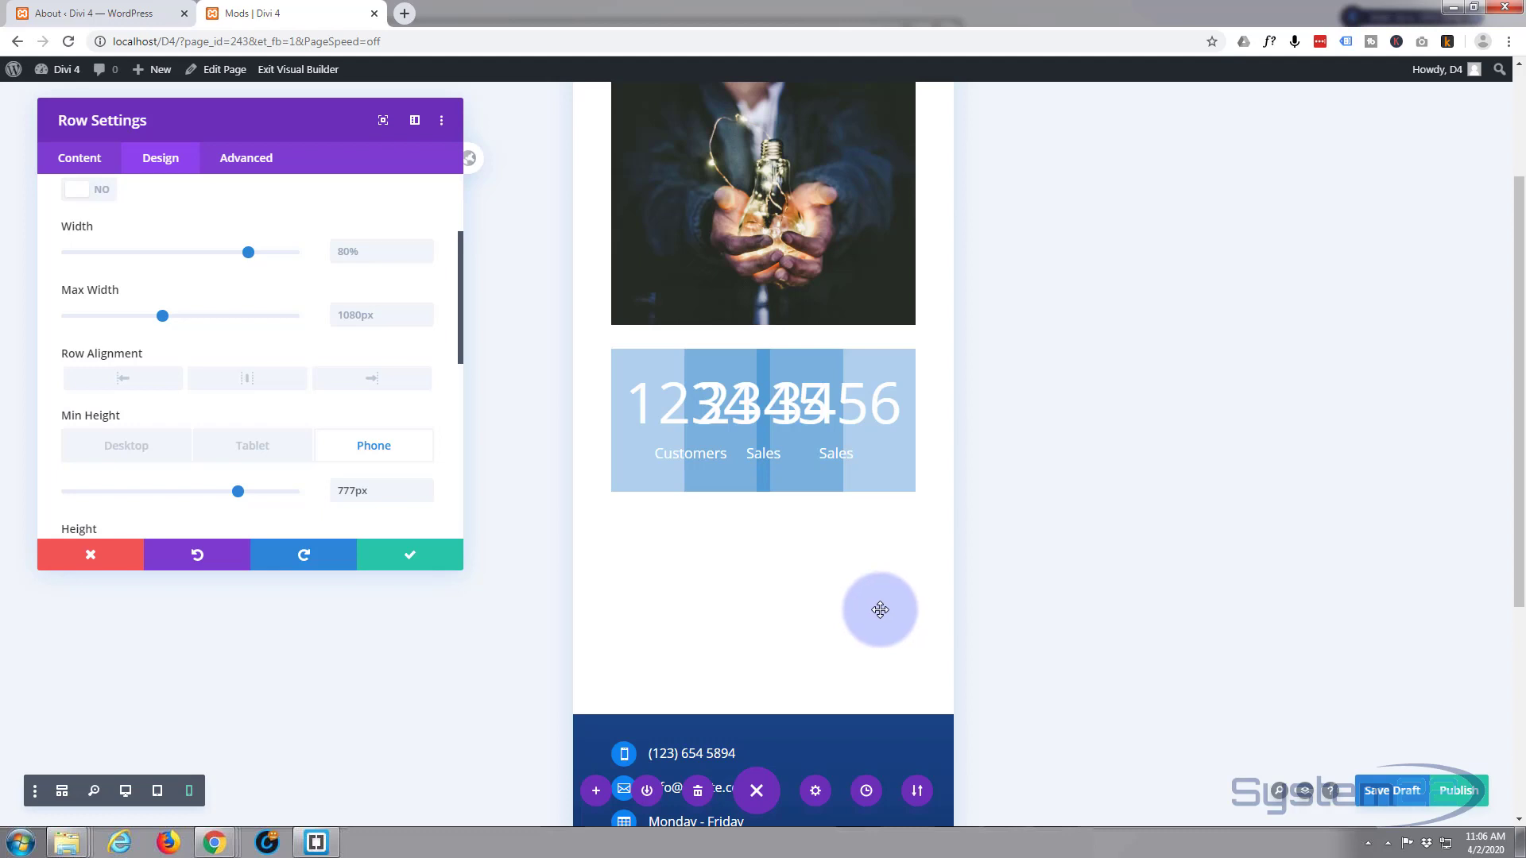
left_click(423, 558)
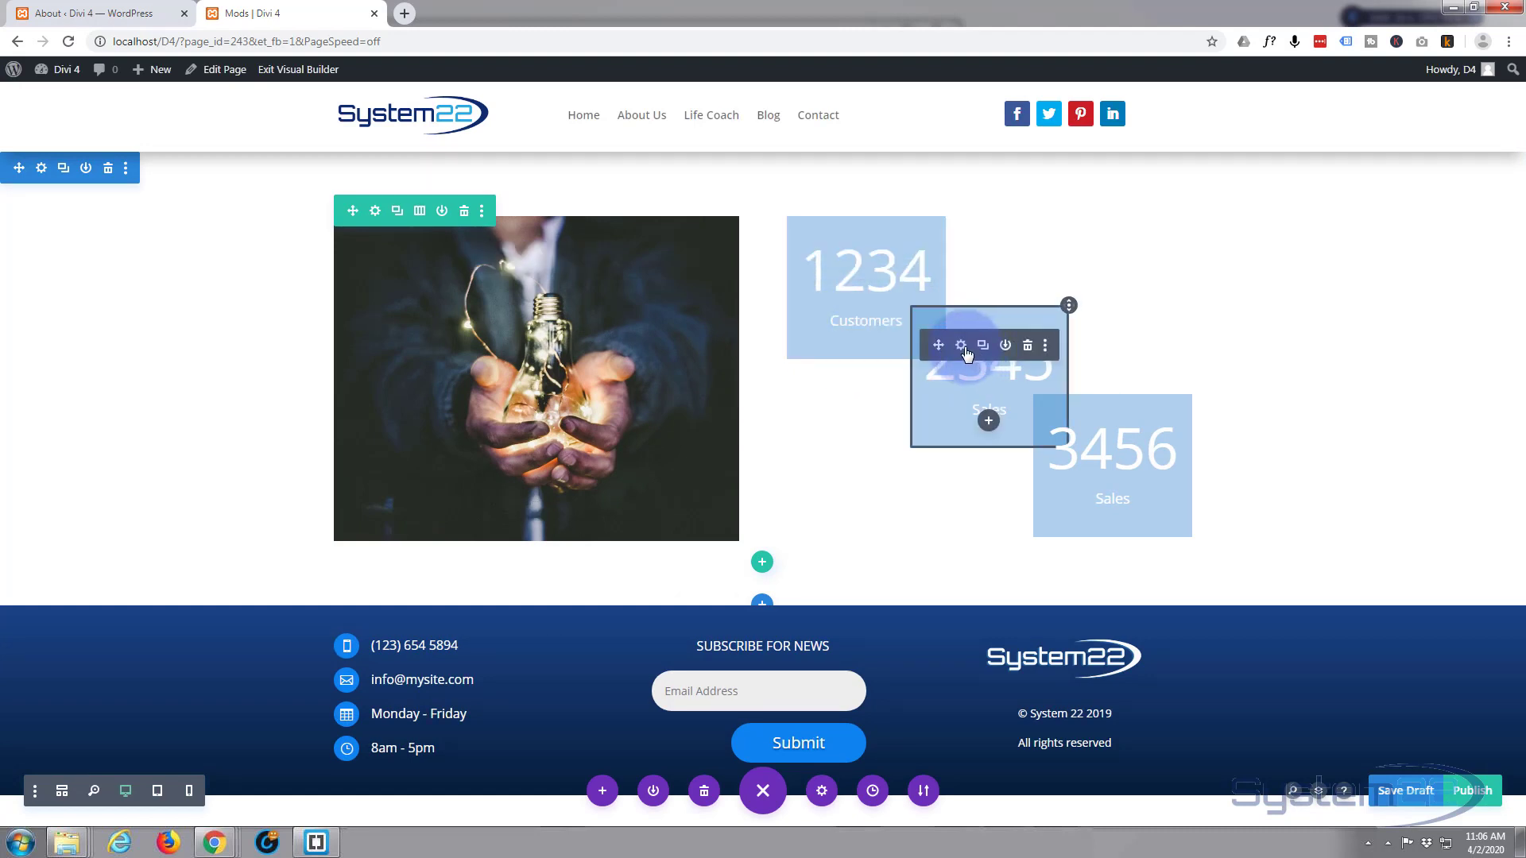
Open the 2345 counter's phone location settings and set its vertical offset to 112px.
left_click(961, 346)
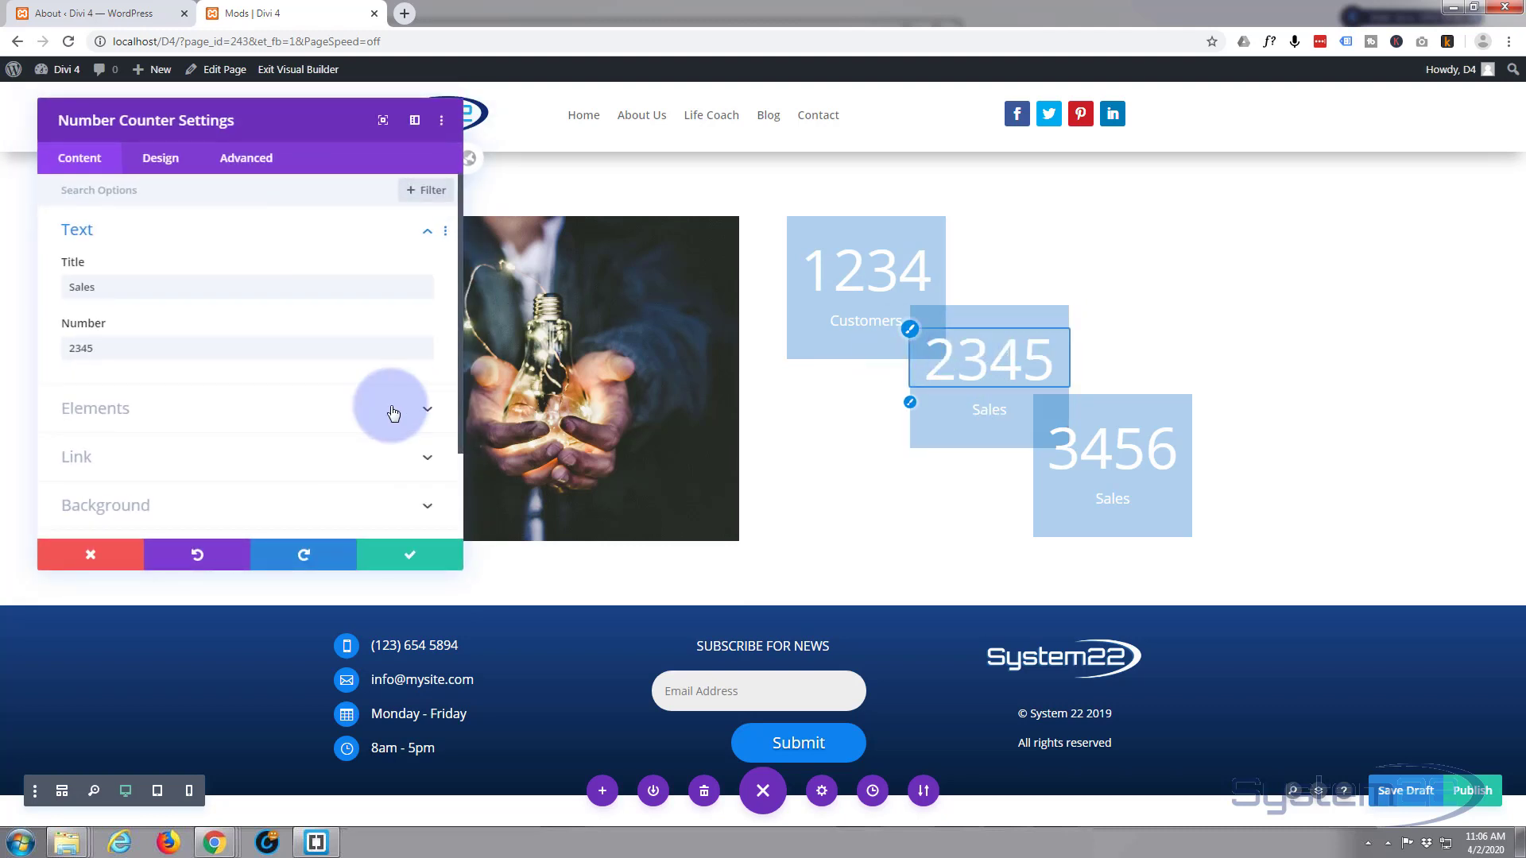
left_click(243, 159)
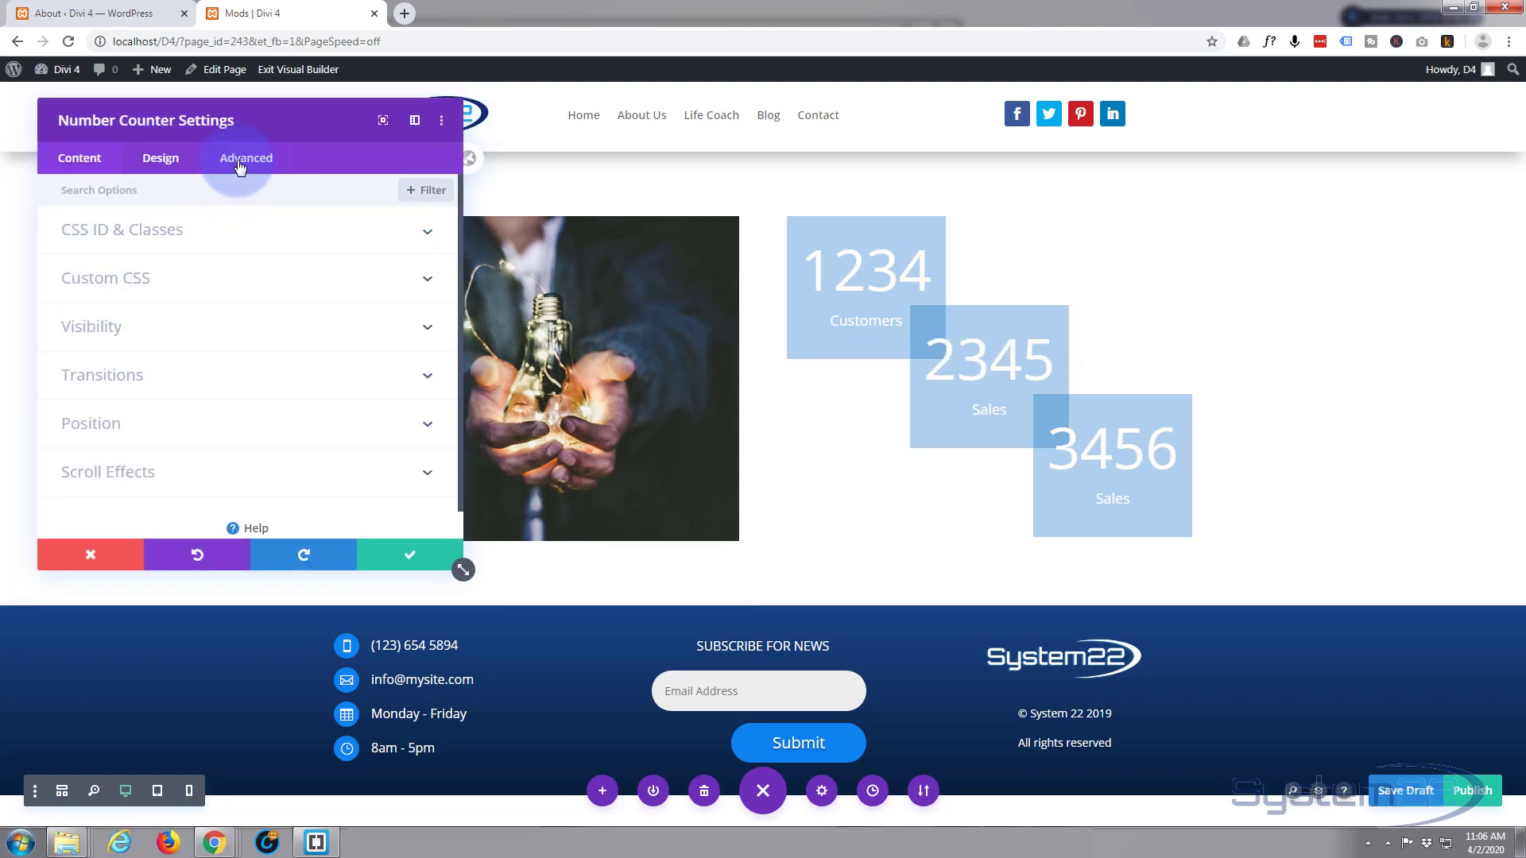
left_click(212, 430)
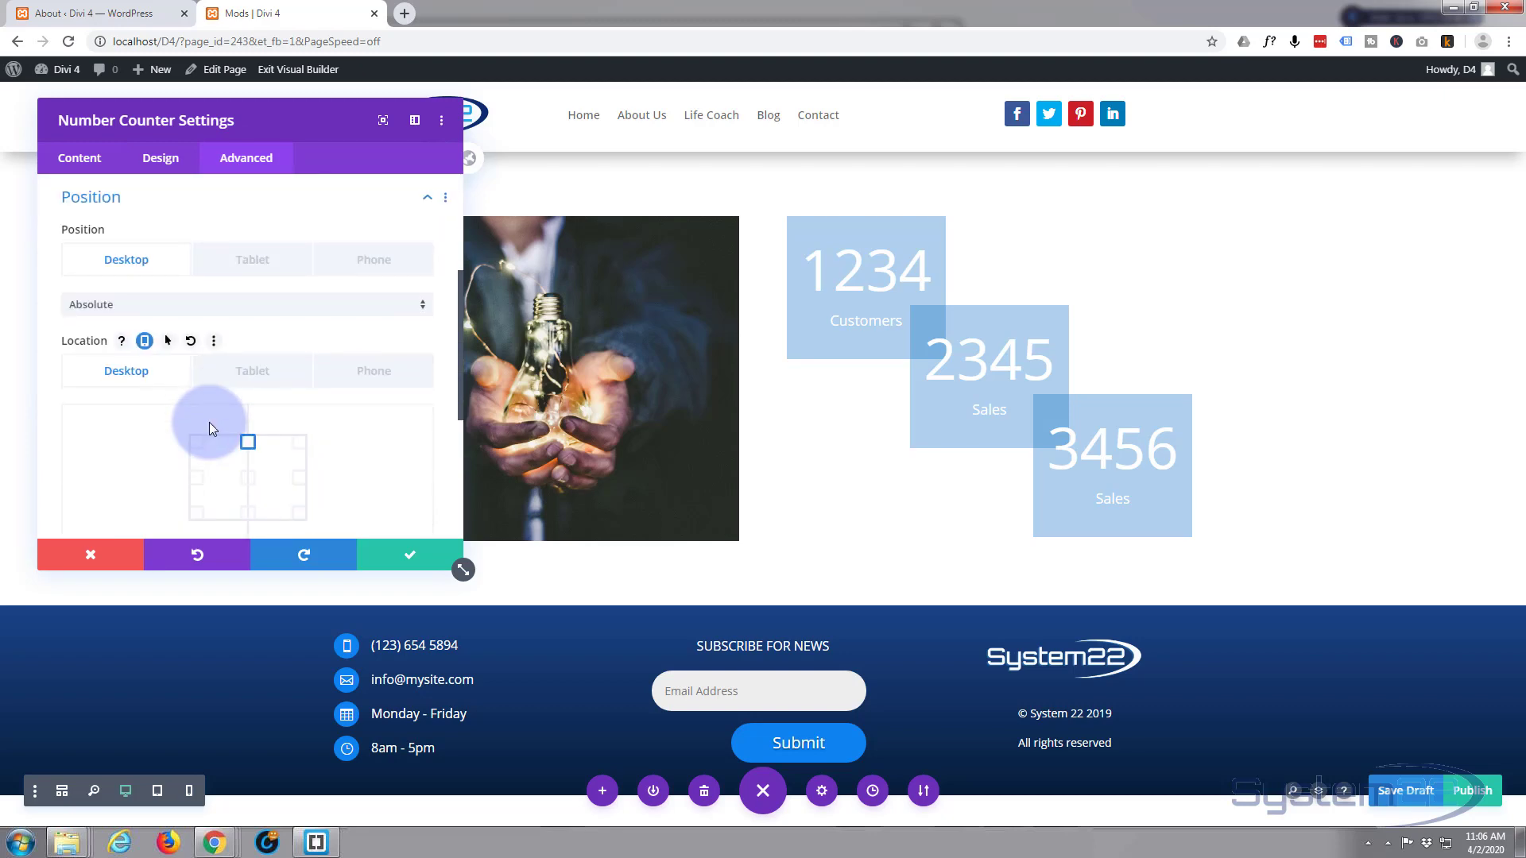
left_click(377, 379)
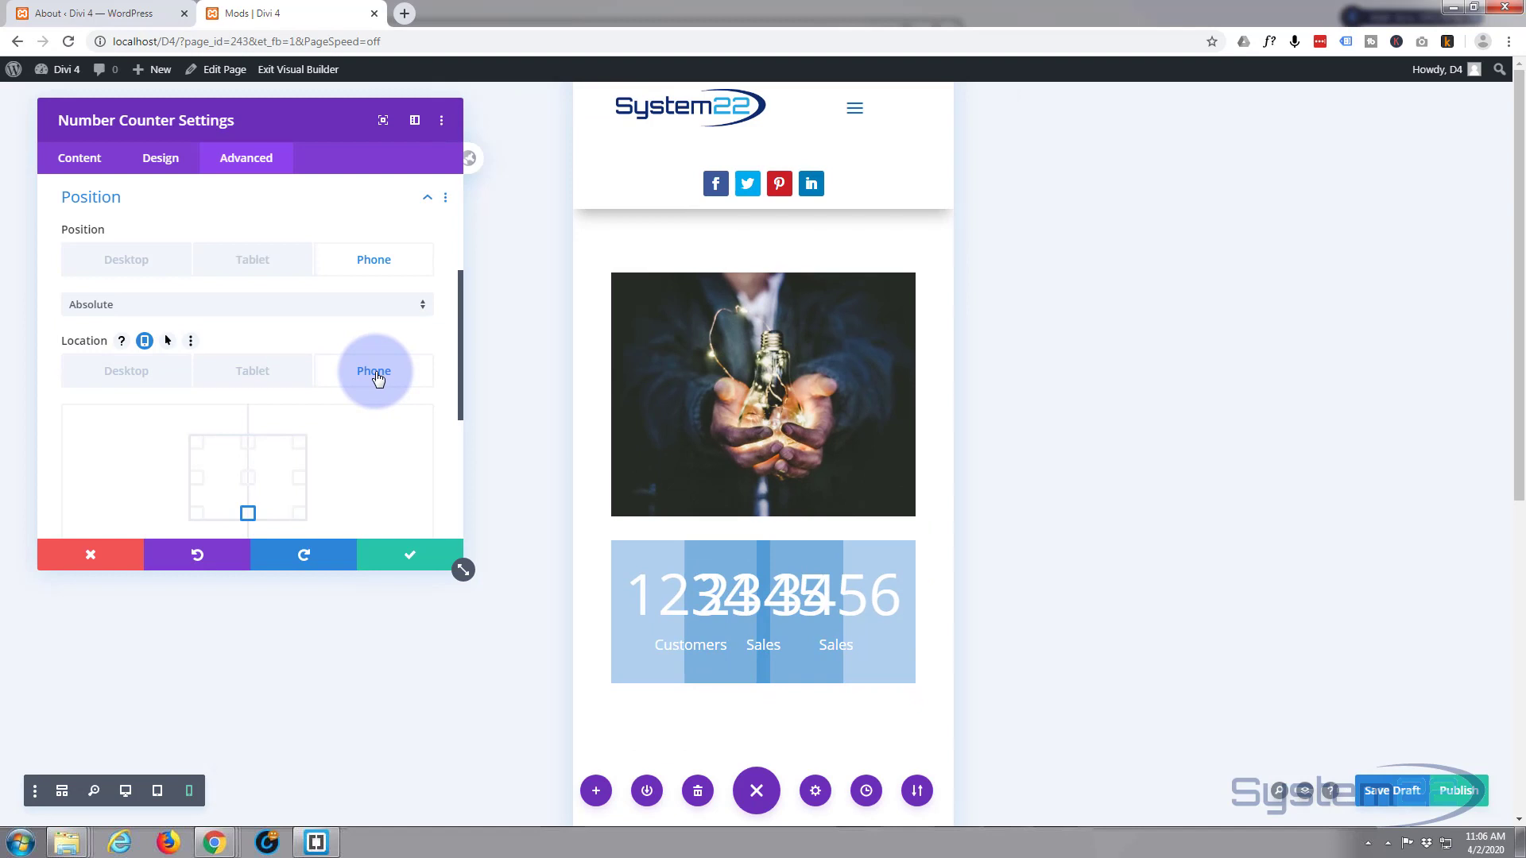
scroll(370, 418, "down", 2)
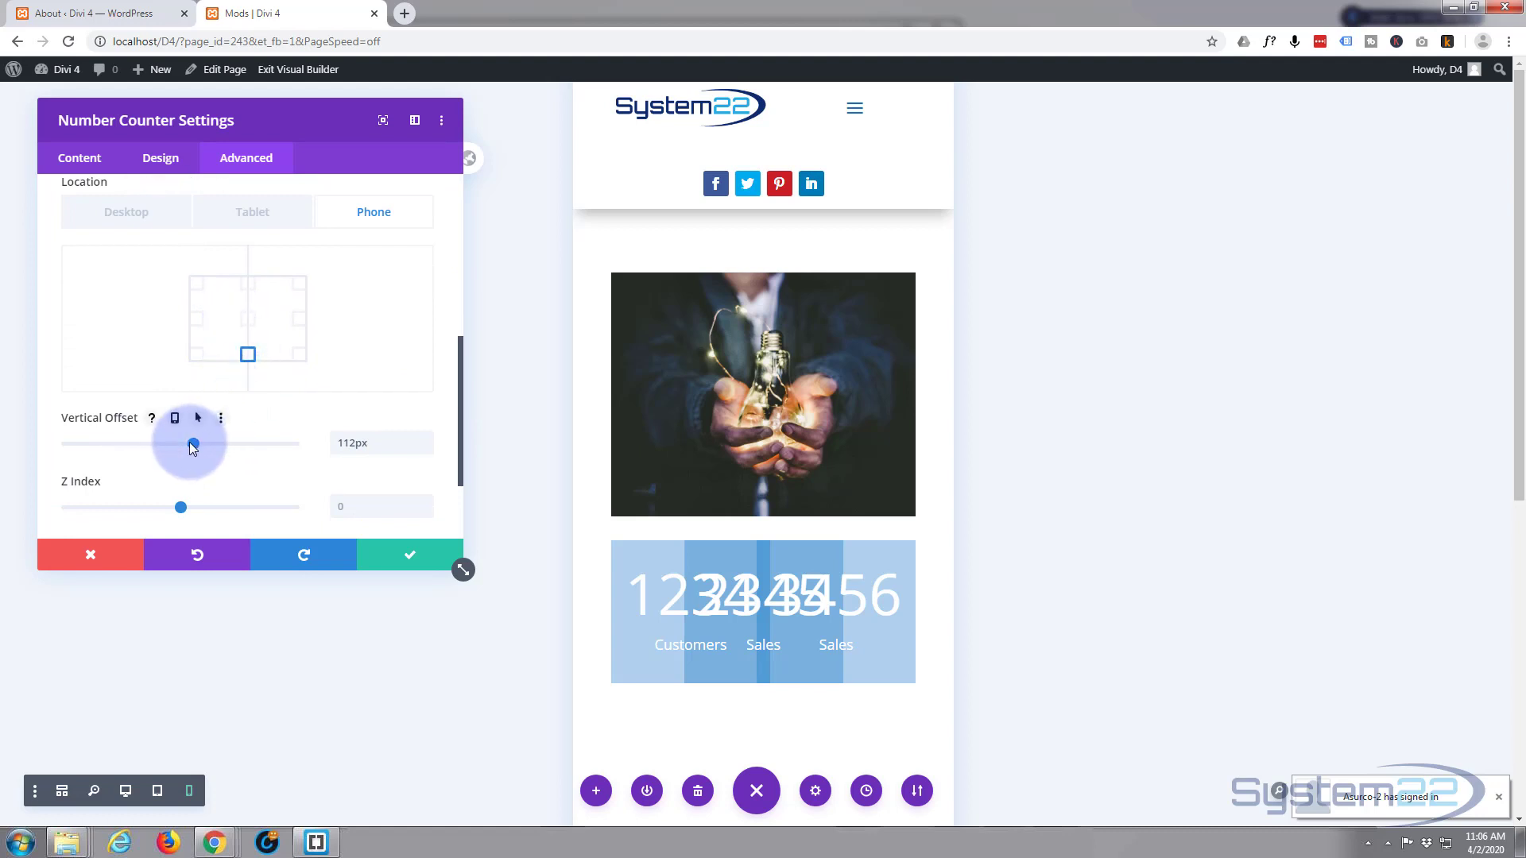
mouse_move(165, 445)
left_mouse_down()
mouse_move(148, 447)
mouse_move(183, 450)
mouse_move(170, 452)
left_mouse_up()
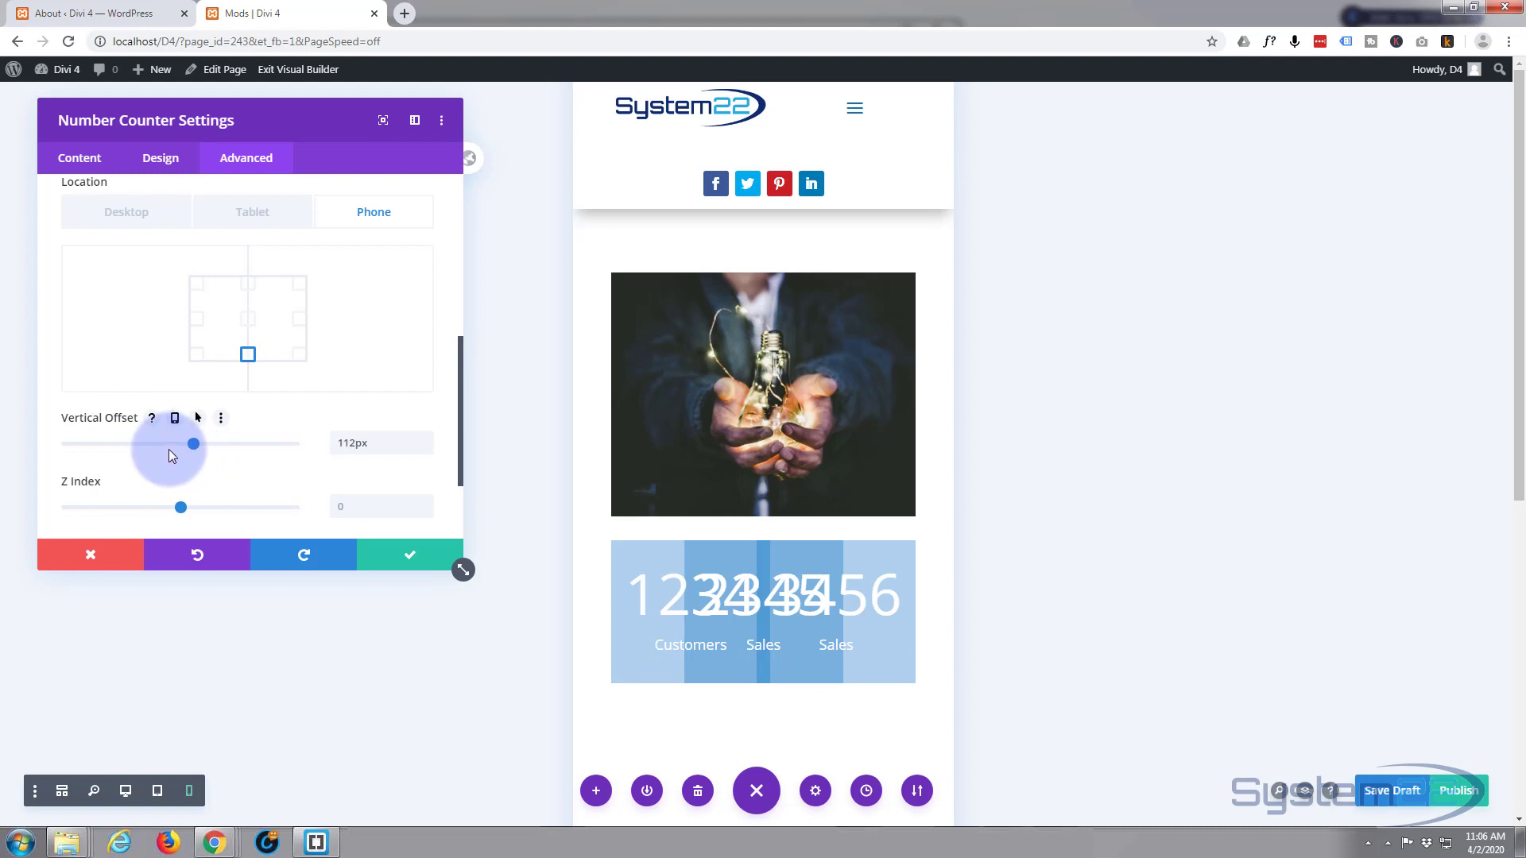
Unlink the 2345 counter's translate axes, set vertical 100px and horizontal -101px, and save.
left_click(161, 158)
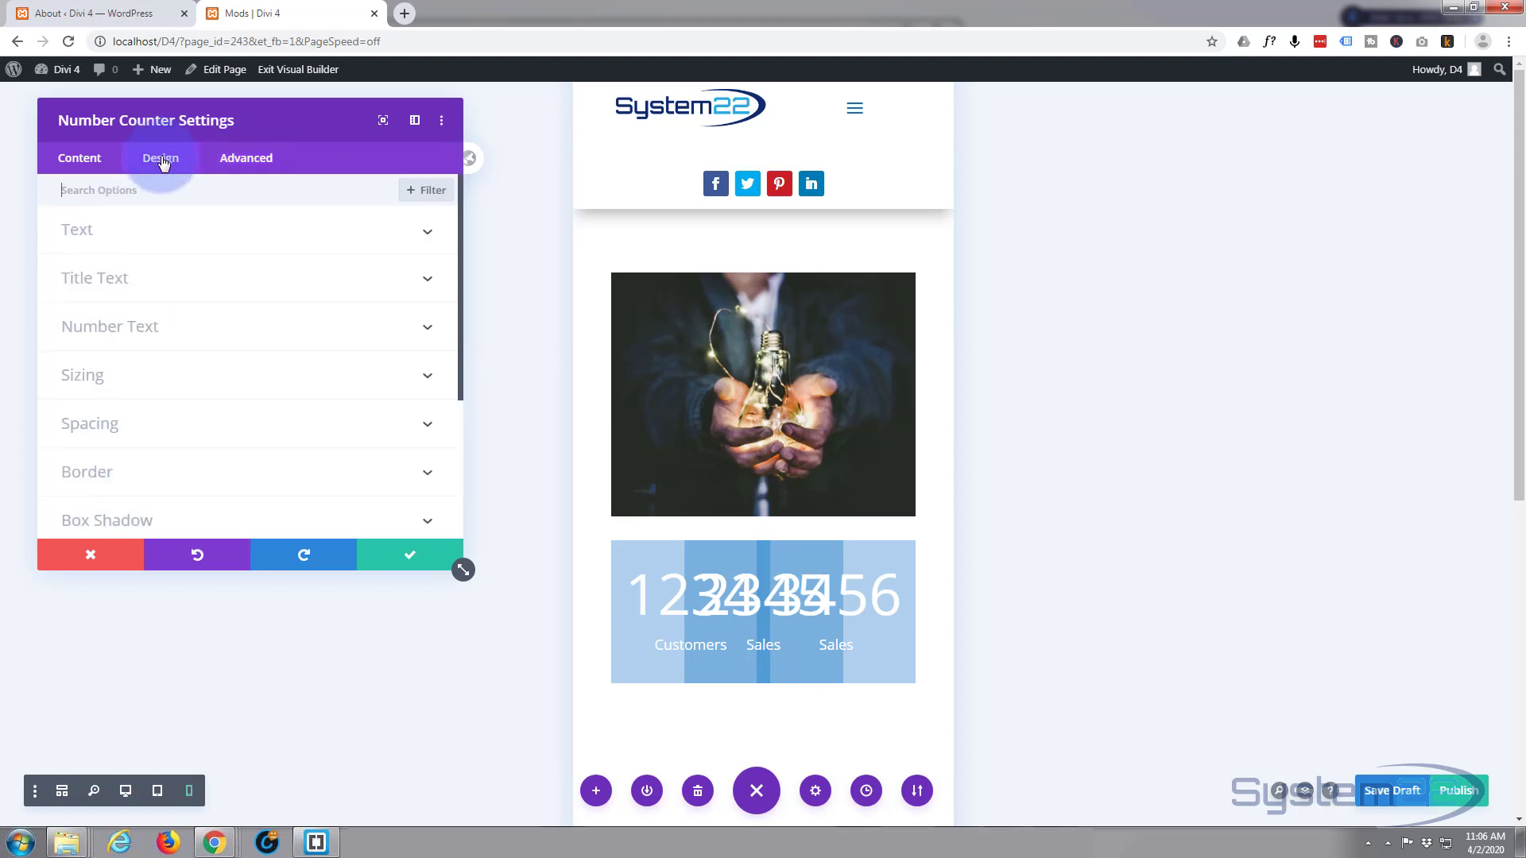
scroll(187, 283, "down", 3)
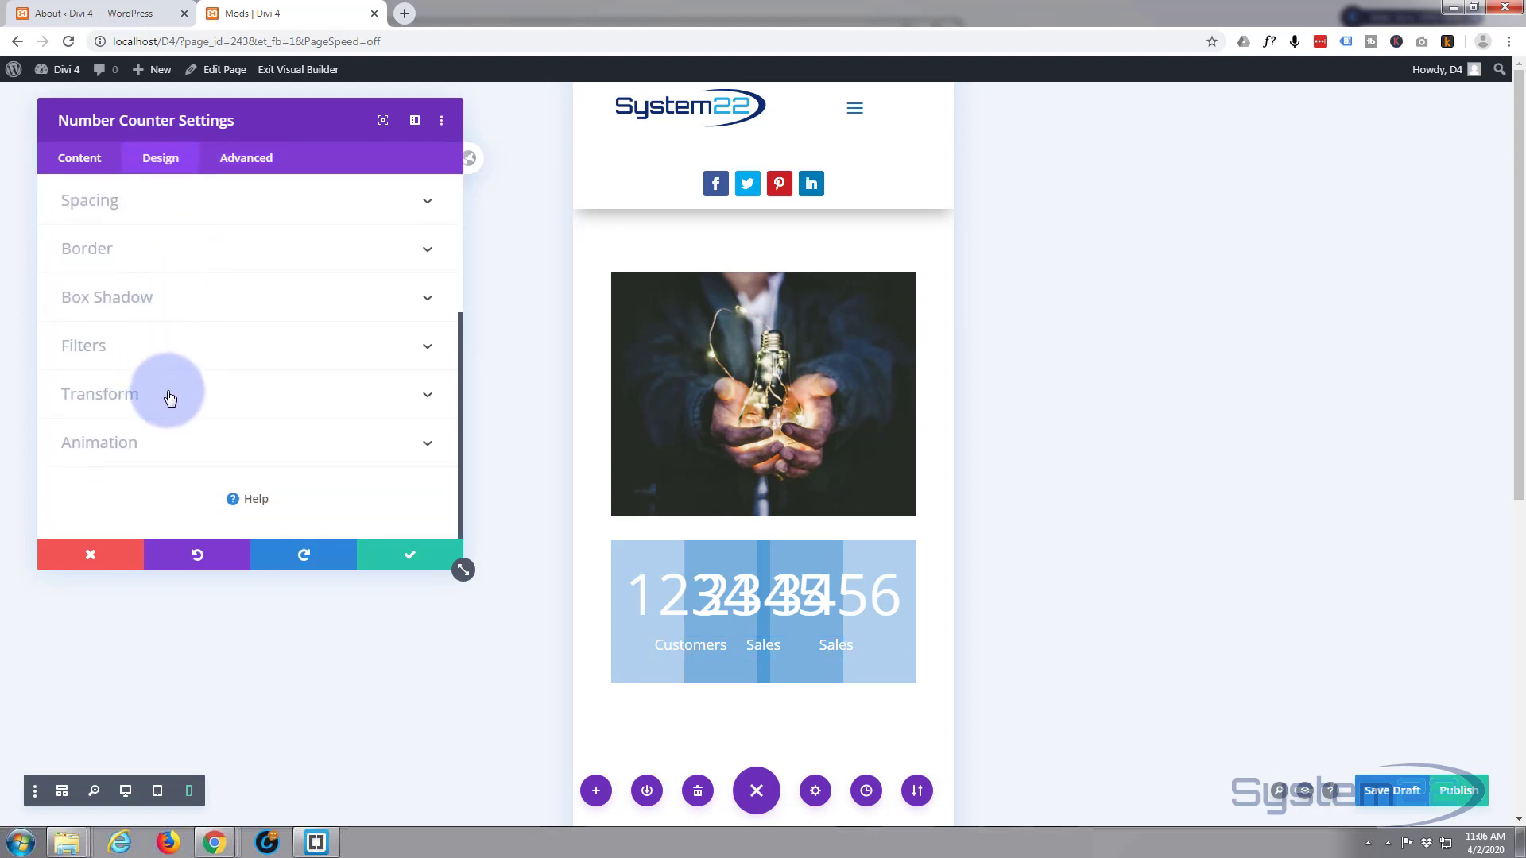
left_click(167, 395)
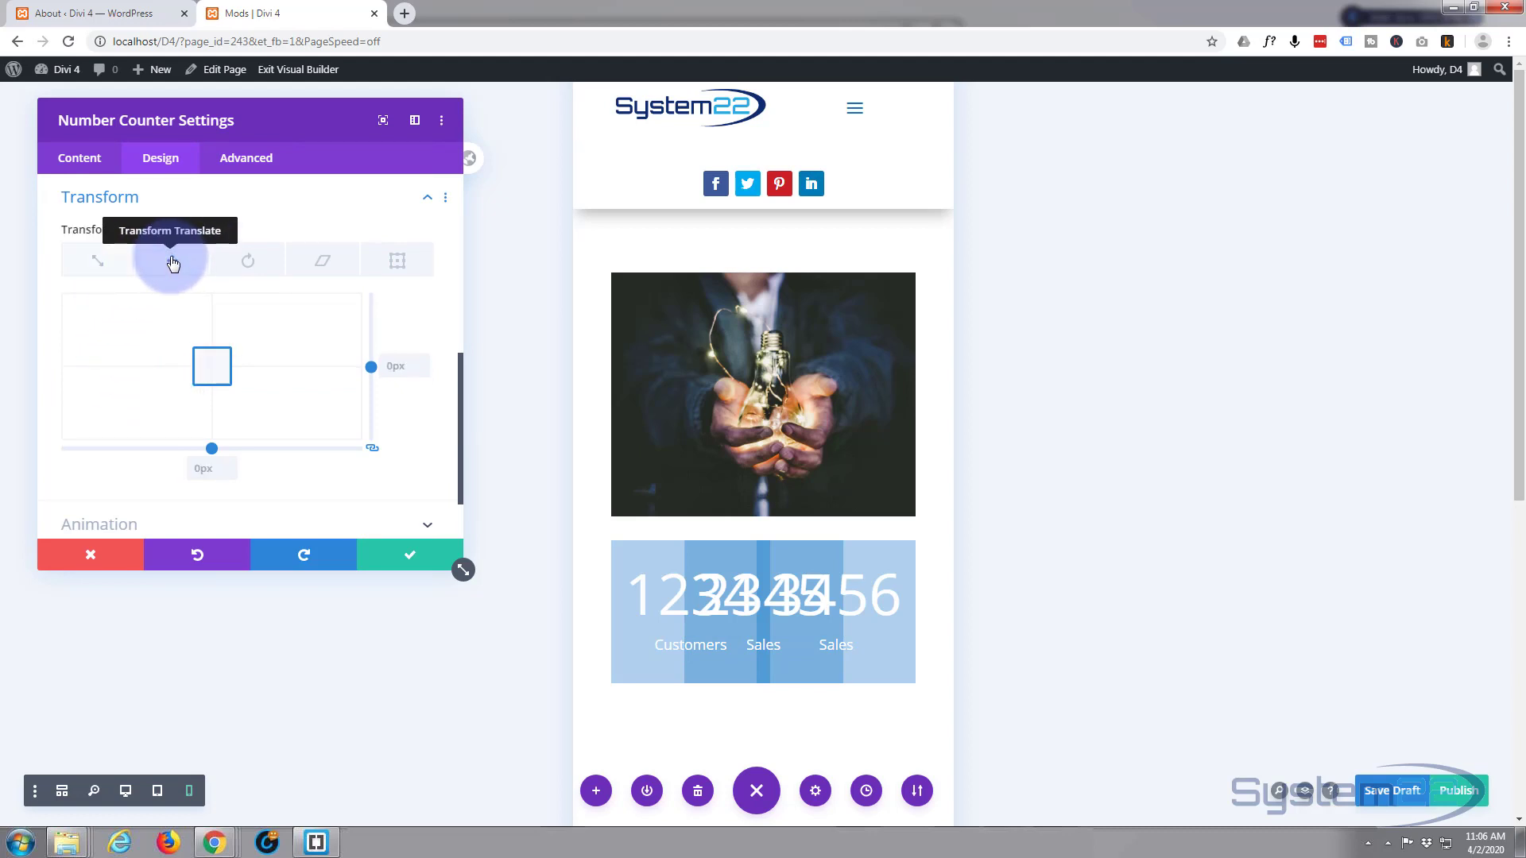
left_click(173, 263)
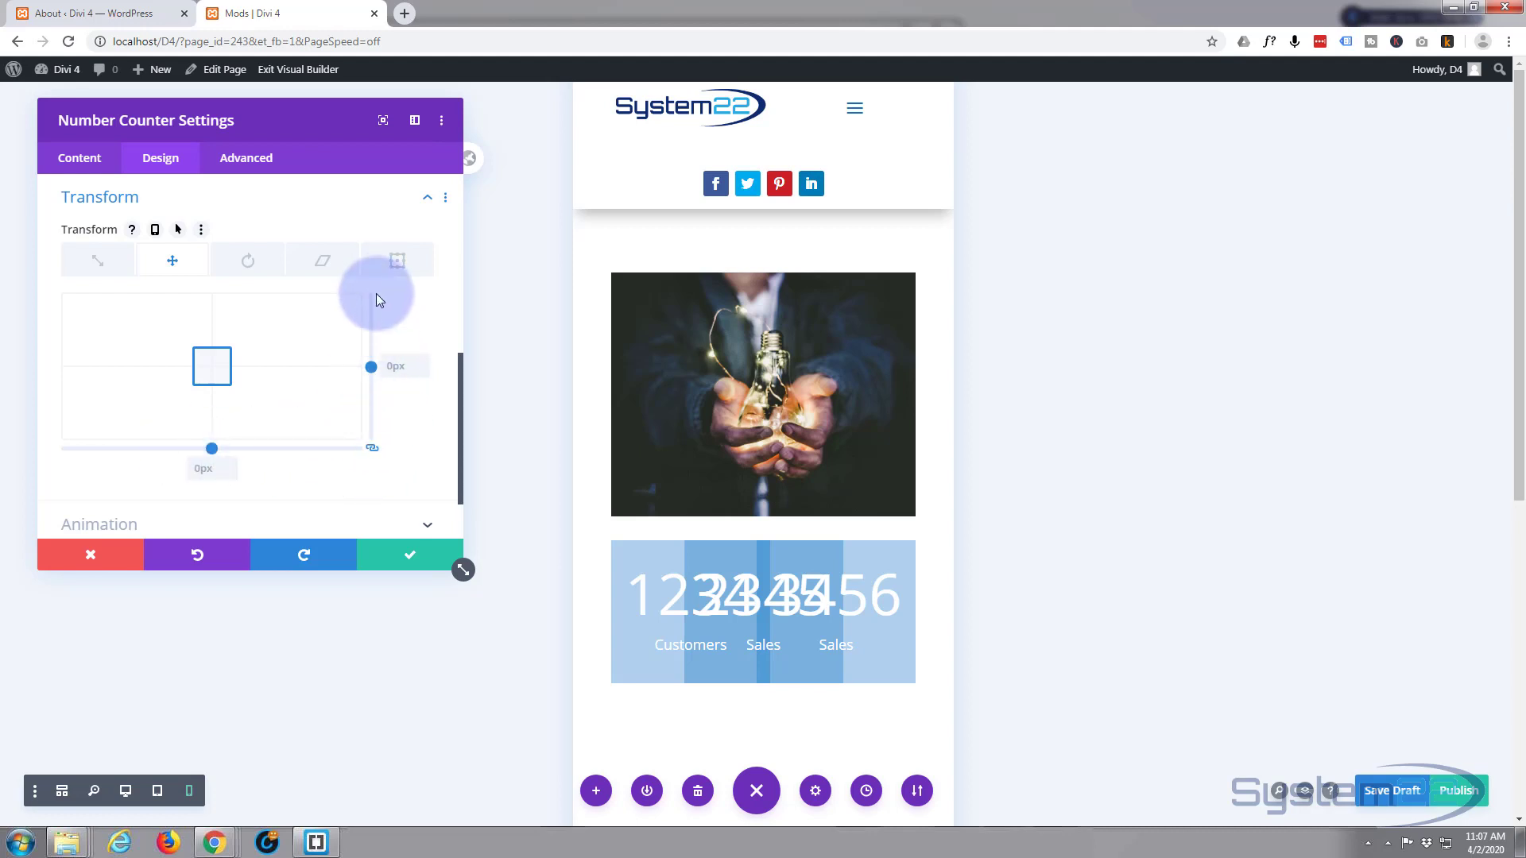
left_click(373, 451)
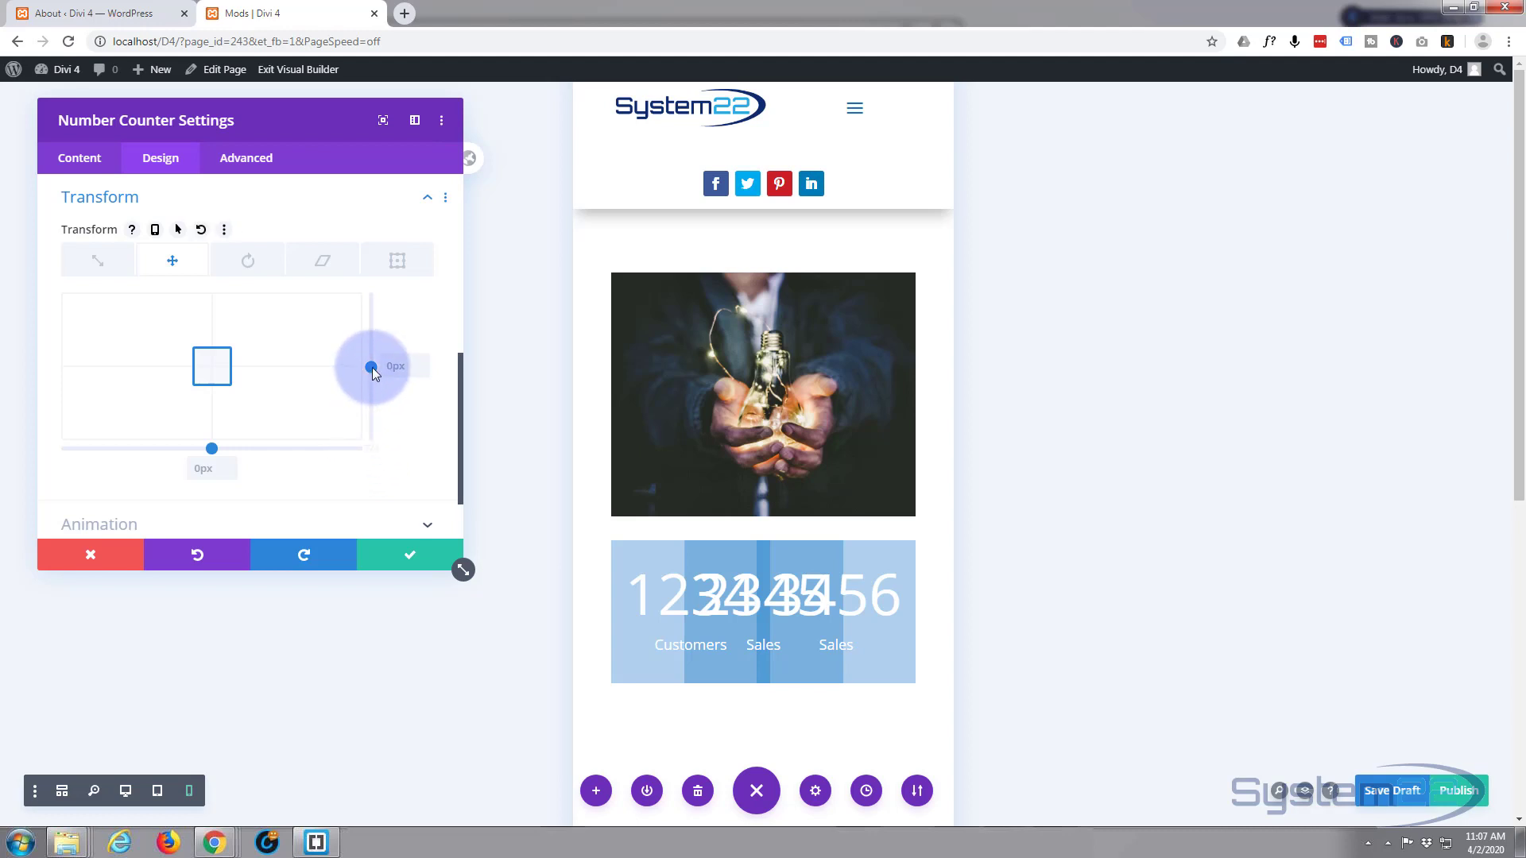
mouse_move(370, 367)
left_mouse_down()
mouse_move(366, 402)
mouse_move(364, 389)
left_mouse_up()
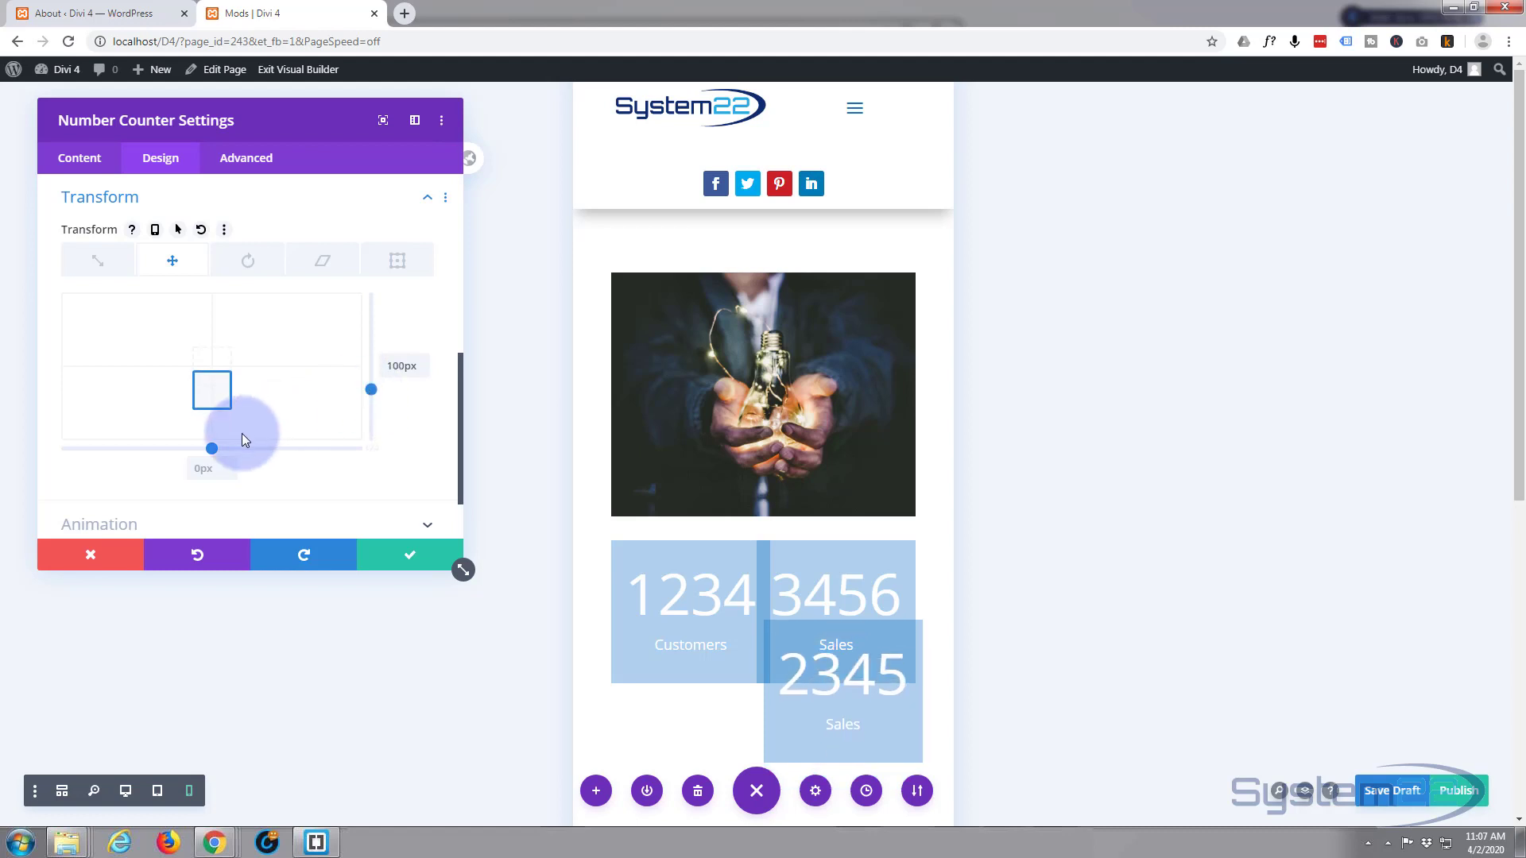
left_click_drag(212, 449, 168, 460)
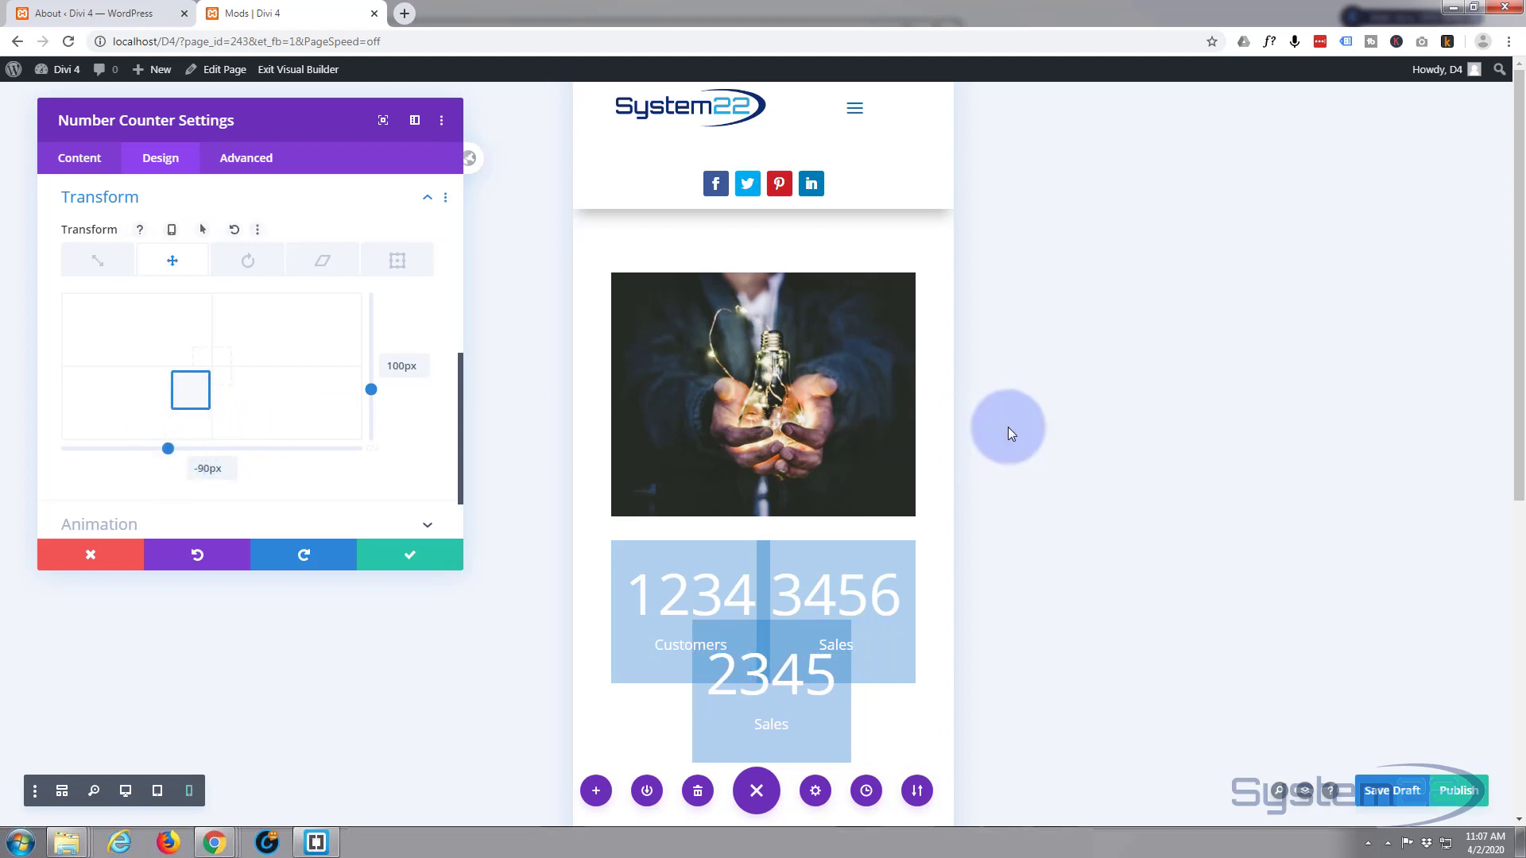
scroll(1009, 426, "down", 2)
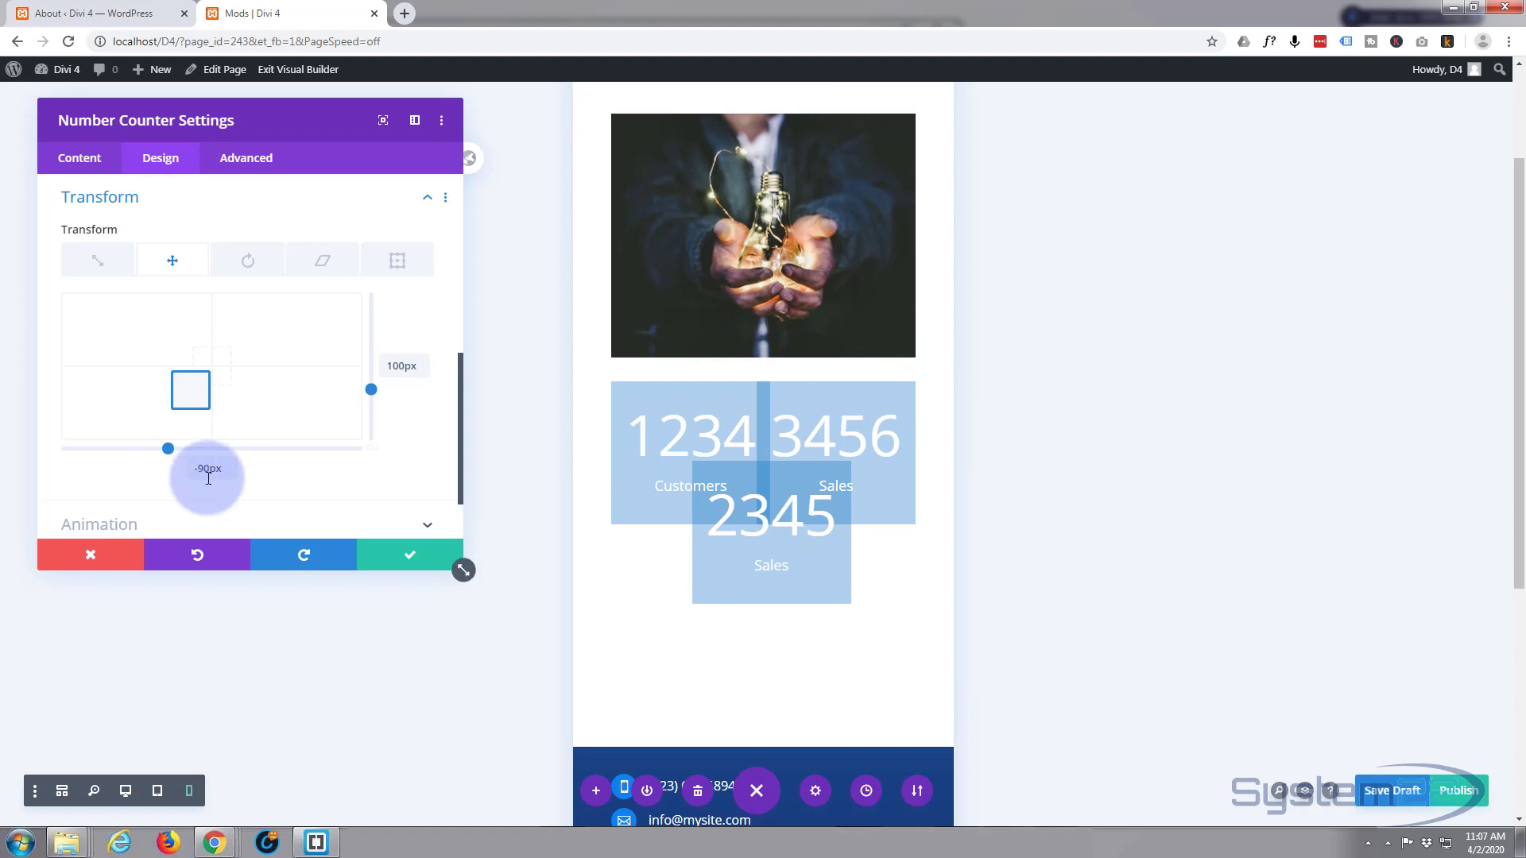
left_click_drag(167, 448, 164, 448)
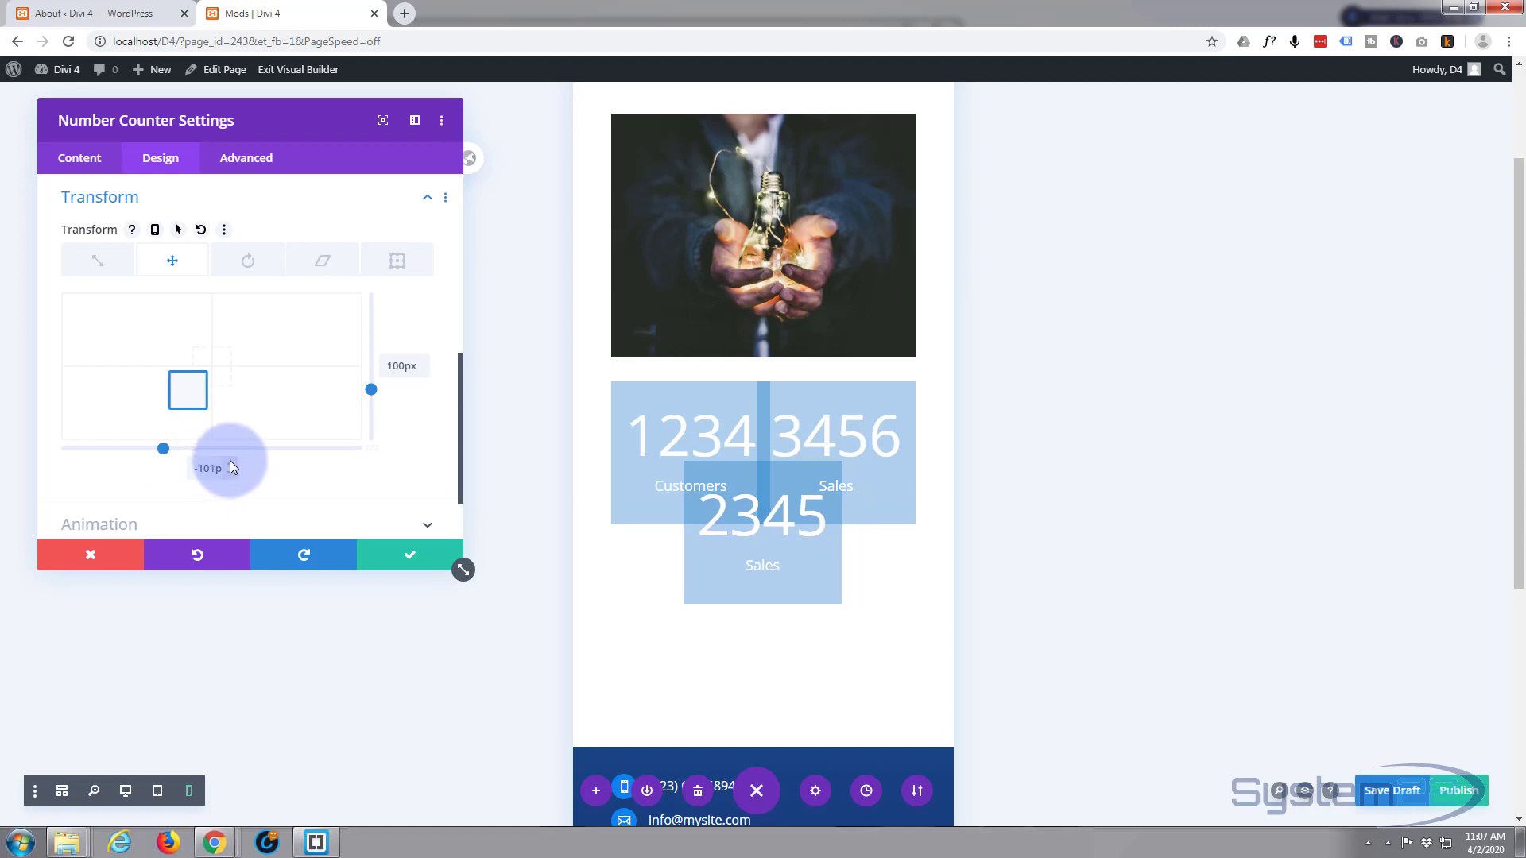
left_click(410, 563)
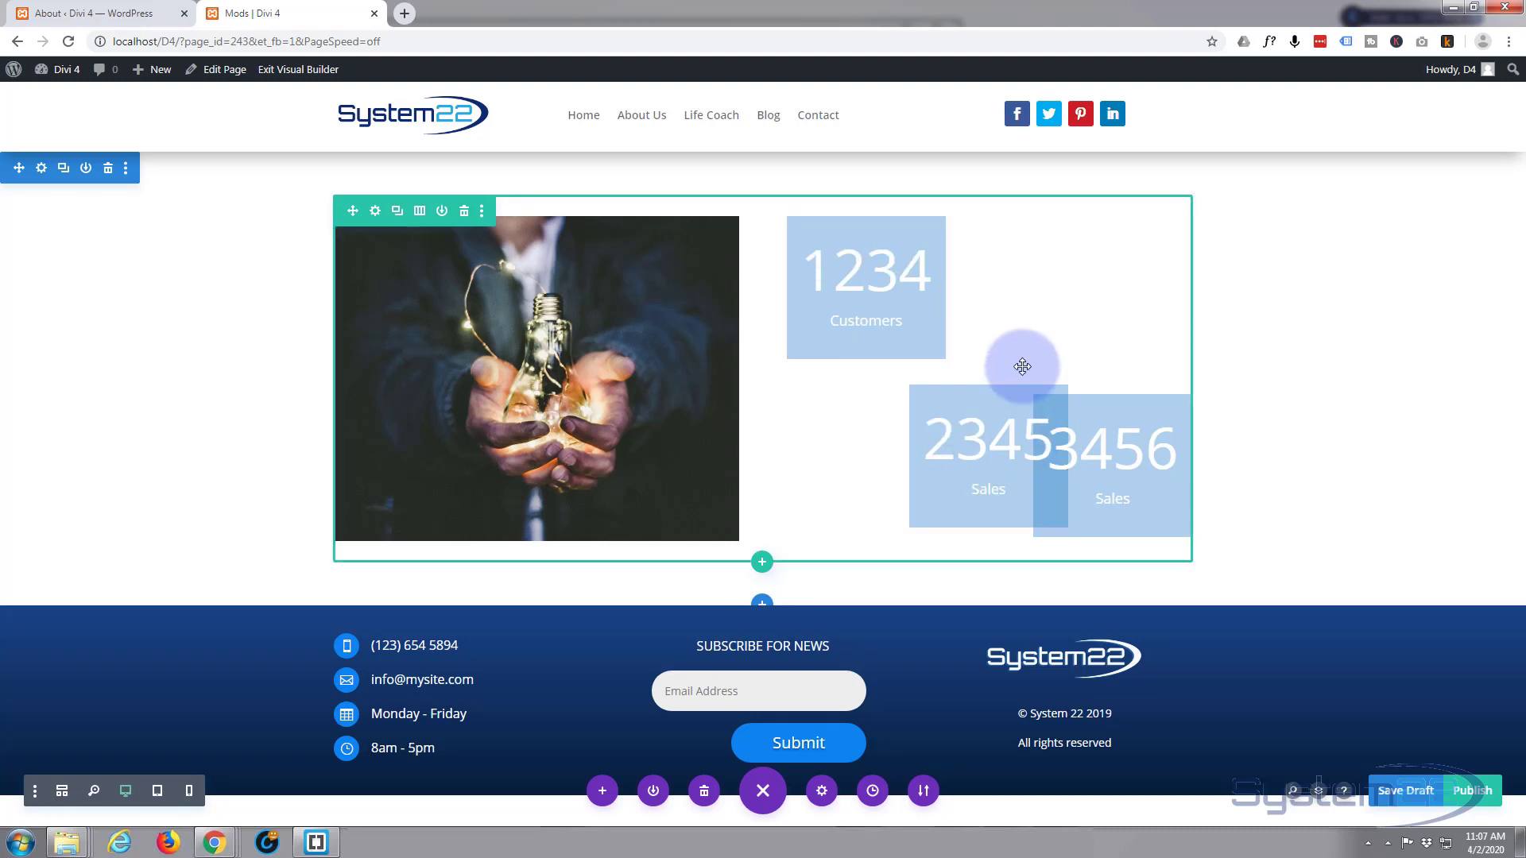
Reset the 2345 counter's desktop translate X and Y values to 0.
left_click(961, 422)
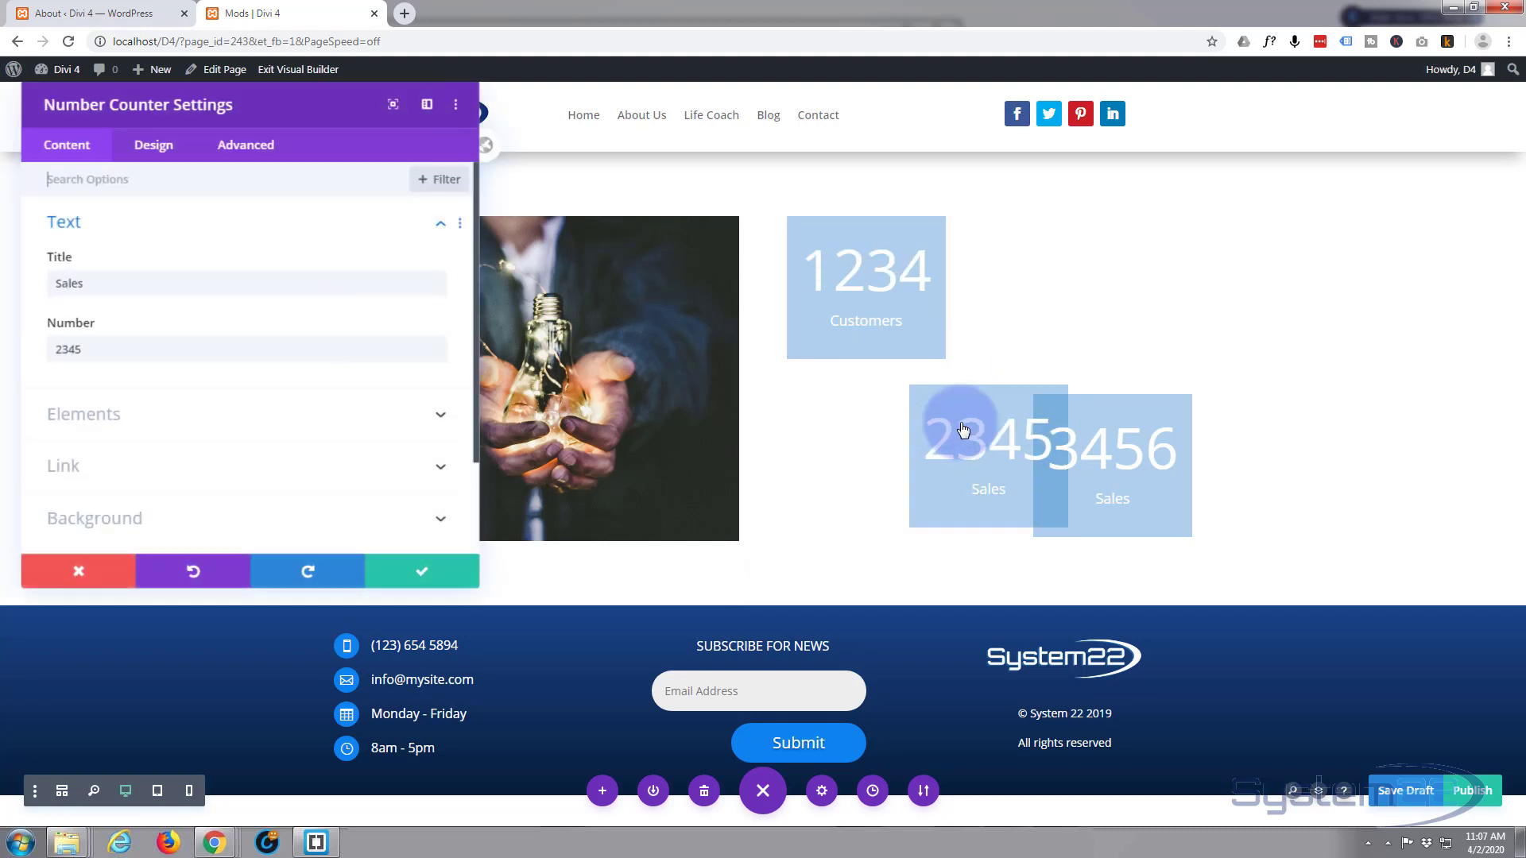
left_click(165, 161)
scroll(247, 382, "down", 2)
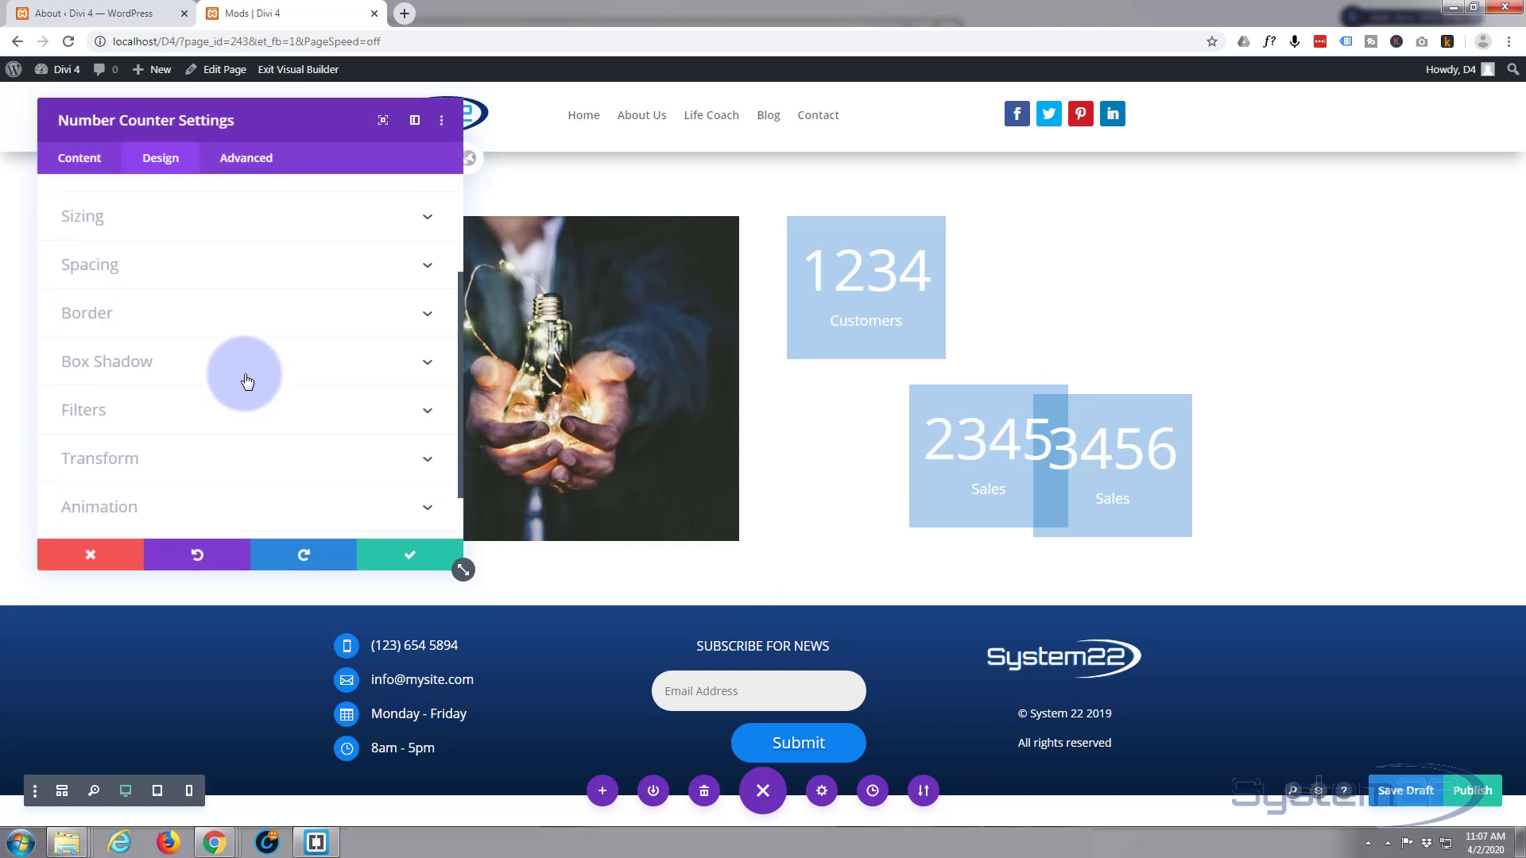
scroll(238, 386, "down", 1)
left_click(218, 393)
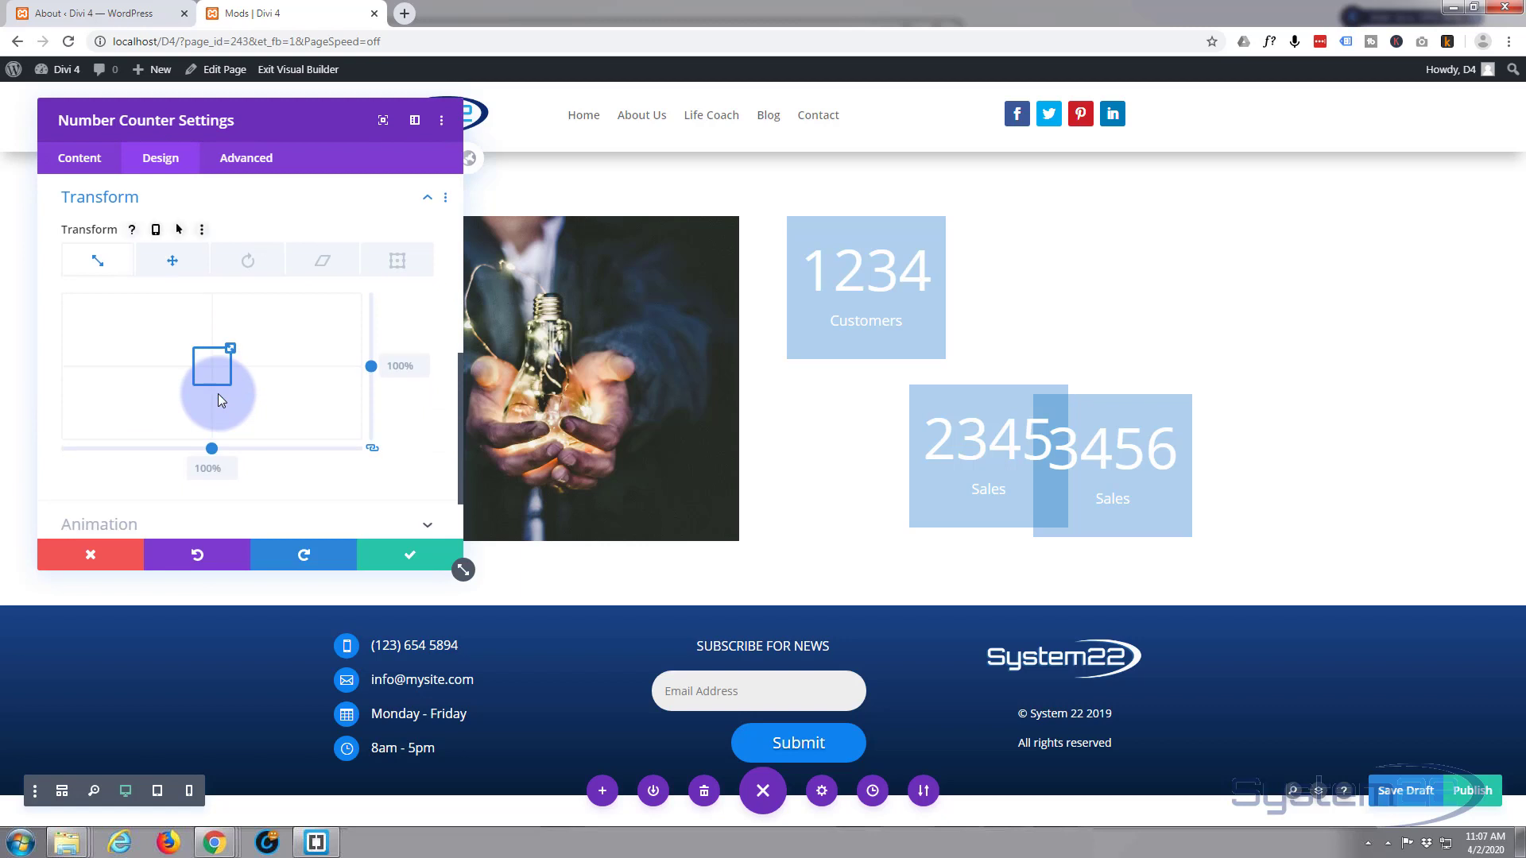
left_click(170, 270)
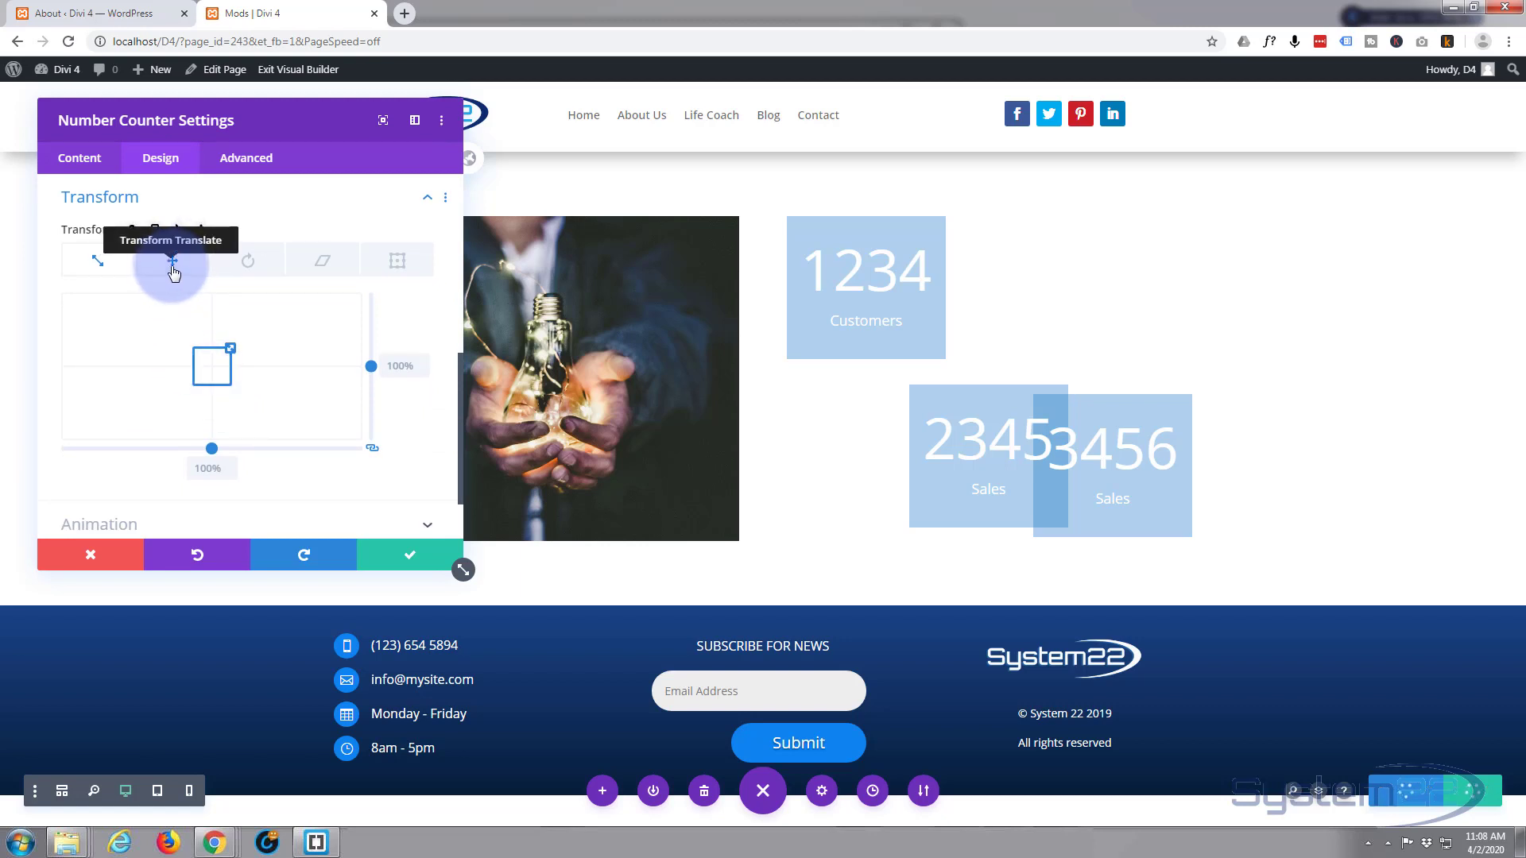
left_click(196, 469)
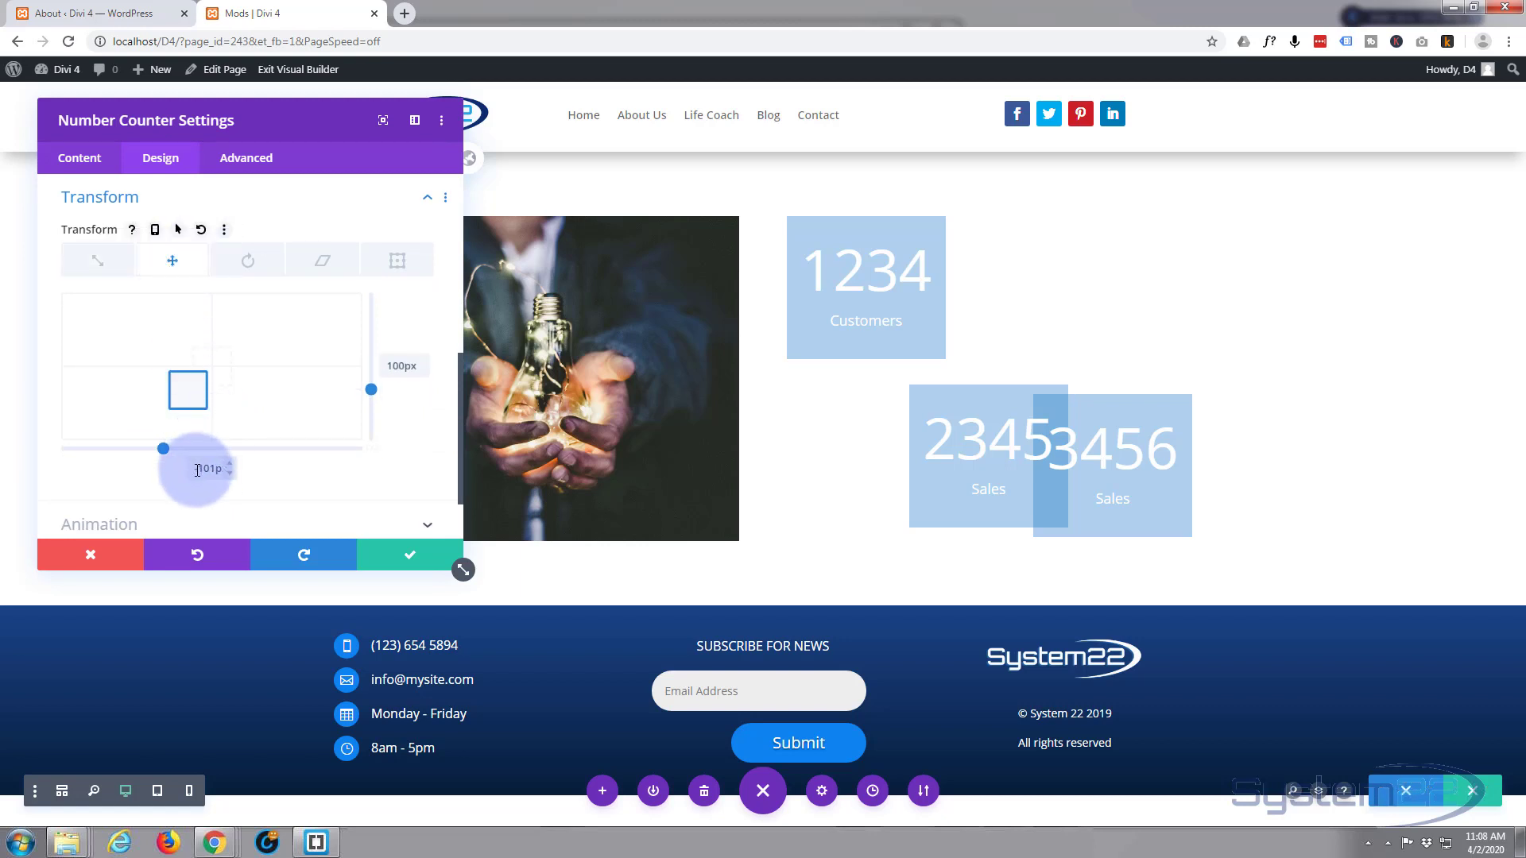
left_click_drag(195, 468, 222, 469)
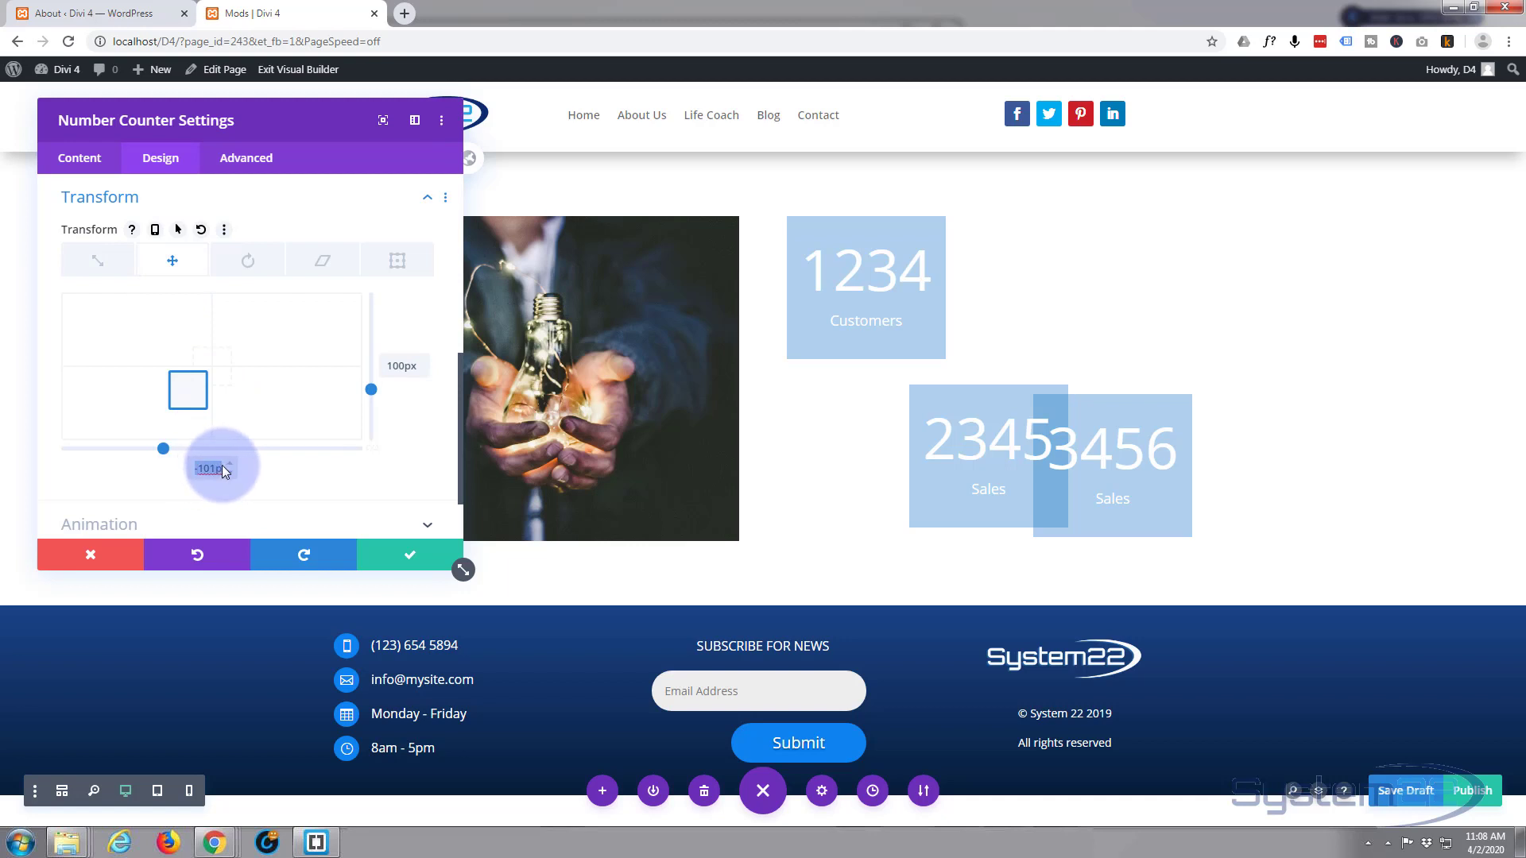
type("0x")
left_click_drag(397, 365, 414, 364)
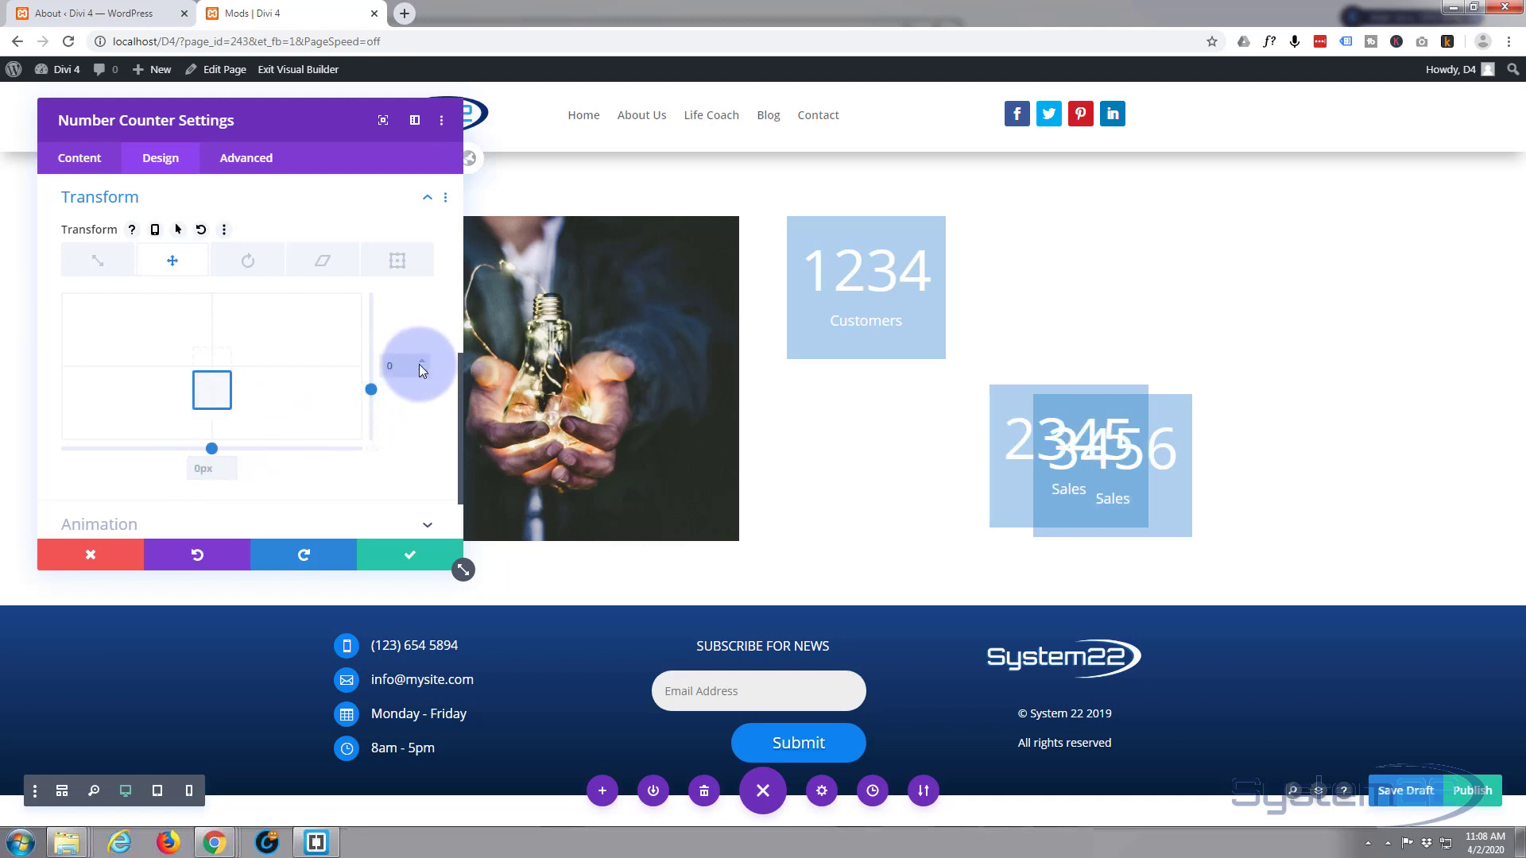
type("0")
Set the 2345 counter's phone translate to 107px vertical and -101px horizontal, then save.
left_click(155, 230)
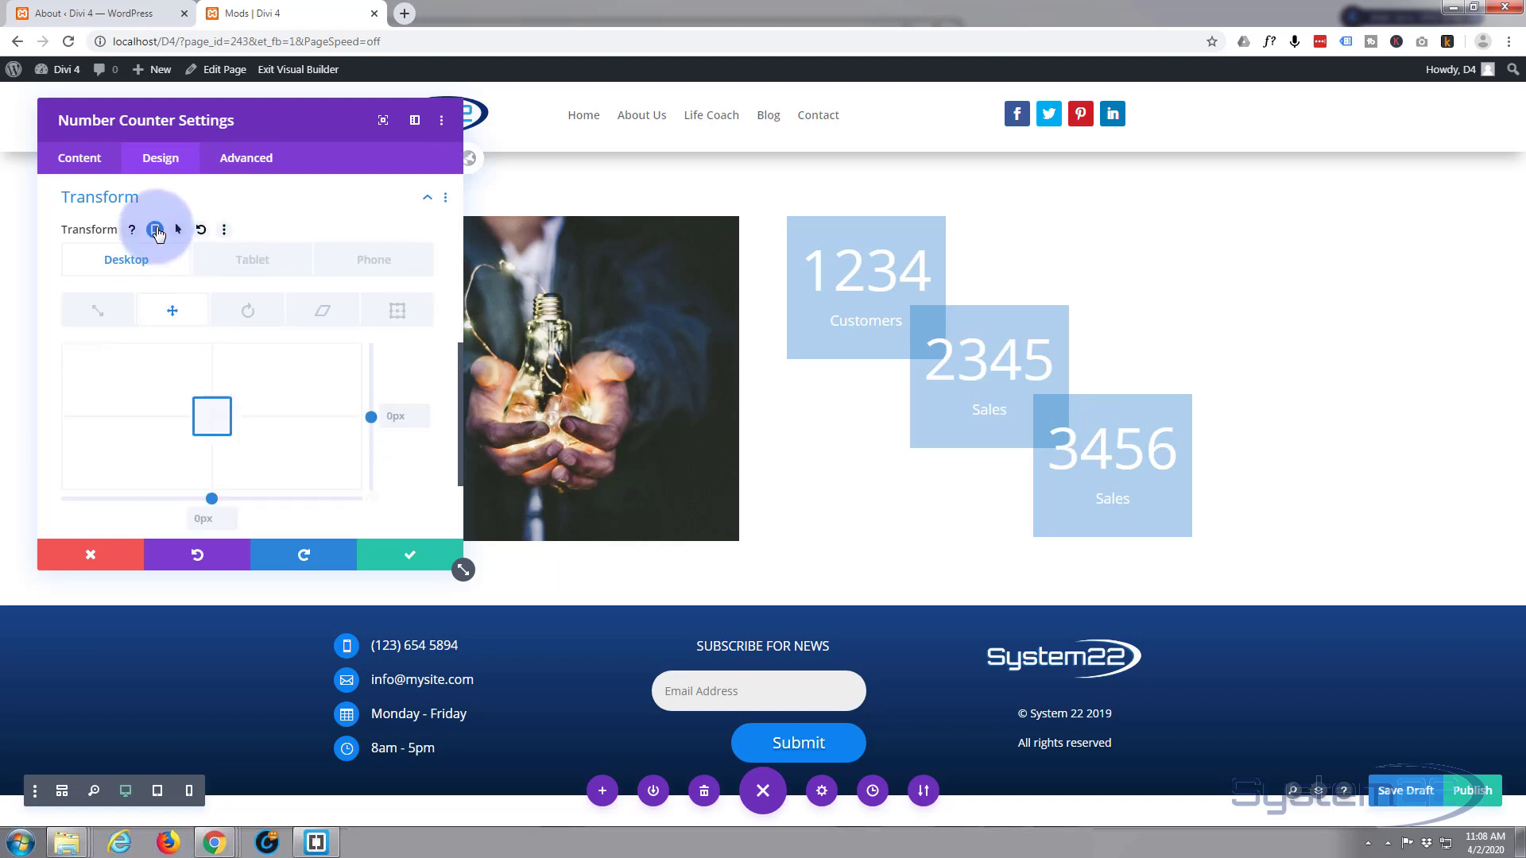
left_click(383, 265)
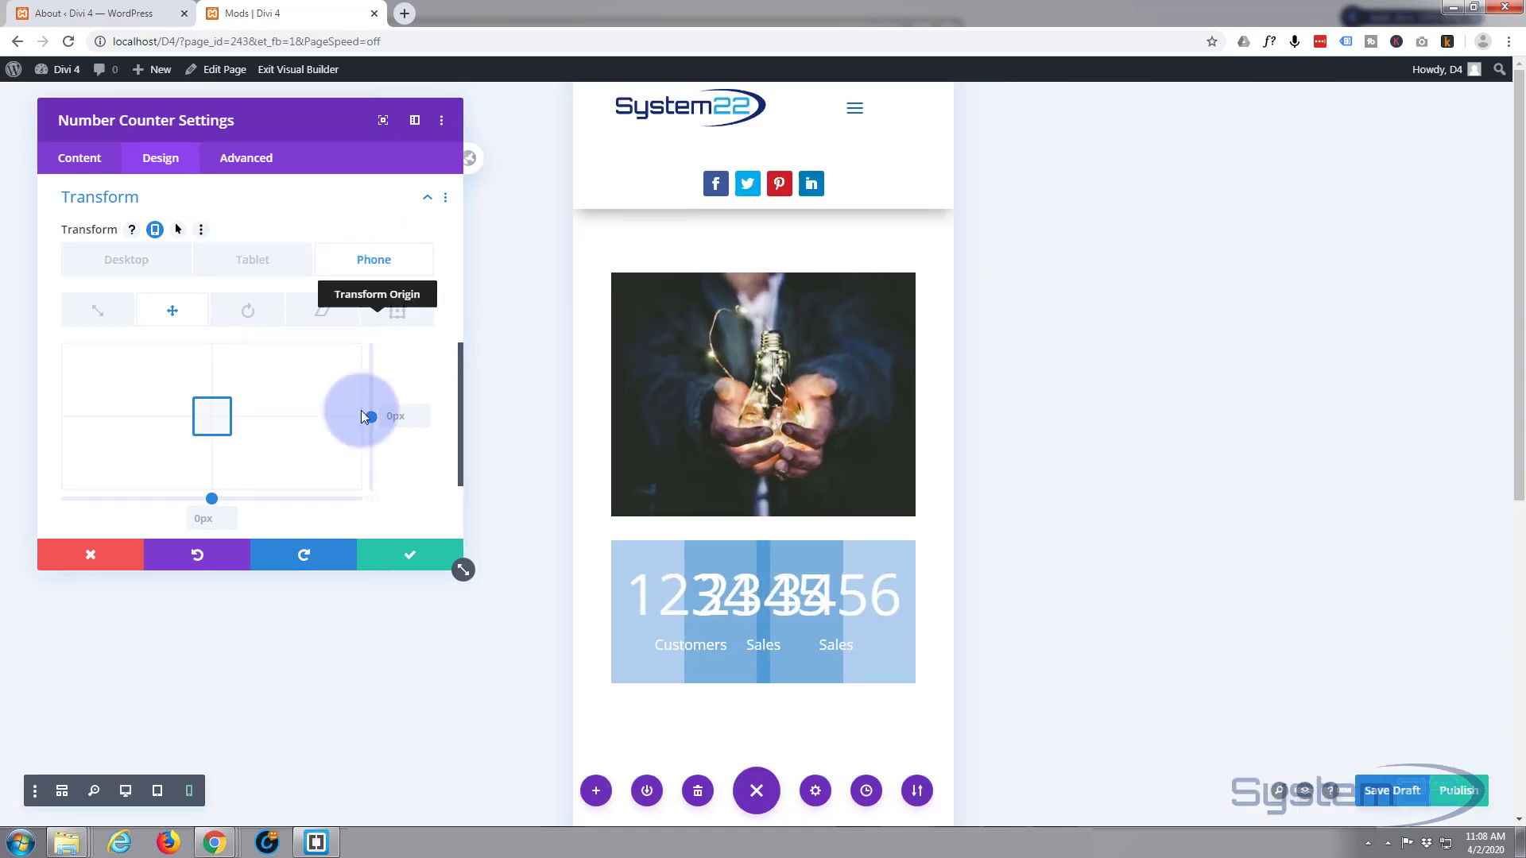
left_click_drag(372, 419, 364, 442)
left_click(237, 495)
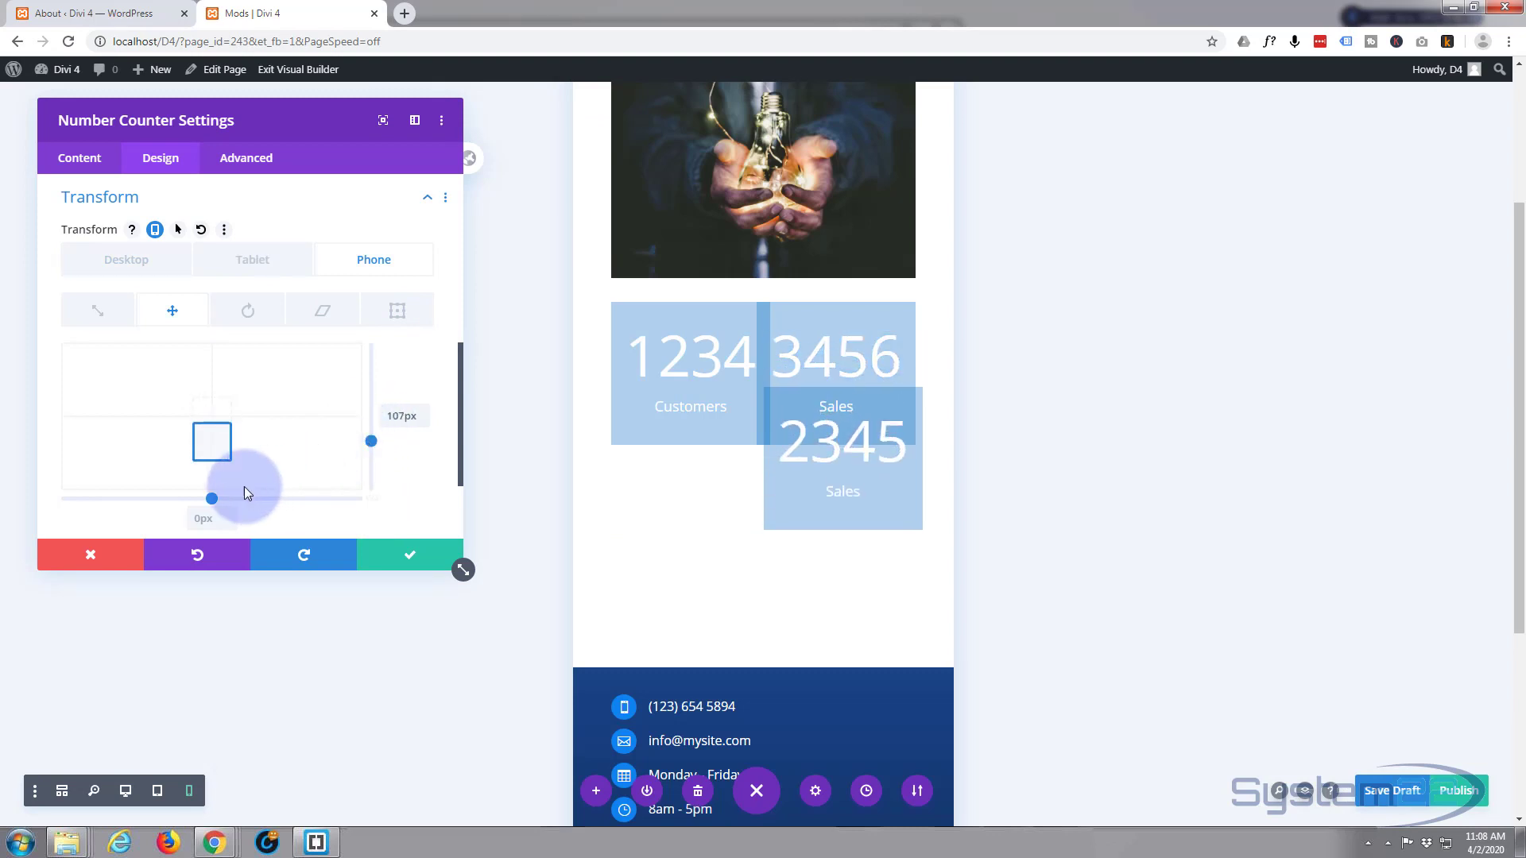
left_click_drag(206, 494, 165, 504)
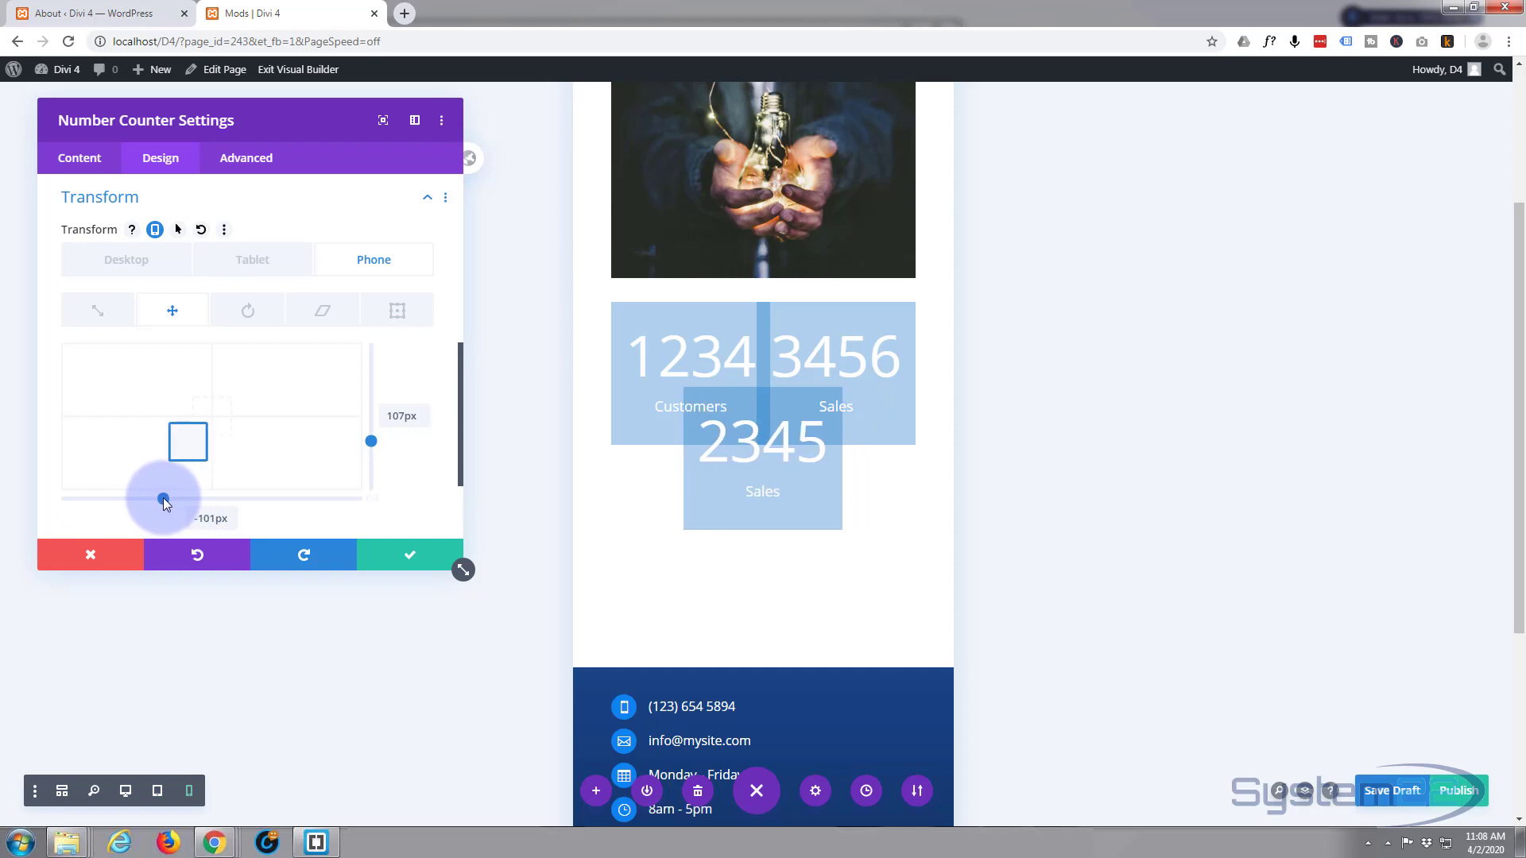
left_click(410, 555)
Give the 3456 counter a phone-only Transform Translate Y of 212px.
mouse_move(1184, 397)
left_click(1084, 435)
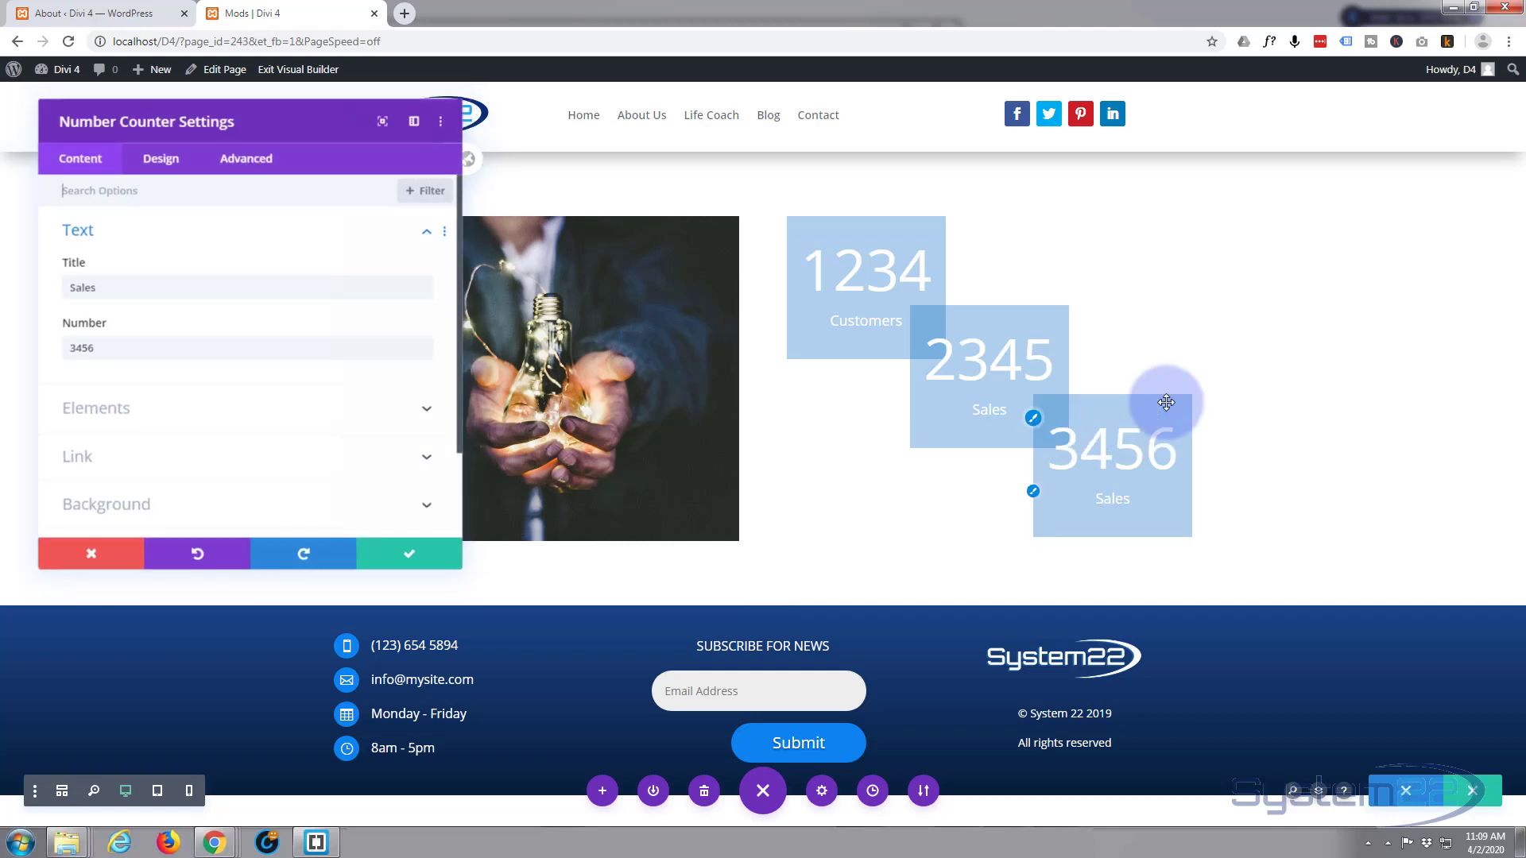
left_click(189, 183)
left_click(159, 158)
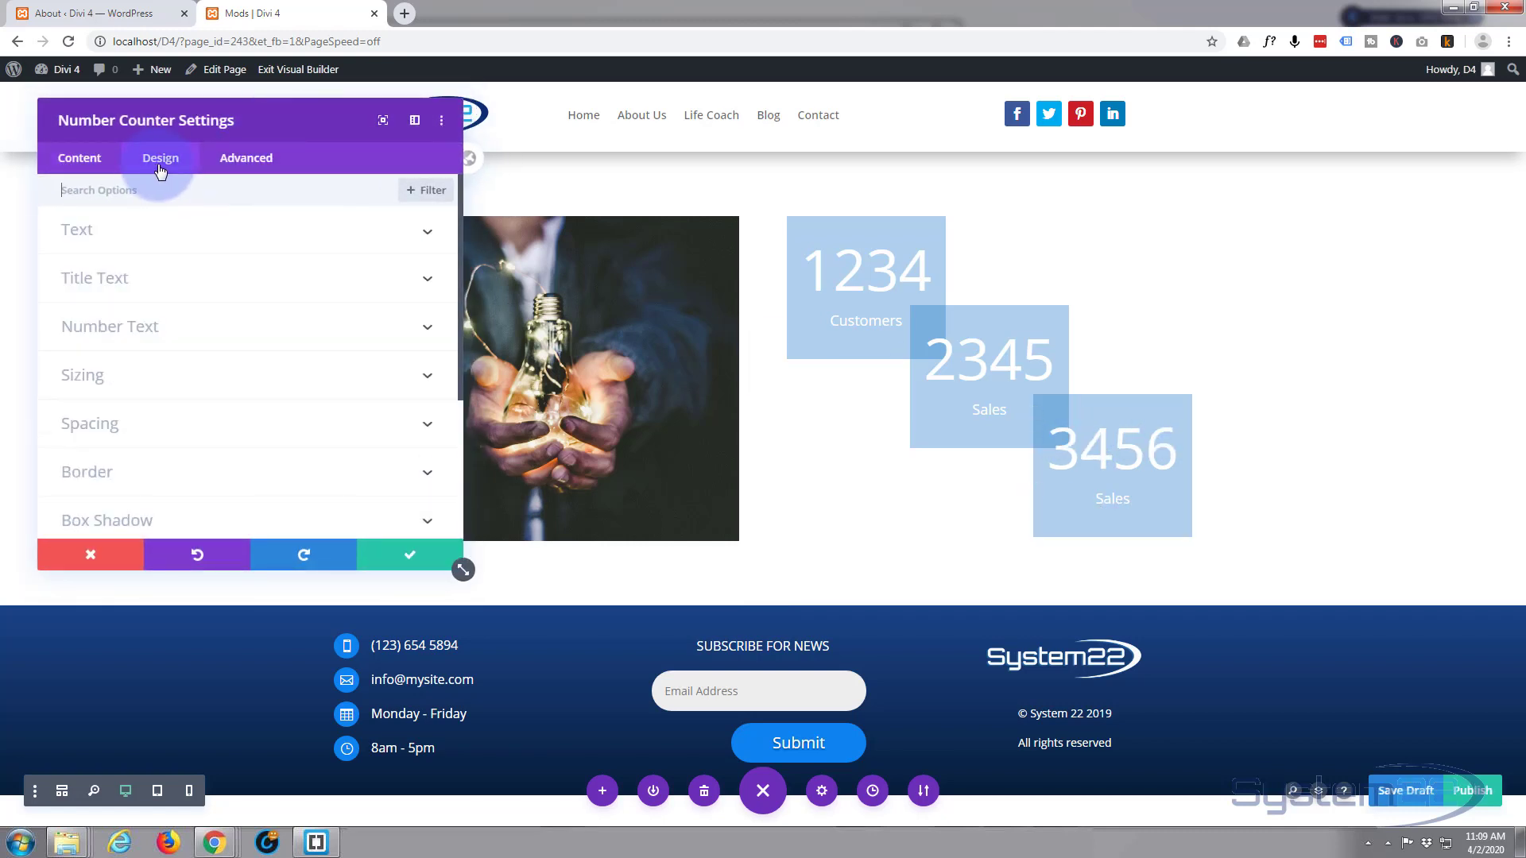
scroll(227, 293, "down", 3)
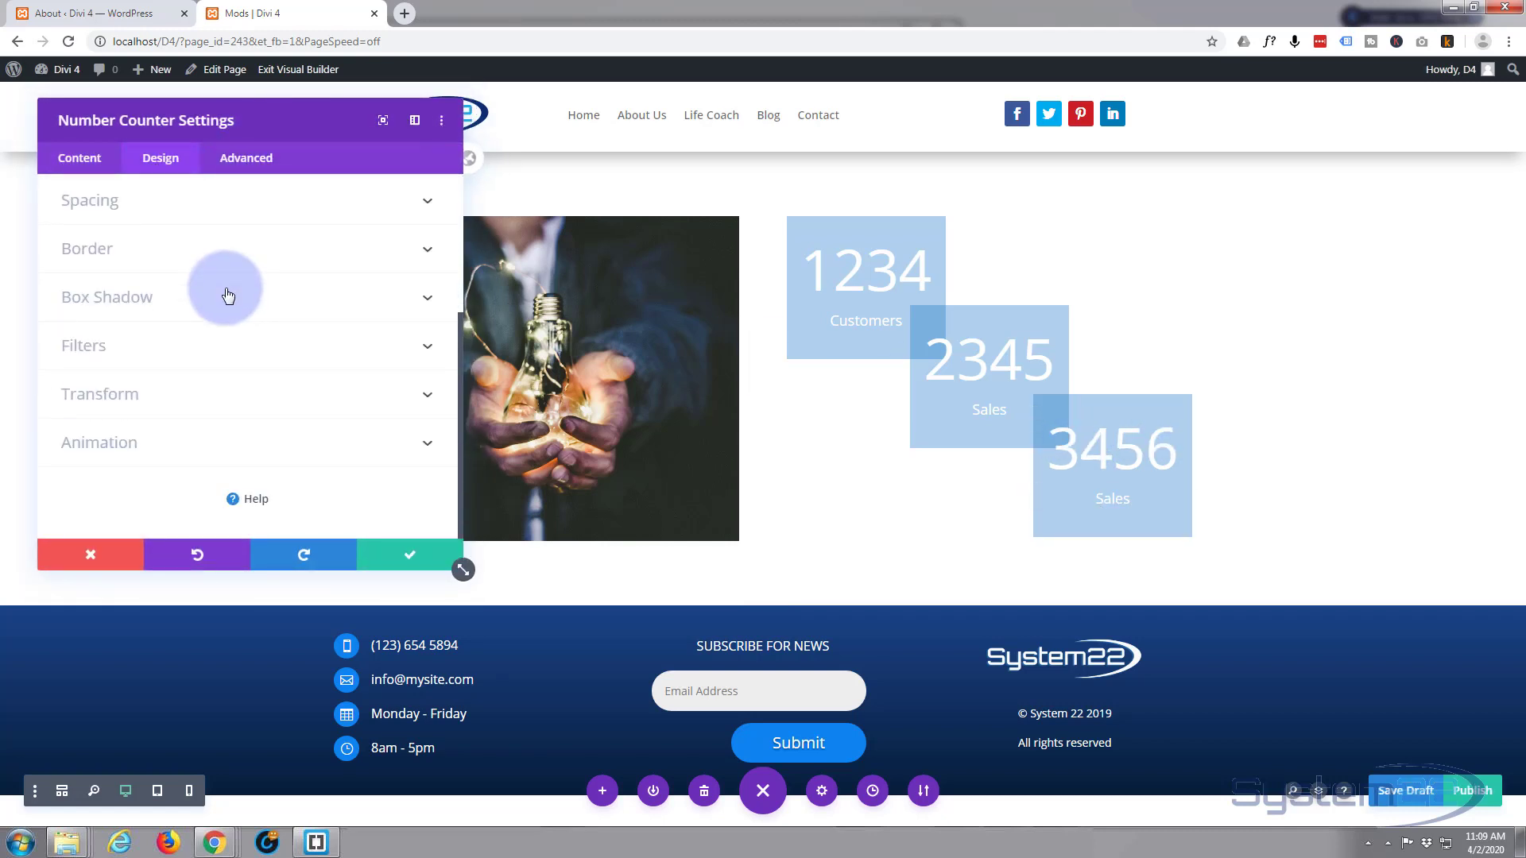
left_click(212, 396)
left_click(169, 260)
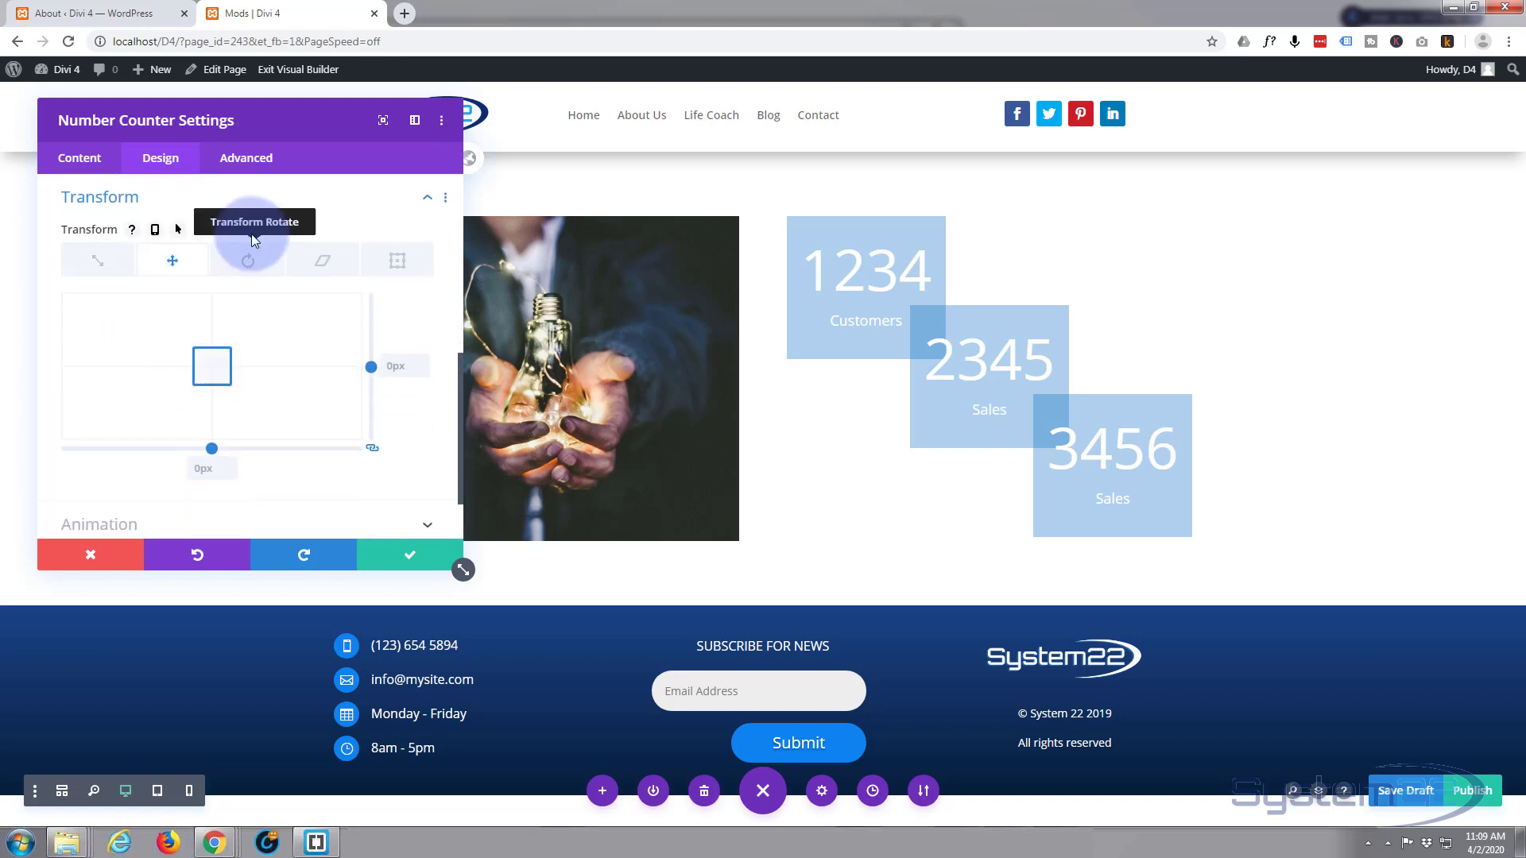
left_click(155, 230)
left_click(380, 261)
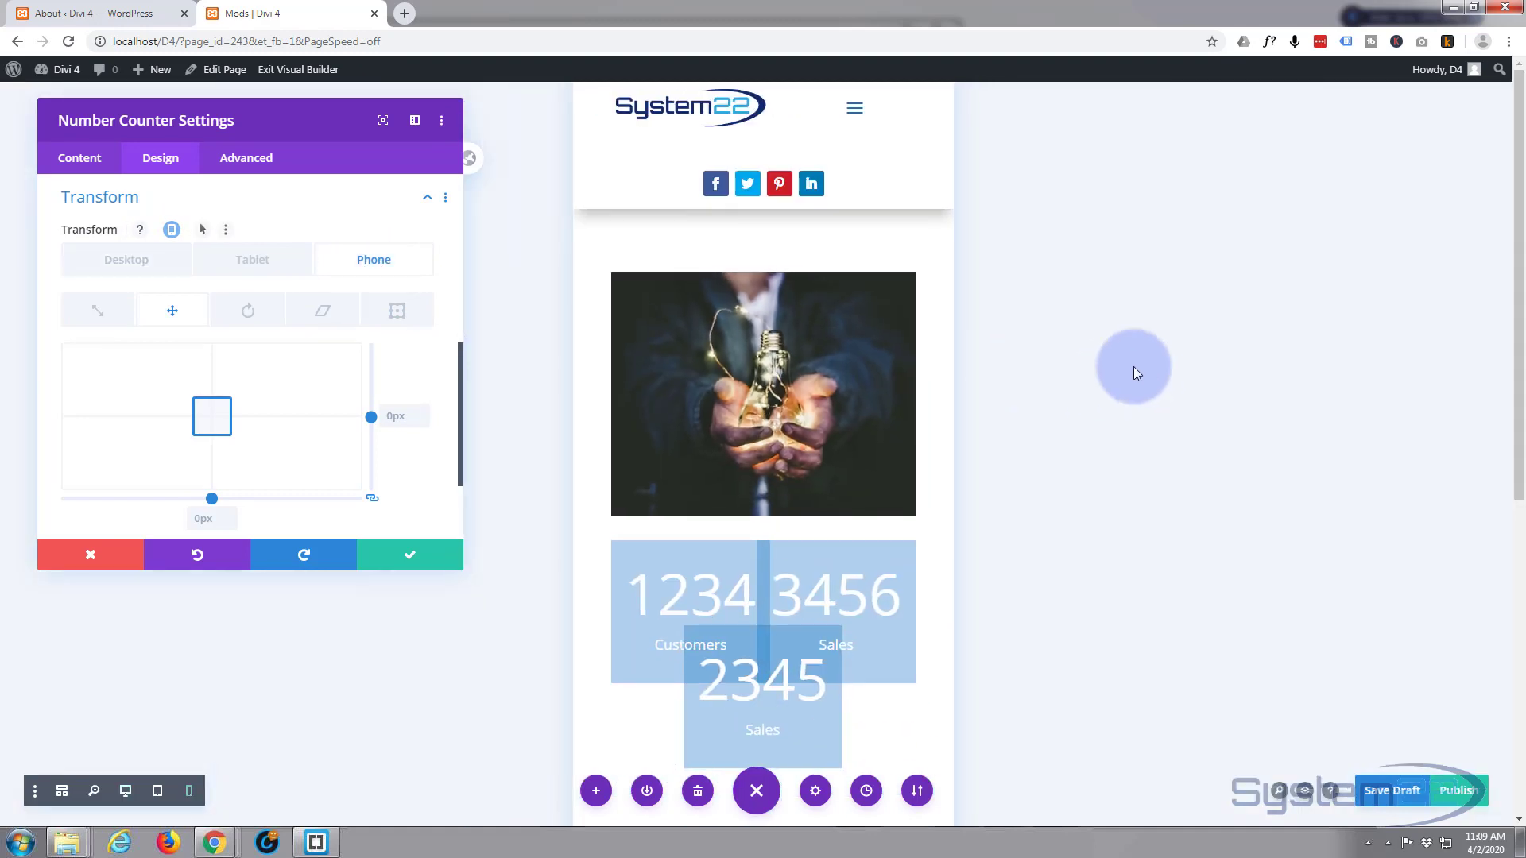
scroll(1127, 364, "down", 5)
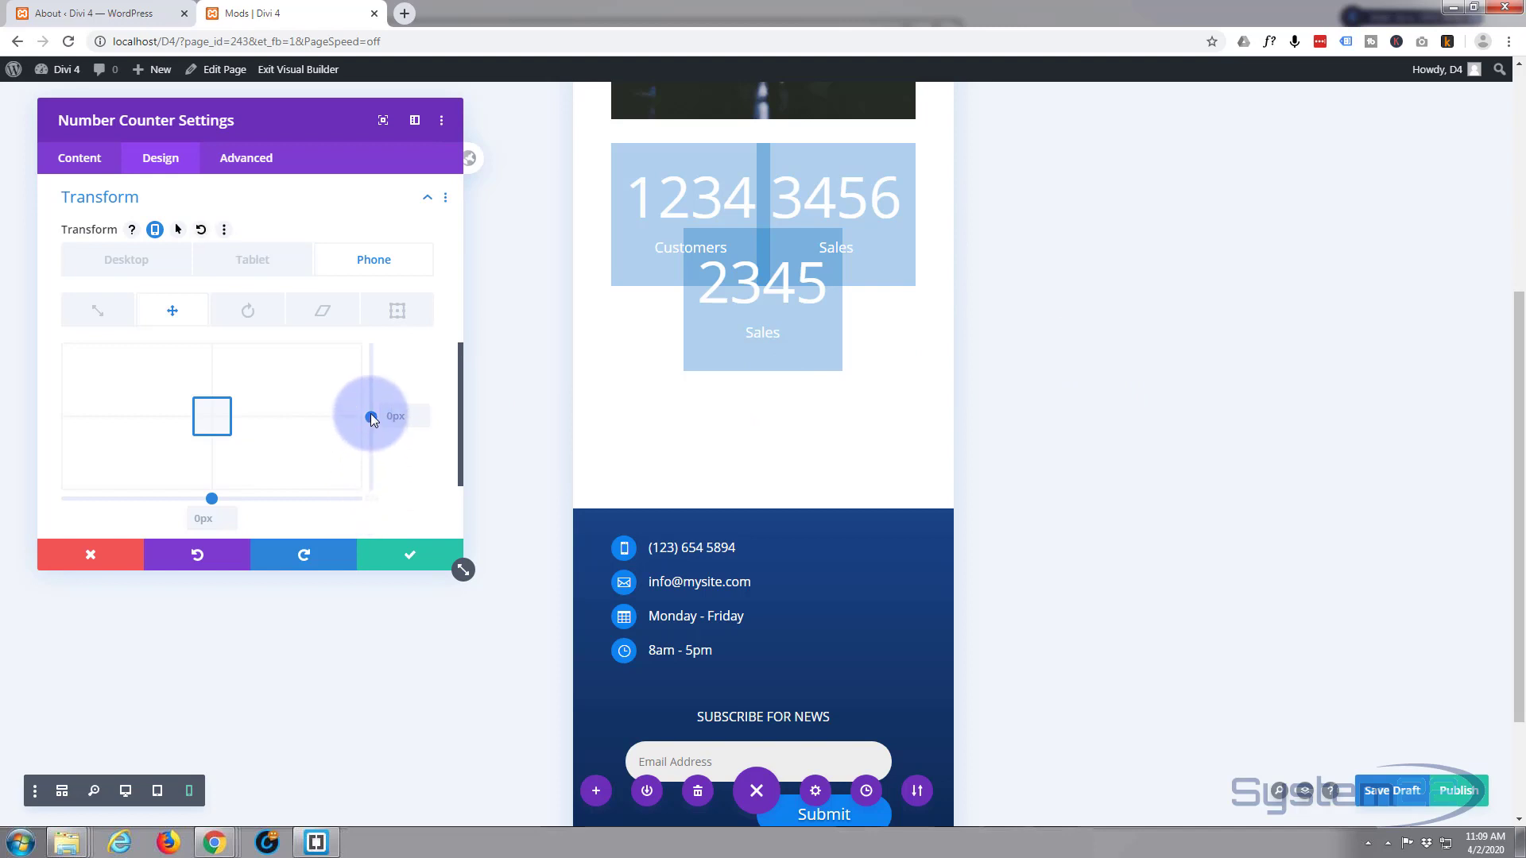
left_click_drag(371, 418, 361, 465)
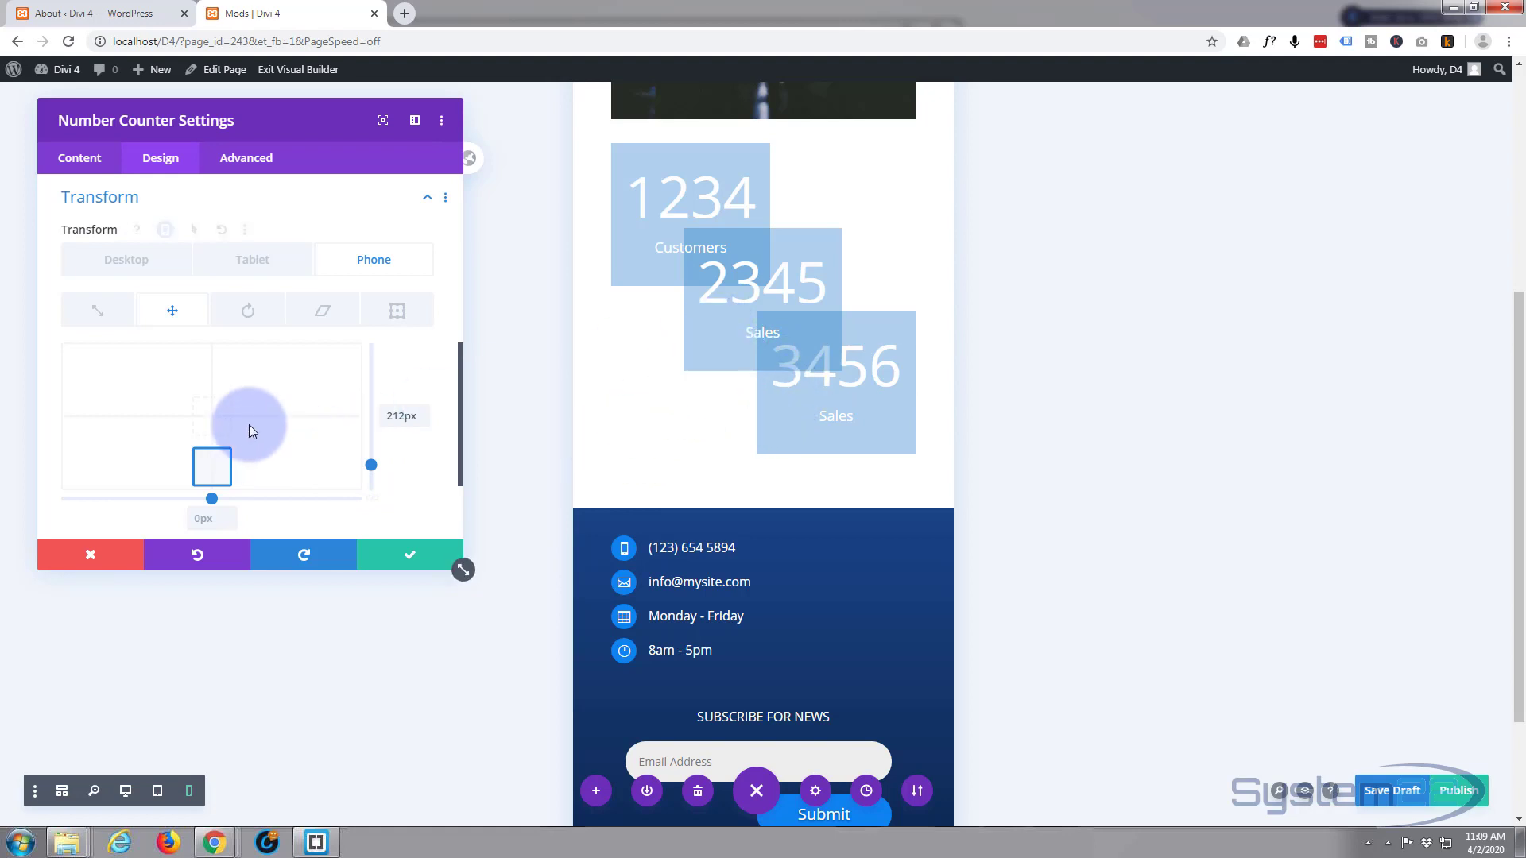
Set the 3456 counter's Position Z Index to 38 and save its settings.
scroll(249, 430, "down", 1)
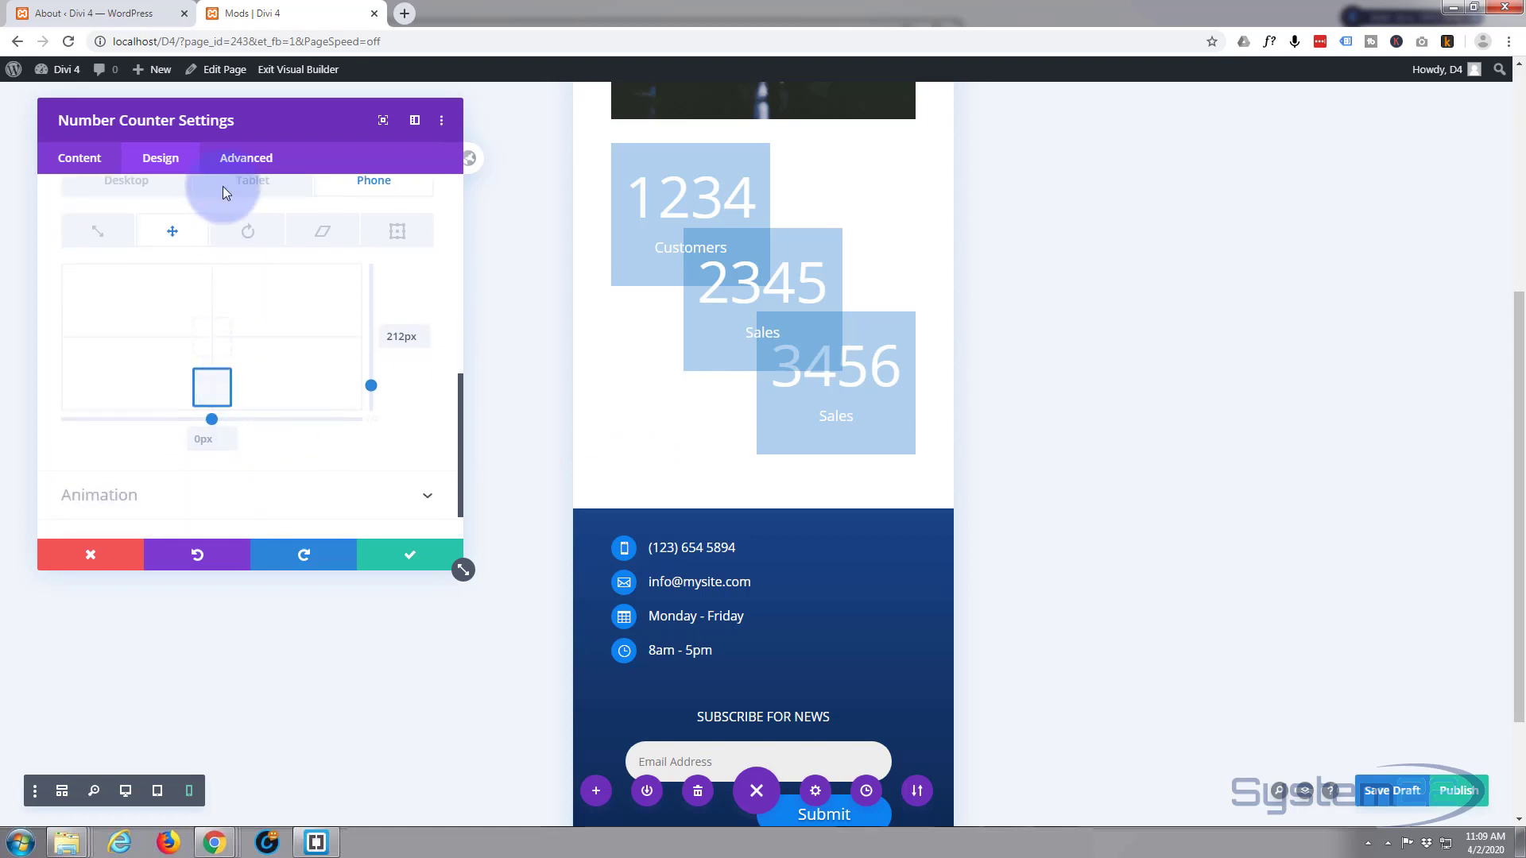
left_click(242, 159)
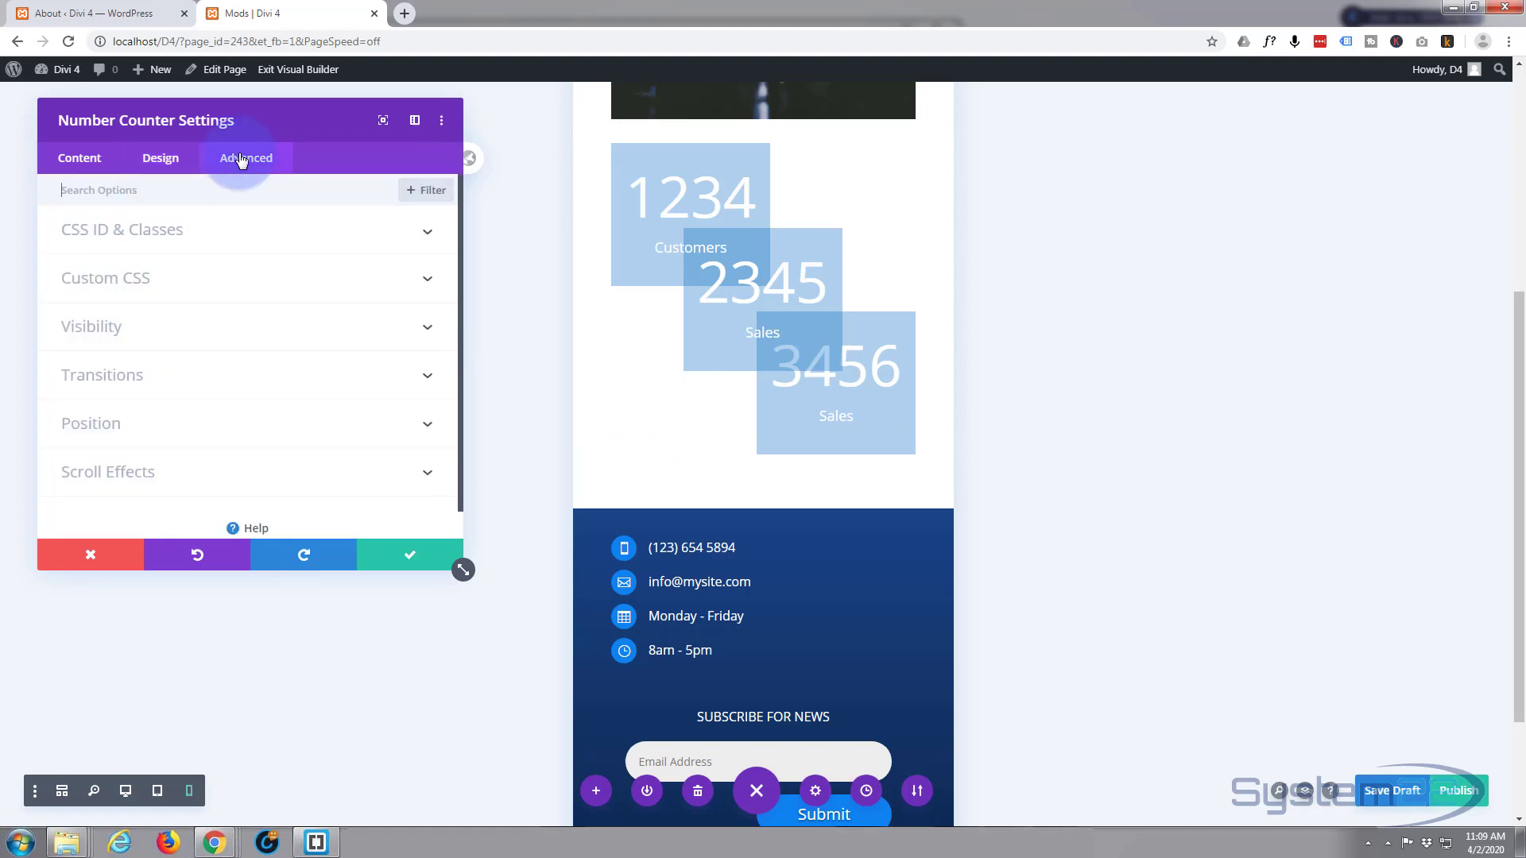
left_click(191, 423)
scroll(136, 412, "down", 3)
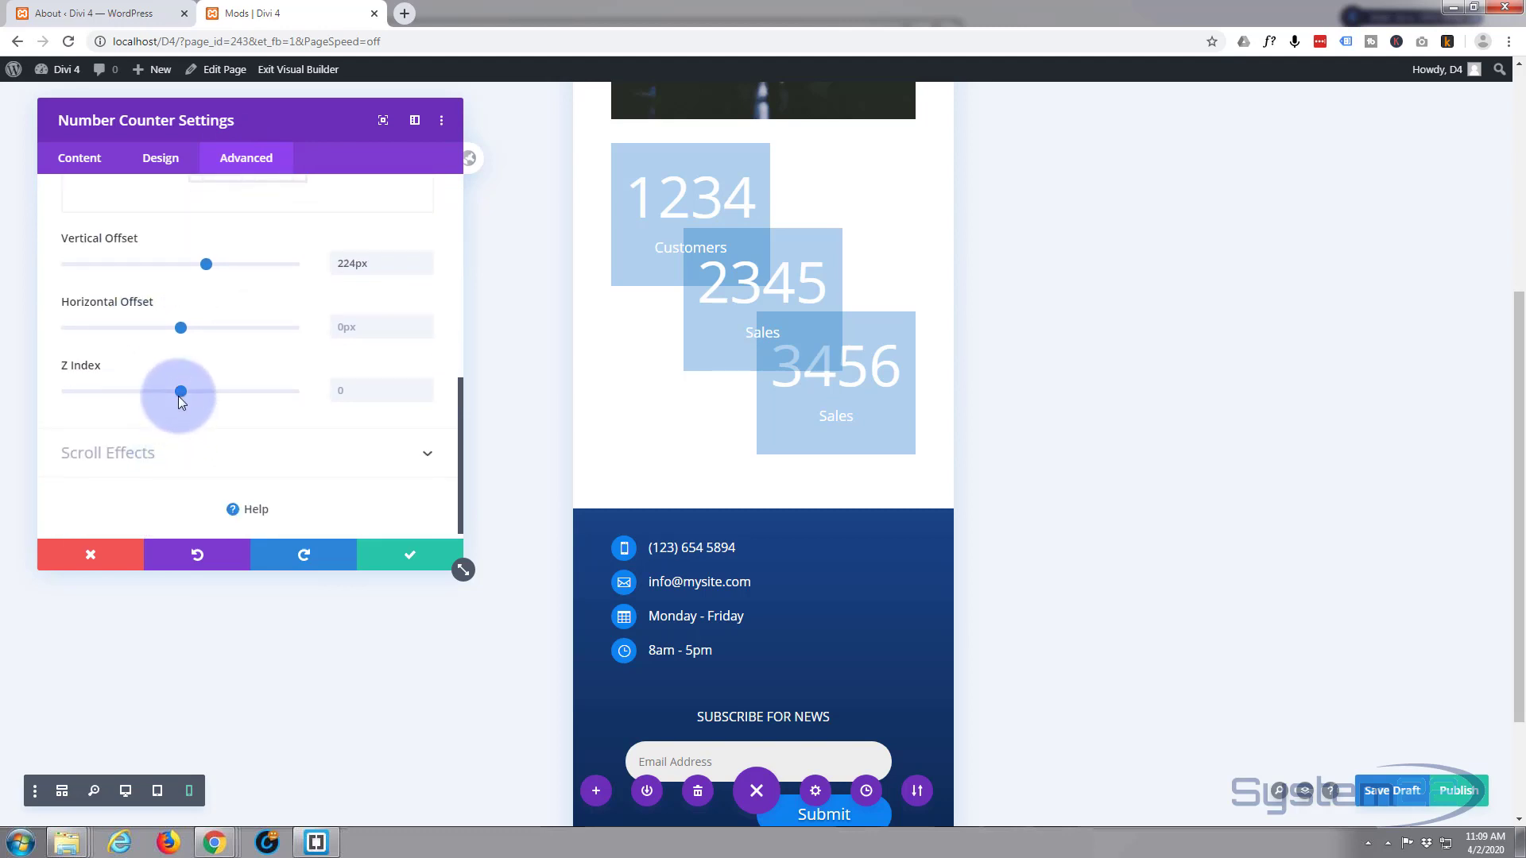
left_click_drag(180, 391, 188, 391)
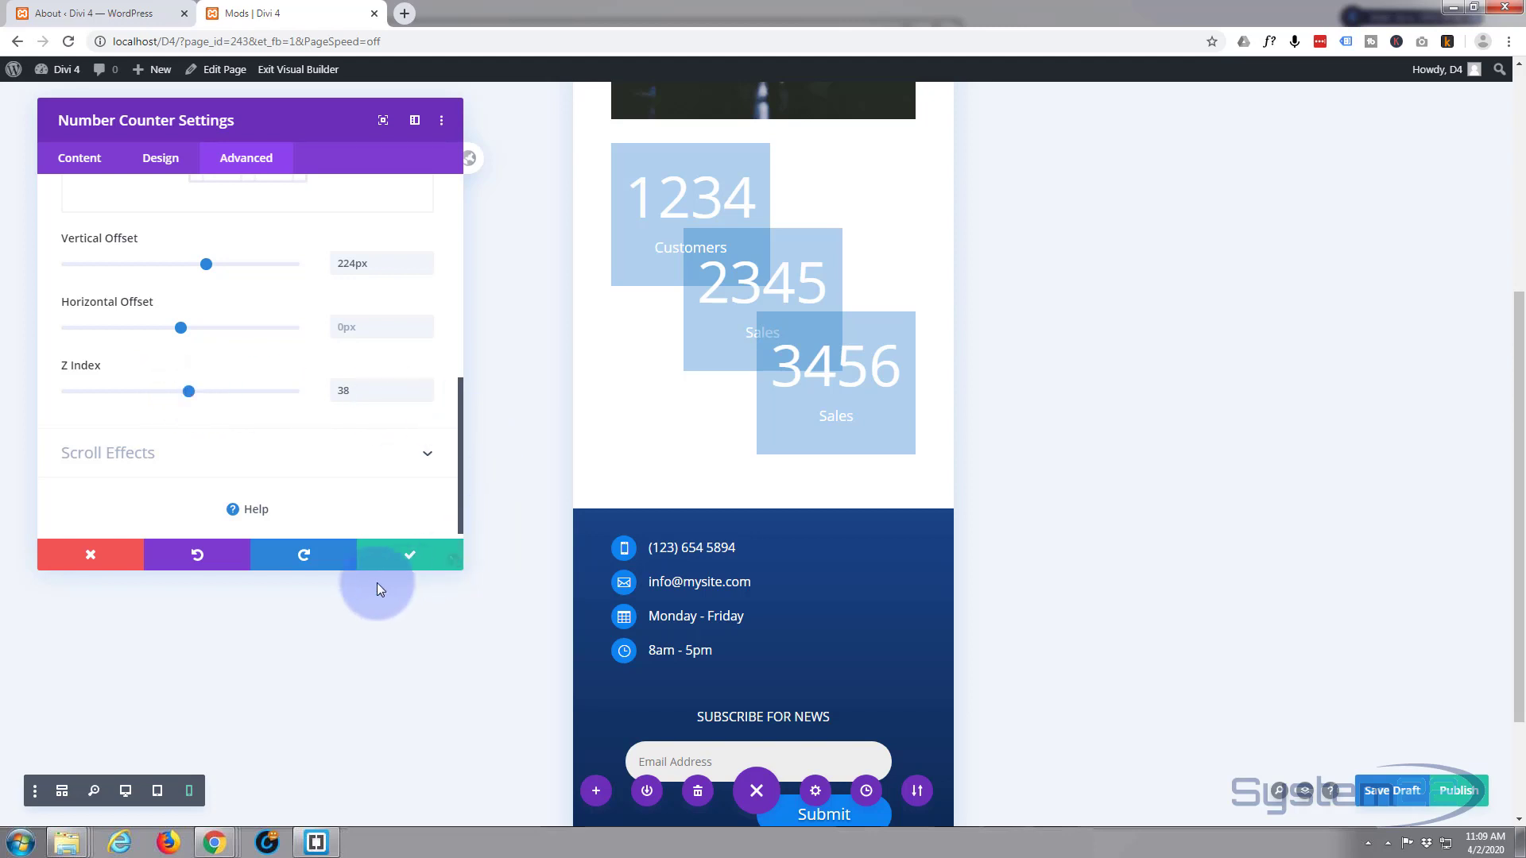
left_click(406, 557)
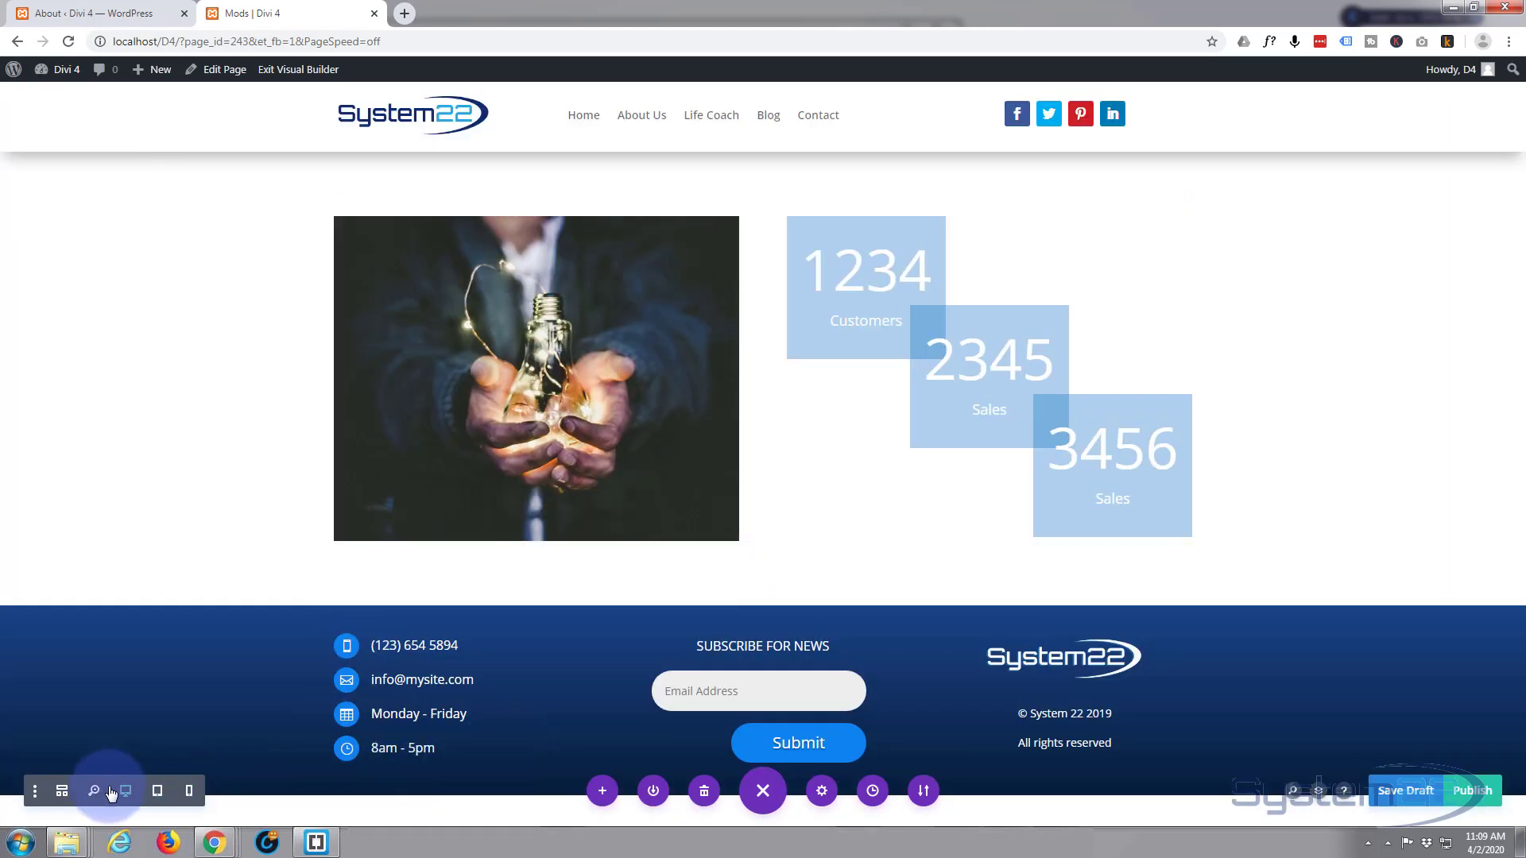
Preview the page at tablet width, then at phone width, to check the diagonal counters.
left_click(156, 791)
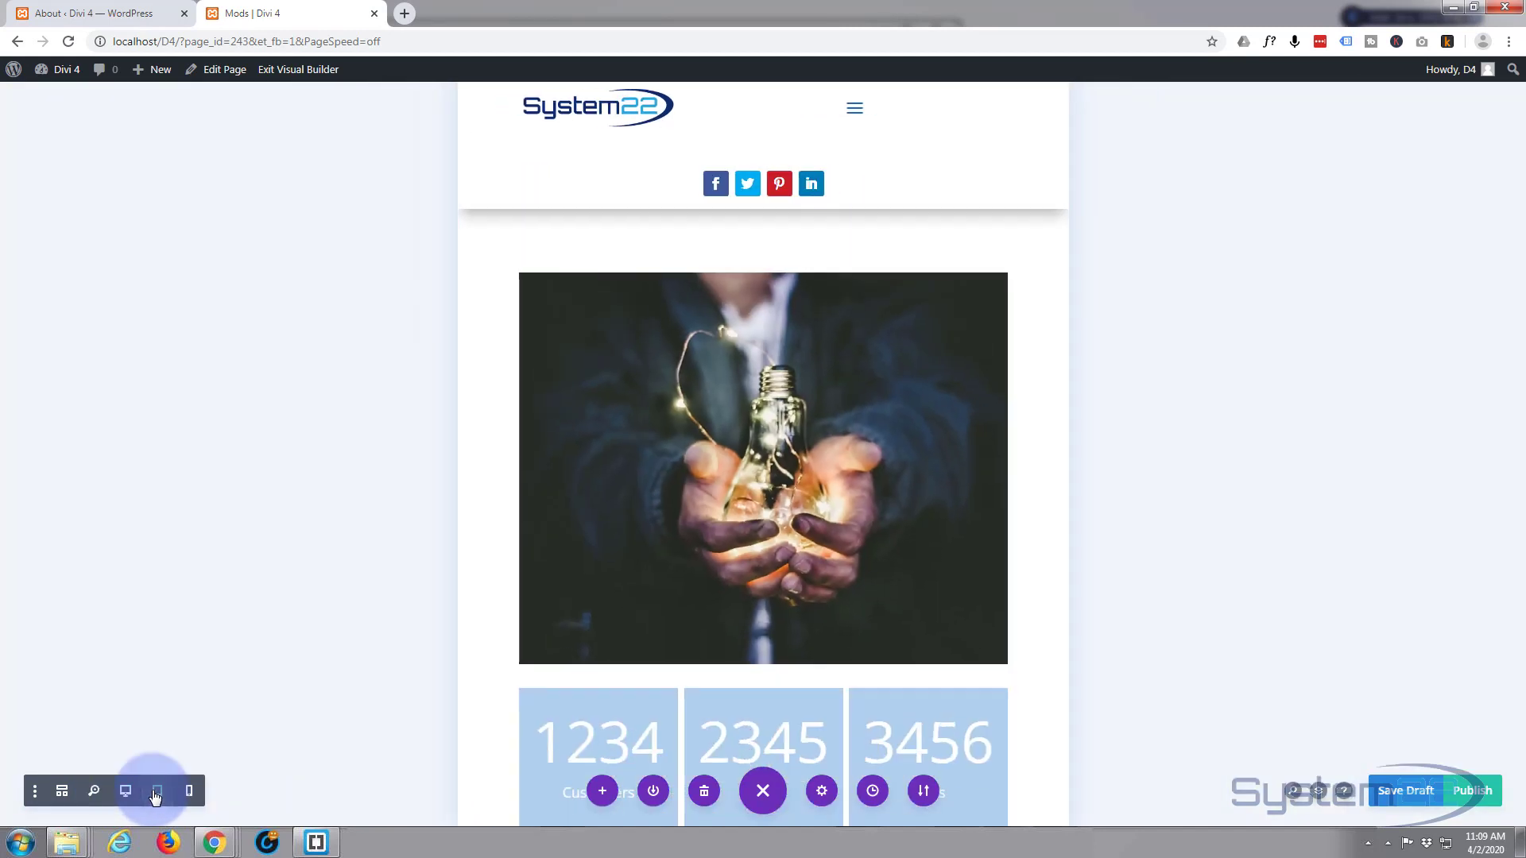
scroll(235, 422, "down", 3)
scroll(235, 421, "down", 1)
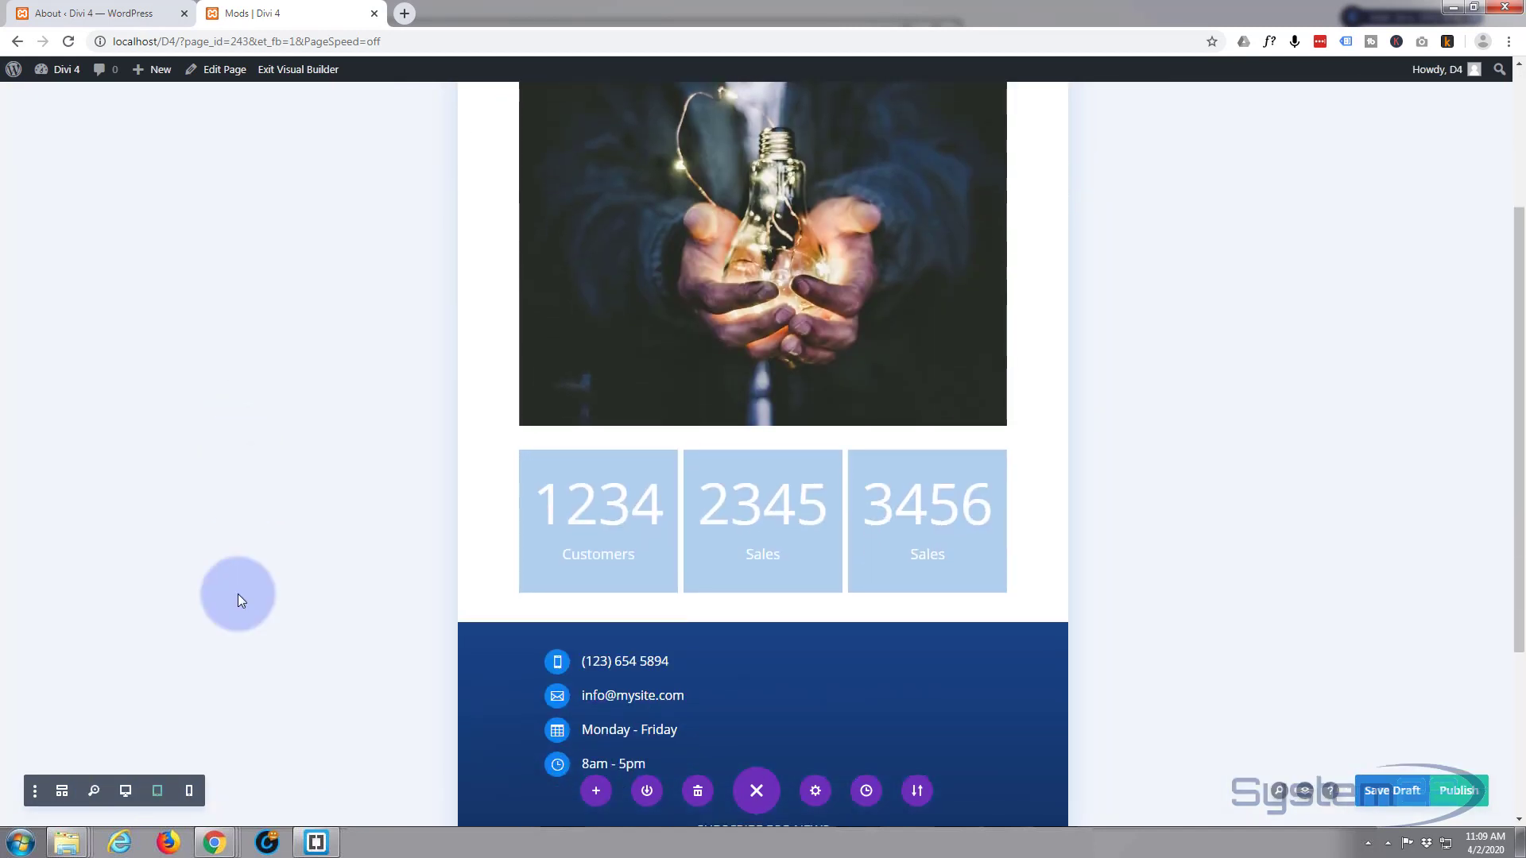
left_click(190, 791)
scroll(345, 434, "up", 1)
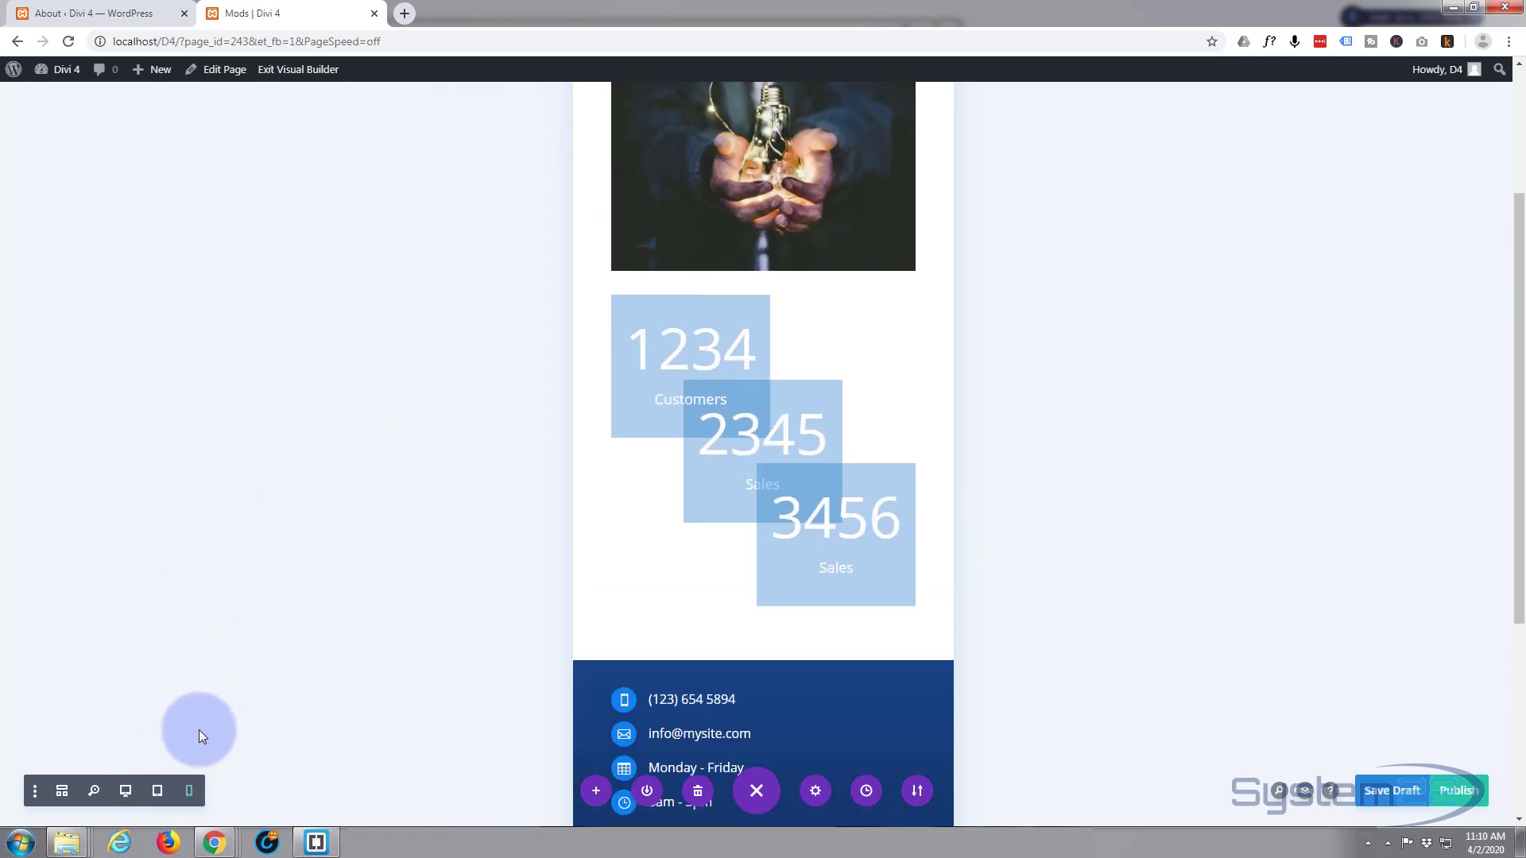
Save the page as a draft.
left_click(1387, 792)
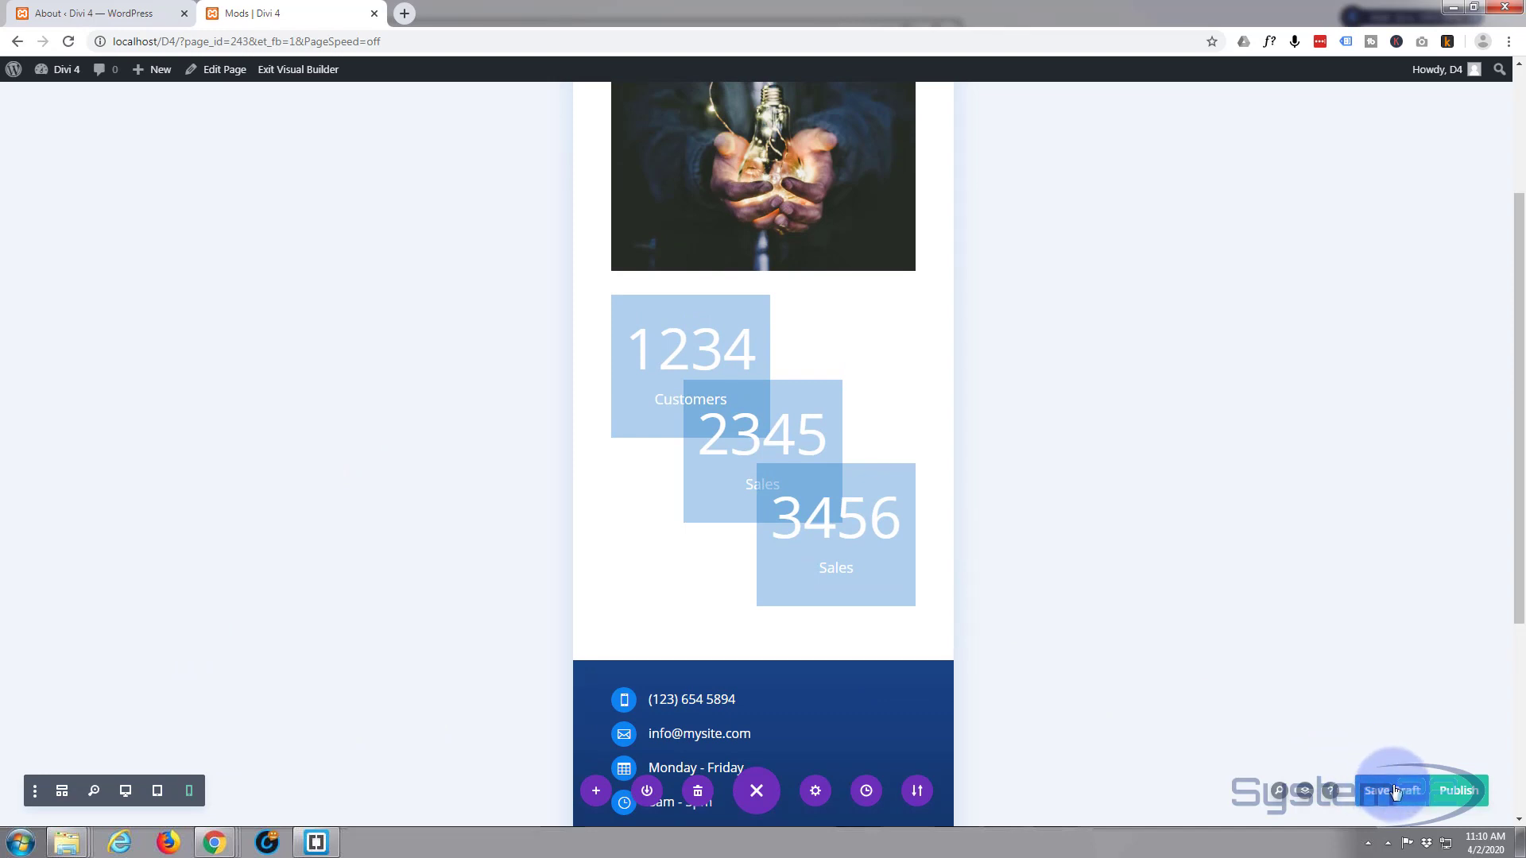